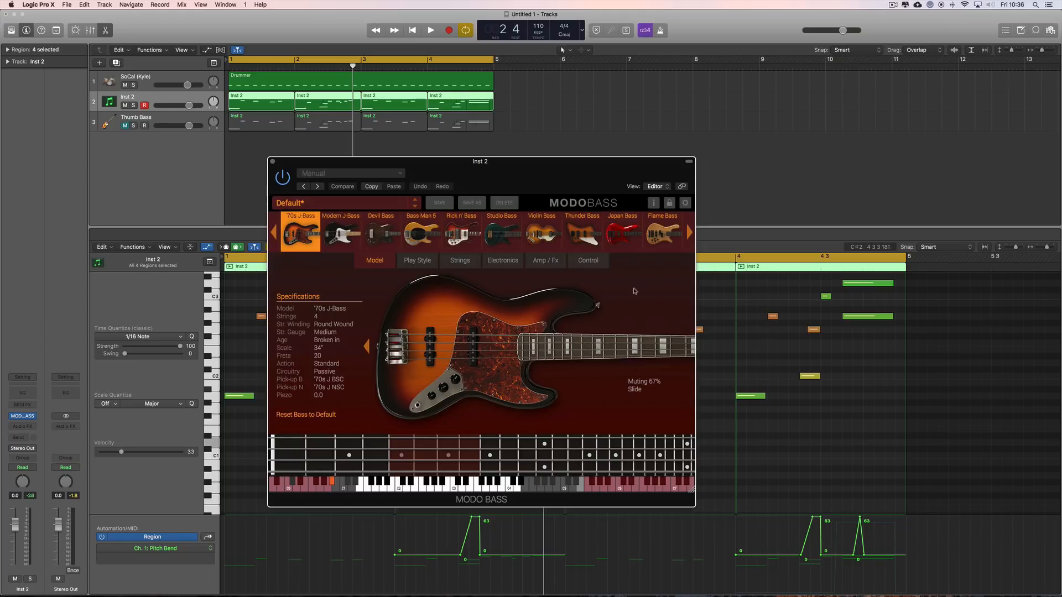
# Play the bass part on the Inst 2 track together with the drummer track, and stop playback after listening.
pyautogui.scroll(2, 797, 388)
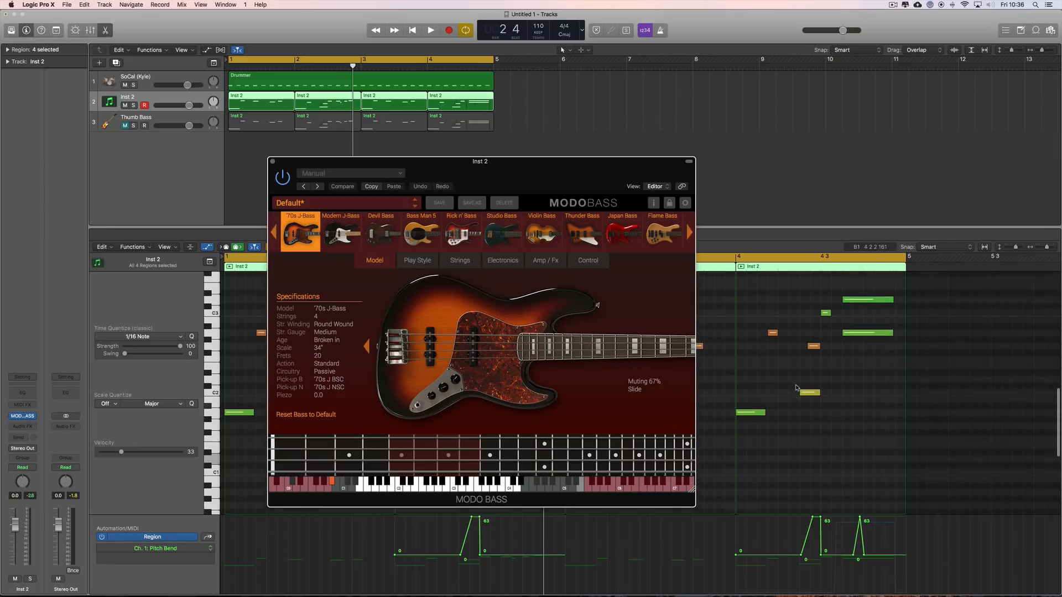
pyautogui.scroll(1, 796, 389)
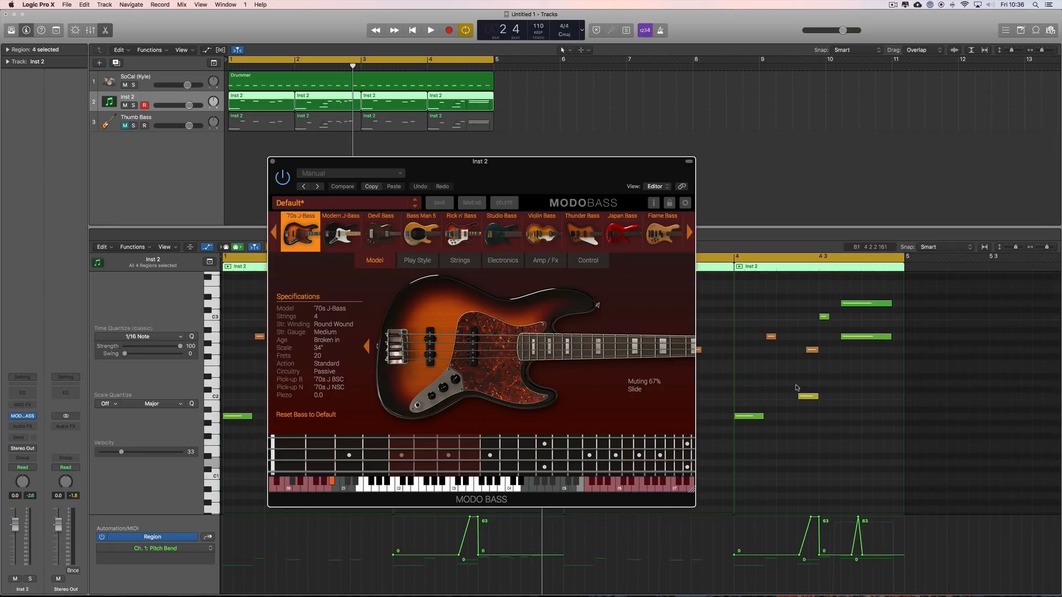
pyautogui.press('space')
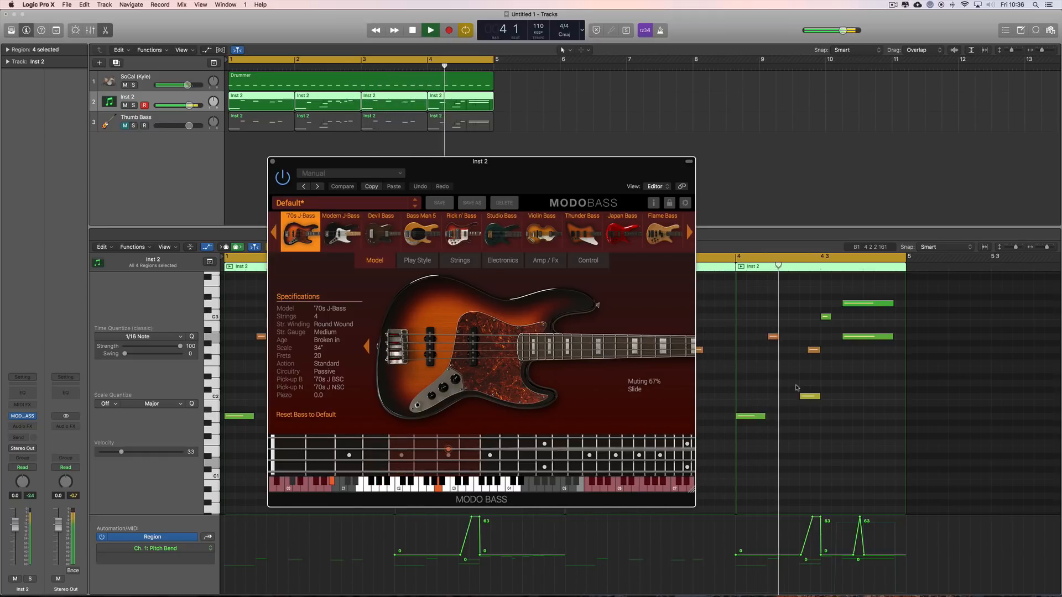
pyautogui.press('space')
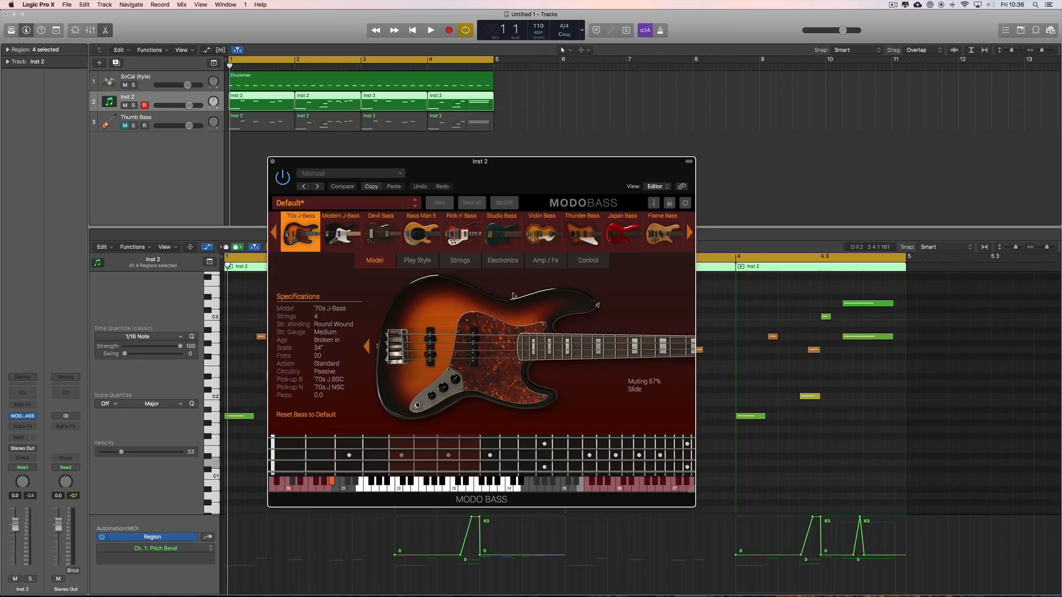
pyautogui.moveTo(489, 170); pyautogui.dragTo(487, 171)
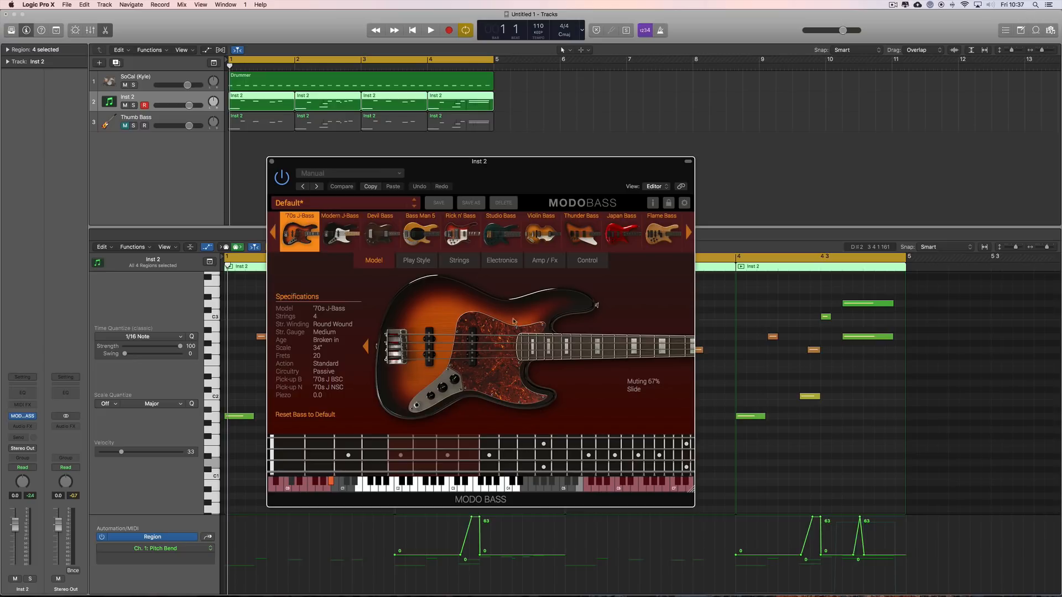
pyautogui.moveTo(464, 158); pyautogui.dragTo(466, 159)
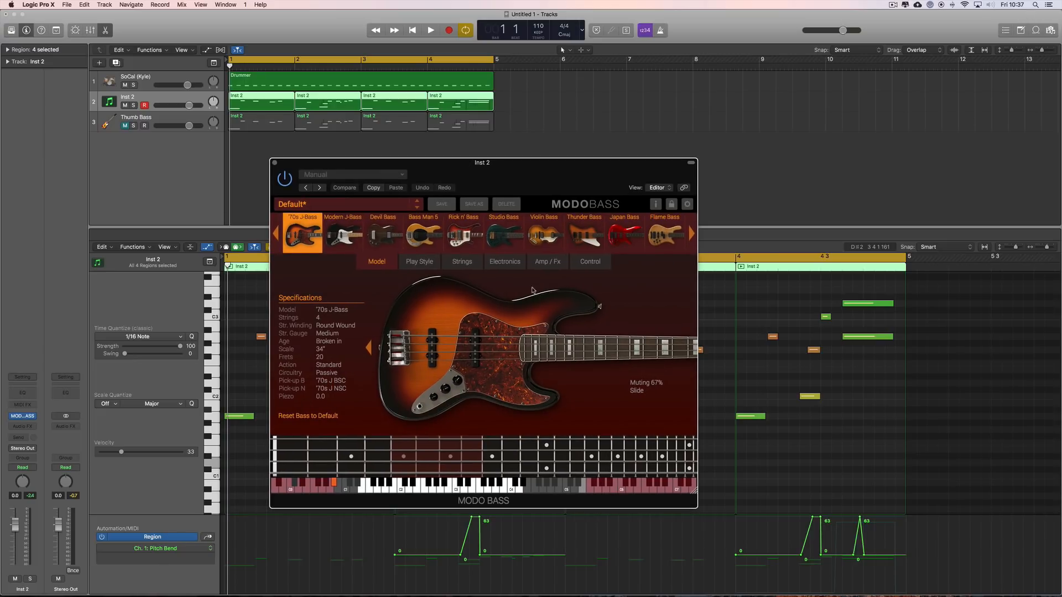
pyautogui.moveTo(523, 178); pyautogui.dragTo(523, 172)
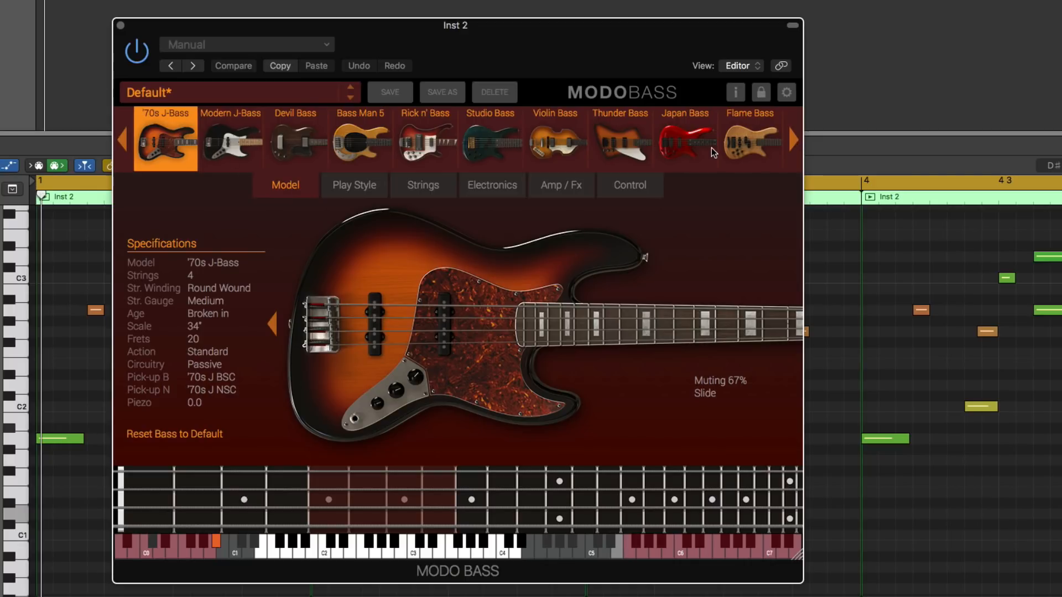
# Look through the bass instrument's Play Style, Strings, Electronics, Amp / Fx and Control settings, and return to the Model page.
pyautogui.click(367, 190)
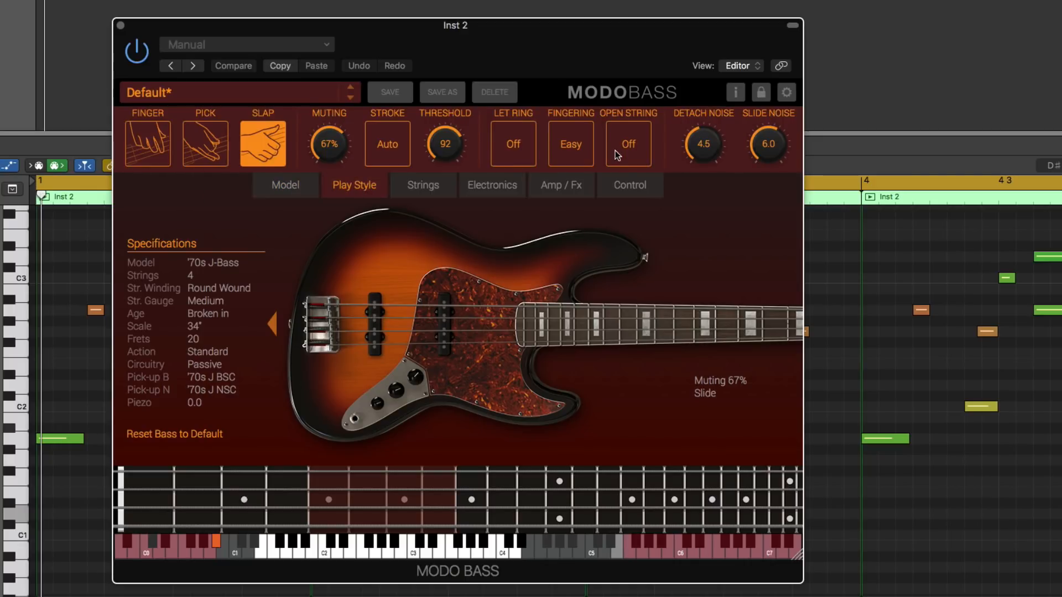
pyautogui.click(443, 191)
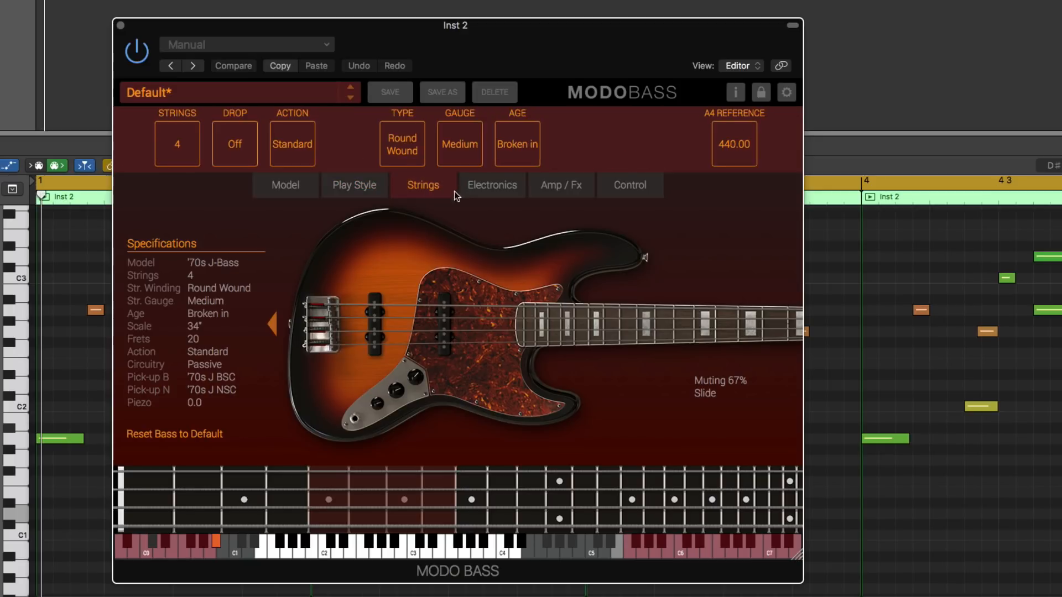
pyautogui.click(498, 184)
pyautogui.click(563, 188)
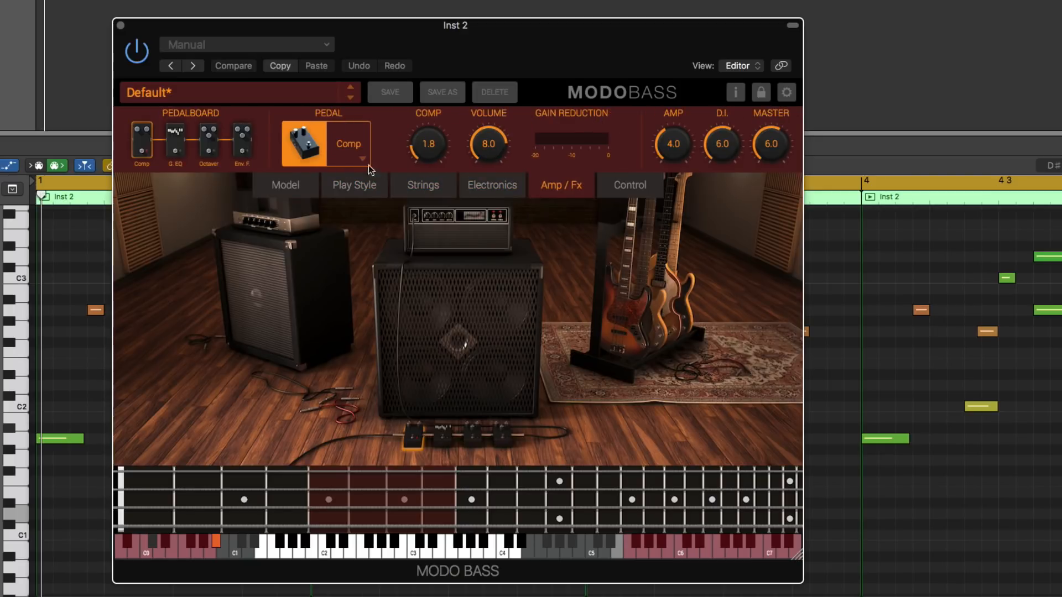
pyautogui.click(628, 187)
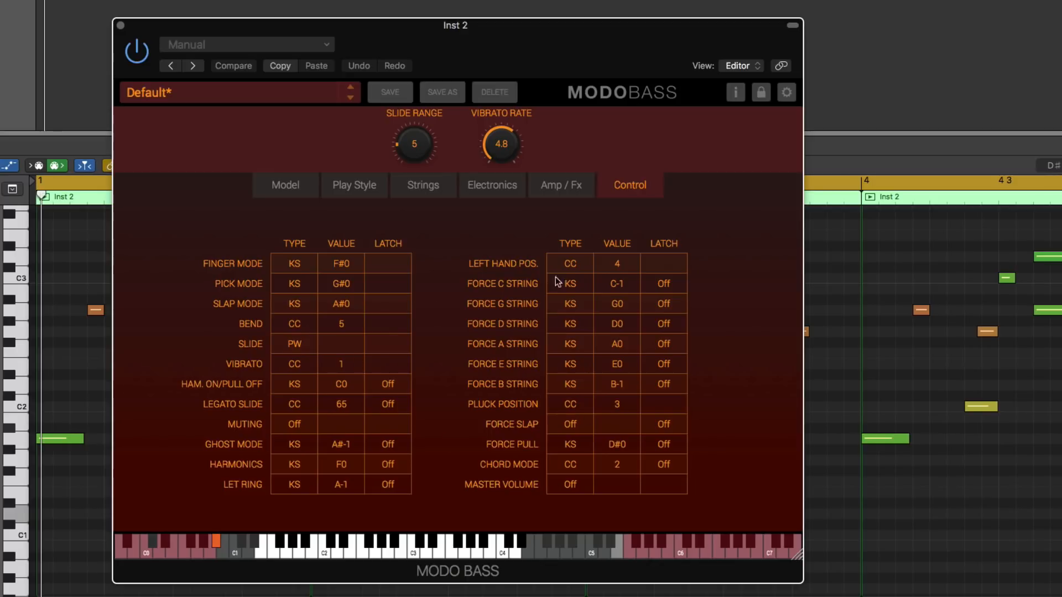
pyautogui.click(291, 191)
pyautogui.moveTo(371, 41); pyautogui.dragTo(373, 38)
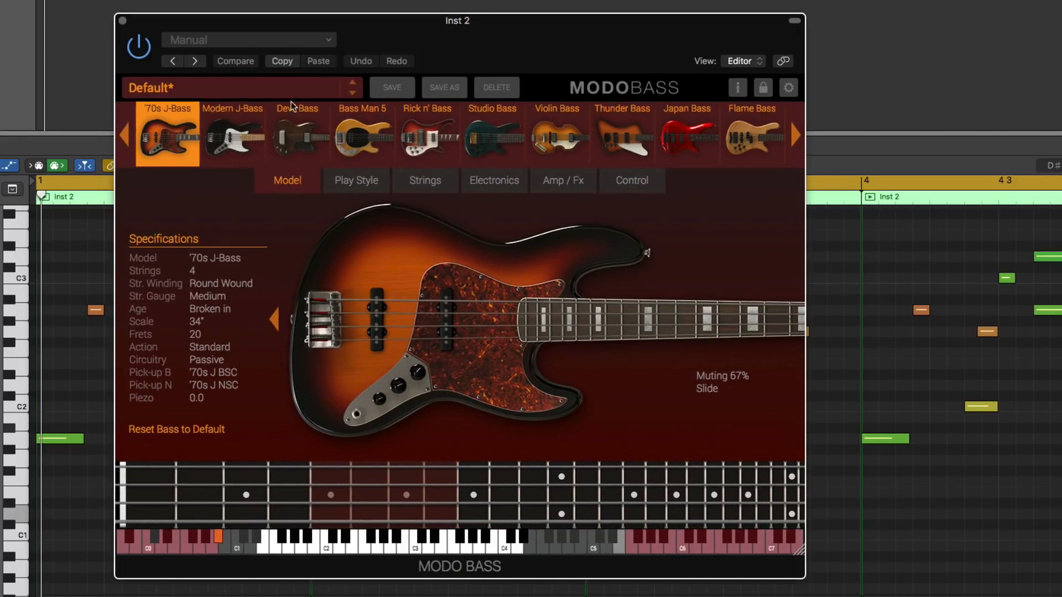
# Audition the '60s P-Bass, '70s P-Bass, '70s J-Bass, Modern J-Bass and Devil Bass models in order.
pyautogui.click(126, 137)
pyautogui.click(127, 138)
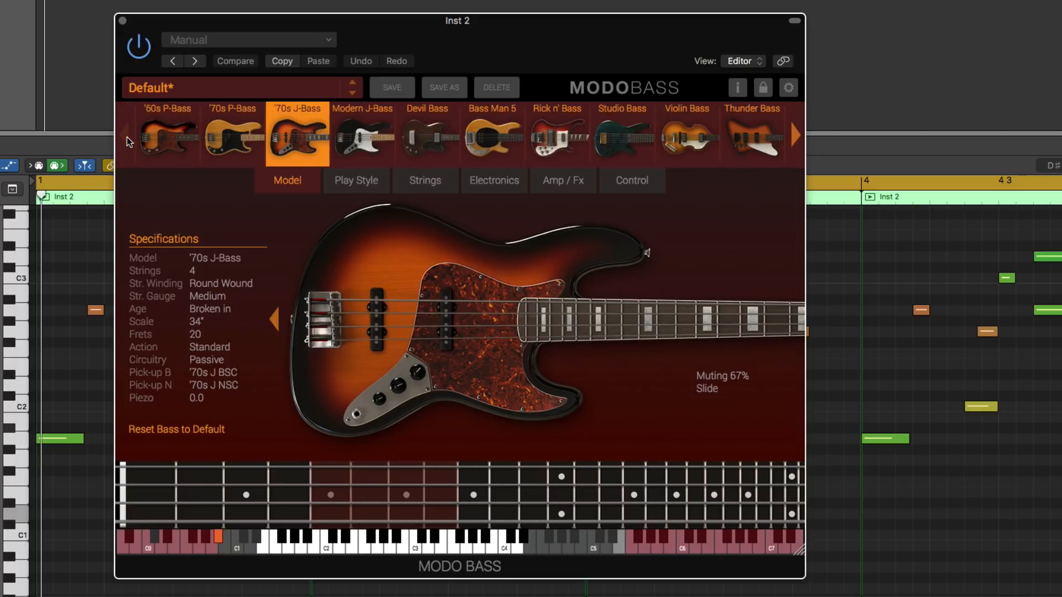
pyautogui.click(160, 133)
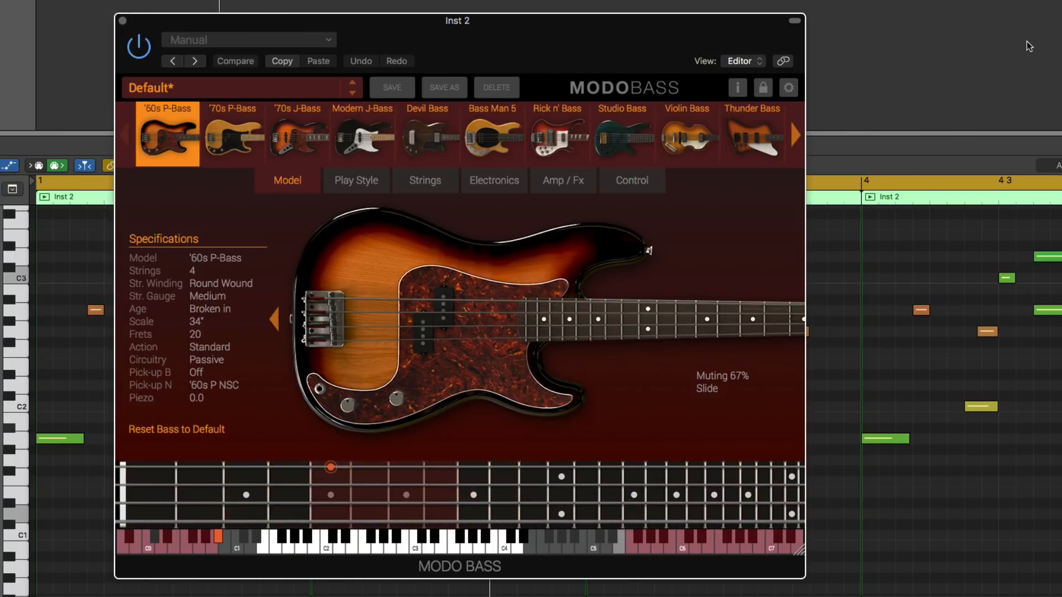
pyautogui.click(246, 129)
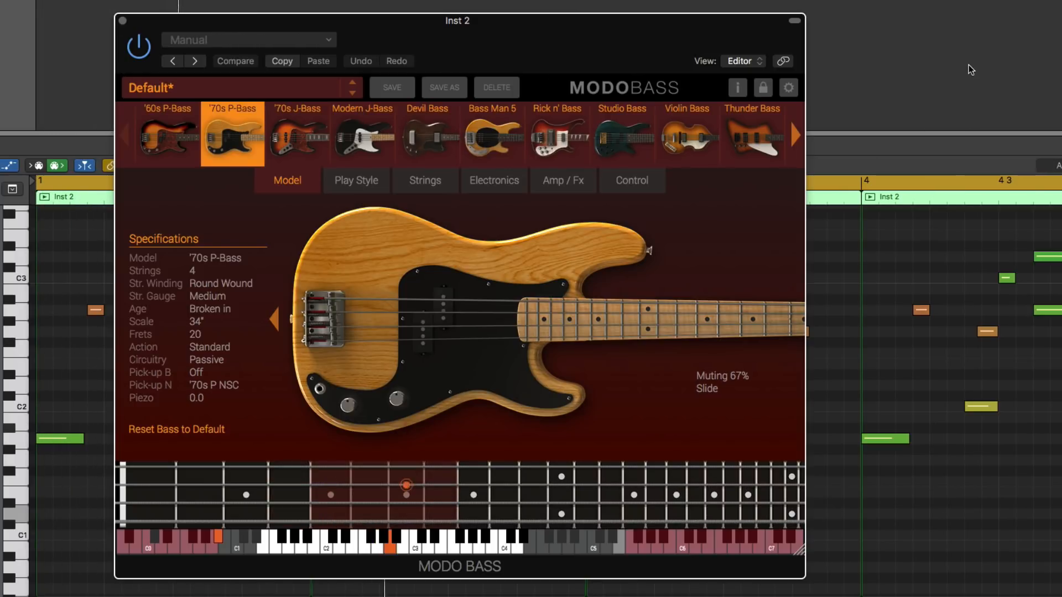
pyautogui.click(329, 137)
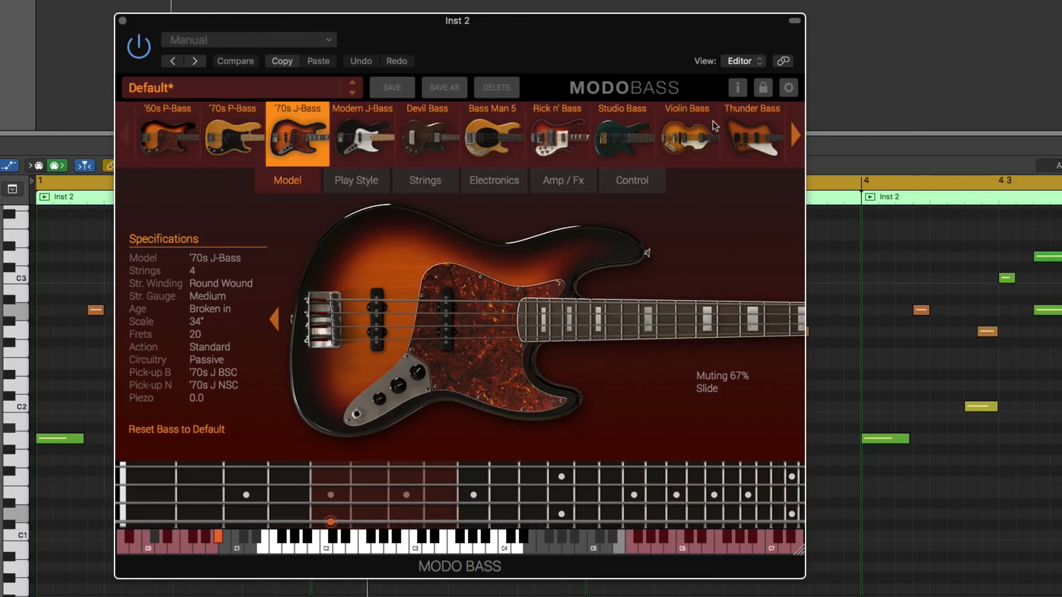
pyautogui.click(383, 132)
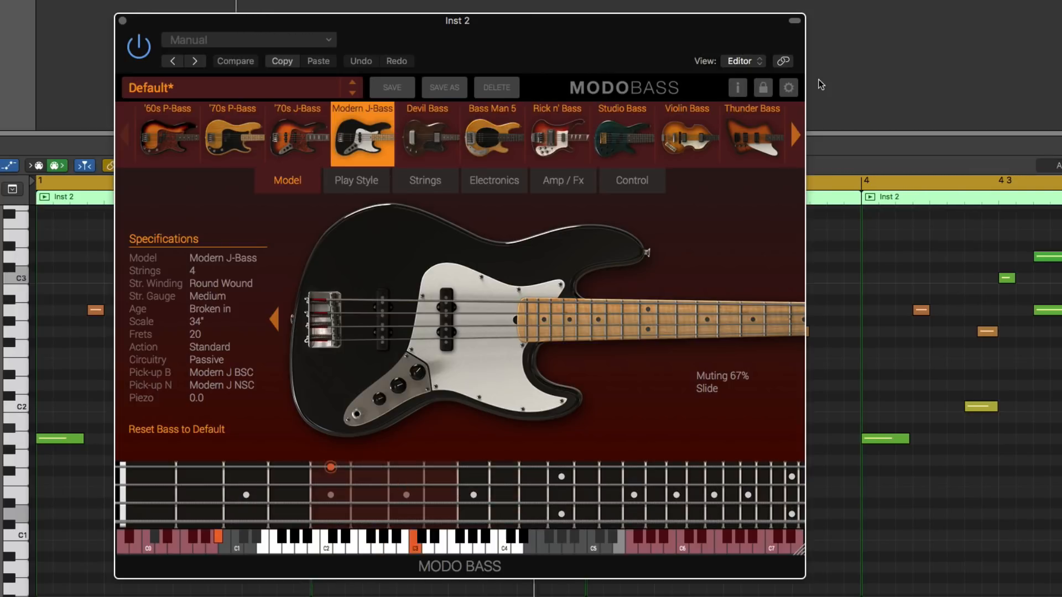
pyautogui.click(451, 135)
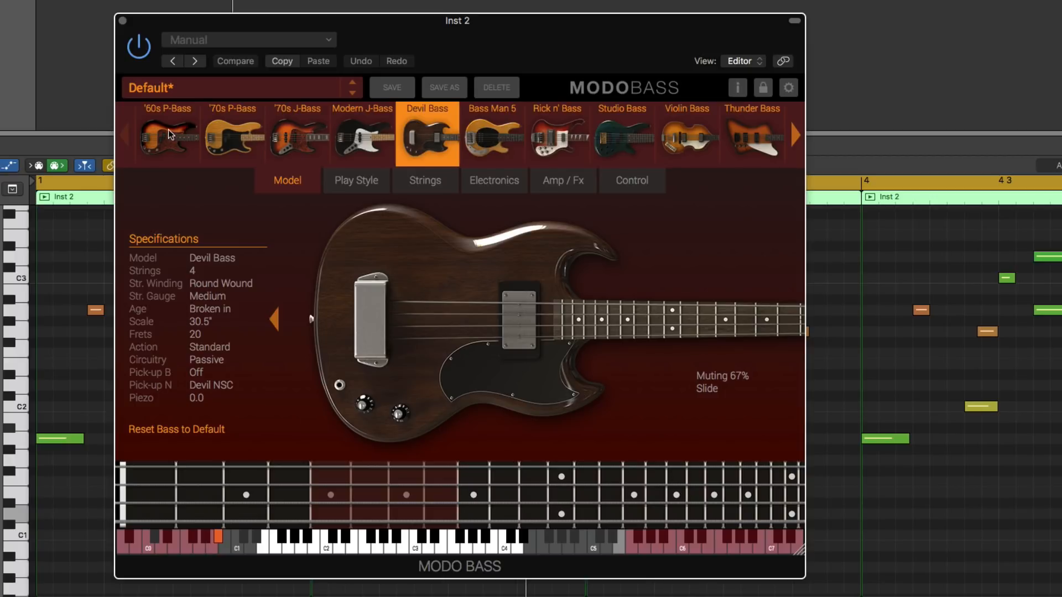
# Compare the playable key range of the five-string Bass Man 5 with that of the four-string '70s J-Bass.
pyautogui.click(484, 148)
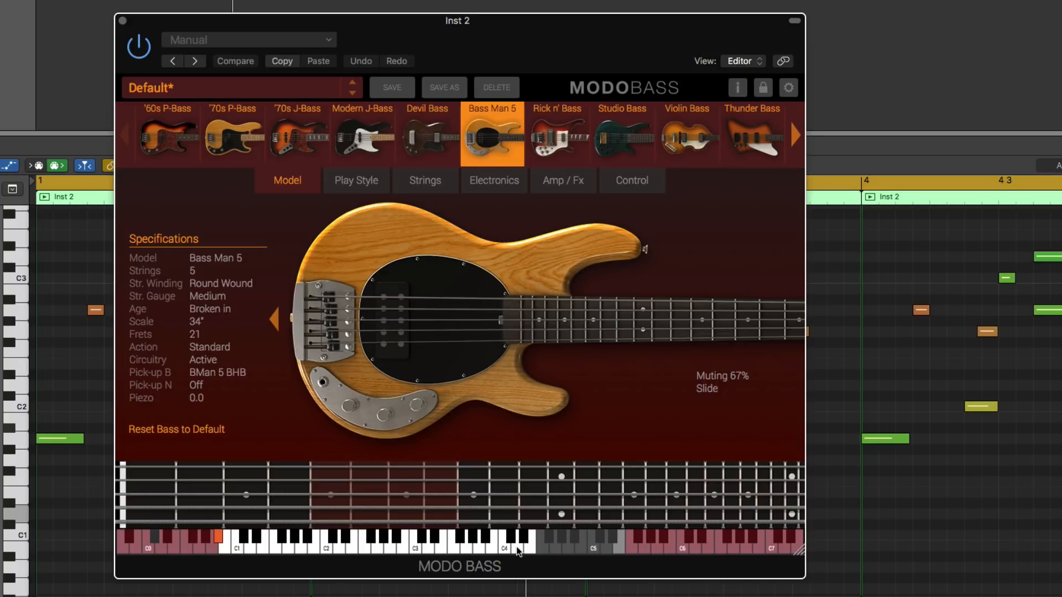
pyautogui.click(298, 141)
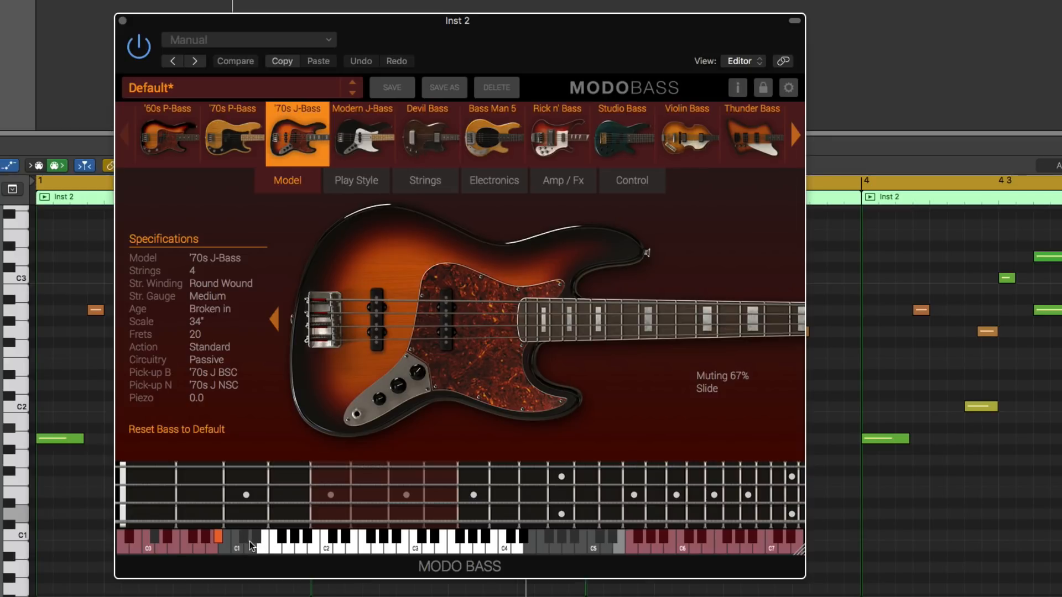
pyautogui.click(493, 149)
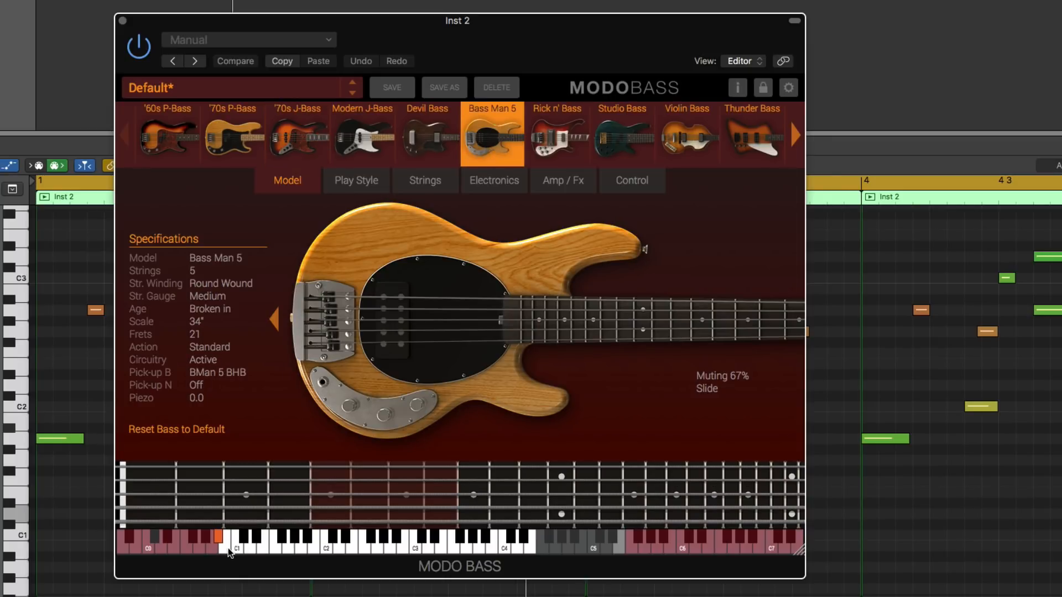
pyautogui.click(318, 139)
# Audition the Rick n' Bass, Studio Bass, Violin Bass, Thunder Bass and Japan Bass models with the bass part.
pyautogui.press('space')
pyautogui.click(577, 145)
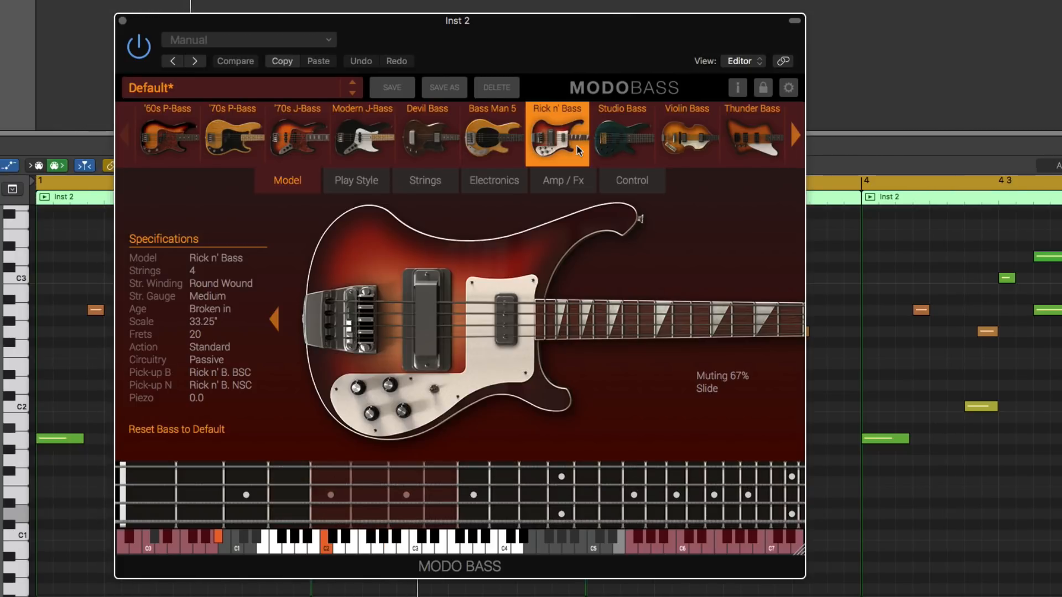
pyautogui.click(619, 141)
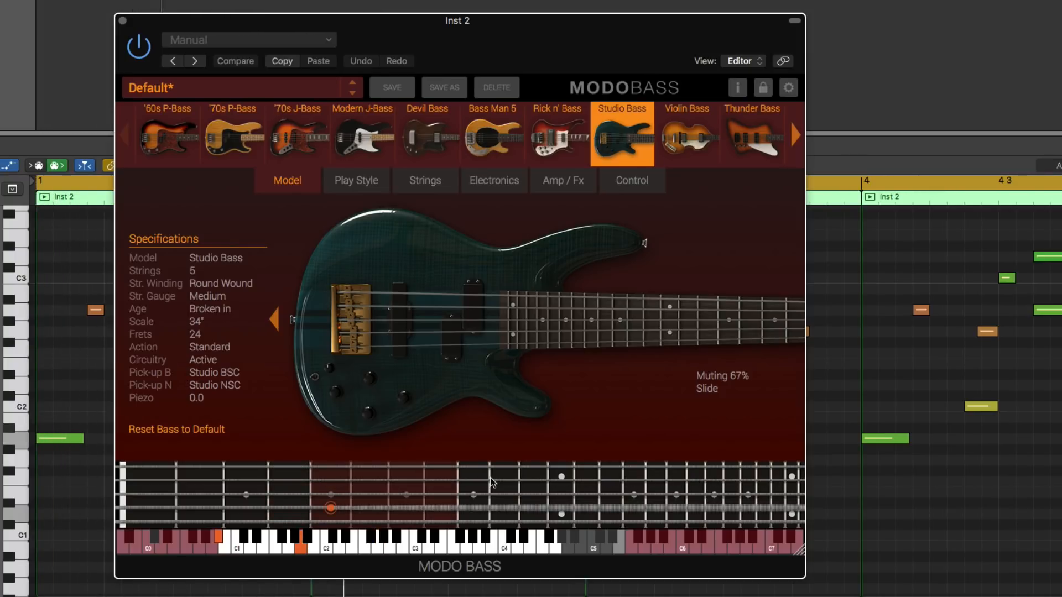
pyautogui.click(674, 141)
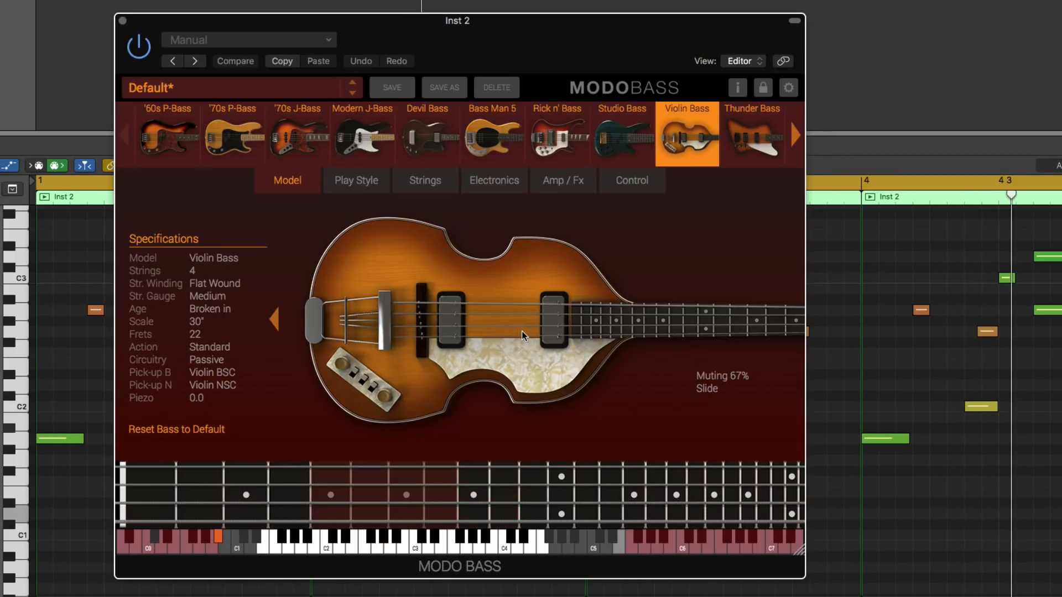
pyautogui.hscroll(5, 705, 159)
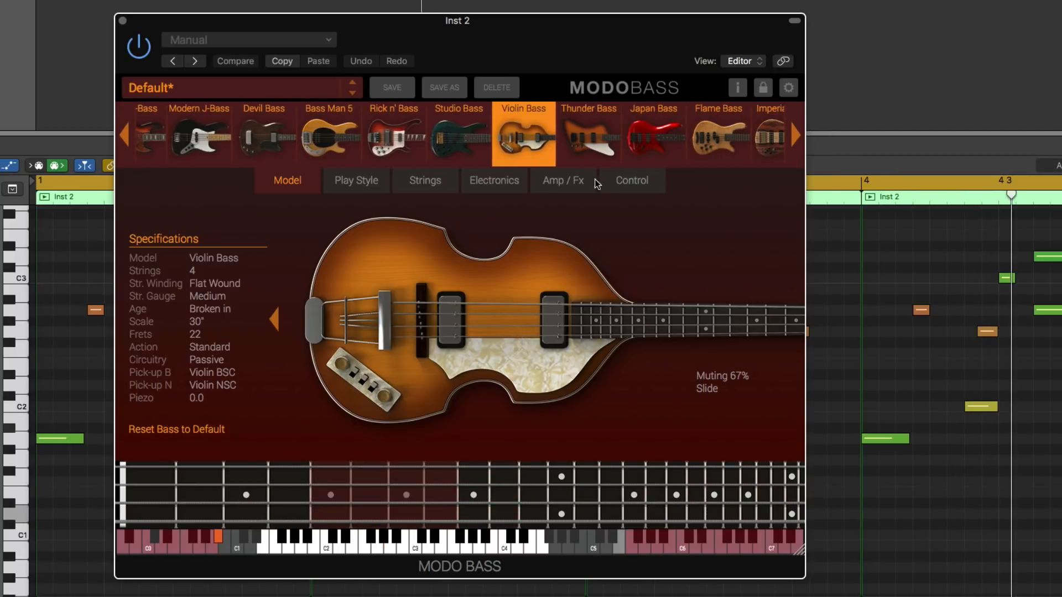
pyautogui.click(601, 154)
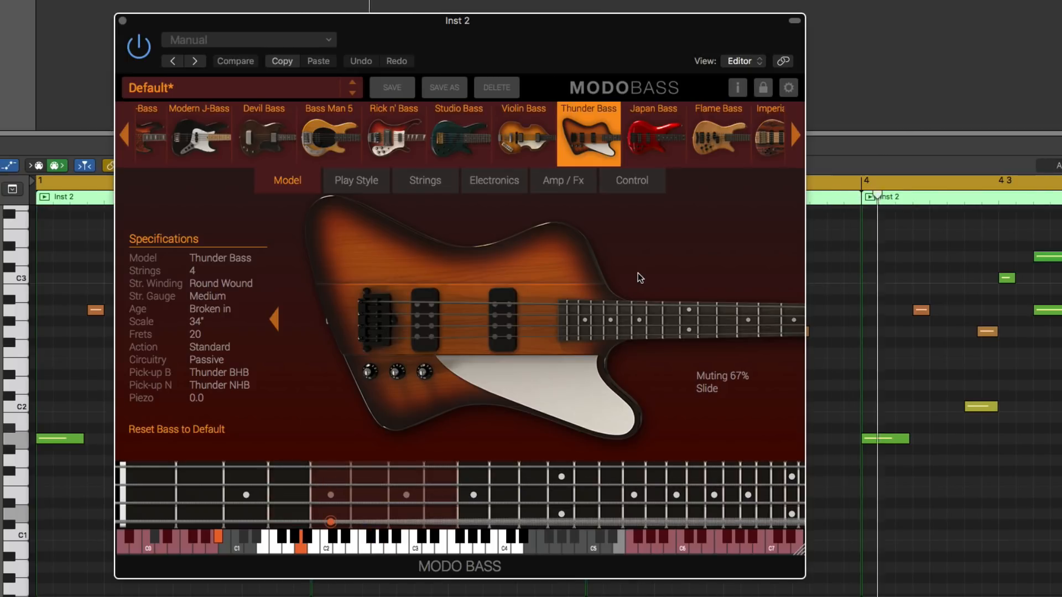
pyautogui.click(655, 139)
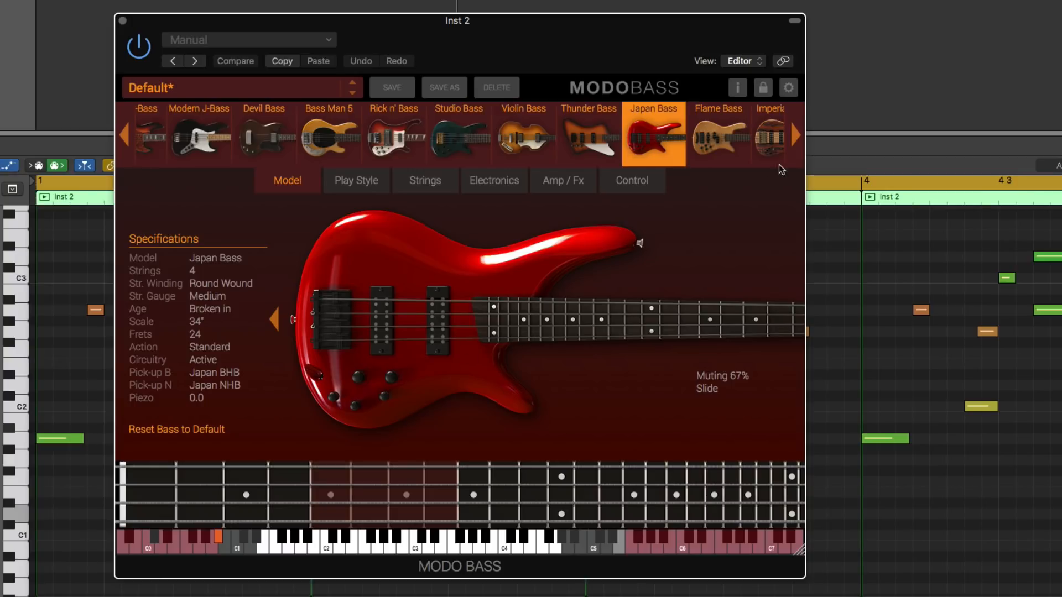
# Audition the Flame Bass, Imperial Bass and Metal Bass models, and stop playback.
pyautogui.click(798, 137)
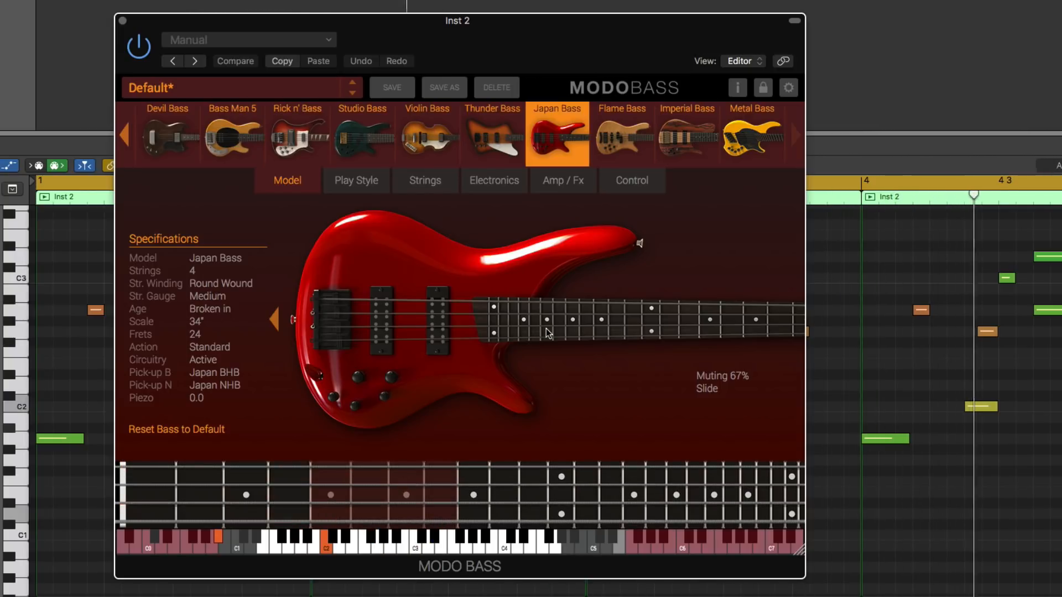
pyautogui.click(625, 150)
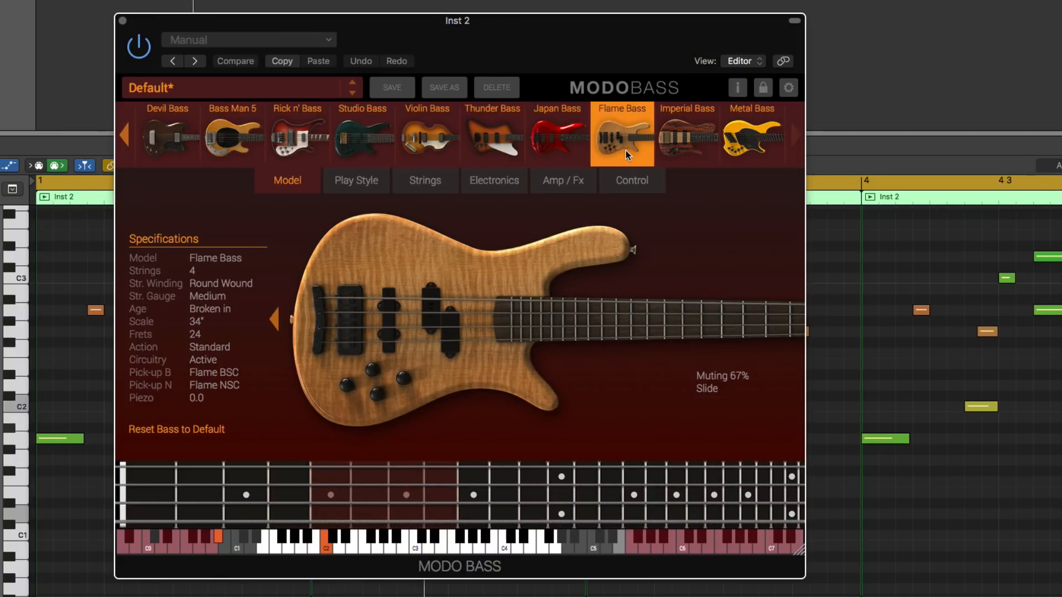
pyautogui.click(689, 144)
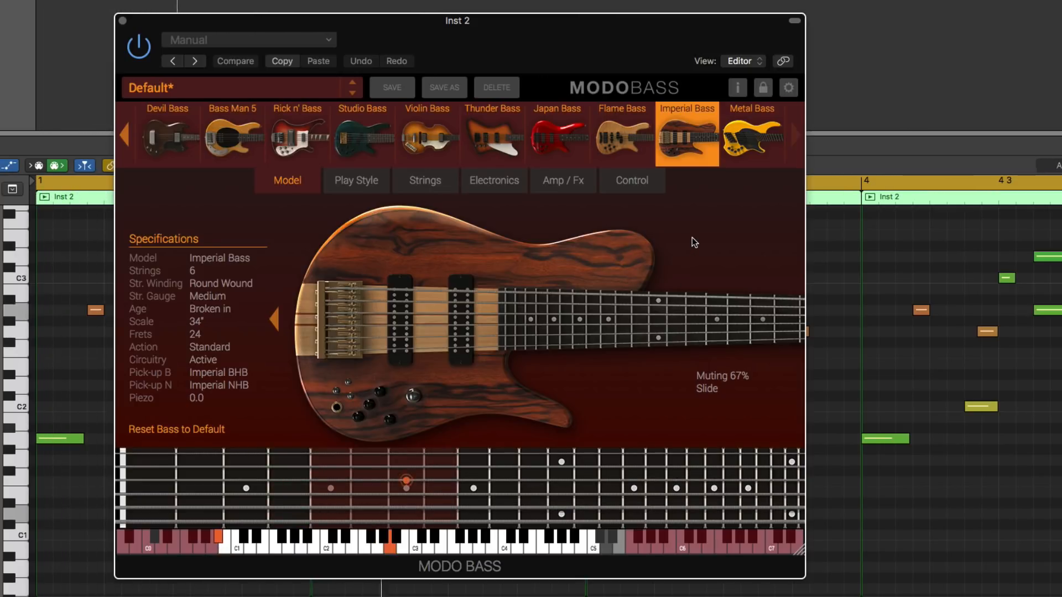
pyautogui.click(750, 143)
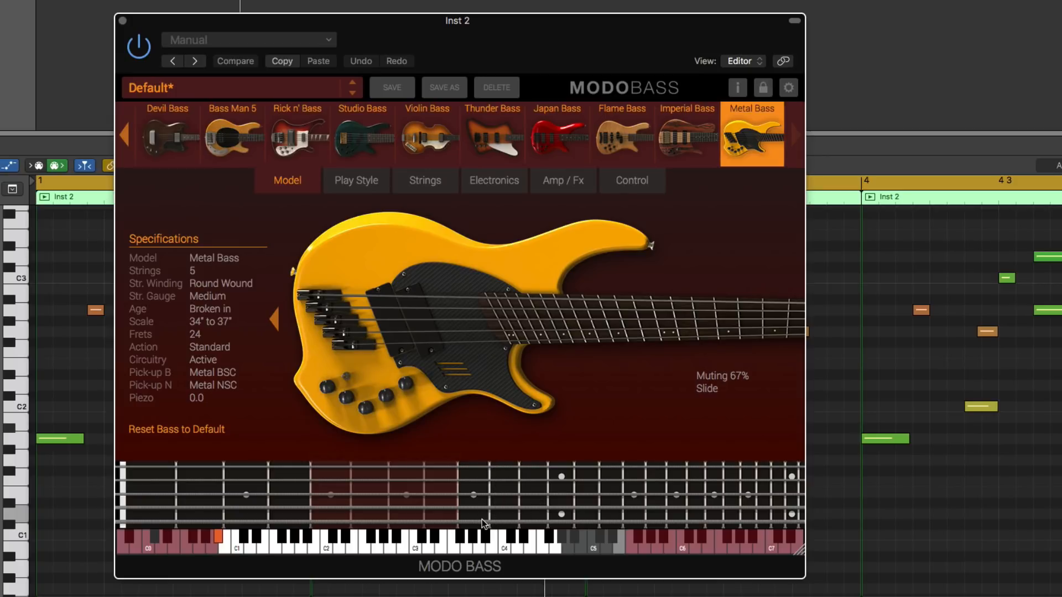
pyautogui.press('space')
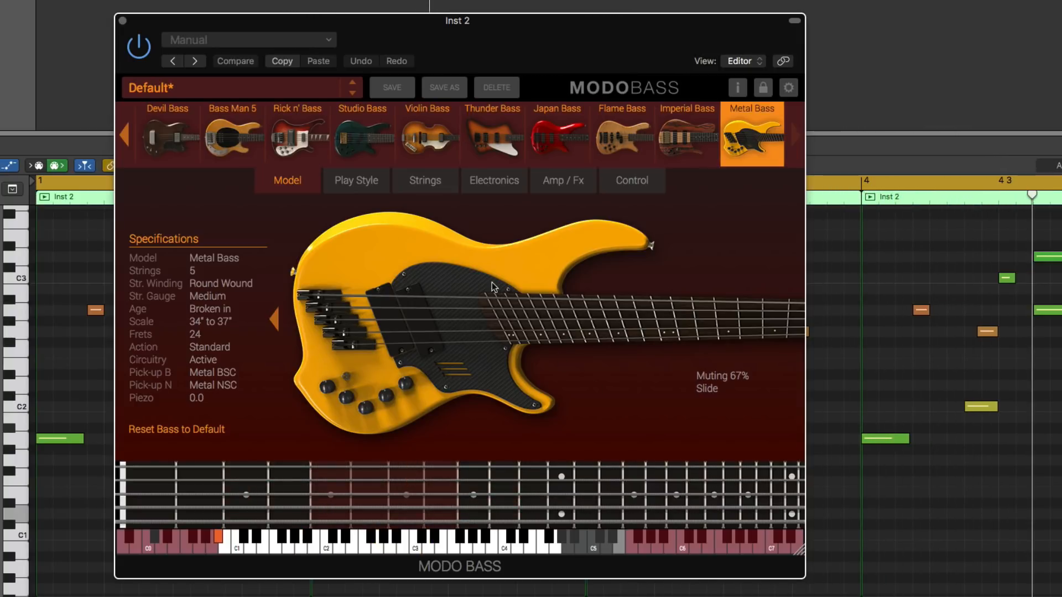
# Go back to the start of the bass model list and select the '60s P-Bass.
pyautogui.click(128, 138)
pyautogui.click(129, 138)
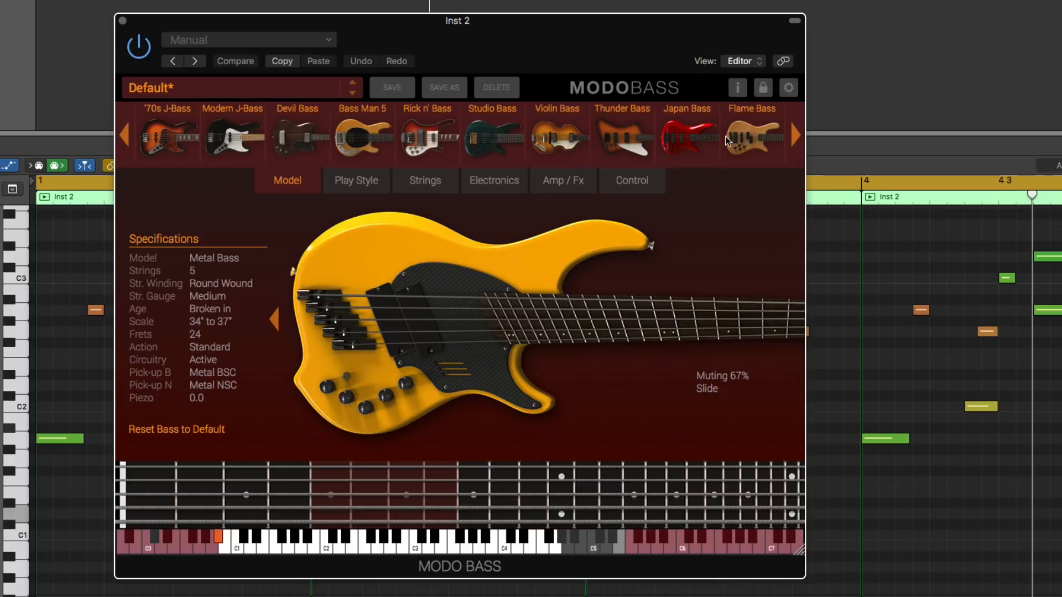
pyautogui.scroll(2, 212, 152)
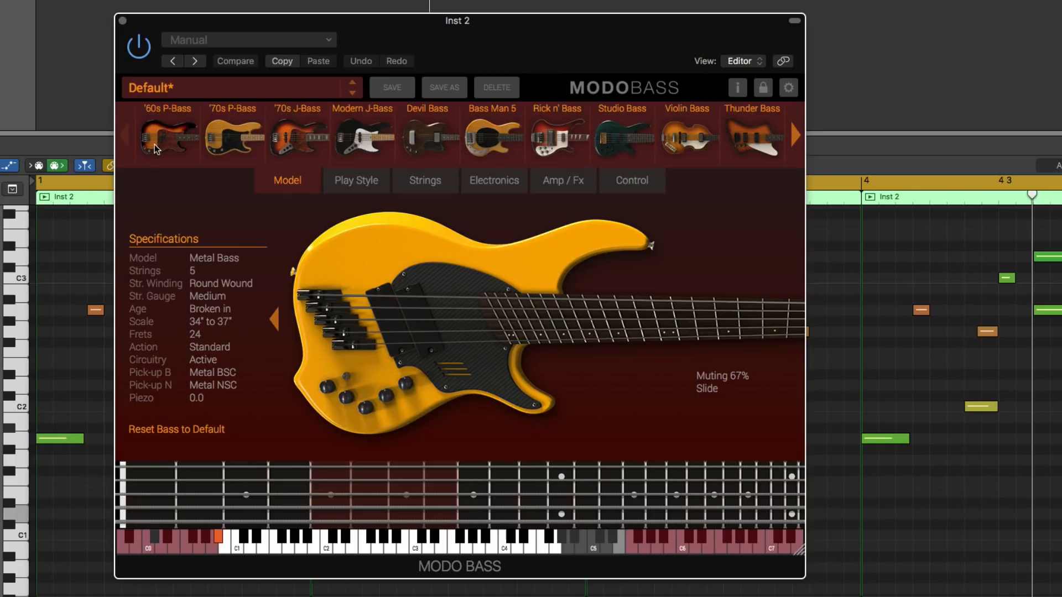
pyautogui.click(156, 147)
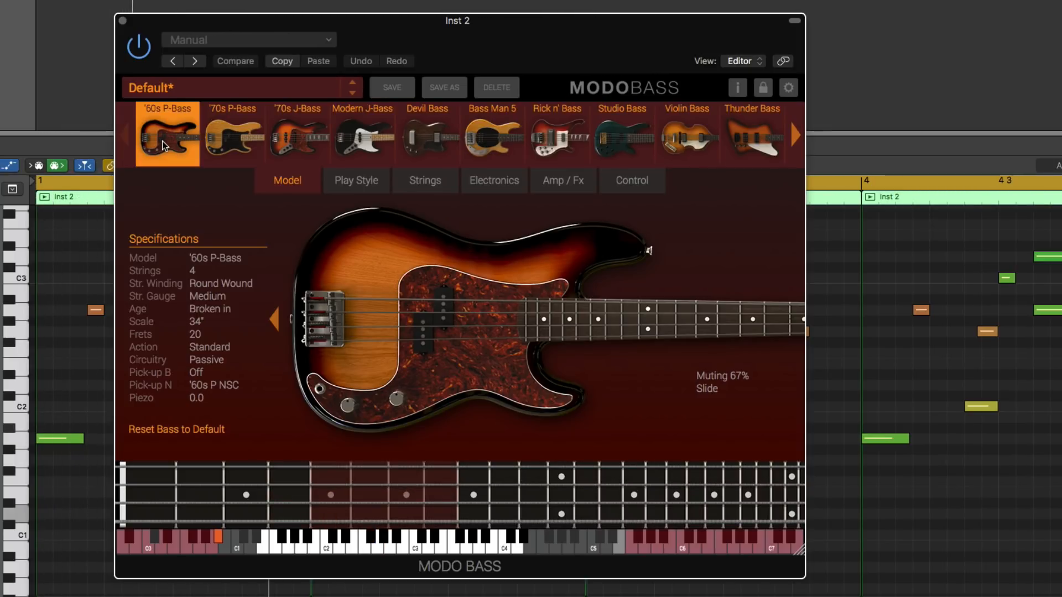
# Compare the '70s J-Bass, '70s P-Bass and '60s P-Bass models during playback, and leave the '70s J-Bass selected.
pyautogui.click(300, 138)
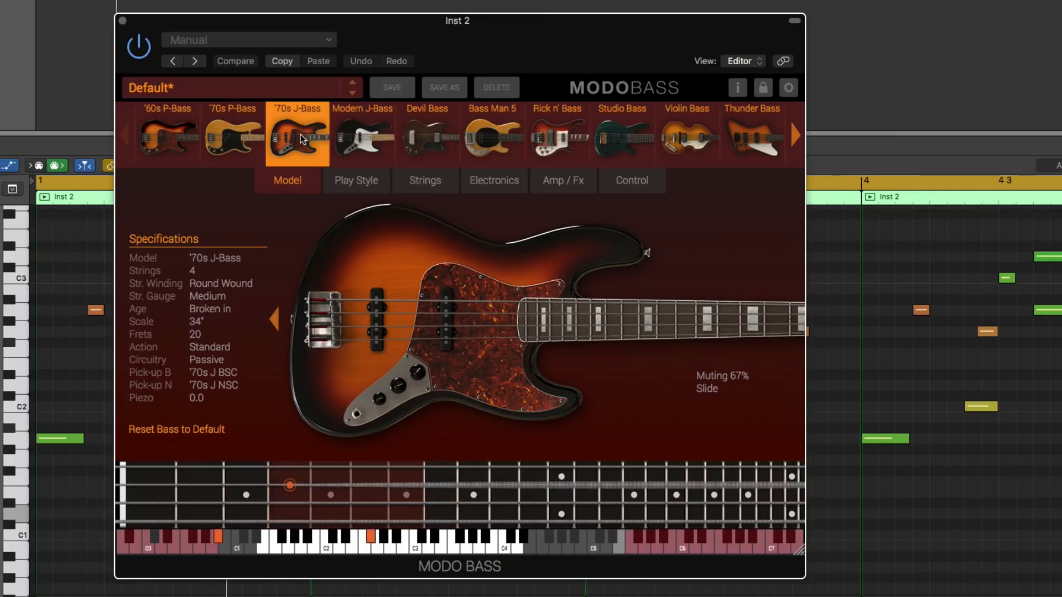
pyautogui.click(228, 143)
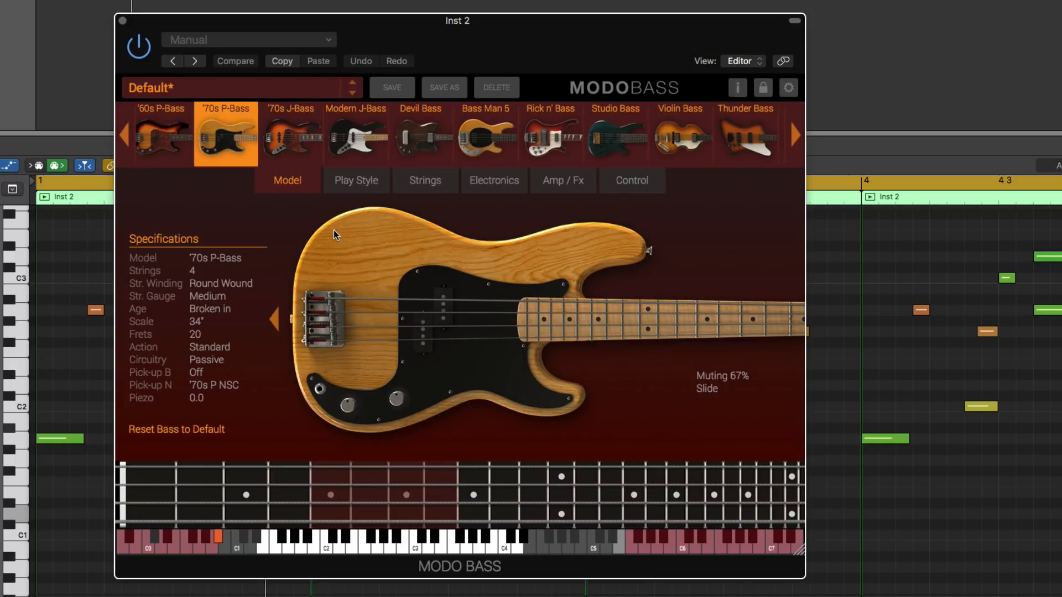
pyautogui.click(166, 145)
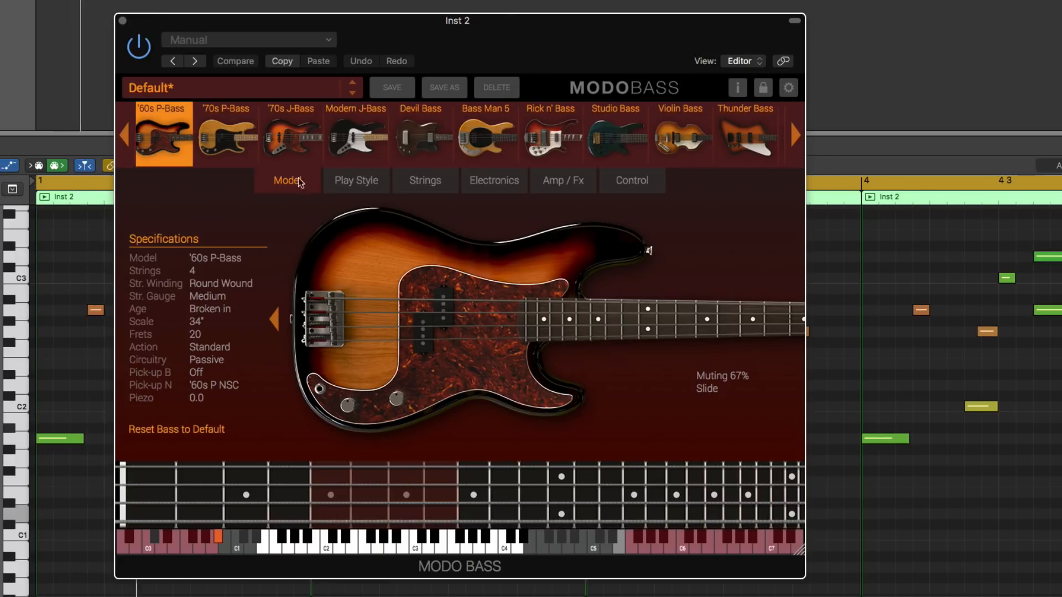
pyautogui.click(243, 159)
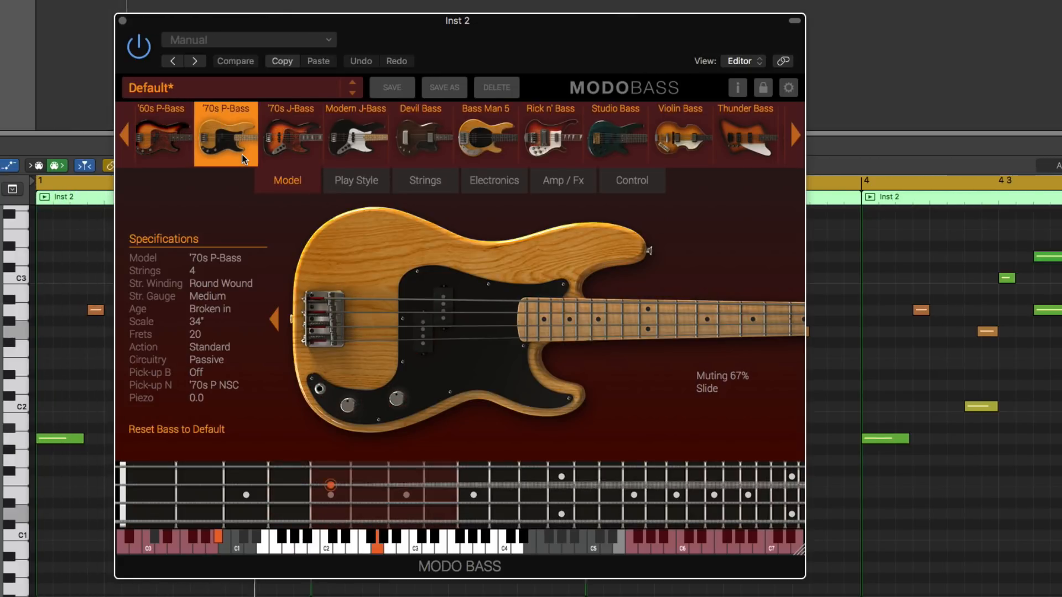
pyautogui.click(312, 146)
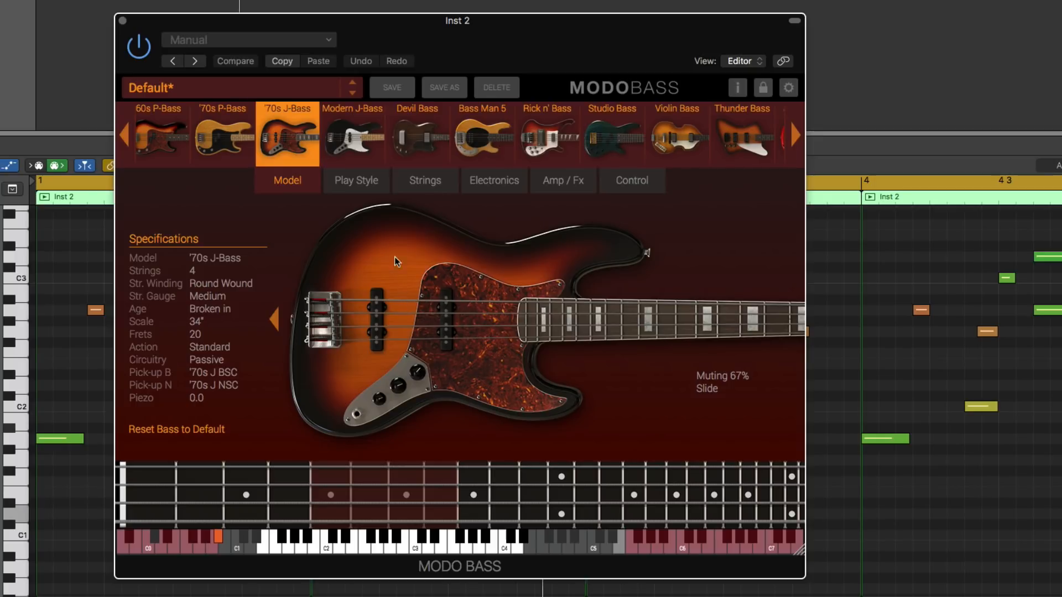
# Review the bass's model and play style settings, and bring up its string settings.
pyautogui.click(365, 187)
pyautogui.click(314, 185)
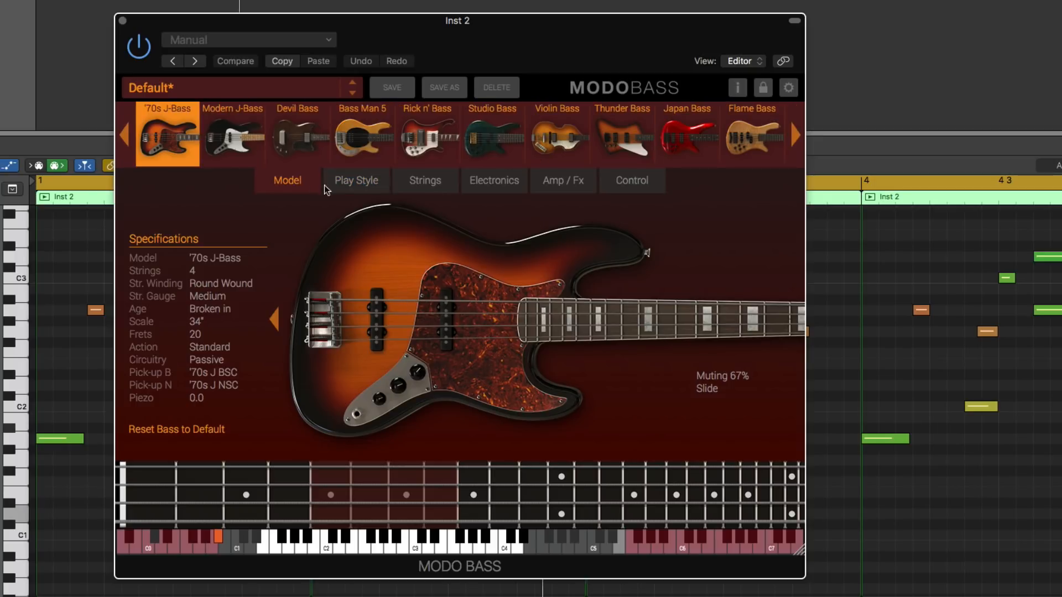
pyautogui.click(344, 185)
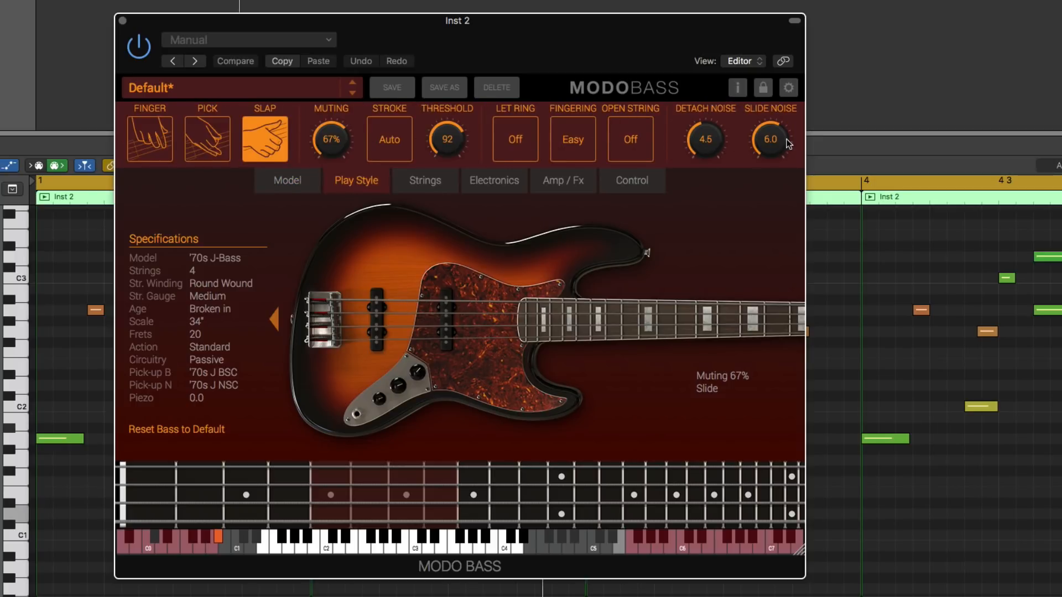
pyautogui.click(293, 182)
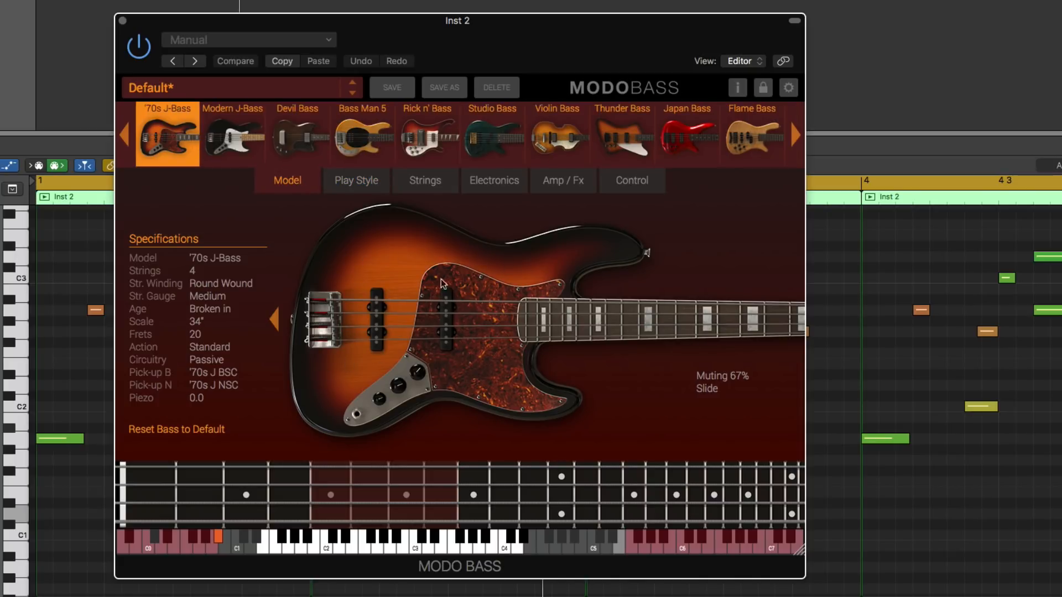
pyautogui.click(432, 184)
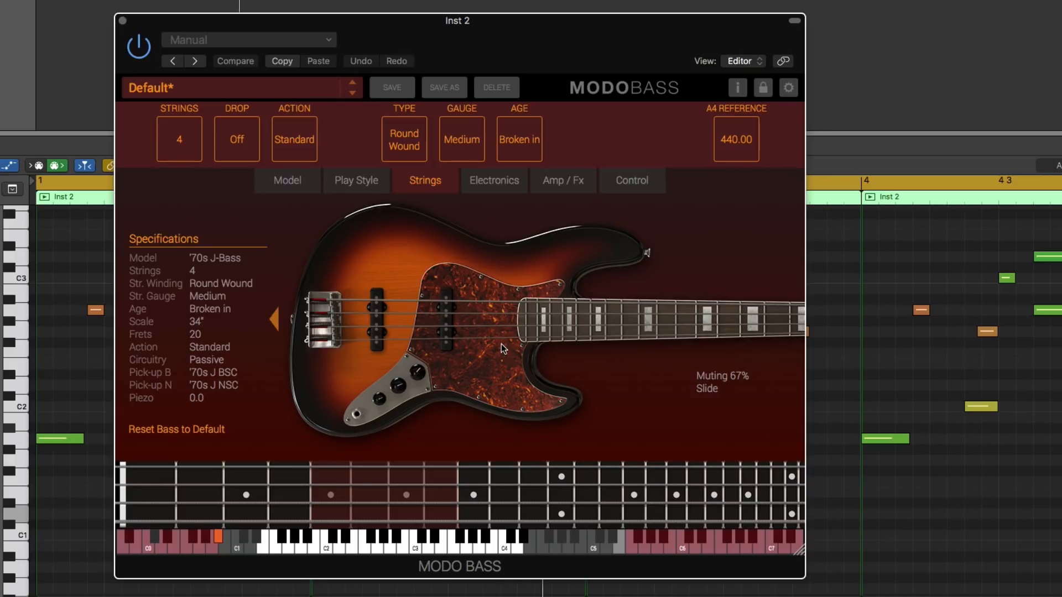
# Try the '70s J-Bass with six and five strings, and return it to four strings.
pyautogui.click(182, 142)
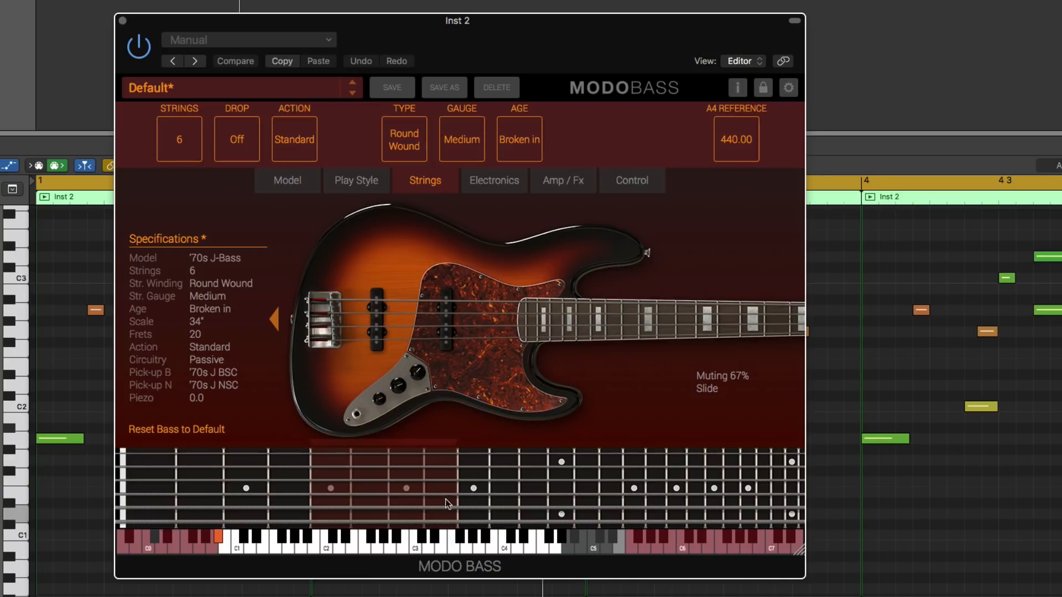
pyautogui.click(182, 143)
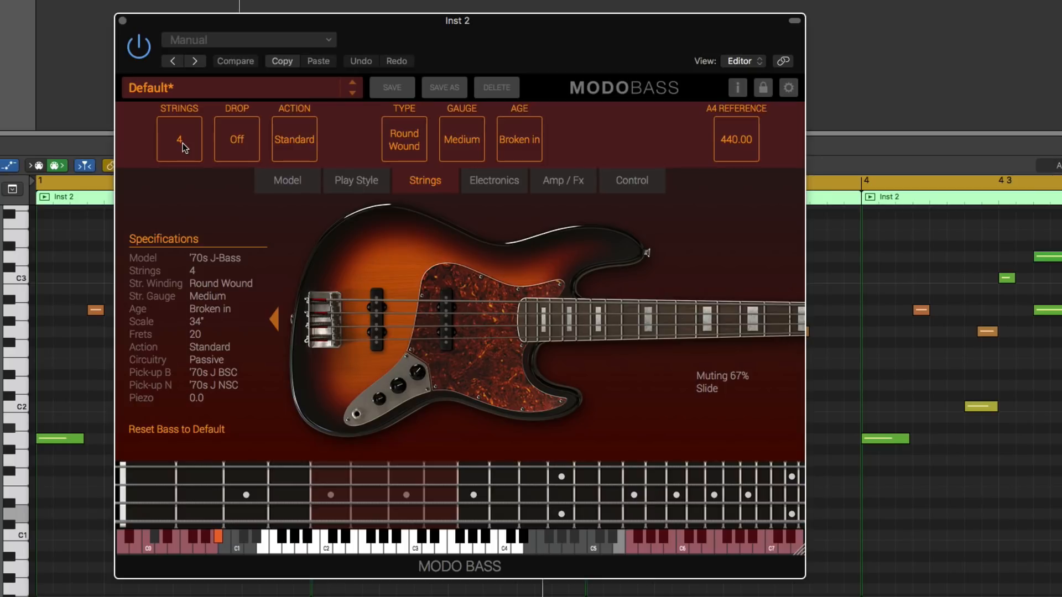
pyautogui.click(183, 143)
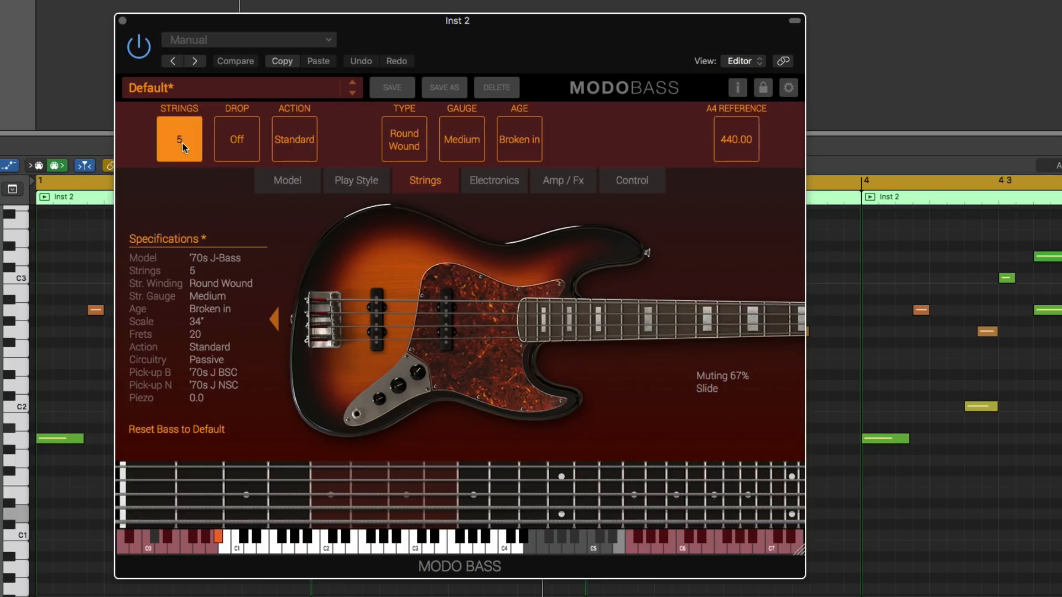
pyautogui.click(183, 143)
pyautogui.click(182, 143)
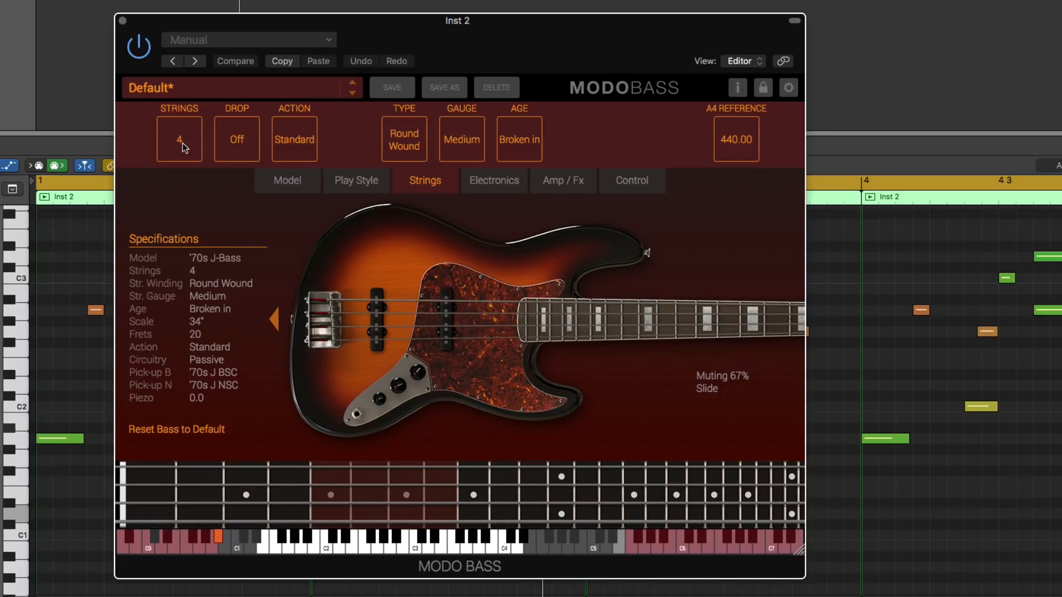
# Try the drop tuning option on the four-string bass, and switch it back off.
pyautogui.click(237, 143)
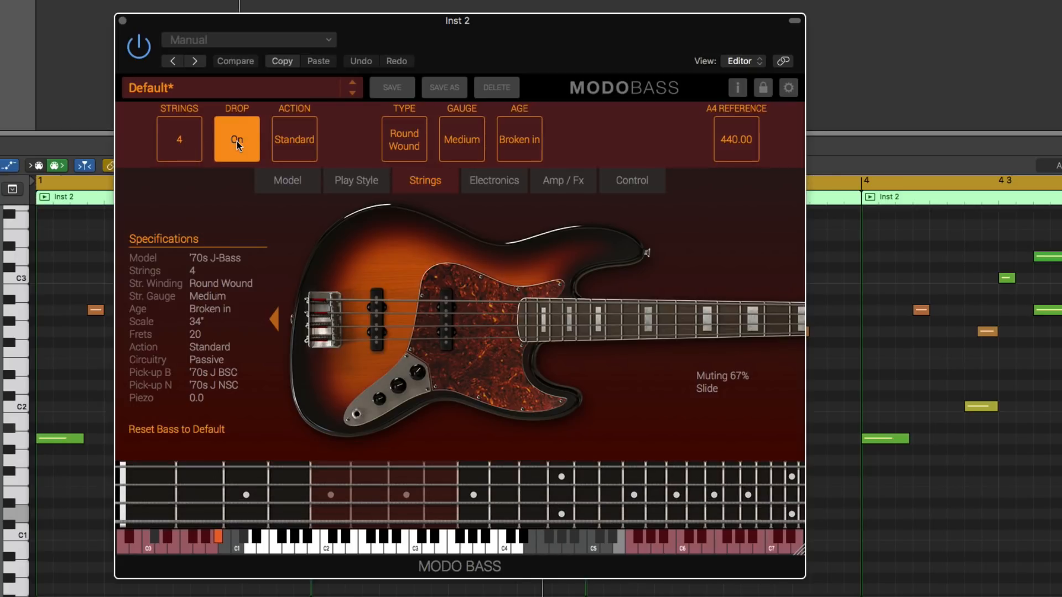
pyautogui.click(237, 141)
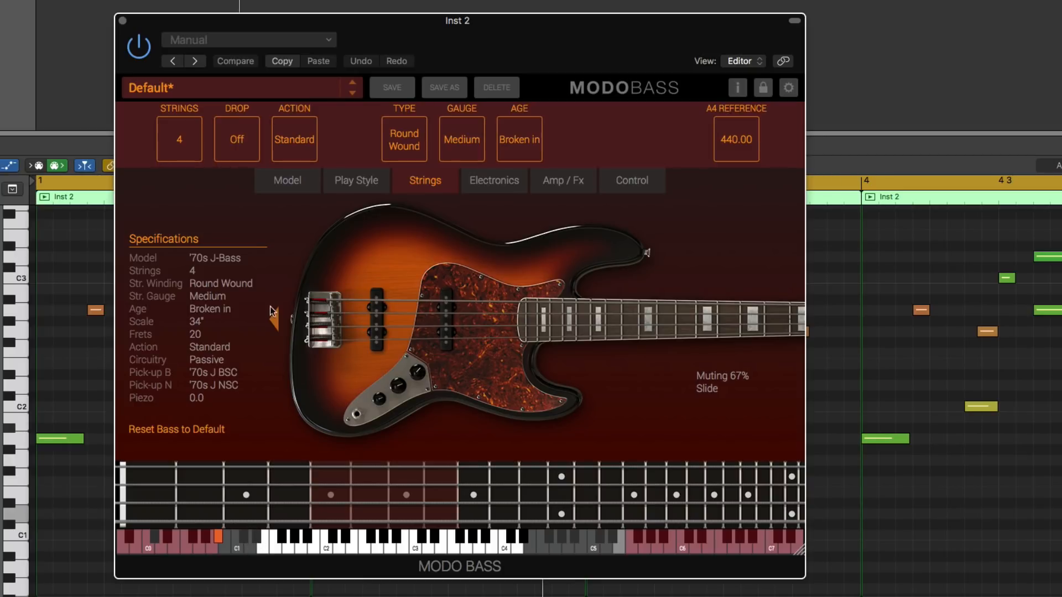
pyautogui.click(241, 152)
pyautogui.click(241, 152)
pyautogui.click(241, 152)
pyautogui.click(241, 152)
# Audition the bass part with High and Low string action, and return the action to Standard.
pyautogui.click(368, 181)
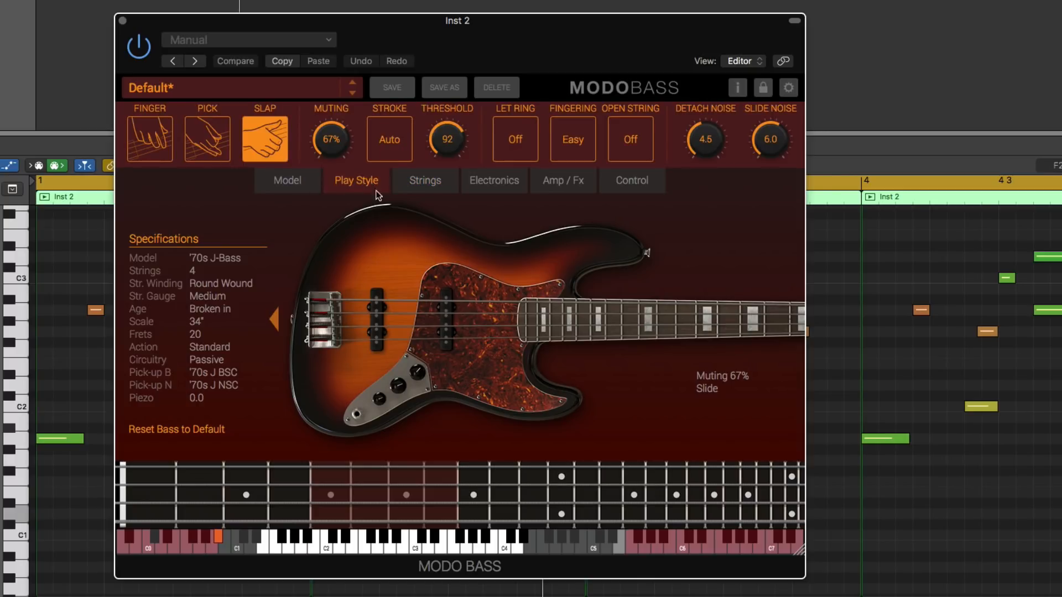
pyautogui.click(437, 187)
pyautogui.click(294, 142)
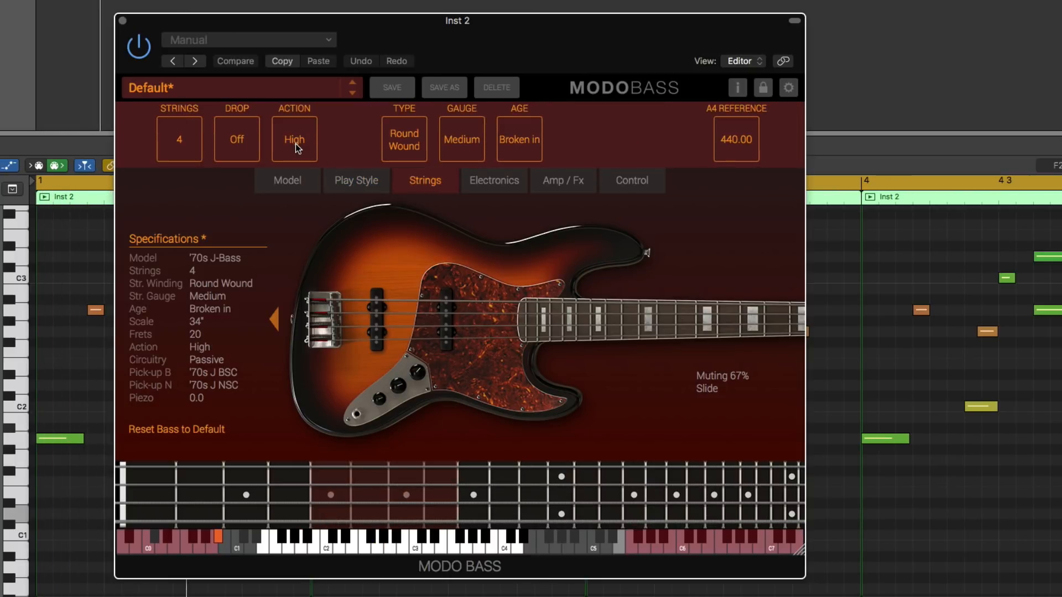
pyautogui.click(296, 143)
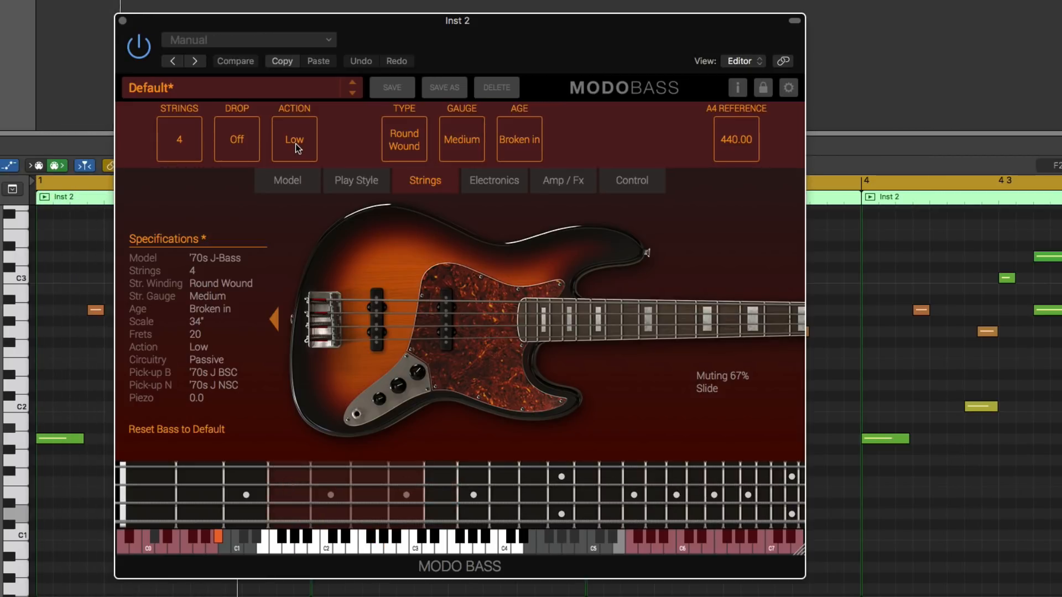
pyautogui.click(296, 143)
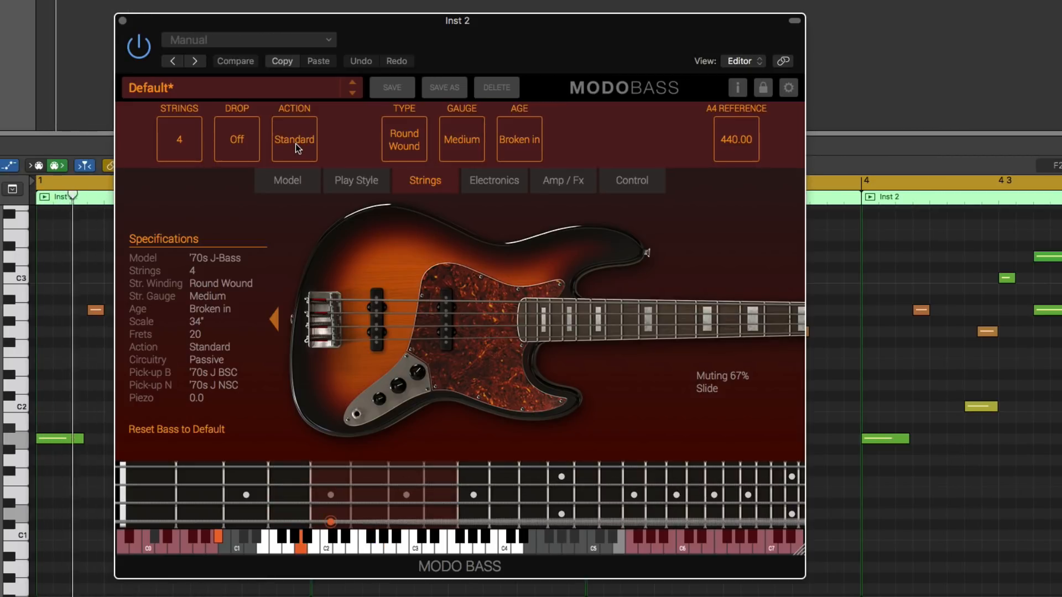
# Audition Flat Wound strings and the Heavy and Light gauges, and return to Round Wound strings with Medium gauge.
pyautogui.click(412, 145)
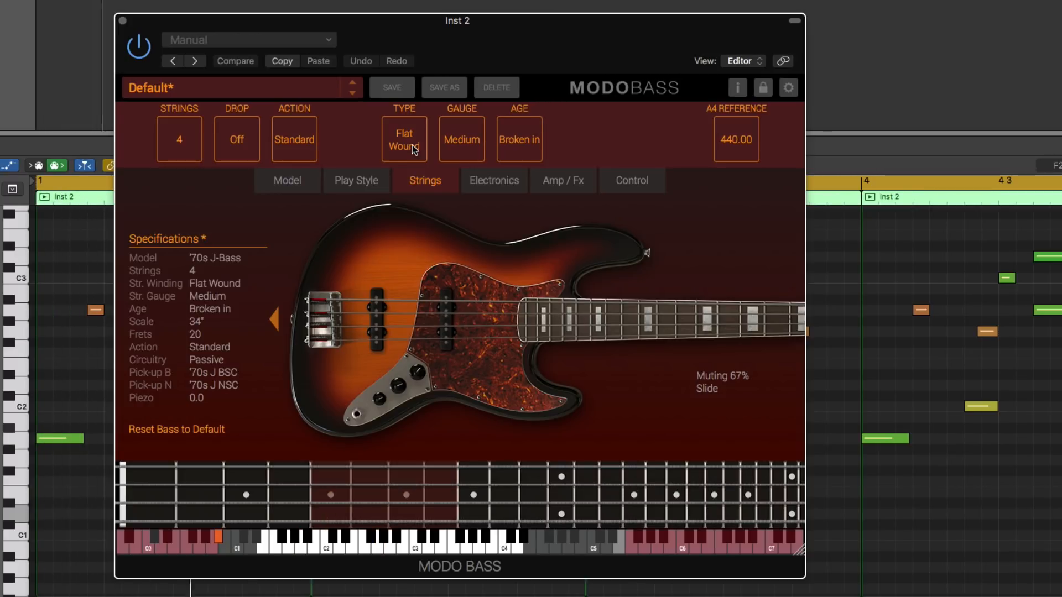
pyautogui.click(413, 145)
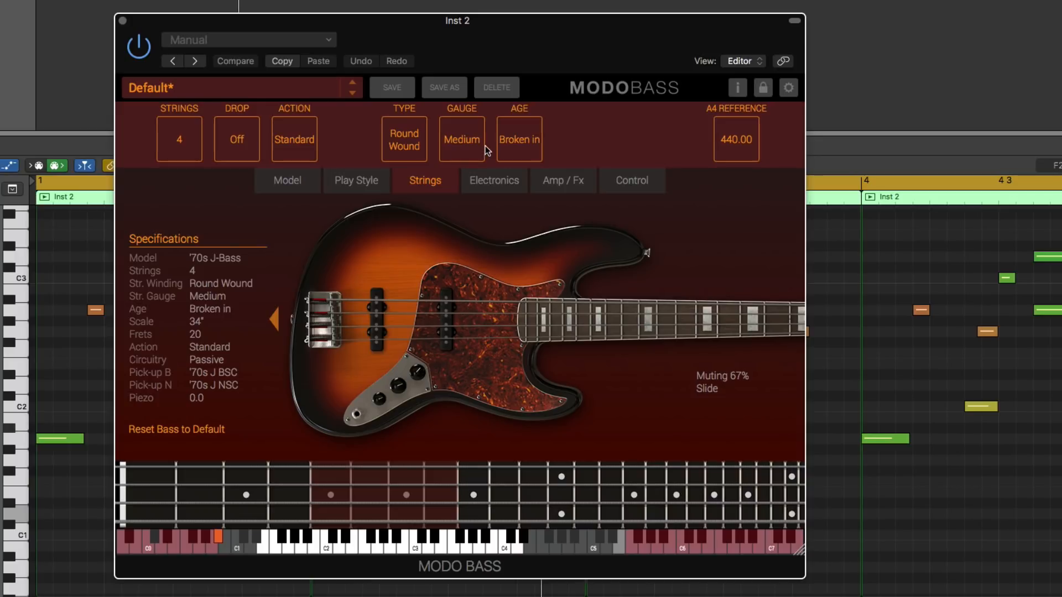
pyautogui.click(469, 145)
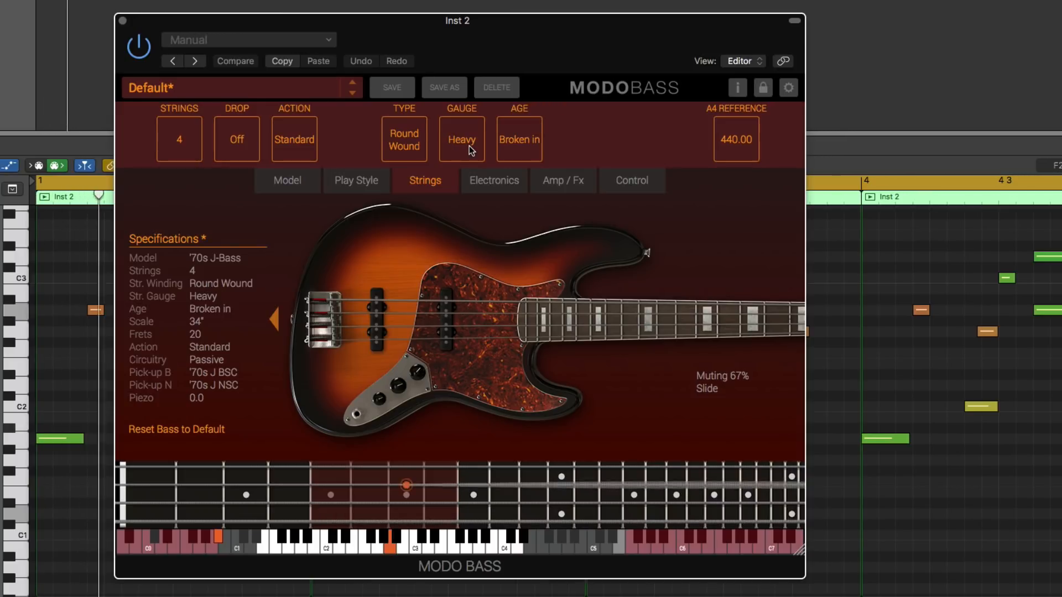
pyautogui.click(470, 147)
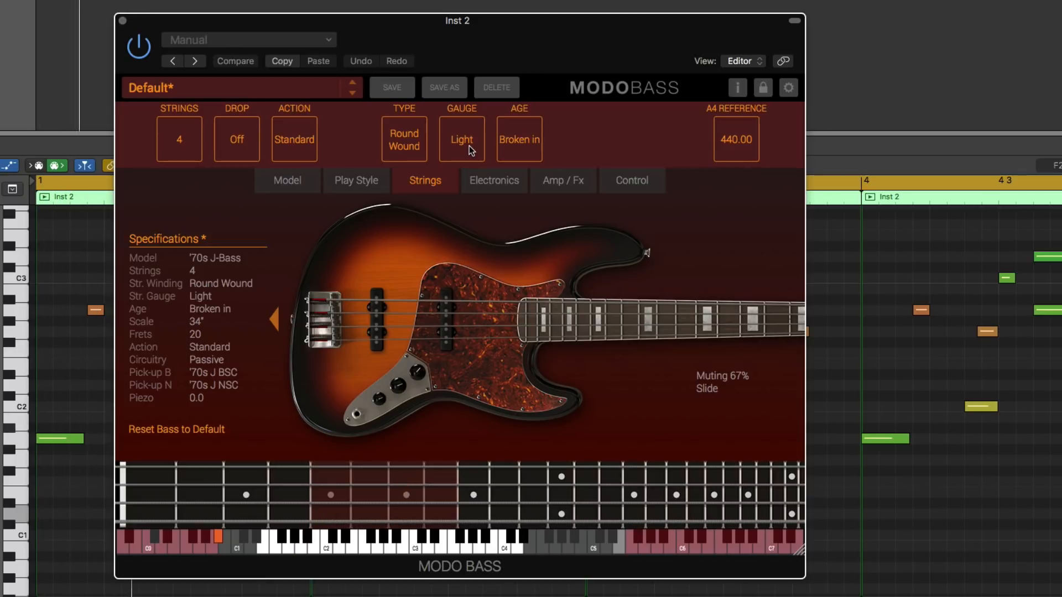
pyautogui.click(469, 145)
# Set the string age to New and reduce the muting to 47%.
pyautogui.click(526, 139)
pyautogui.click(537, 152)
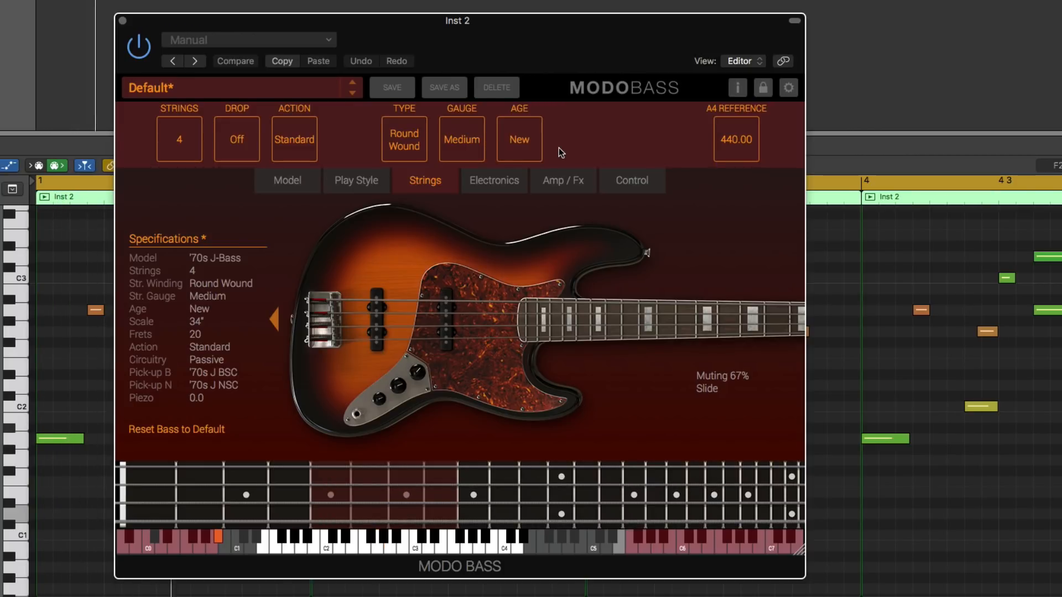
pyautogui.click(356, 181)
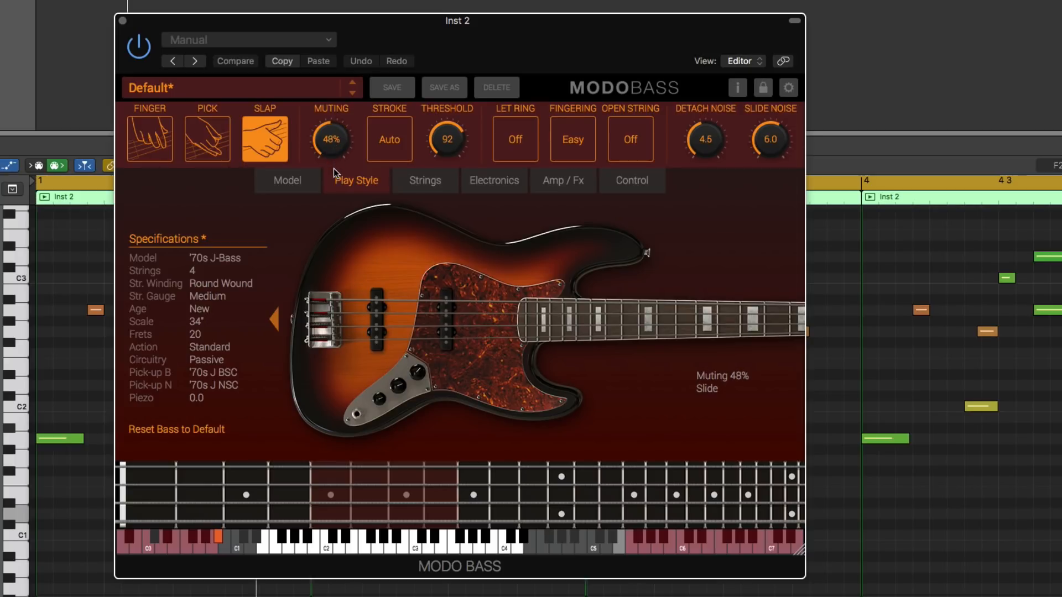
pyautogui.moveTo(334, 168); pyautogui.dragTo(333, 170)
# Compare the Broken in, Old and New string ages during playback, and leave the strings at Broken in.
pyautogui.click(437, 182)
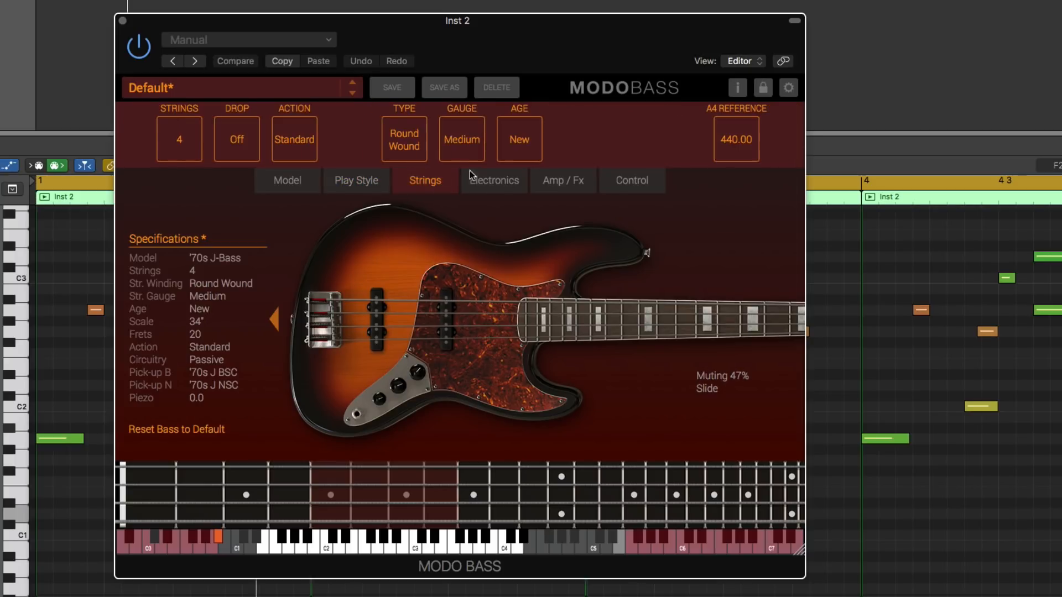
pyautogui.click(530, 143)
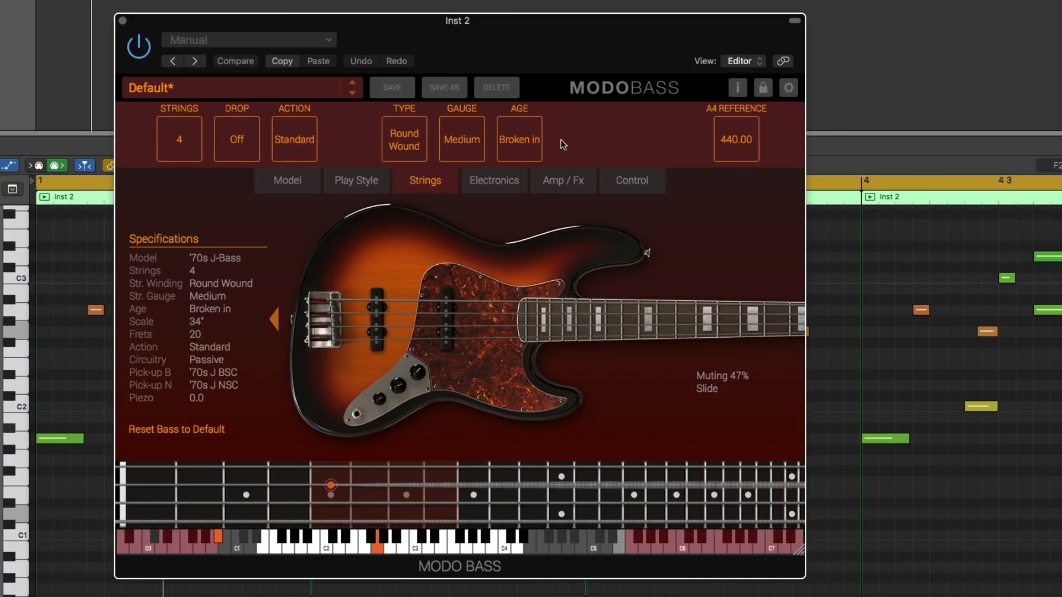
pyautogui.click(537, 141)
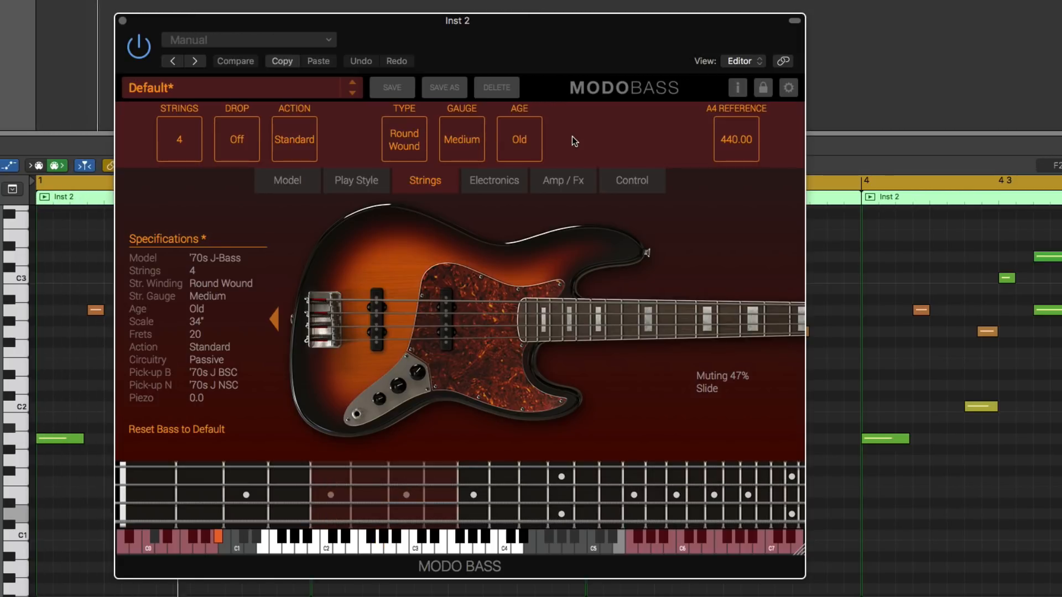
pyautogui.click(514, 144)
pyautogui.click(536, 143)
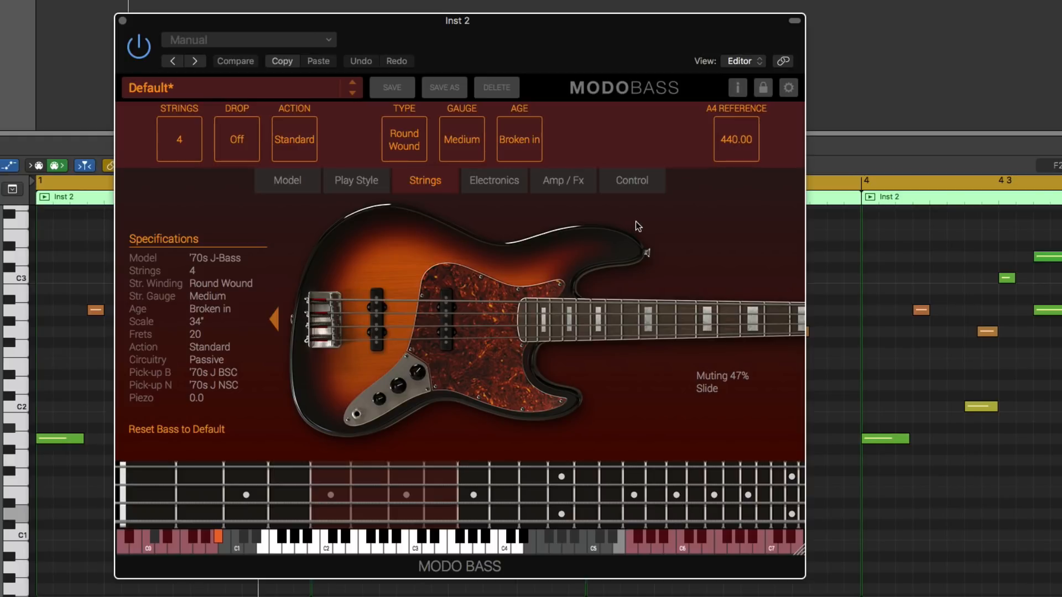
# In the electronics settings, set the bridge pickup volume to 9.6 and the neck pickup volume to 9.7.
pyautogui.click(289, 182)
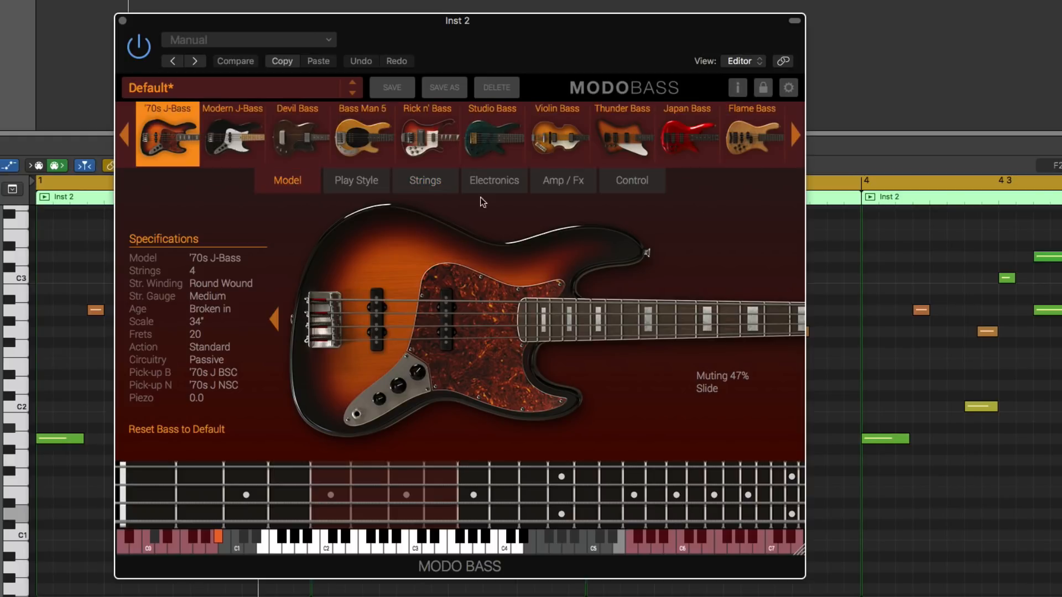
pyautogui.click(434, 186)
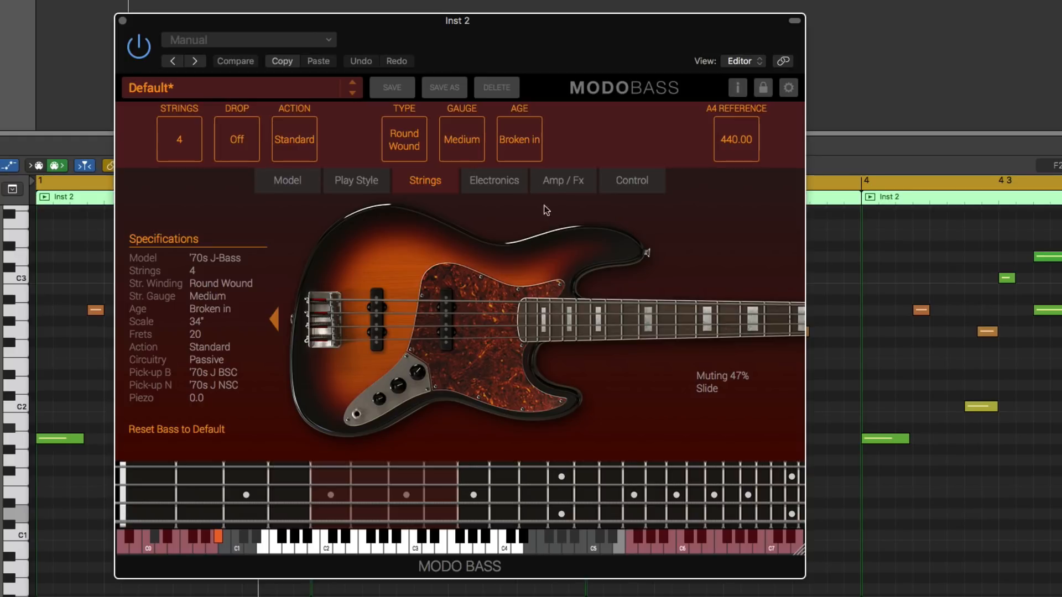
pyautogui.click(506, 189)
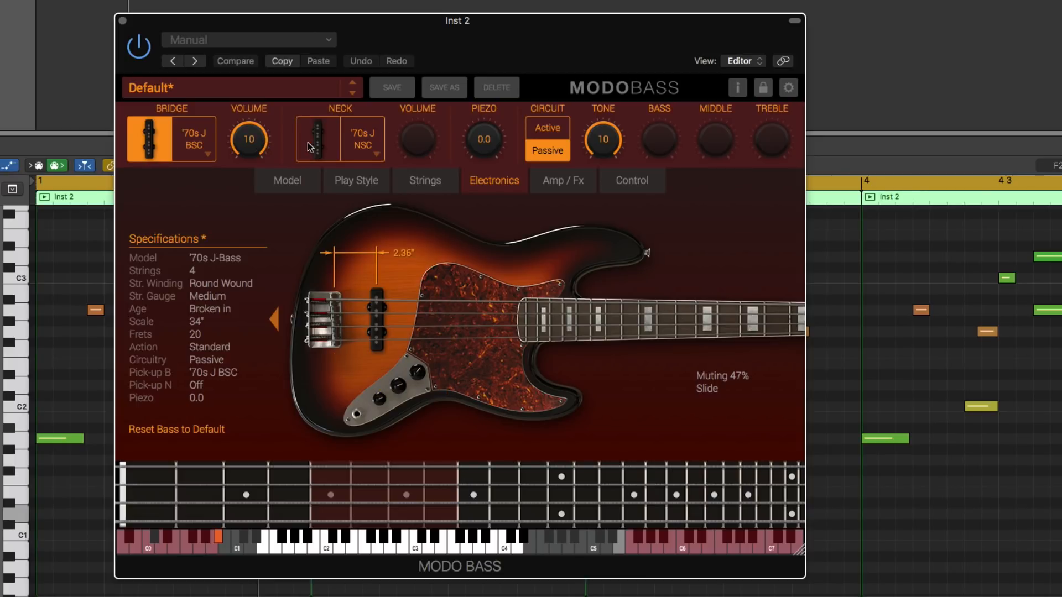
pyautogui.moveTo(249, 141); pyautogui.dragTo(247, 160)
pyautogui.moveTo(416, 141)
pyautogui.mouseDown()
pyautogui.moveTo(420, 180)
pyautogui.moveTo(420, 151)
pyautogui.mouseUp()
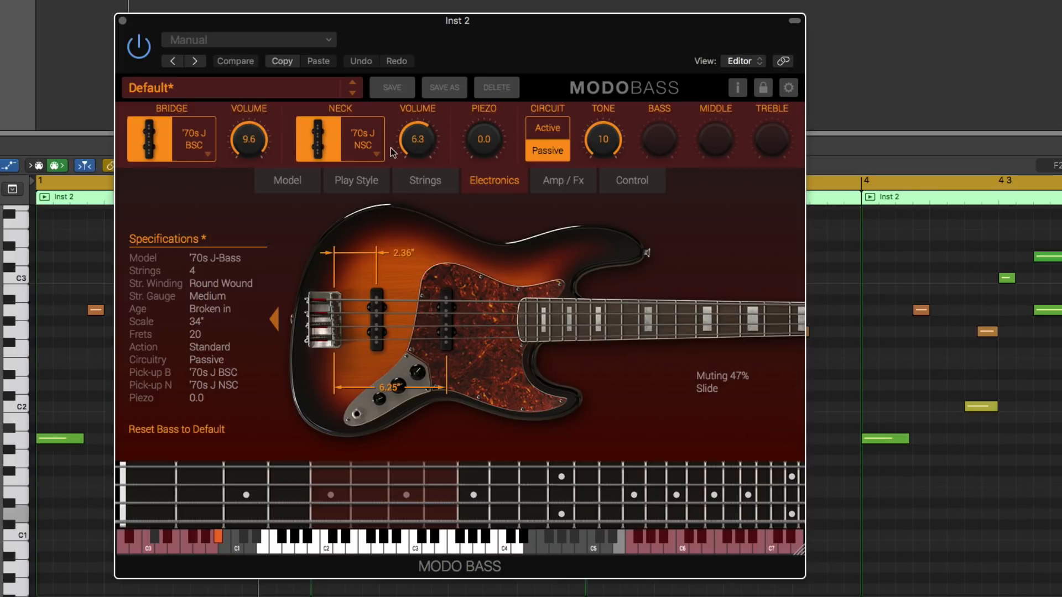
pyautogui.moveTo(412, 147); pyautogui.dragTo(405, 86)
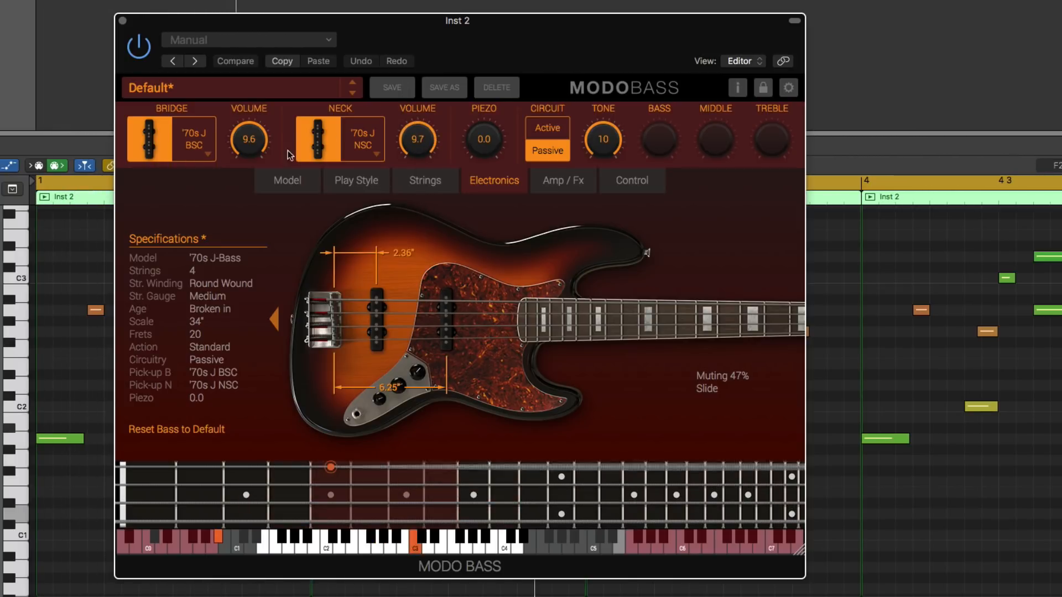
pyautogui.moveTo(257, 139)
pyautogui.mouseDown()
pyautogui.moveTo(287, 244)
pyautogui.moveTo(269, 144)
pyautogui.mouseUp()
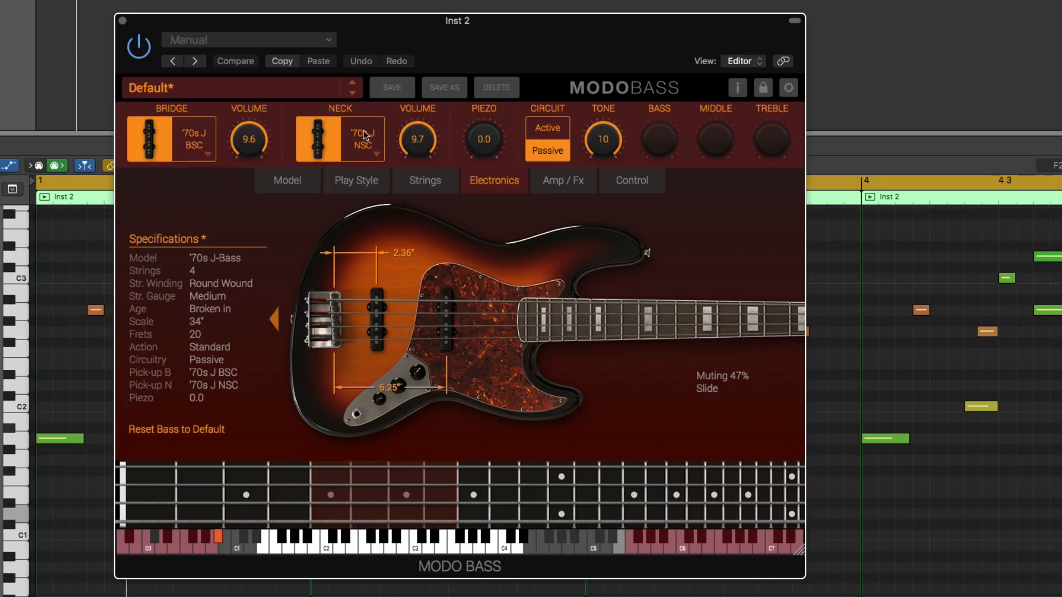
# Switch the neck pickup and the bridge pickup off and back on in turn.
pyautogui.click(314, 149)
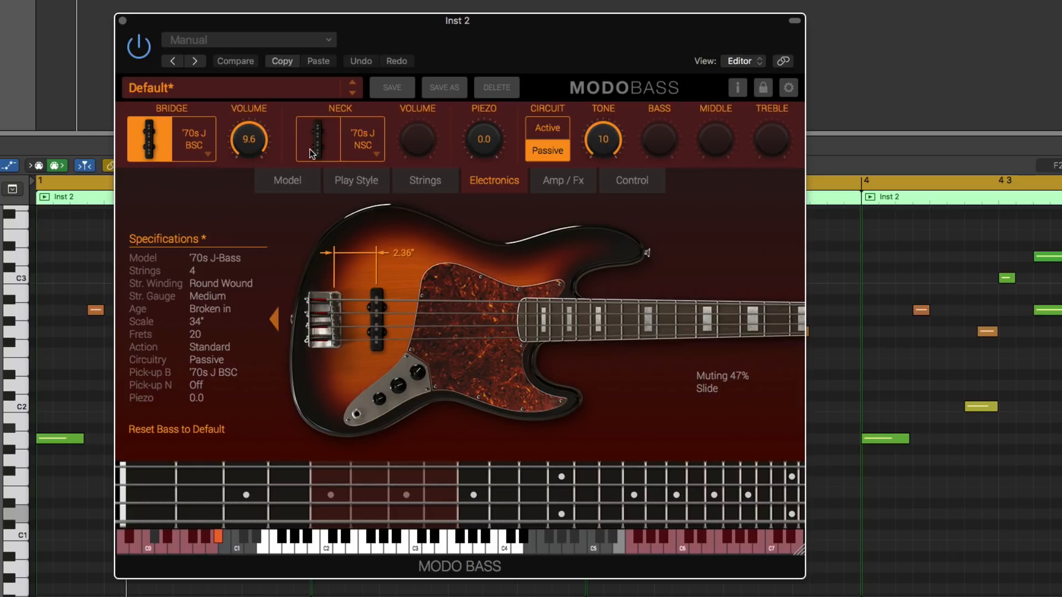
pyautogui.click(312, 154)
pyautogui.click(139, 140)
pyautogui.click(138, 139)
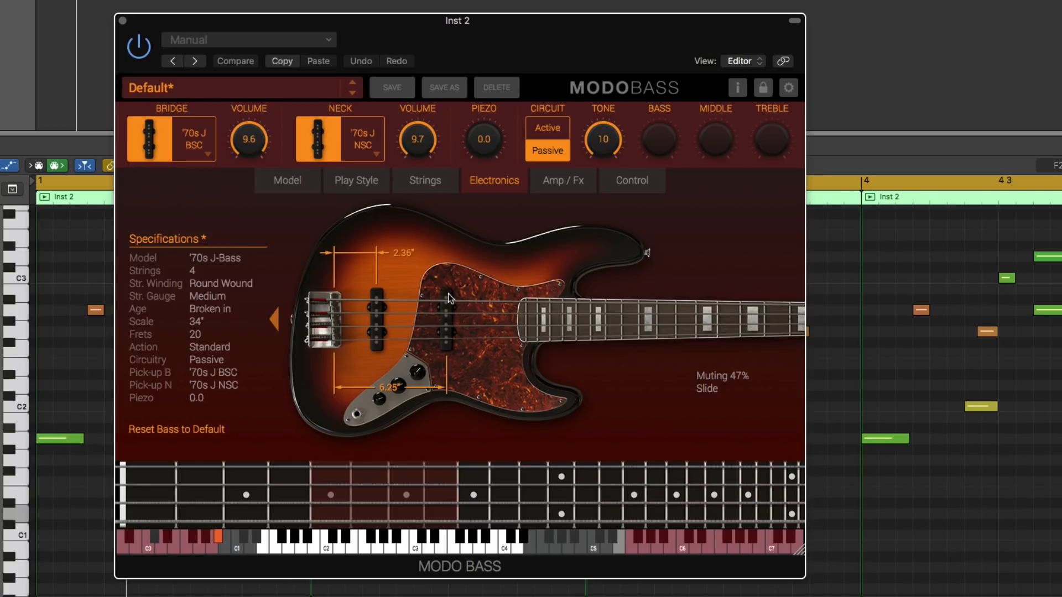
# Switch off both magnetic pickups and raise the piezo level to 10 during playback to audition the piezo alone.
pyautogui.click(311, 155)
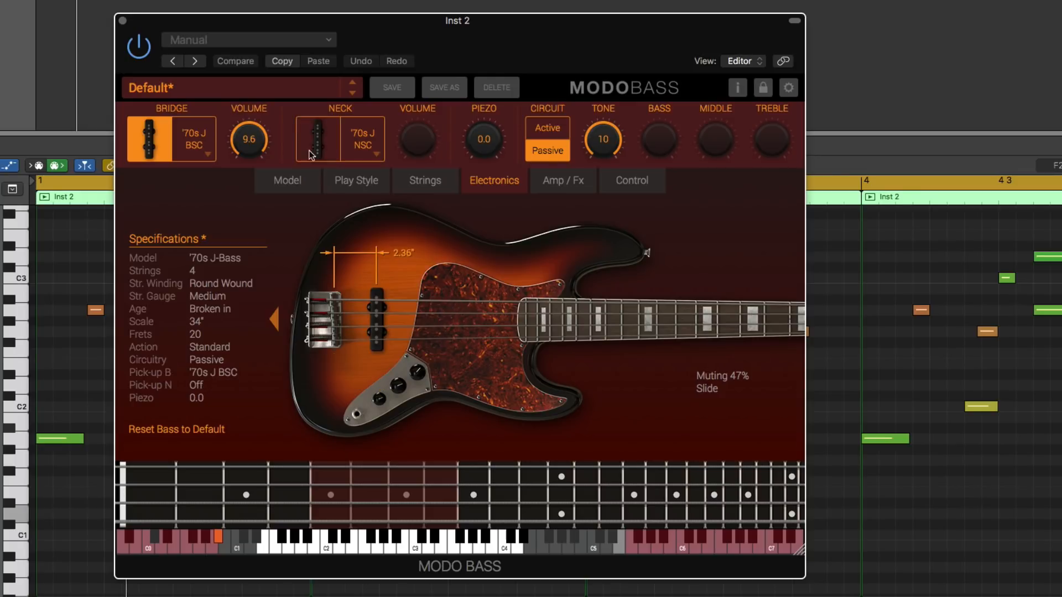
pyautogui.click(167, 147)
pyautogui.press('space')
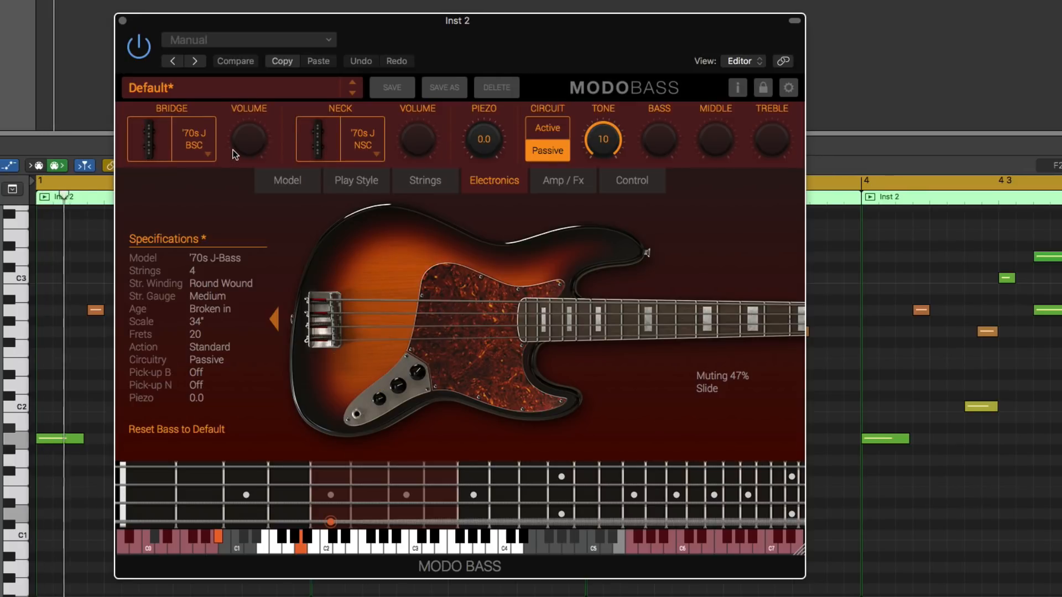
pyautogui.moveTo(496, 145); pyautogui.dragTo(489, 14)
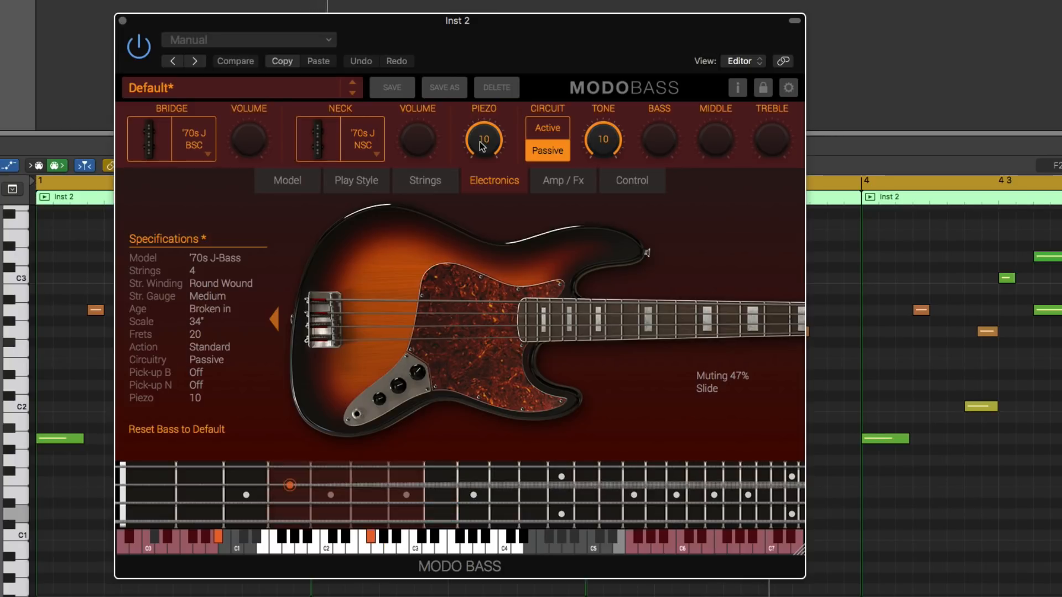
pyautogui.click(161, 150)
pyautogui.click(164, 148)
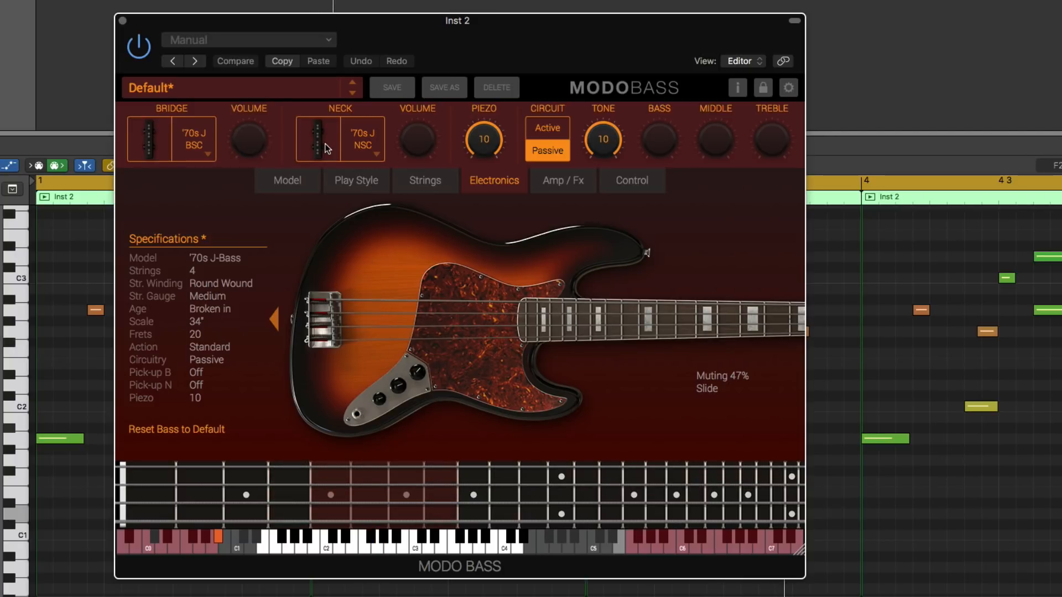
# Switch both magnetic pickups back on, setting the neck volume to 6.1 and the bridge volume to 4.2.
pyautogui.click(361, 144)
pyautogui.moveTo(417, 140); pyautogui.dragTo(417, 171)
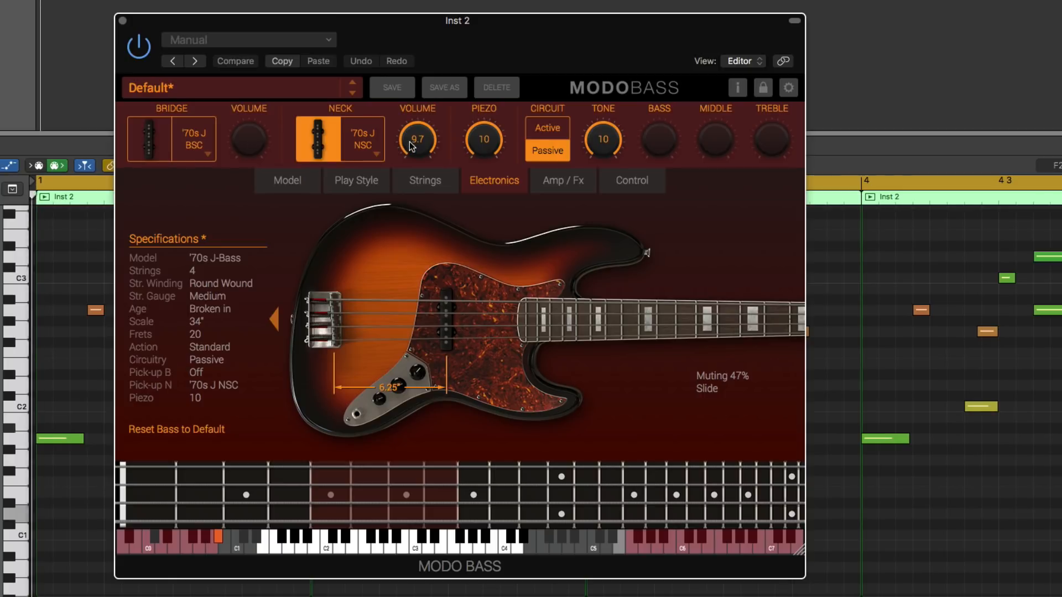
pyautogui.moveTo(417, 214)
pyautogui.mouseDown()
pyautogui.moveTo(423, 299)
pyautogui.moveTo(421, 202)
pyautogui.mouseUp()
pyautogui.click(155, 133)
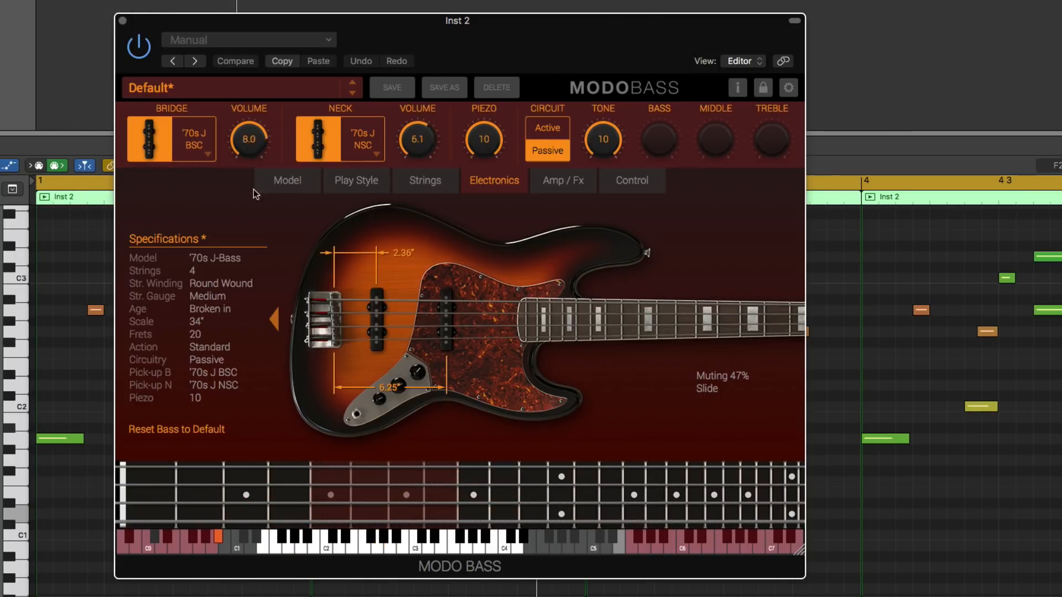
pyautogui.moveTo(263, 173); pyautogui.dragTo(265, 236)
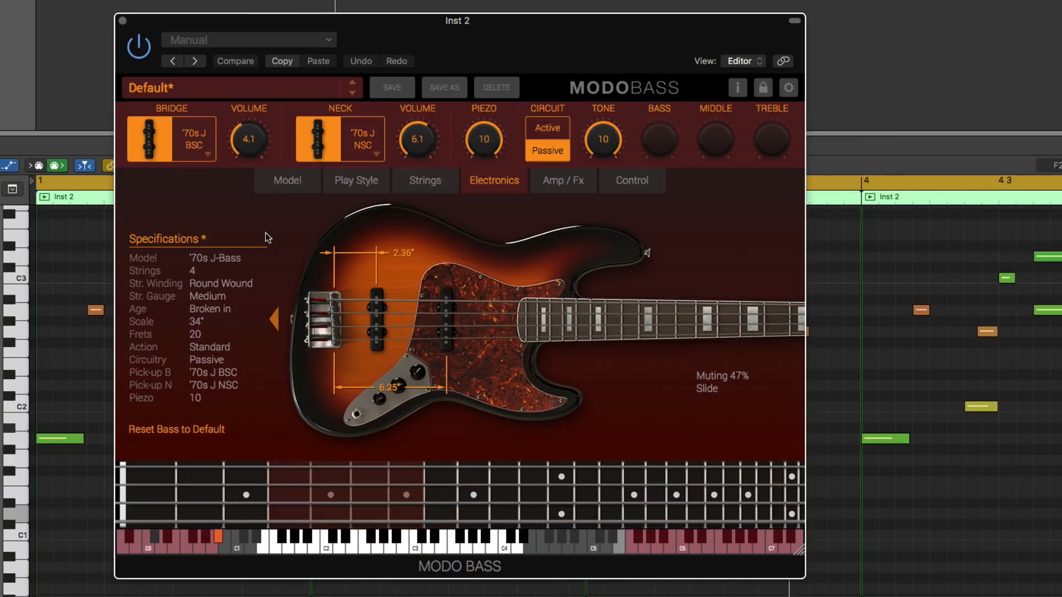
# Set the piezo level to 0.0 and rebalance the pickup volumes to 6.9 for the bridge and 8.3 for the neck.
pyautogui.moveTo(490, 140); pyautogui.dragTo(507, 215)
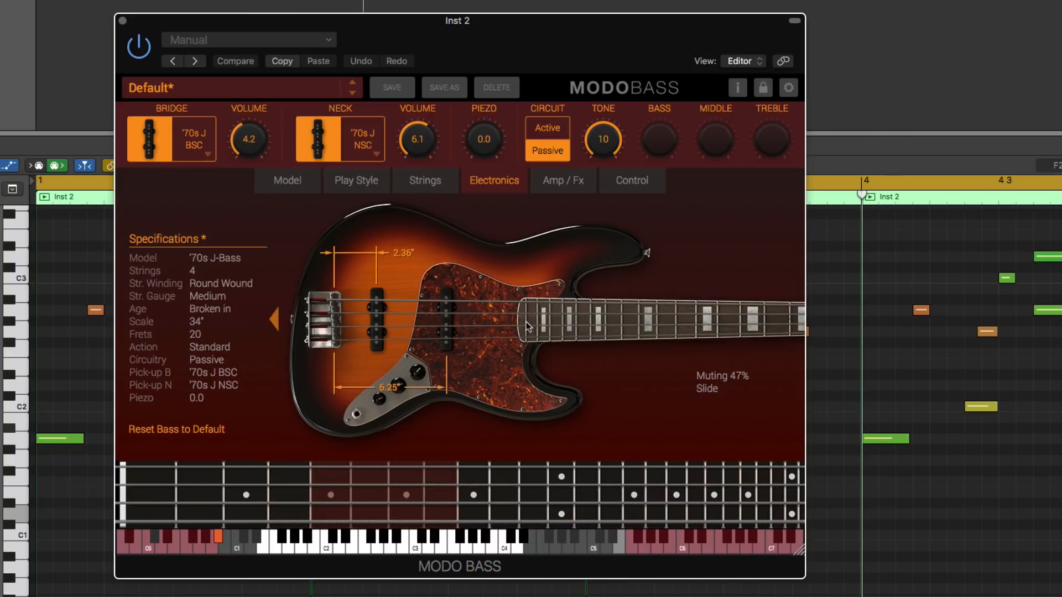
pyautogui.moveTo(256, 157); pyautogui.dragTo(253, 111)
pyautogui.moveTo(423, 145); pyautogui.dragTo(423, 114)
# Look through the available bridge and neck pickup models, keeping the '70s J pickups.
pyautogui.click(207, 155)
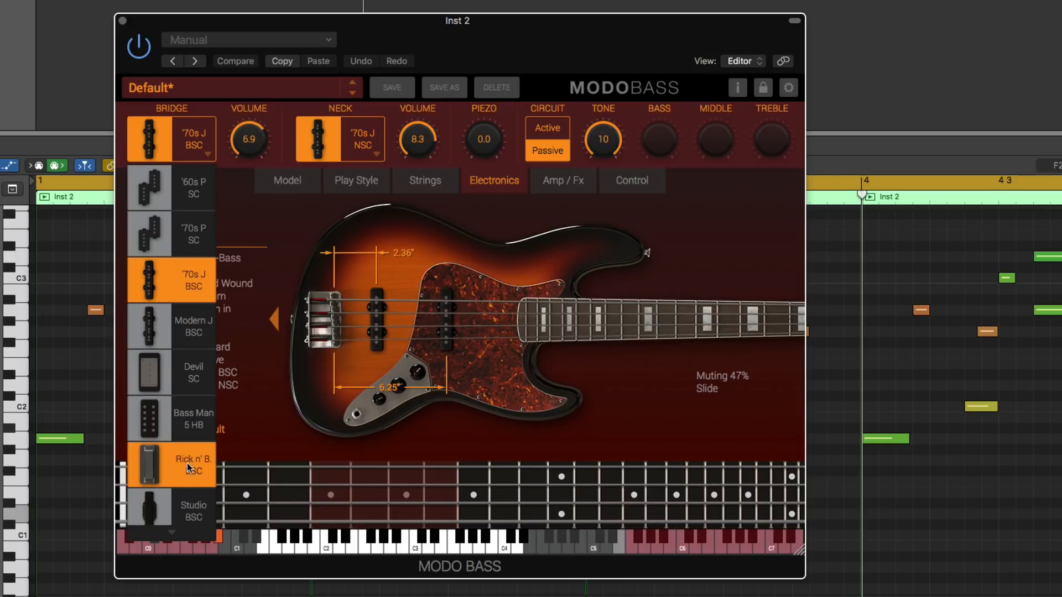
pyautogui.scroll(-5, 188, 481)
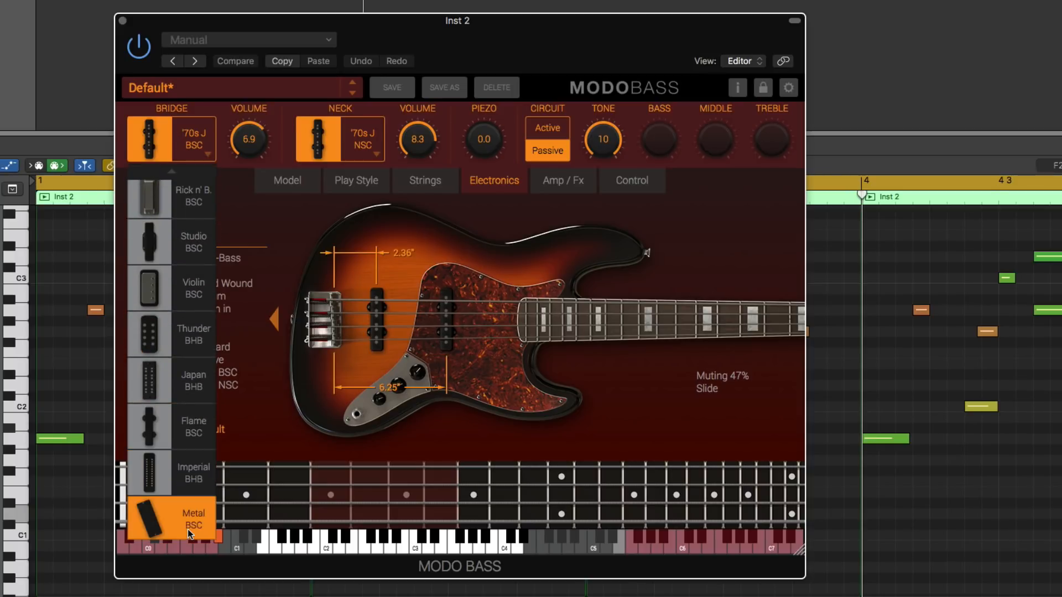
pyautogui.scroll(5, 195, 191)
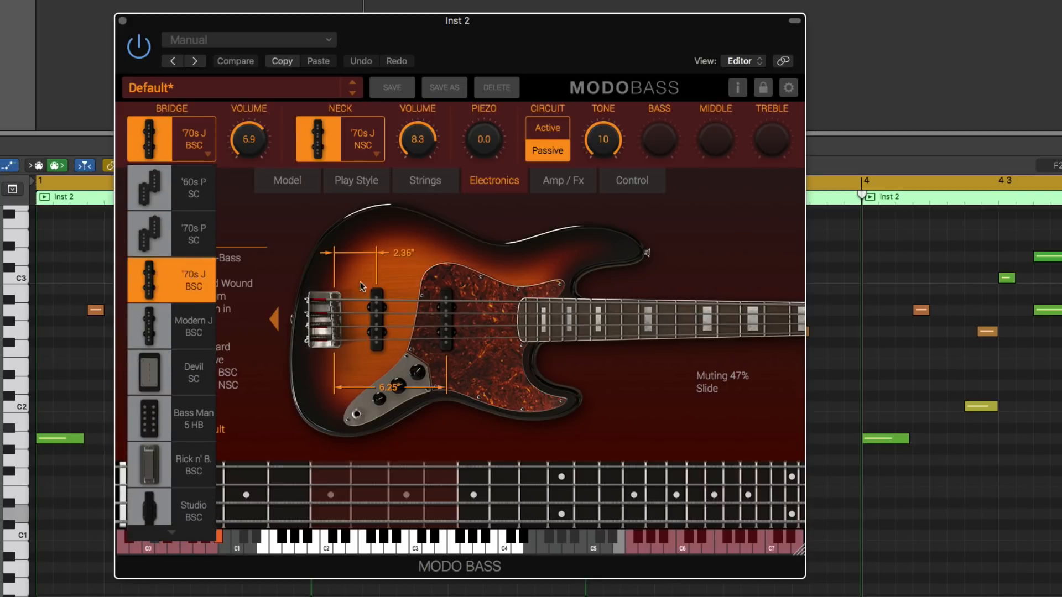
pyautogui.click(372, 152)
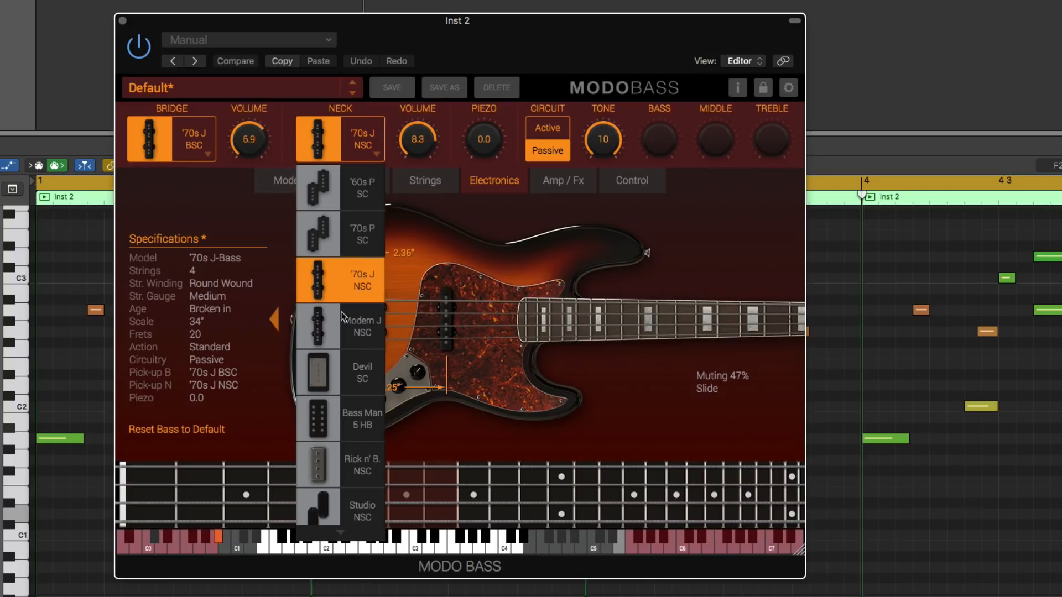
pyautogui.scroll(-5, 350, 343)
pyautogui.scroll(5, 354, 337)
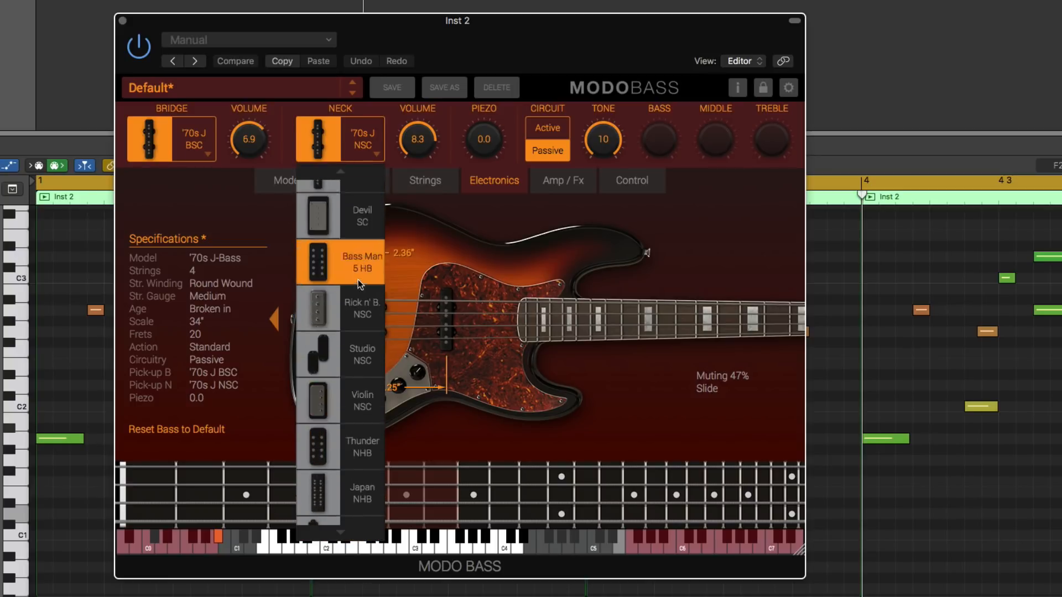
pyautogui.click(370, 115)
# Reposition the pickups along the body, placing the neck pickup at 8.64" and the bridge pickup at 2.56".
pyautogui.moveTo(381, 318)
pyautogui.mouseDown()
pyautogui.moveTo(395, 323)
pyautogui.moveTo(368, 327)
pyautogui.mouseUp()
pyautogui.moveTo(451, 322)
pyautogui.mouseDown()
pyautogui.moveTo(511, 325)
pyautogui.moveTo(442, 330)
pyautogui.moveTo(505, 327)
pyautogui.moveTo(458, 327)
pyautogui.mouseUp()
pyautogui.moveTo(376, 329)
pyautogui.mouseDown()
pyautogui.moveTo(412, 328)
pyautogui.moveTo(378, 329)
pyautogui.mouseUp()
pyautogui.moveTo(448, 330); pyautogui.dragTo(489, 326)
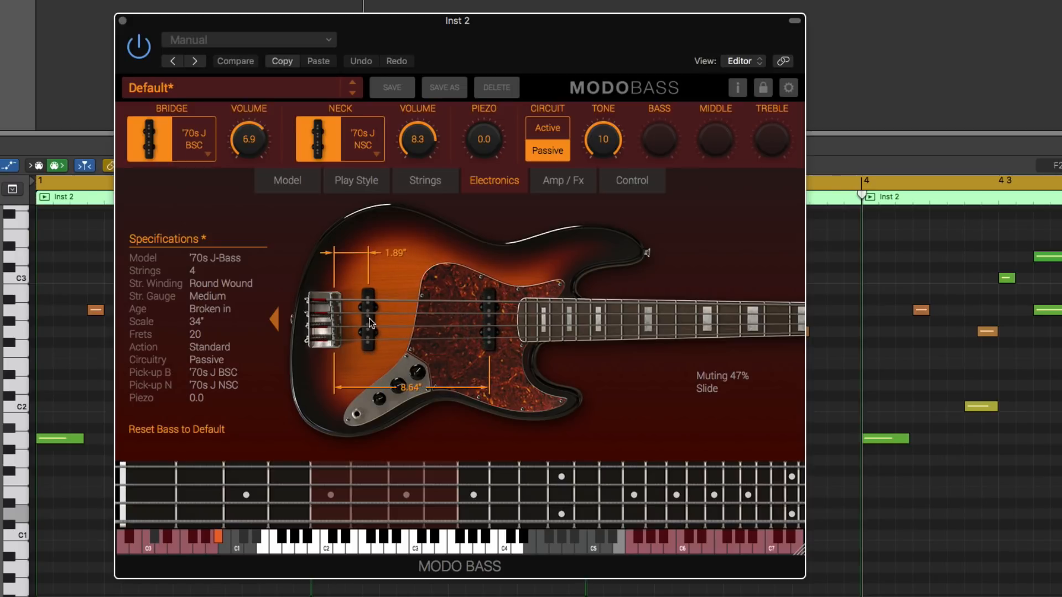
pyautogui.moveTo(371, 324); pyautogui.dragTo(383, 325)
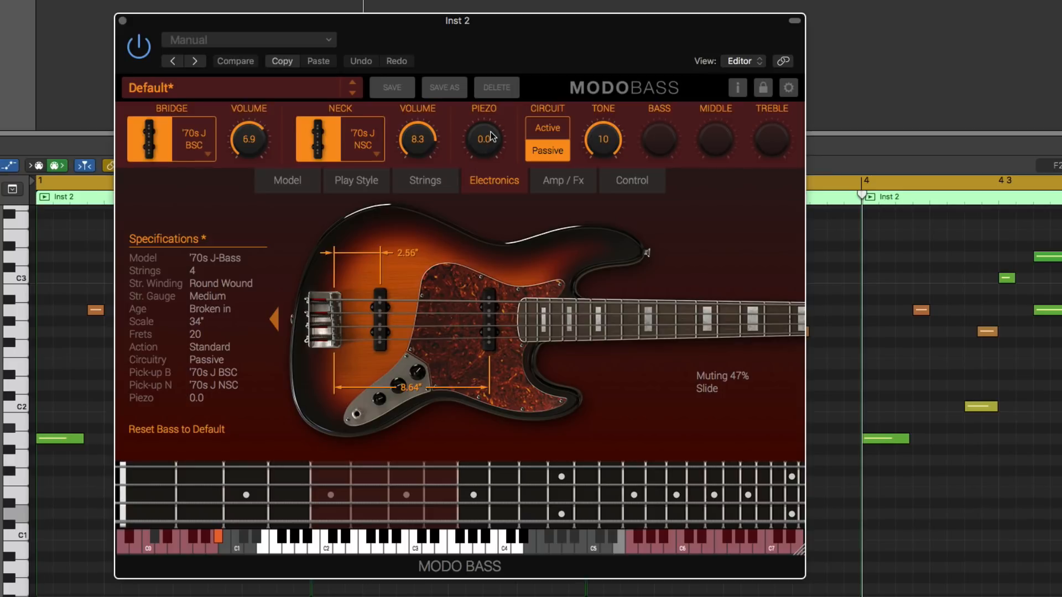
# Reset the bass to its defaults and, with the Passive circuit active, lower the tone to 8.6 during playback.
pyautogui.click(191, 428)
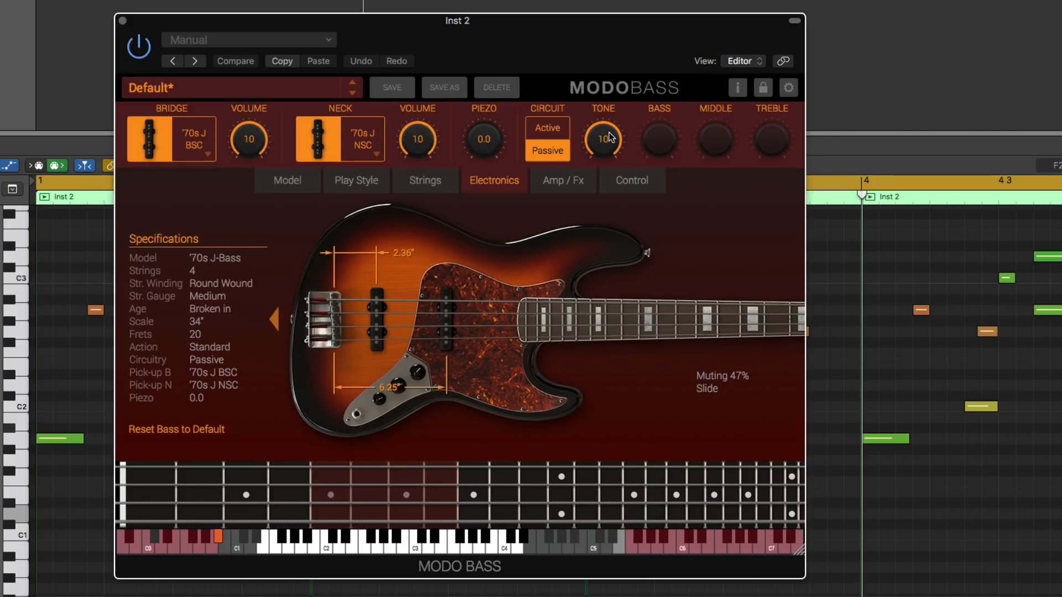
pyautogui.click(558, 129)
pyautogui.click(556, 151)
pyautogui.moveTo(608, 145)
pyautogui.mouseDown()
pyautogui.moveTo(618, 272)
pyautogui.moveTo(610, 166)
pyautogui.mouseUp()
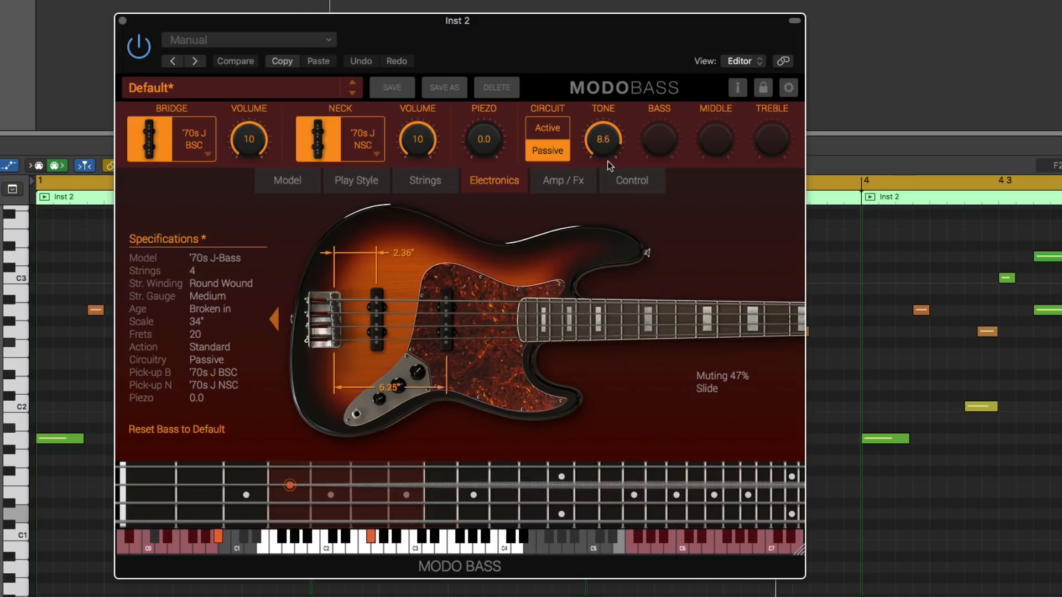
# Audition the Active circuit with bass 7.0, middle 2.5 and treble 6.0, and return to the Passive circuit.
pyautogui.click(554, 131)
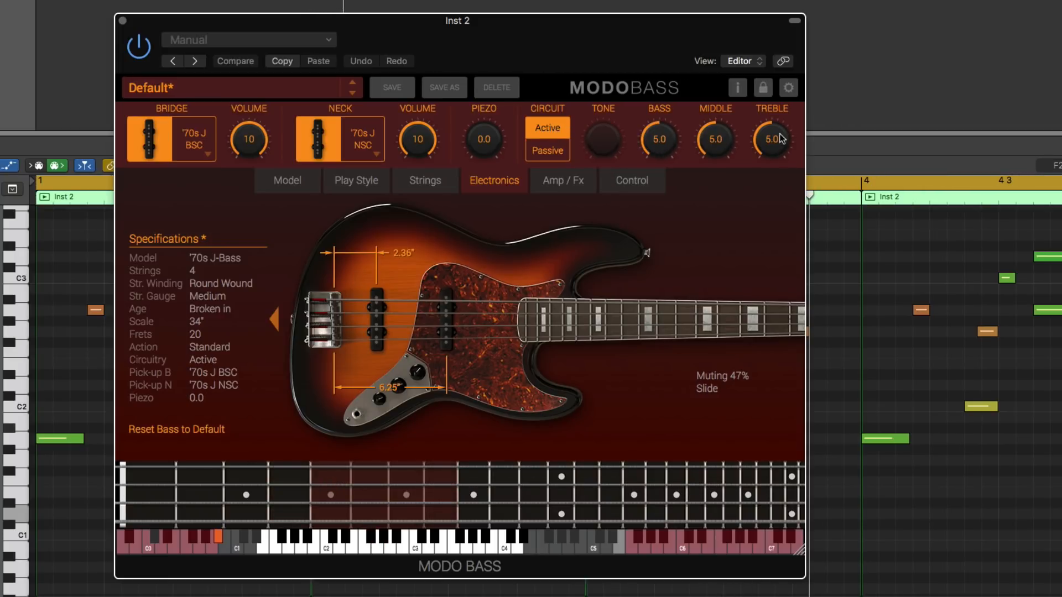
pyautogui.moveTo(665, 141); pyautogui.dragTo(719, 221)
pyautogui.moveTo(773, 148); pyautogui.dragTo(772, 128)
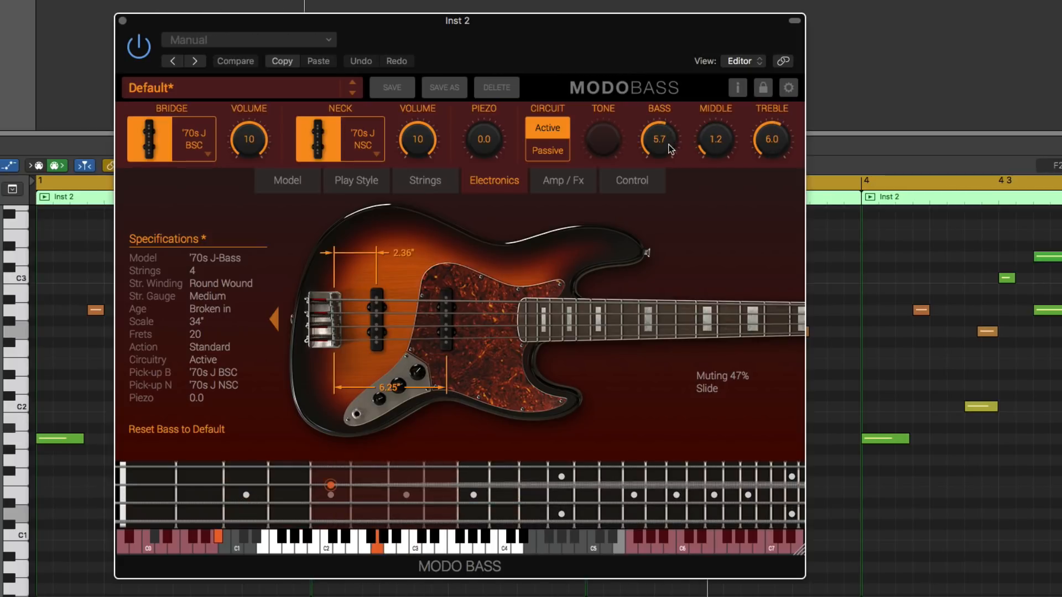
pyautogui.moveTo(669, 144); pyautogui.dragTo(717, 114)
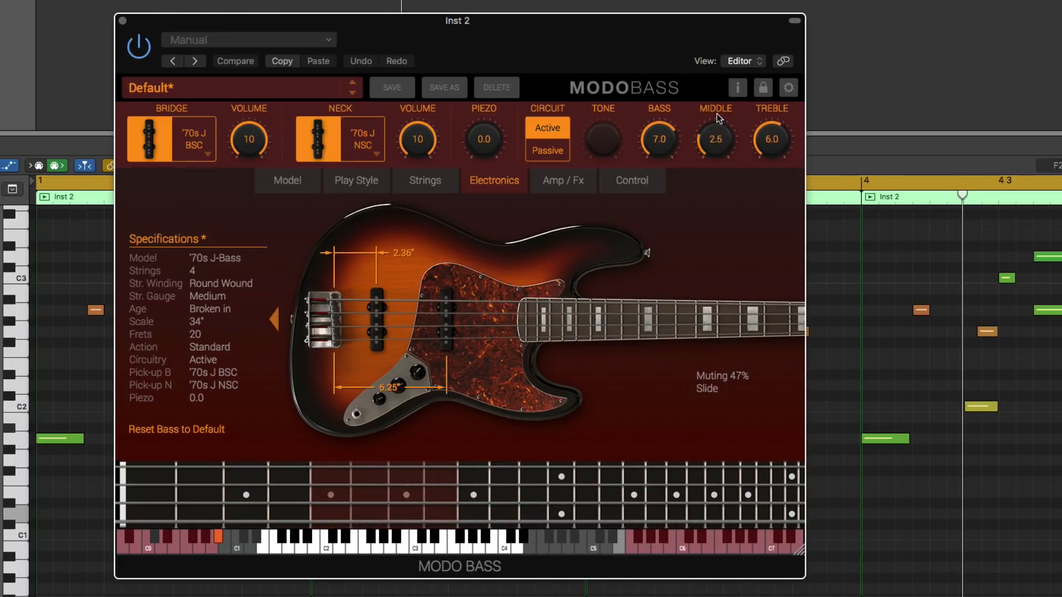
pyautogui.click(563, 152)
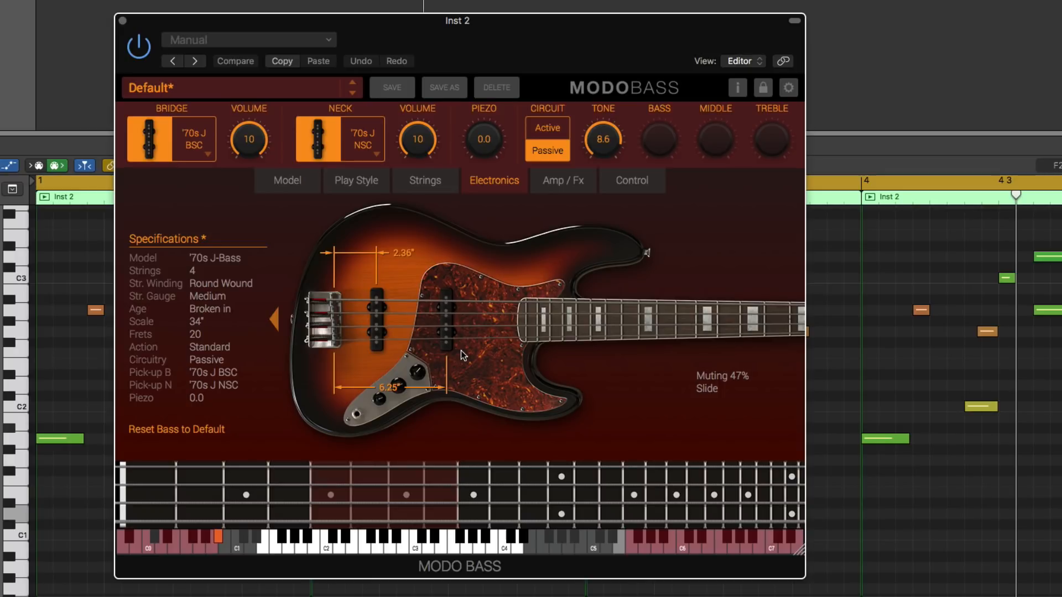
# Open the amp and effects settings, select the amplifier and change it from Solid State to Tube.
pyautogui.click(570, 182)
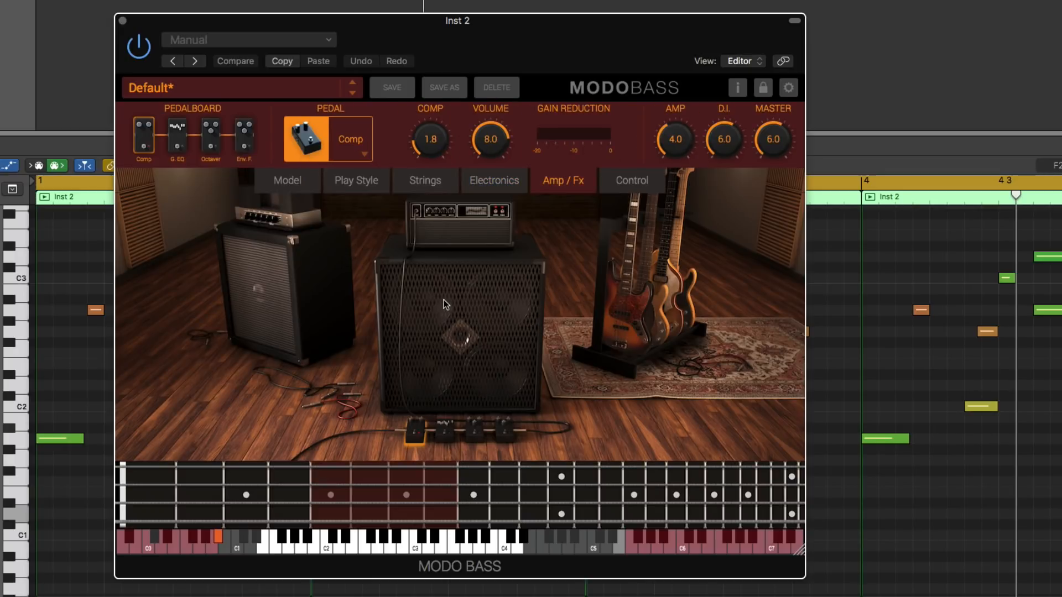
pyautogui.click(482, 343)
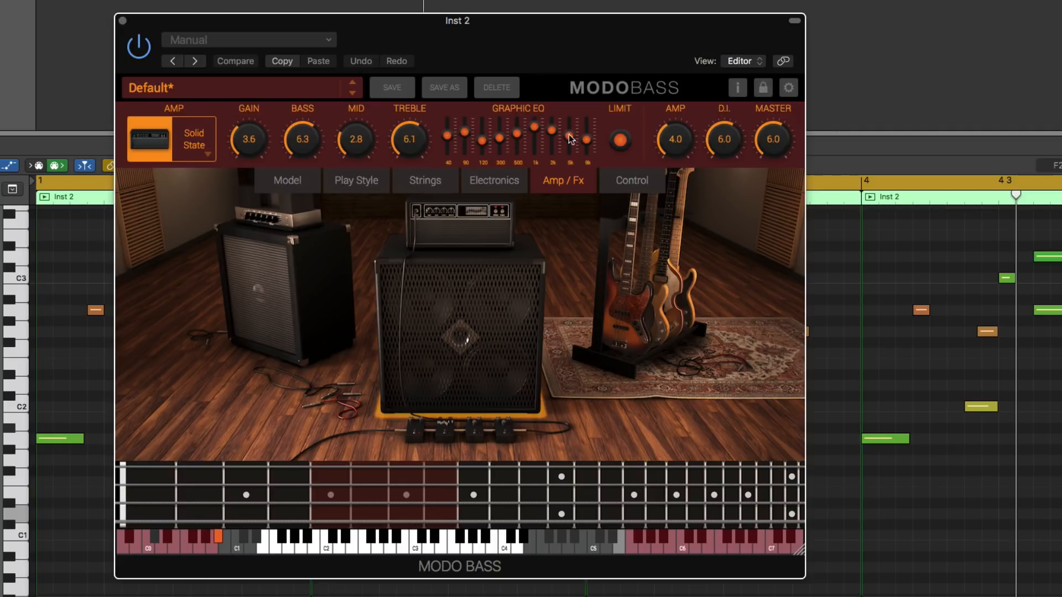
pyautogui.click(207, 154)
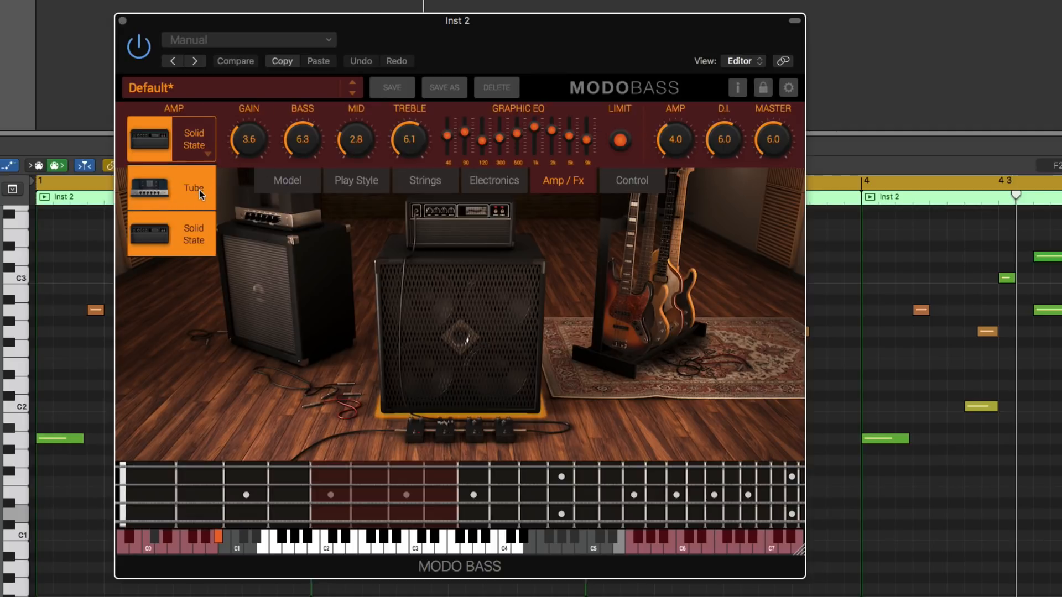
pyautogui.click(268, 260)
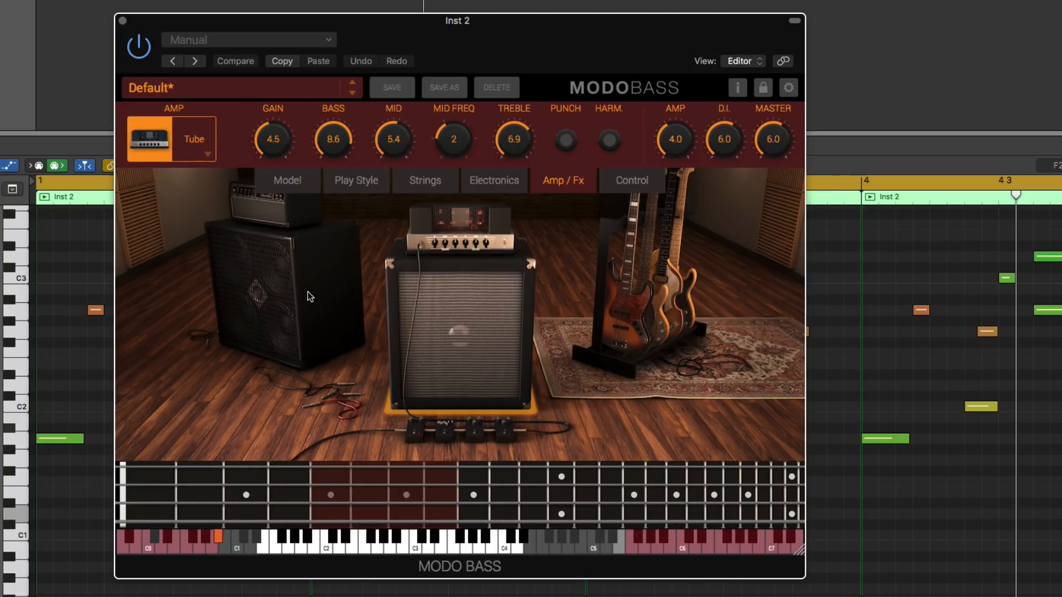
pyautogui.click(262, 287)
# Sweep the tube amp's Mid Freq with Mid raised to 10 during playback, and leave Mid Freq at 1 and Mid at 4.1.
pyautogui.moveTo(451, 138); pyautogui.dragTo(455, 189)
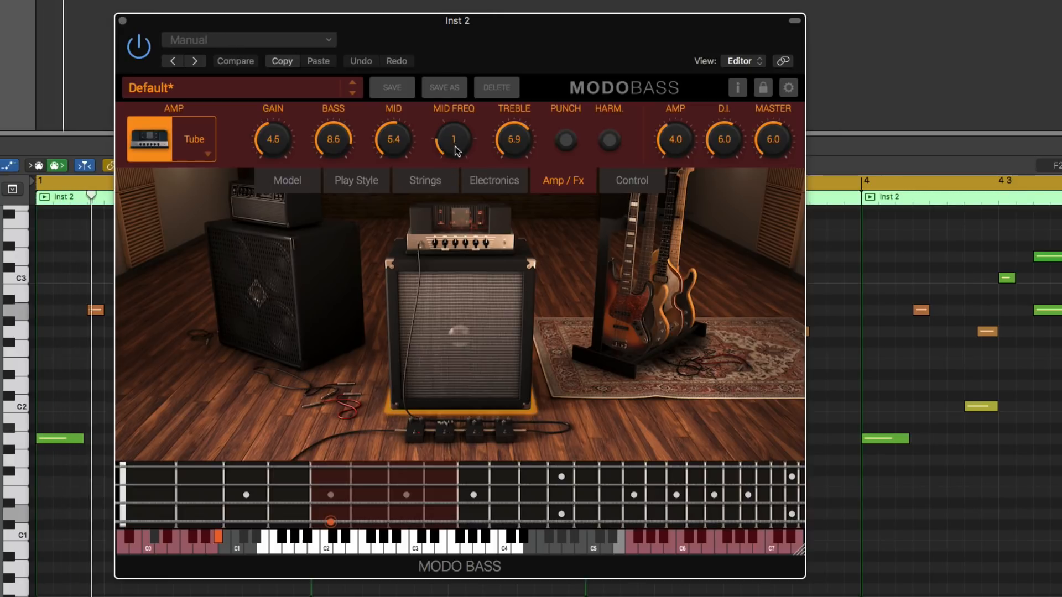
pyautogui.moveTo(458, 150); pyautogui.dragTo(444, 1)
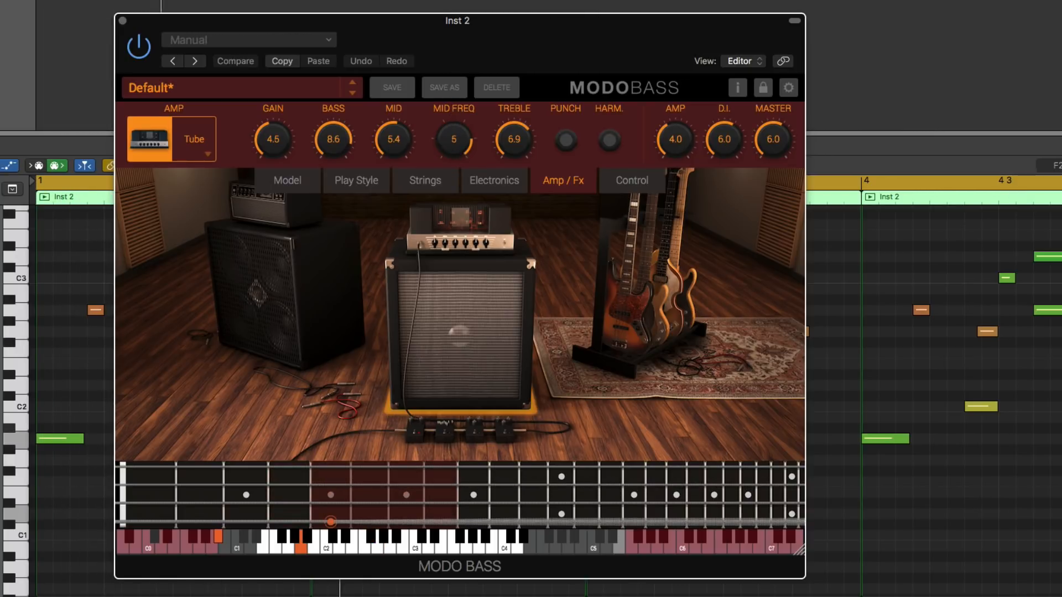
pyautogui.moveTo(399, 135); pyautogui.dragTo(393, 53)
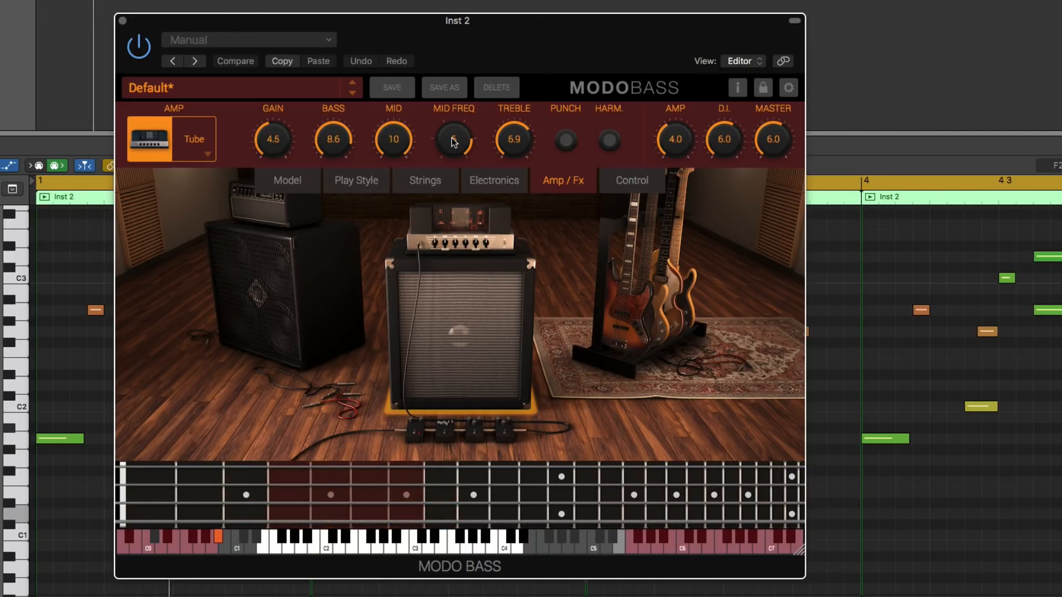
pyautogui.moveTo(454, 142); pyautogui.dragTo(462, 208)
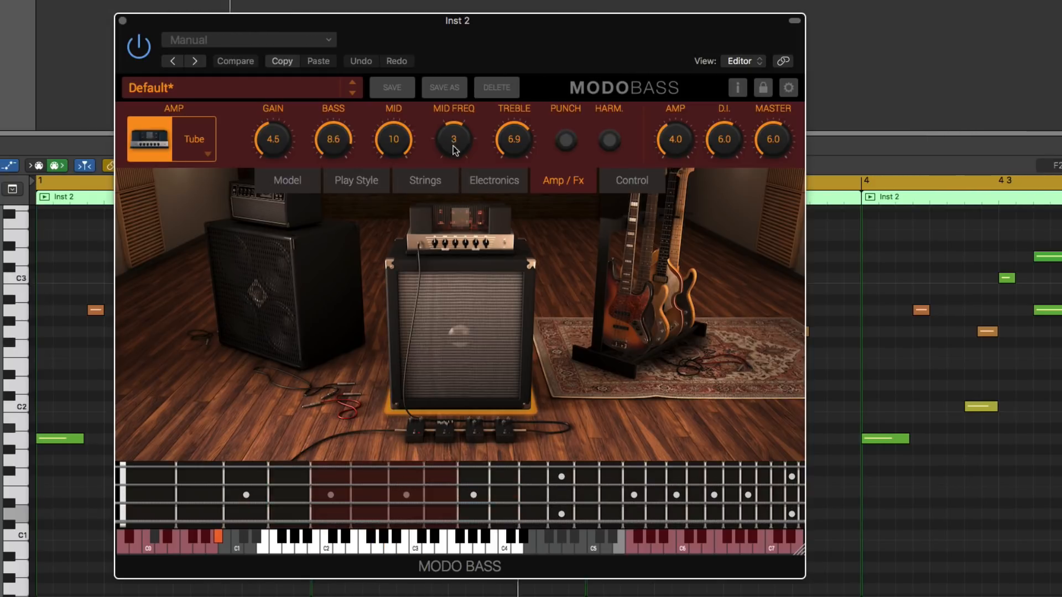
pyautogui.moveTo(453, 151); pyautogui.dragTo(459, 170)
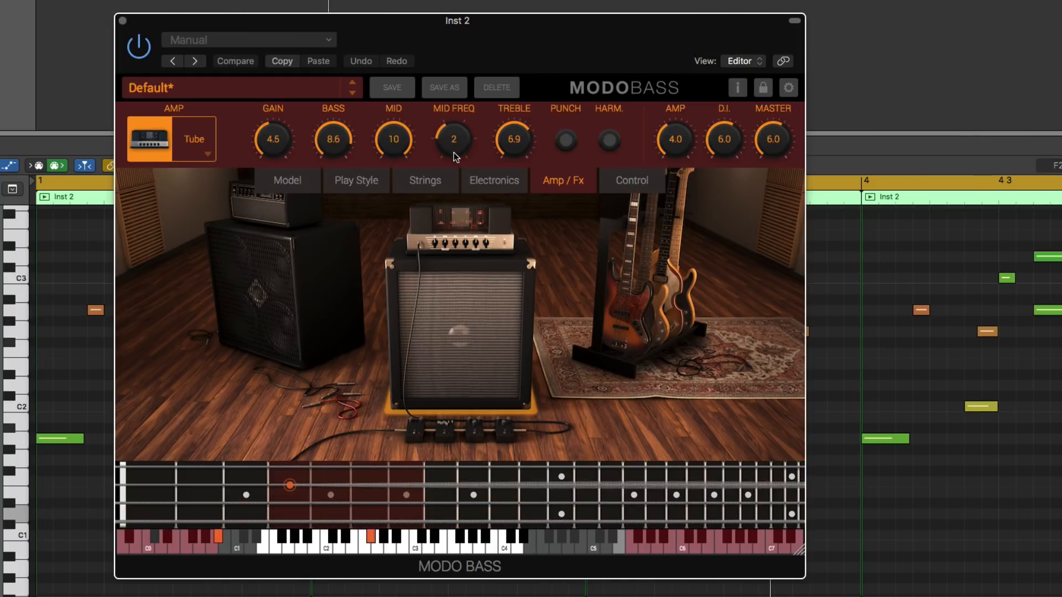
pyautogui.moveTo(453, 152); pyautogui.dragTo(414, 242)
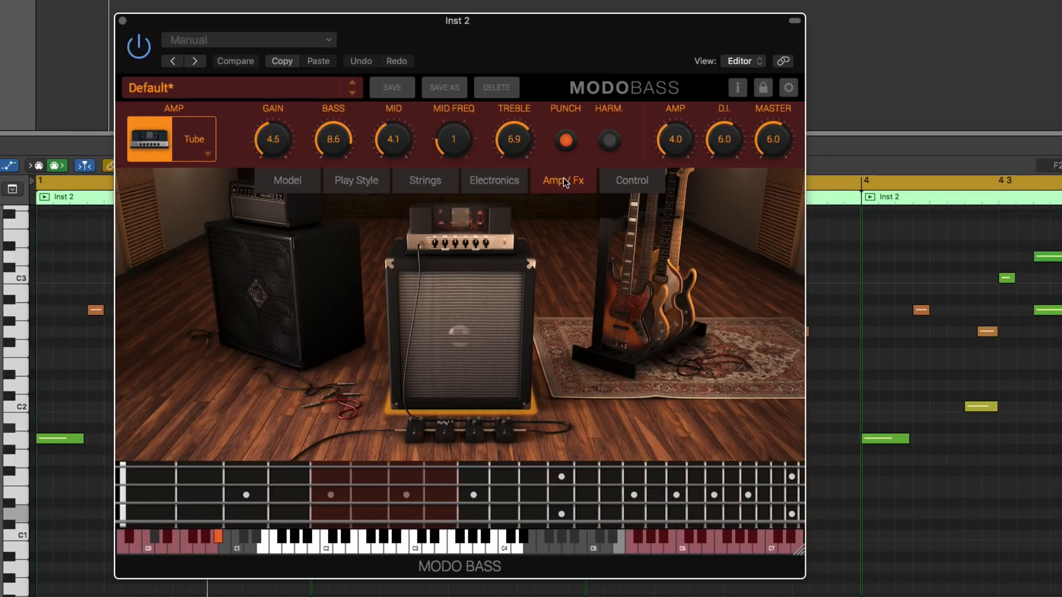
# Audition the tube amp's Punch and Harm. options separately and together, and leave both switched off.
pyautogui.click(566, 141)
pyautogui.click(609, 140)
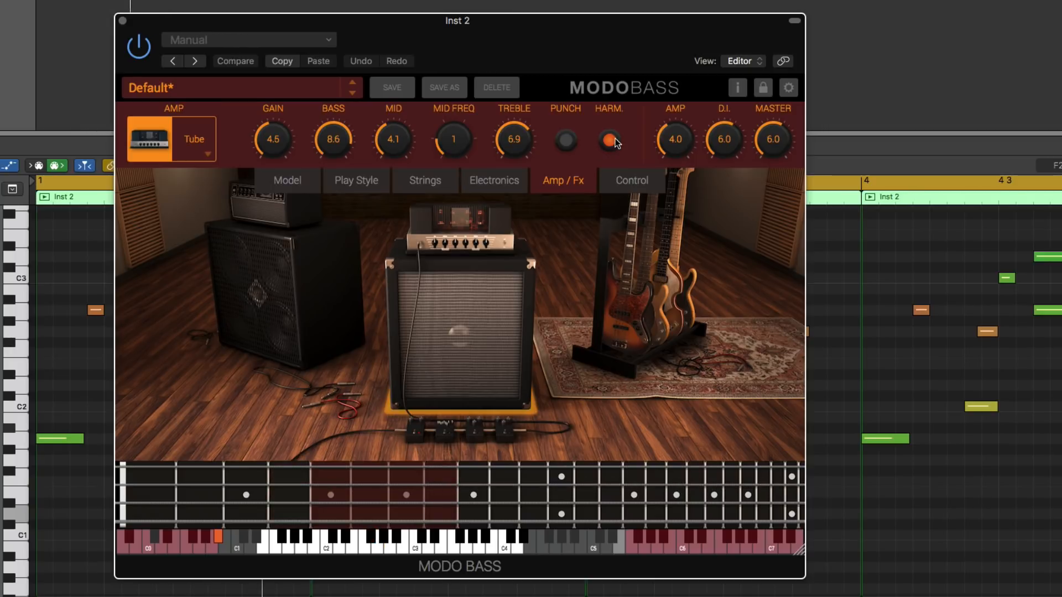
pyautogui.click(568, 141)
pyautogui.click(610, 141)
pyautogui.click(567, 142)
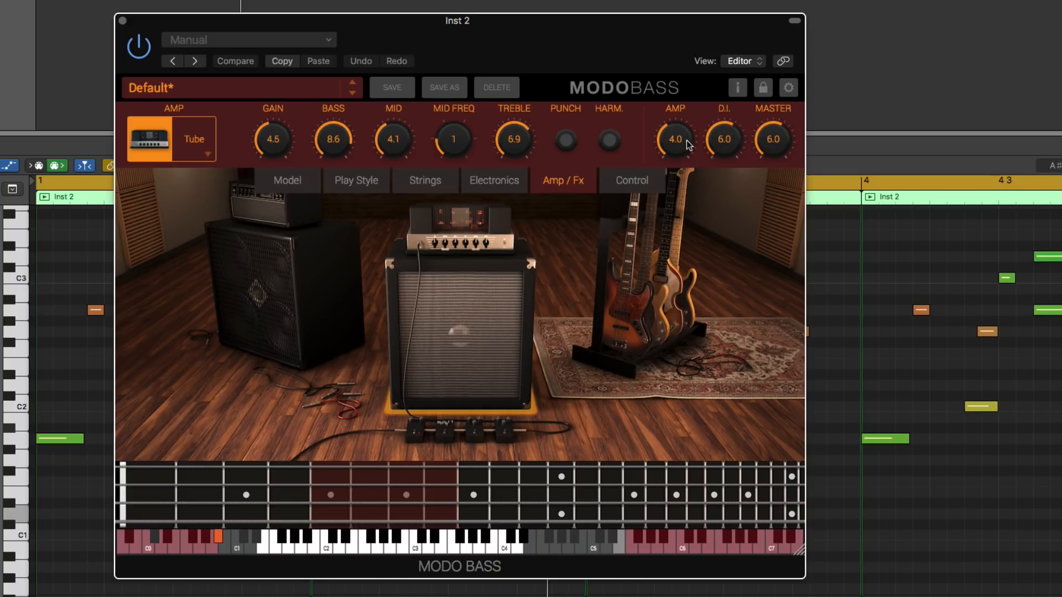
# Audition the direct signal with Amp at 0.0, and the amp signal with D.I. at 0.0 and Amp at 7.6.
pyautogui.moveTo(682, 140); pyautogui.dragTo(706, 251)
pyautogui.moveTo(726, 137); pyautogui.dragTo(726, 135)
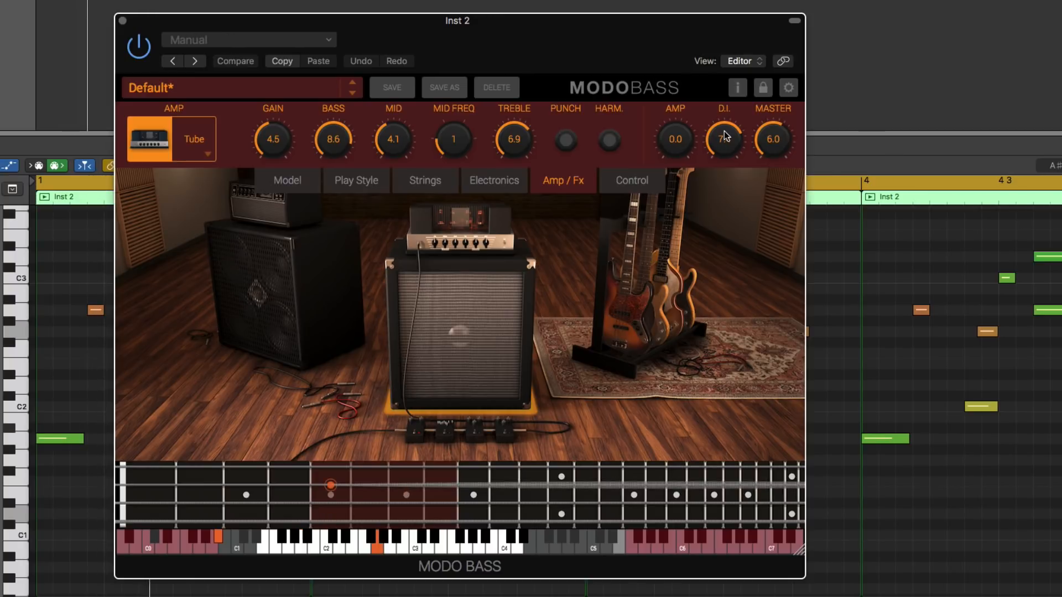
pyautogui.moveTo(725, 131); pyautogui.dragTo(730, 204)
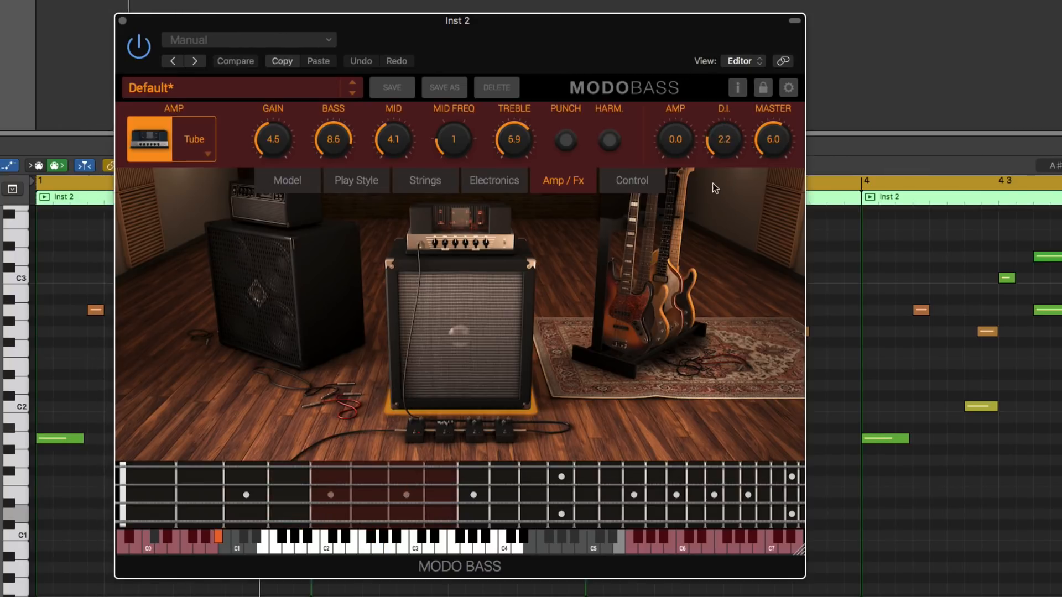
pyautogui.moveTo(681, 147); pyautogui.dragTo(678, 113)
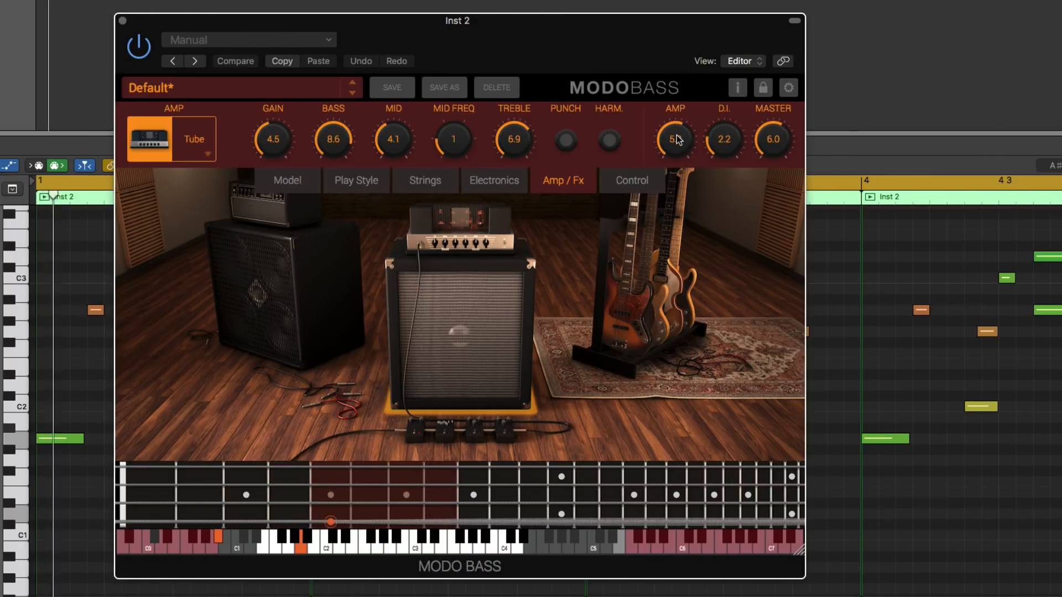
pyautogui.moveTo(725, 139); pyautogui.dragTo(725, 193)
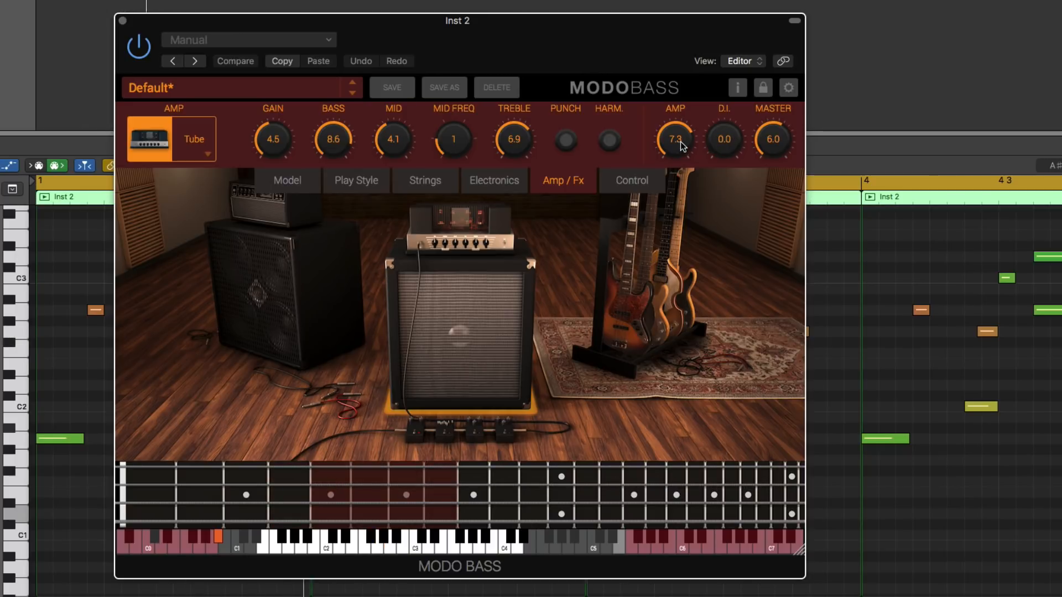
pyautogui.moveTo(683, 145); pyautogui.dragTo(682, 141)
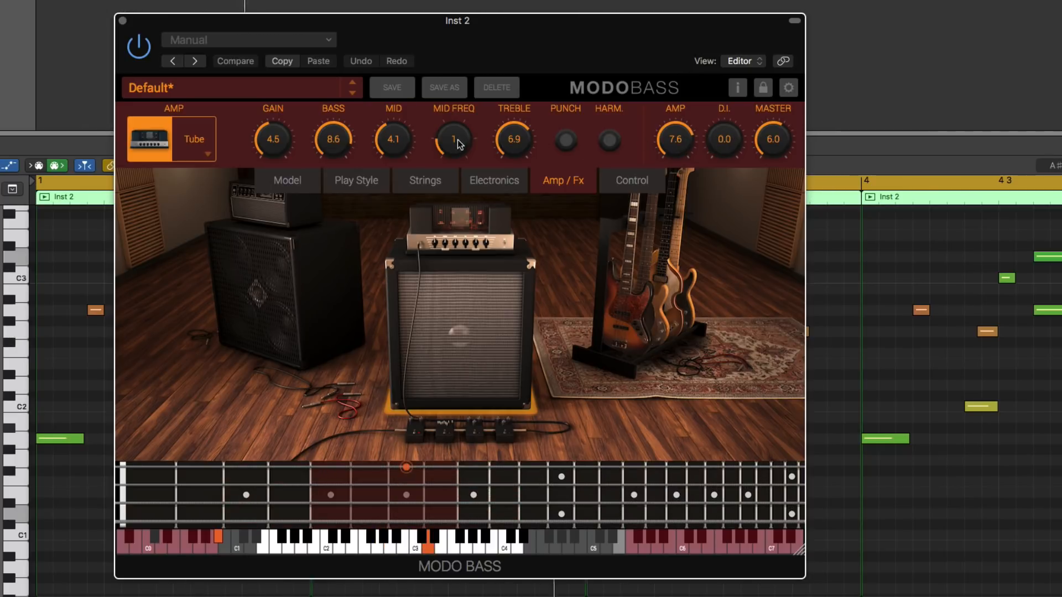
# Set the tube amp's Mid to 5.2 and blend the output with Amp at 6.4 and D.I. at 4.1.
pyautogui.moveTo(391, 141)
pyautogui.mouseDown()
pyautogui.moveTo(391, 109)
pyautogui.moveTo(391, 123)
pyautogui.mouseUp()
pyautogui.moveTo(712, 145); pyautogui.dragTo(727, 54)
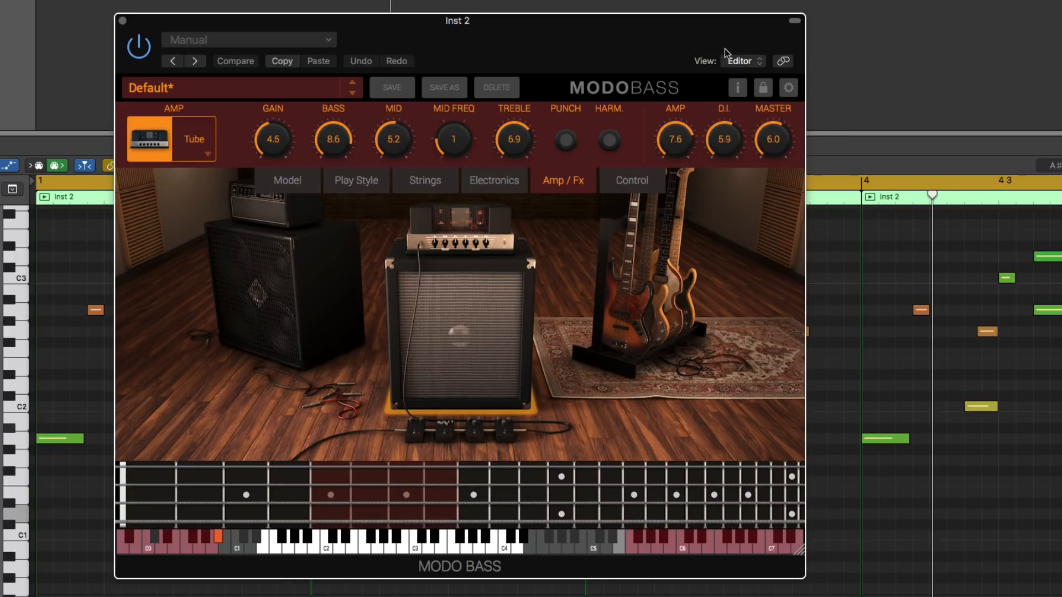
pyautogui.moveTo(665, 134); pyautogui.dragTo(673, 152)
pyautogui.moveTo(722, 144); pyautogui.dragTo(727, 176)
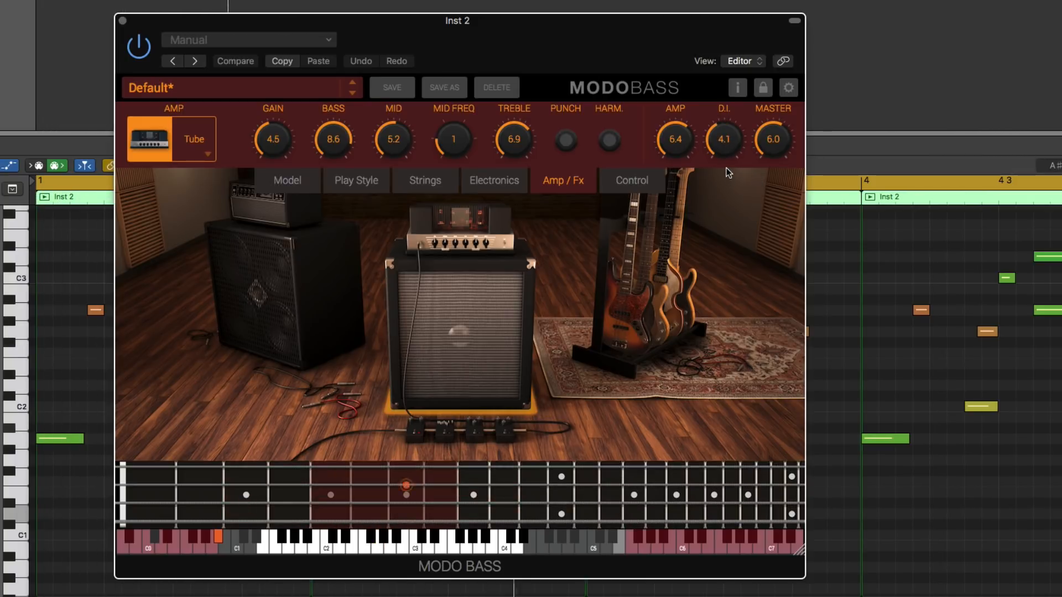
# Switch the amplifier to Solid State and toggle its Limit option.
pyautogui.click(287, 290)
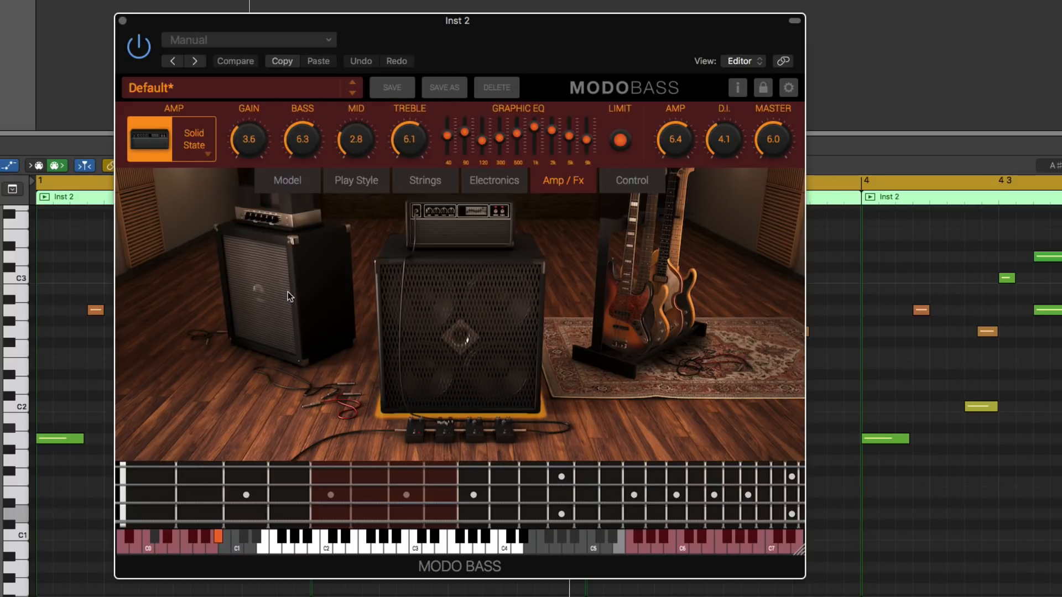
pyautogui.click(620, 143)
# Look through the Comp, Graphic EQ, Octaver and Envelope Filter pedals and the list of available pedal types.
pyautogui.click(415, 433)
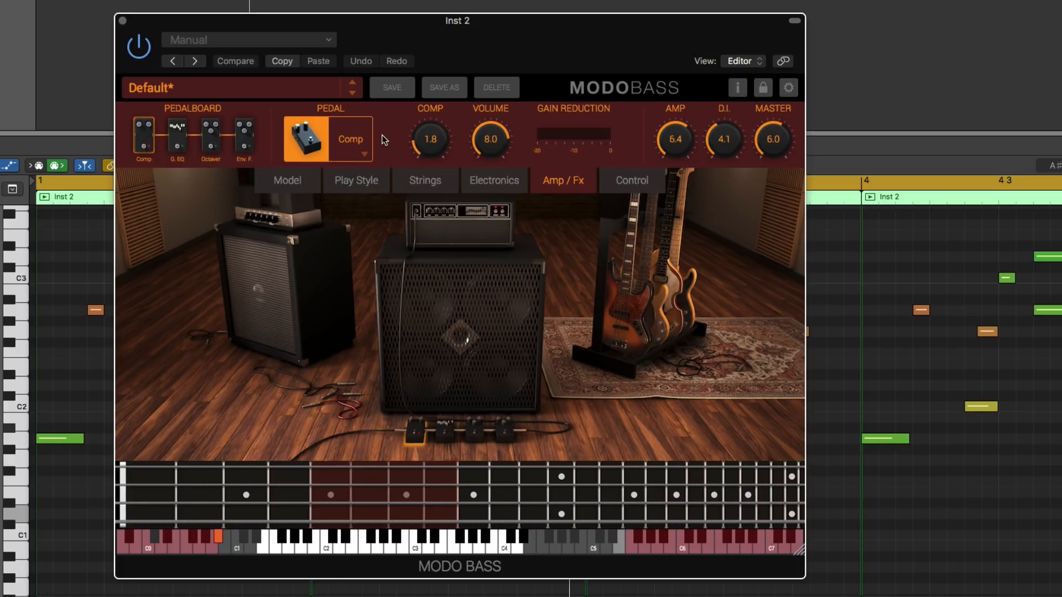
pyautogui.click(175, 142)
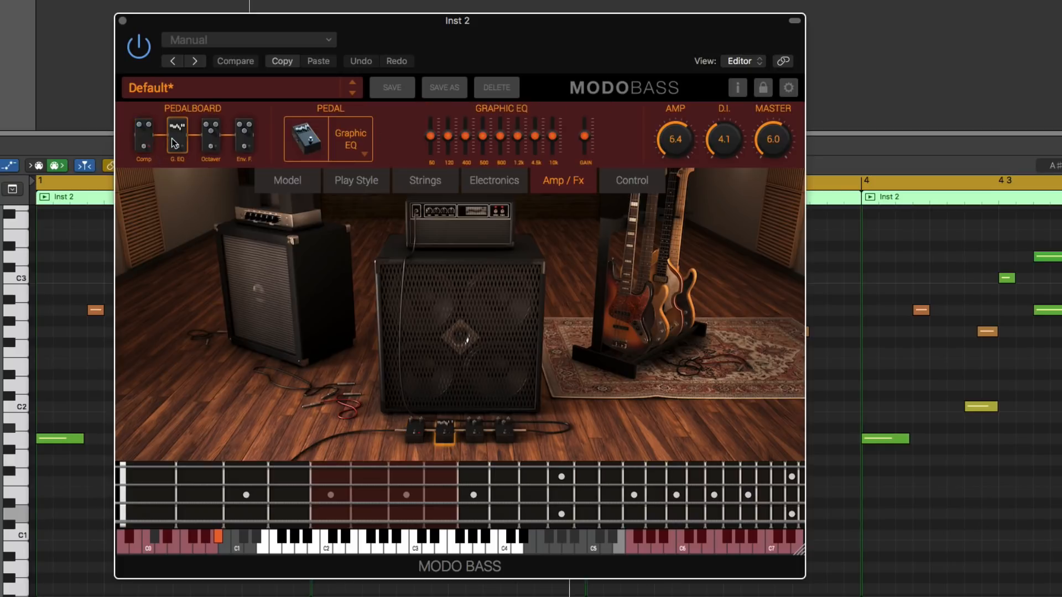
pyautogui.click(211, 141)
pyautogui.click(244, 139)
pyautogui.click(145, 142)
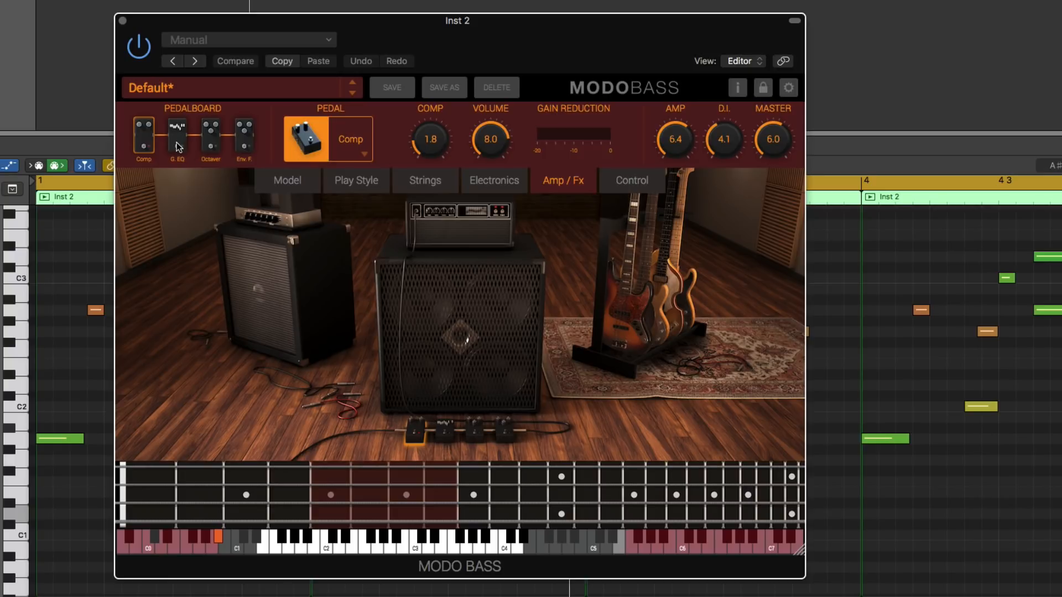
pyautogui.click(176, 142)
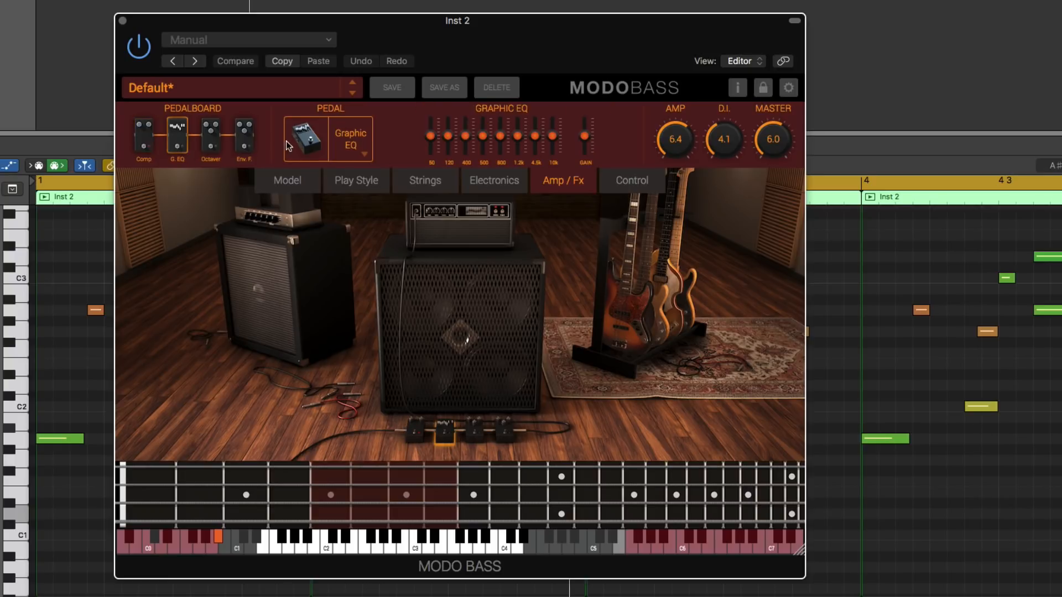
pyautogui.click(218, 143)
pyautogui.click(246, 143)
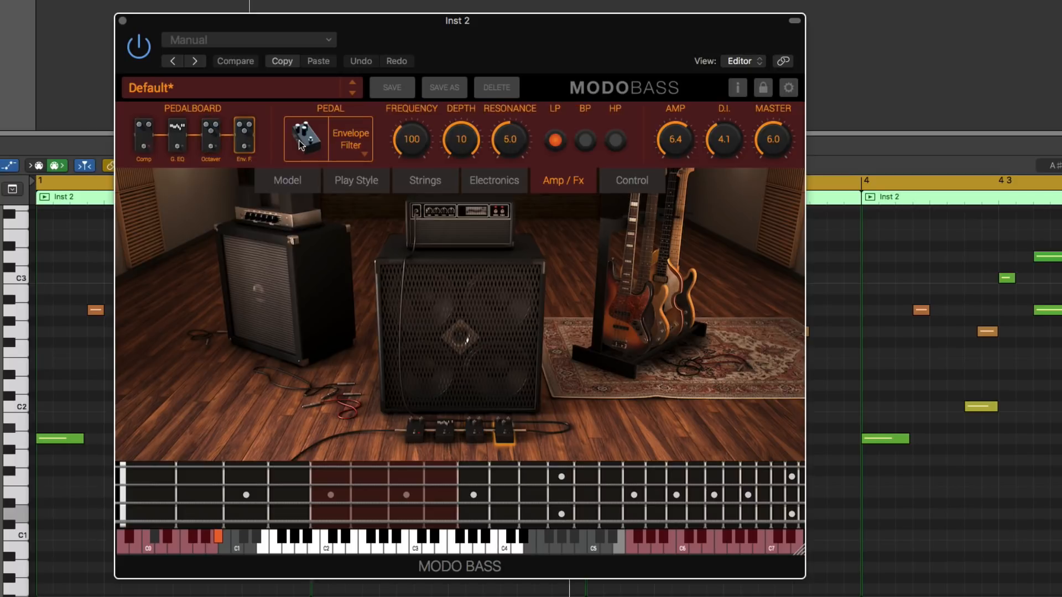
pyautogui.click(177, 145)
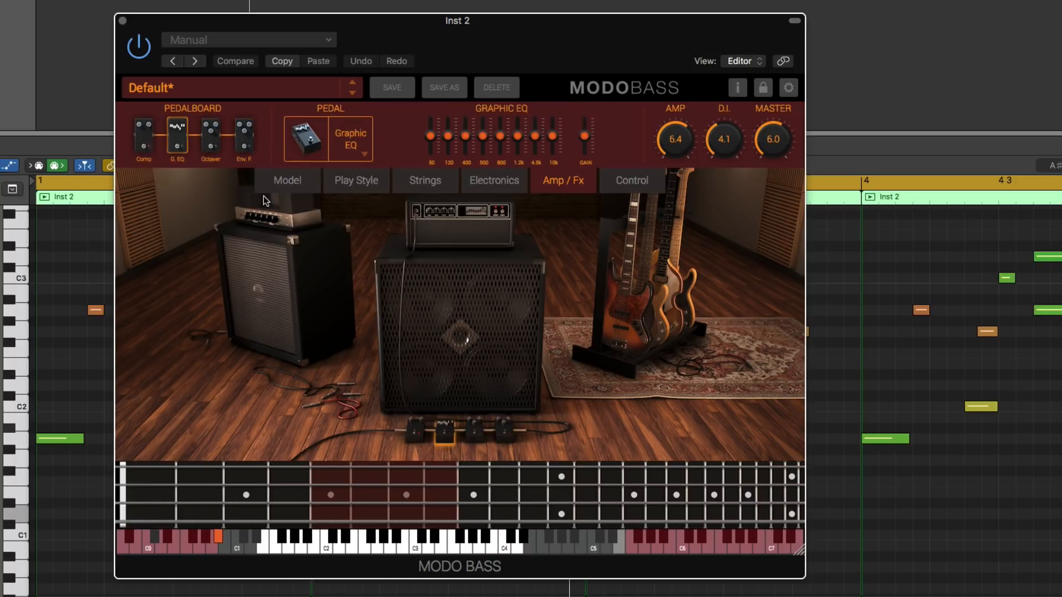
pyautogui.click(362, 154)
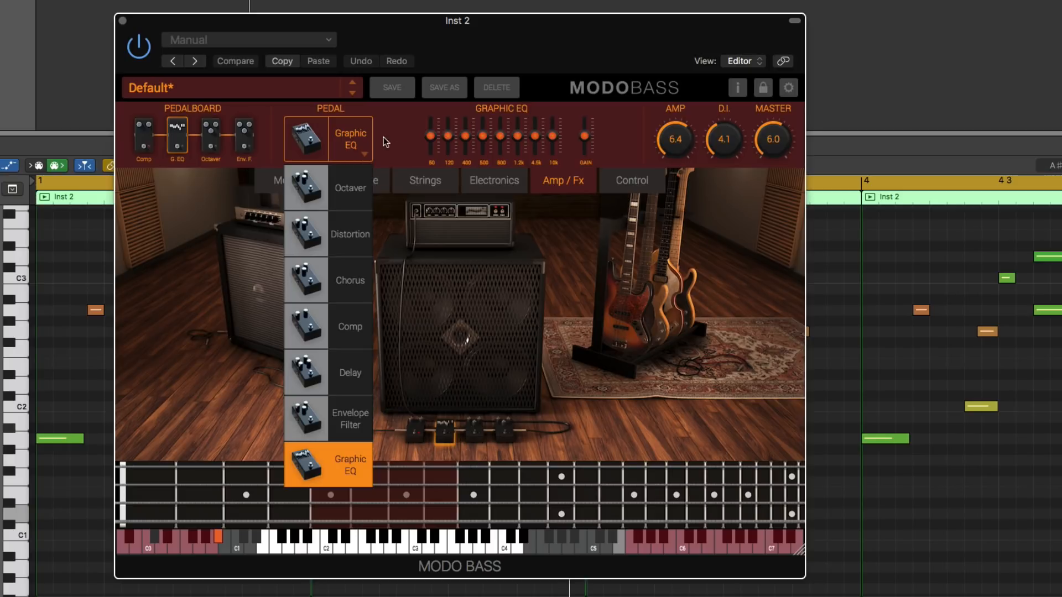
# Select the Comp pedal and audition more compression, leaving Comp at 3.6.
pyautogui.click(146, 143)
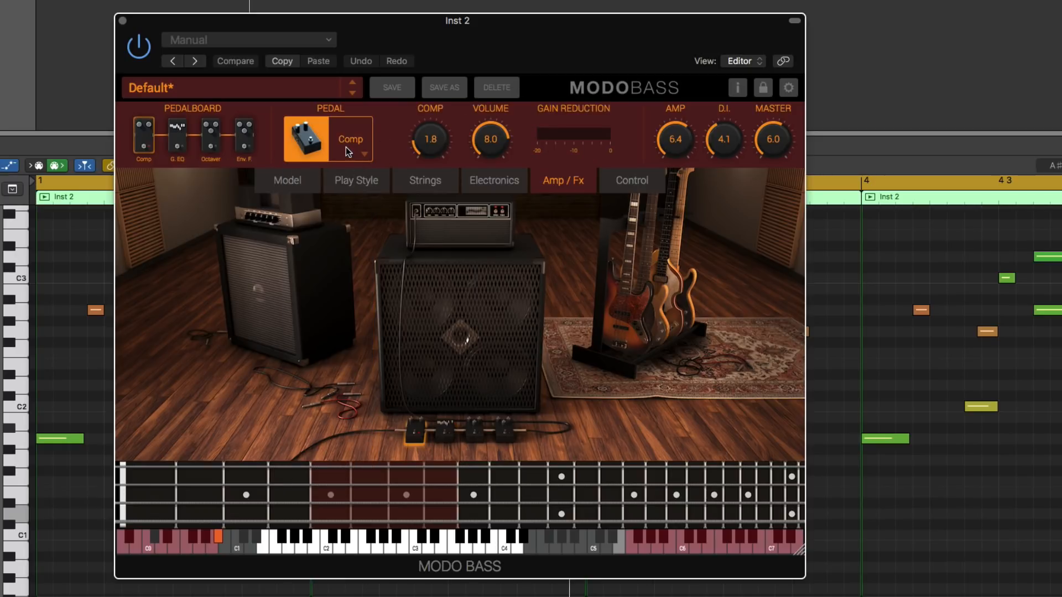
pyautogui.moveTo(429, 145); pyautogui.dragTo(431, 108)
pyautogui.moveTo(430, 146)
pyautogui.mouseDown()
pyautogui.moveTo(429, 133)
pyautogui.moveTo(426, 145)
pyautogui.mouseUp()
pyautogui.moveTo(426, 145); pyautogui.dragTo(431, 117)
# Review the controls of the Graphic EQ, Octaver and Envelope Filter pedals, and return to the Comp pedal.
pyautogui.click(178, 145)
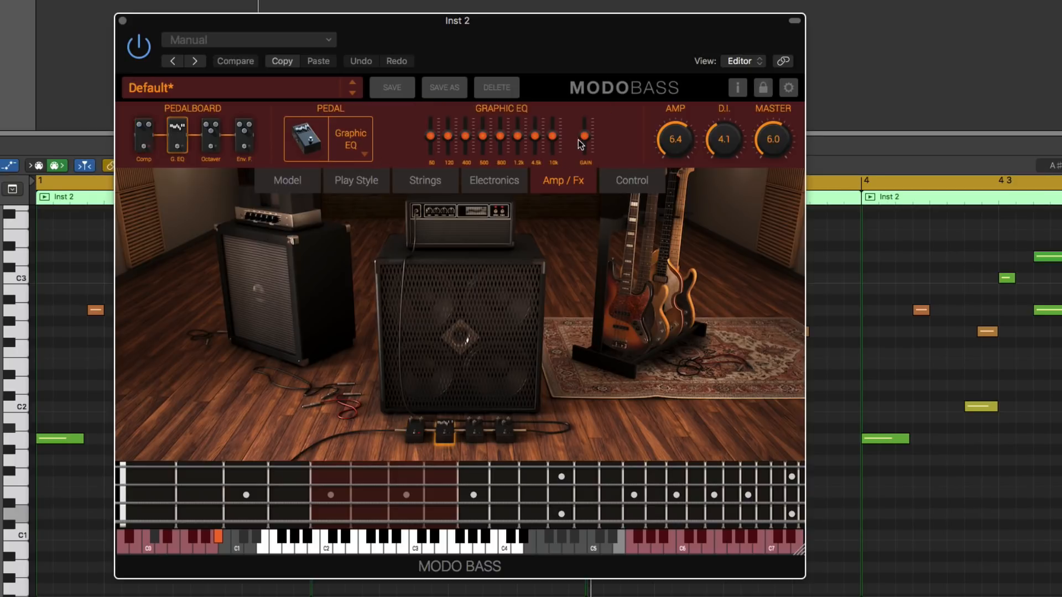
pyautogui.click(215, 144)
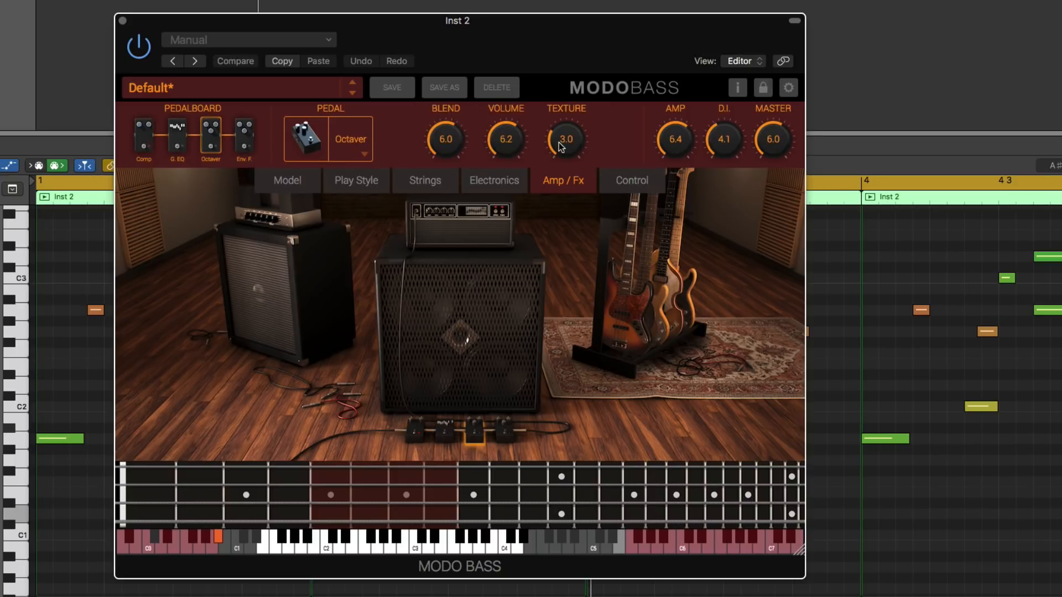
pyautogui.click(248, 145)
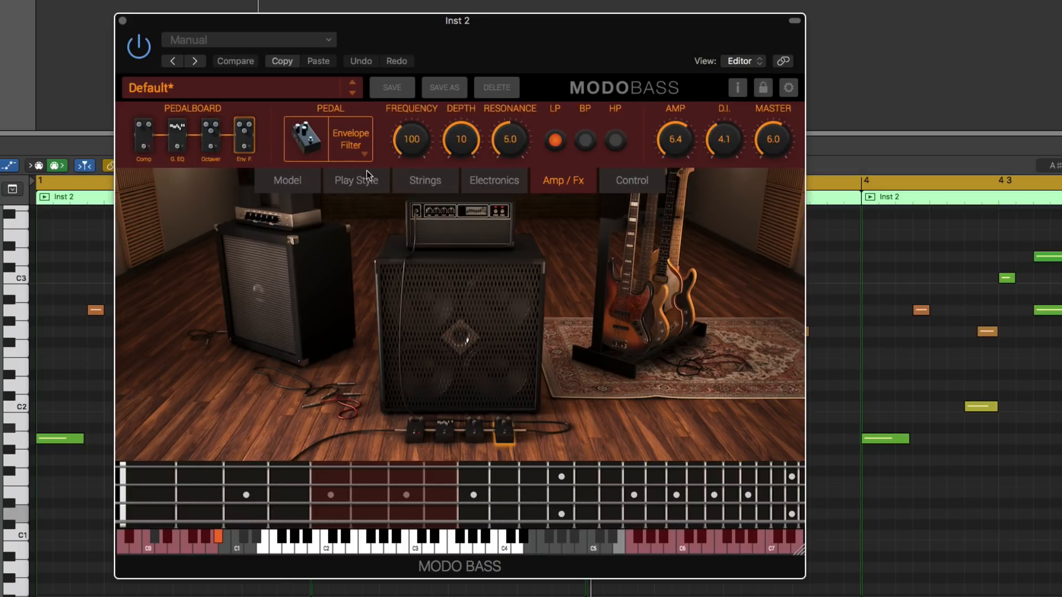
pyautogui.click(145, 140)
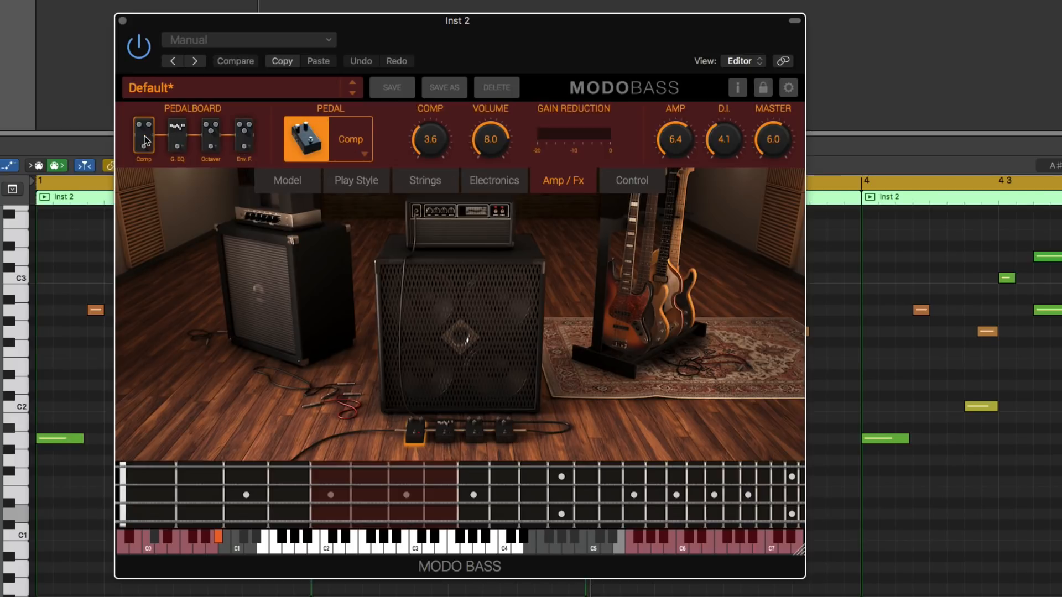
# Switch on the Octaver pedal and audition its Texture during playback, leaving Texture at 1.4 and Blend at 4.0.
pyautogui.click(218, 135)
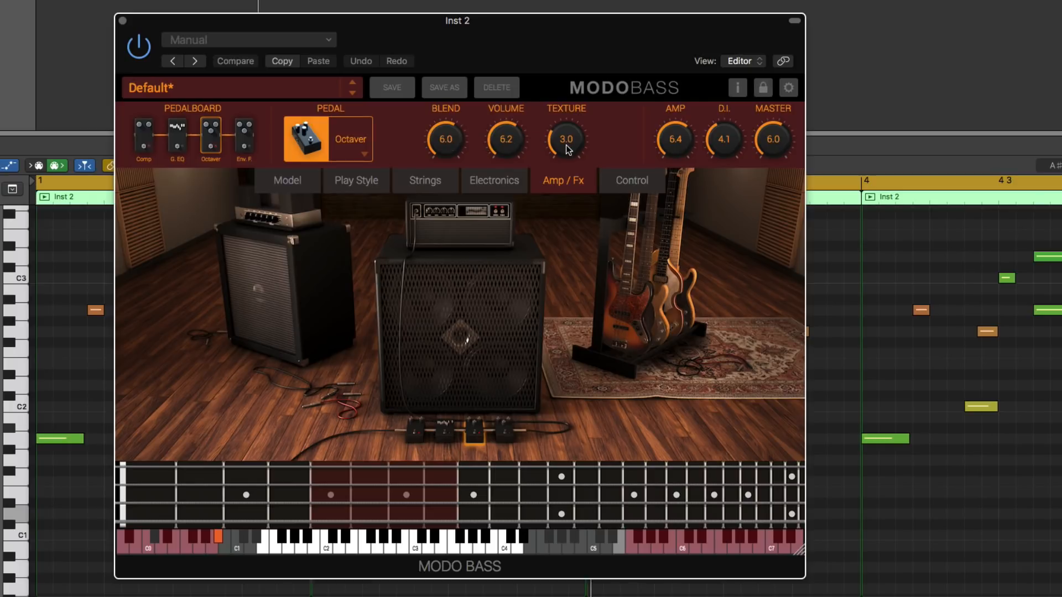
pyautogui.moveTo(567, 149); pyautogui.dragTo(563, 45)
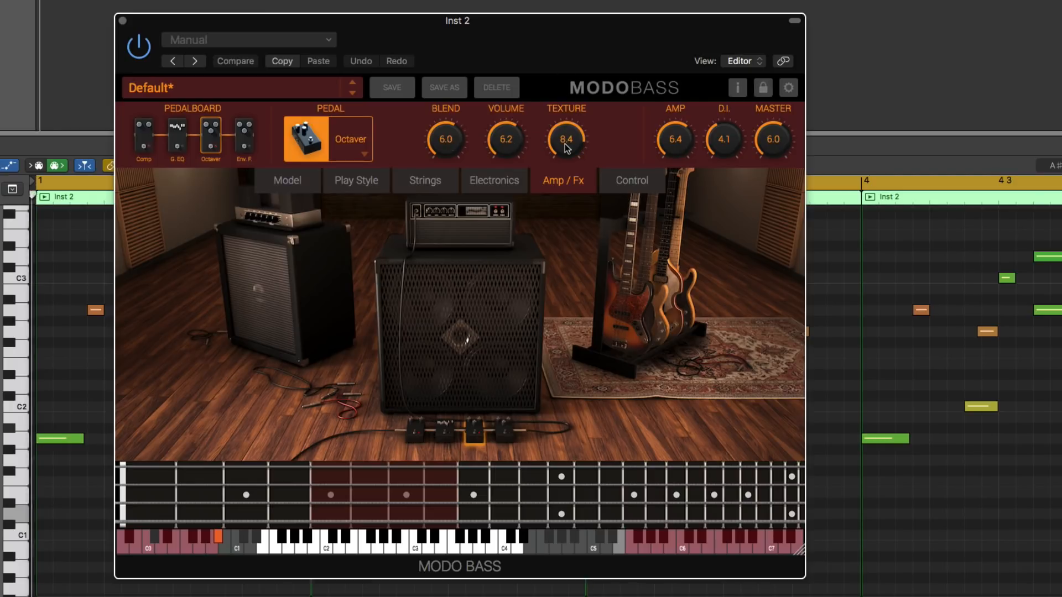
pyautogui.moveTo(565, 140); pyautogui.dragTo(577, 258)
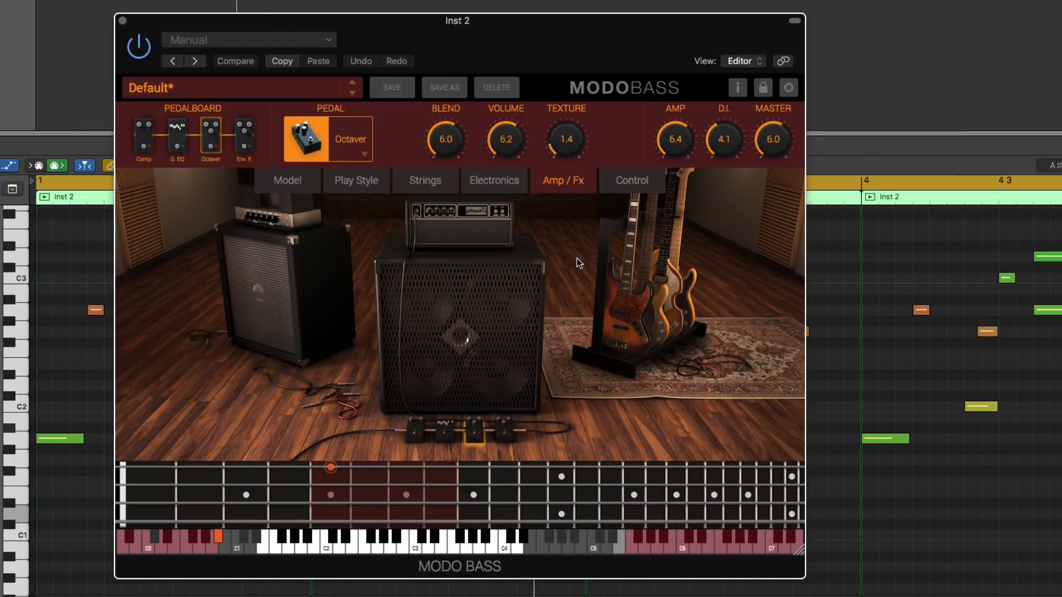
pyautogui.moveTo(451, 147); pyautogui.dragTo(458, 178)
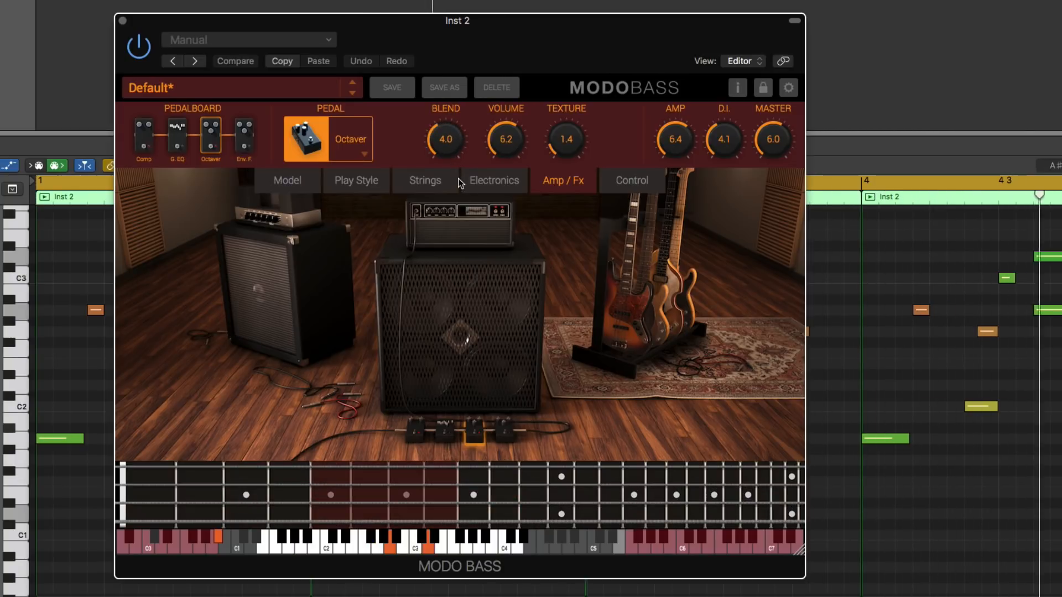
# Switch on the Envelope Filter pedal and audition its LP mode with Frequency at 611 and Depth at 3.5.
pyautogui.click(244, 135)
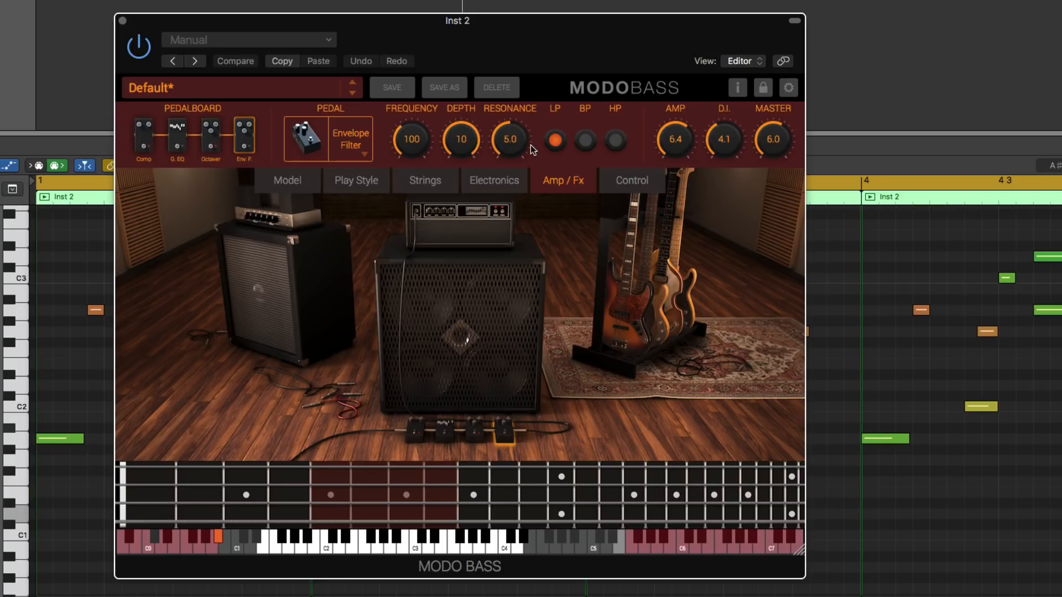
pyautogui.click(320, 142)
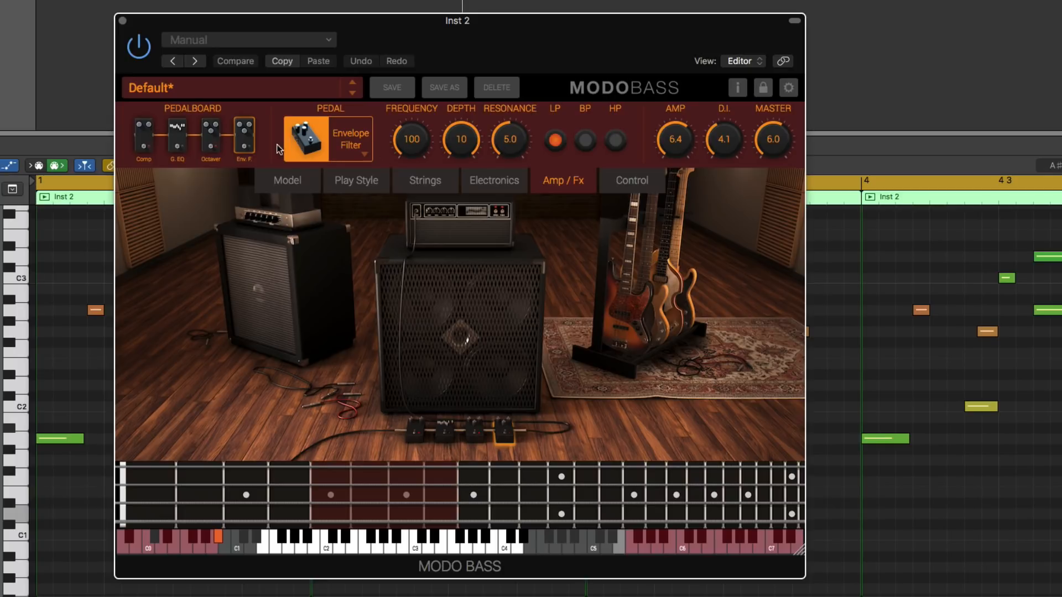
pyautogui.click(214, 138)
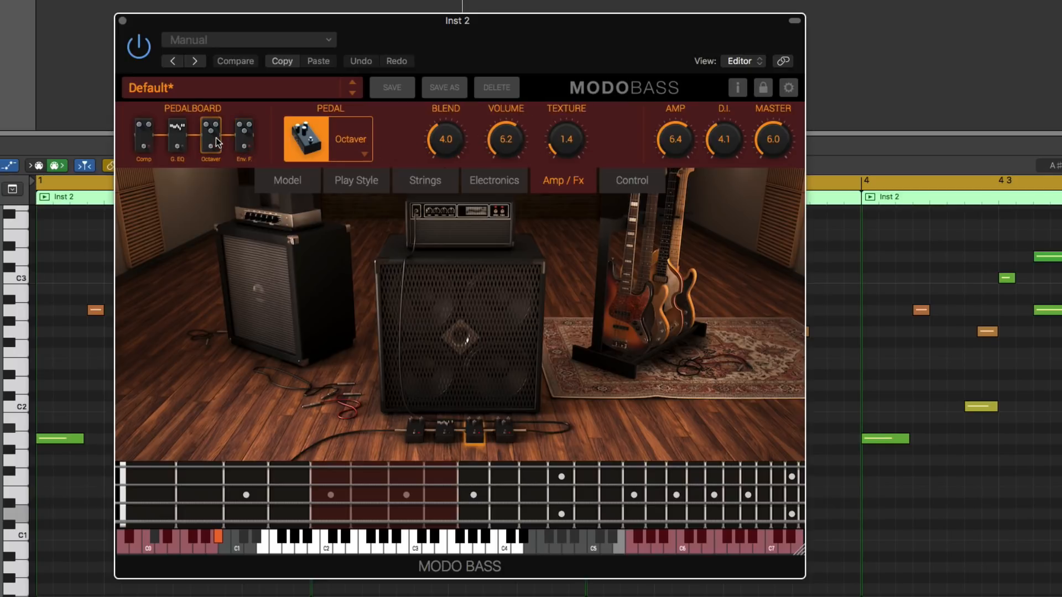
pyautogui.click(247, 145)
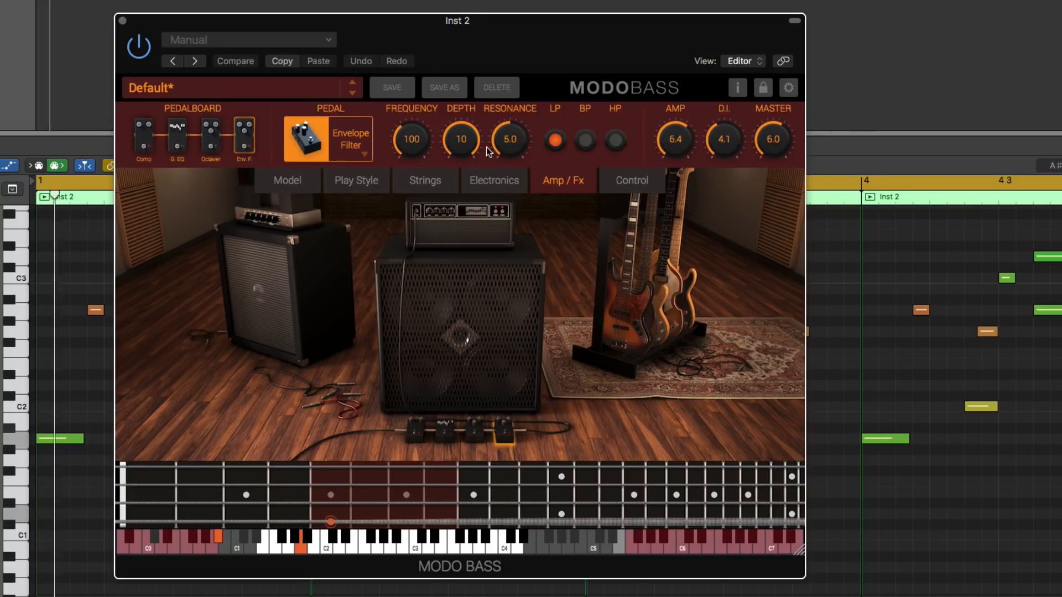
pyautogui.moveTo(417, 136); pyautogui.dragTo(416, 106)
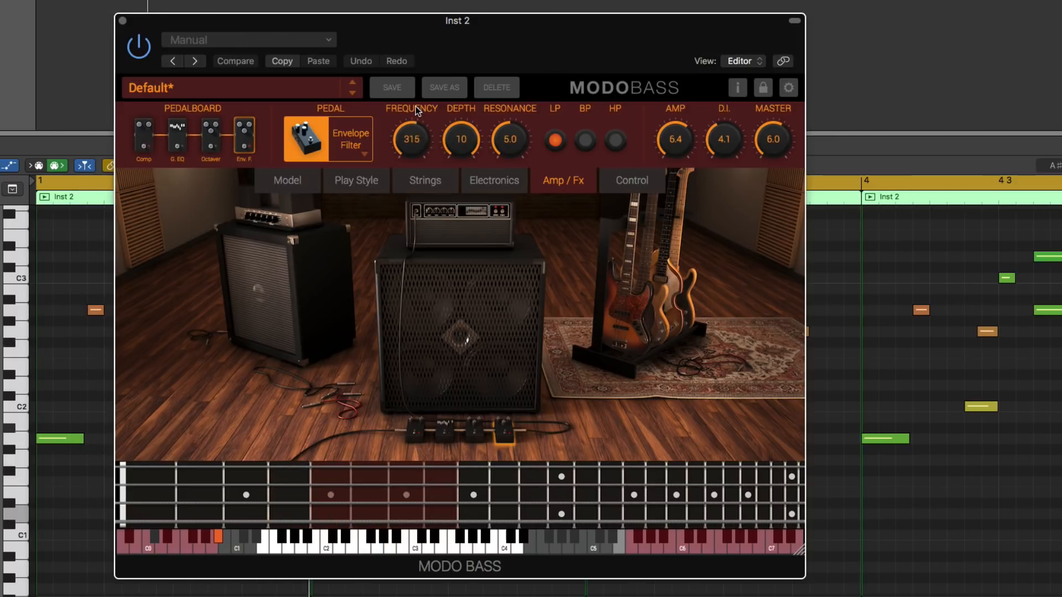
pyautogui.moveTo(460, 145); pyautogui.dragTo(472, 237)
pyautogui.moveTo(421, 148); pyautogui.dragTo(421, 115)
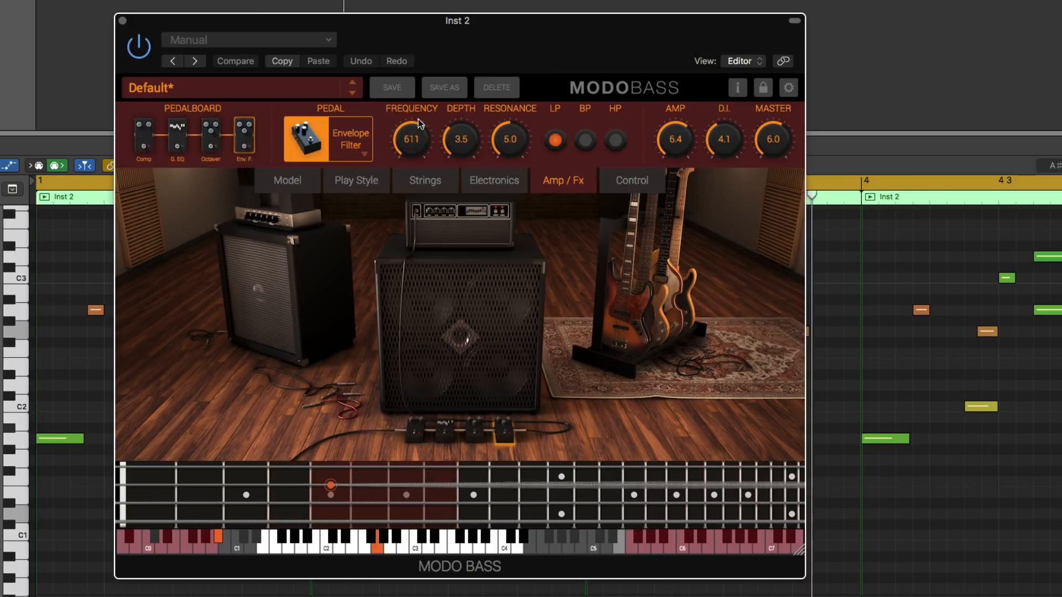
# Audition the Envelope Filter's HP mode with Depth and Resonance lowered to 2.4, moving Frequency between 160 and 383.
pyautogui.moveTo(503, 141); pyautogui.dragTo(450, 75)
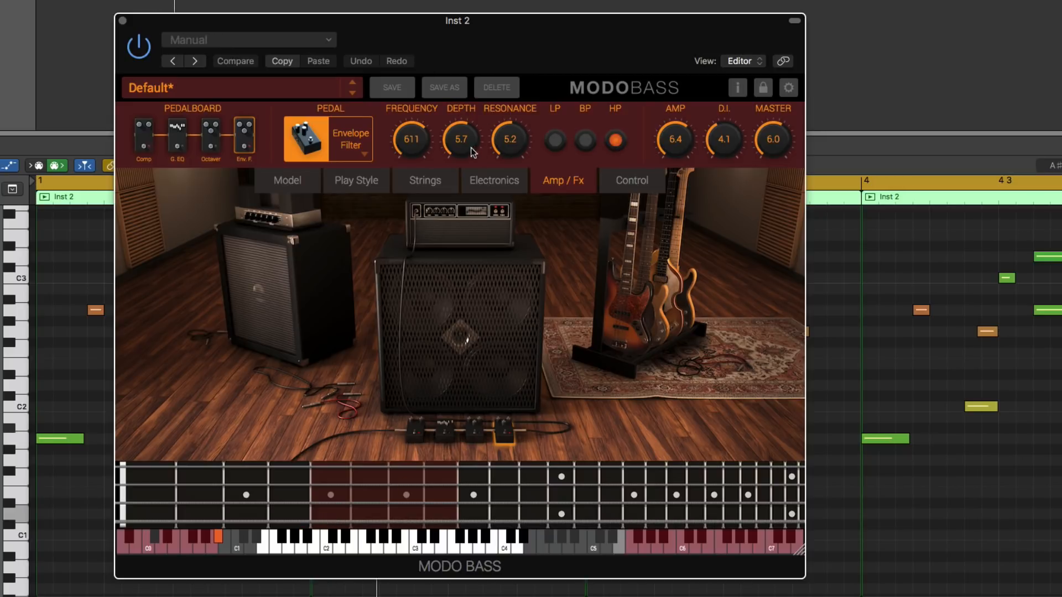
pyautogui.moveTo(409, 138); pyautogui.dragTo(423, 171)
pyautogui.moveTo(475, 138); pyautogui.dragTo(516, 191)
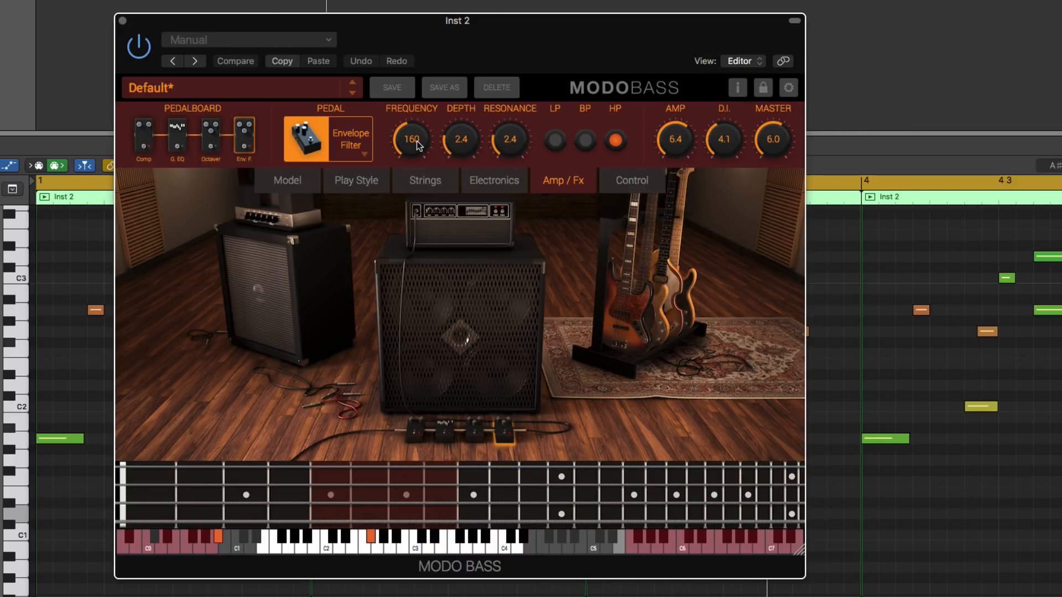
pyautogui.moveTo(419, 144); pyautogui.dragTo(426, 103)
# Audition the Envelope Filter's BP mode with Frequency at 424, Depth at 3.7 and Resonance at 8.6.
pyautogui.click(585, 140)
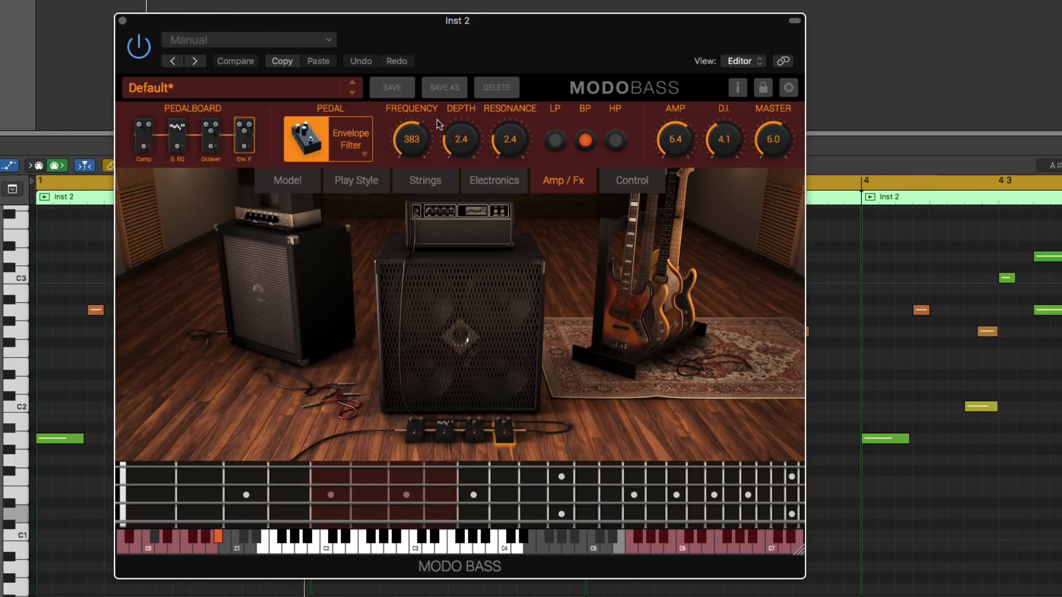
pyautogui.moveTo(509, 136); pyautogui.dragTo(515, 35)
pyautogui.moveTo(469, 132); pyautogui.dragTo(470, 110)
pyautogui.moveTo(416, 123)
pyautogui.mouseDown()
pyautogui.moveTo(419, 160)
pyautogui.moveTo(422, 132)
pyautogui.mouseUp()
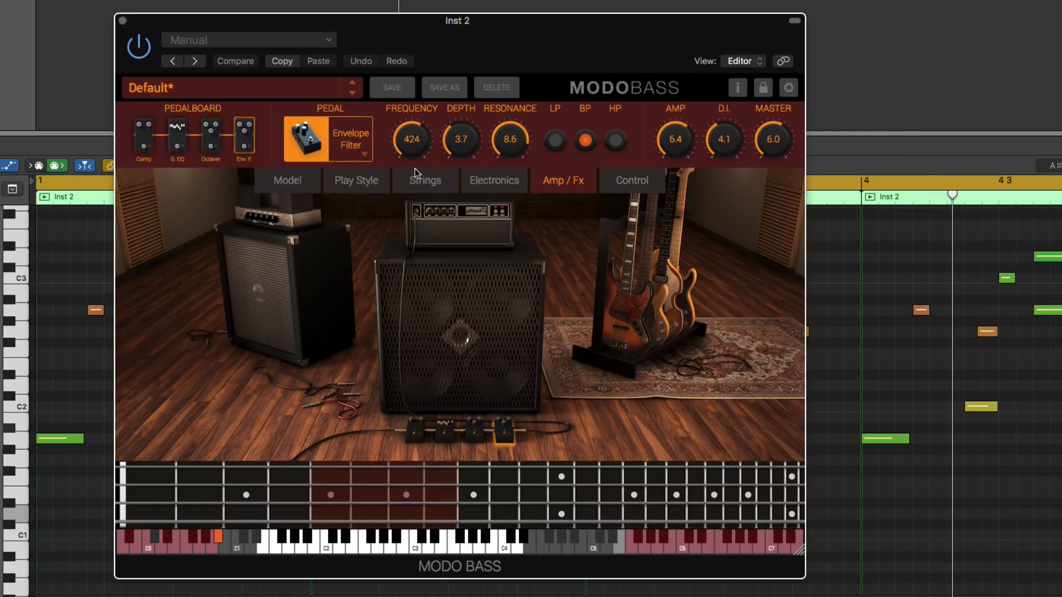
# Replace the Envelope Filter in the fourth pedal slot with the Distortion pedal.
pyautogui.click(369, 158)
pyautogui.click(354, 236)
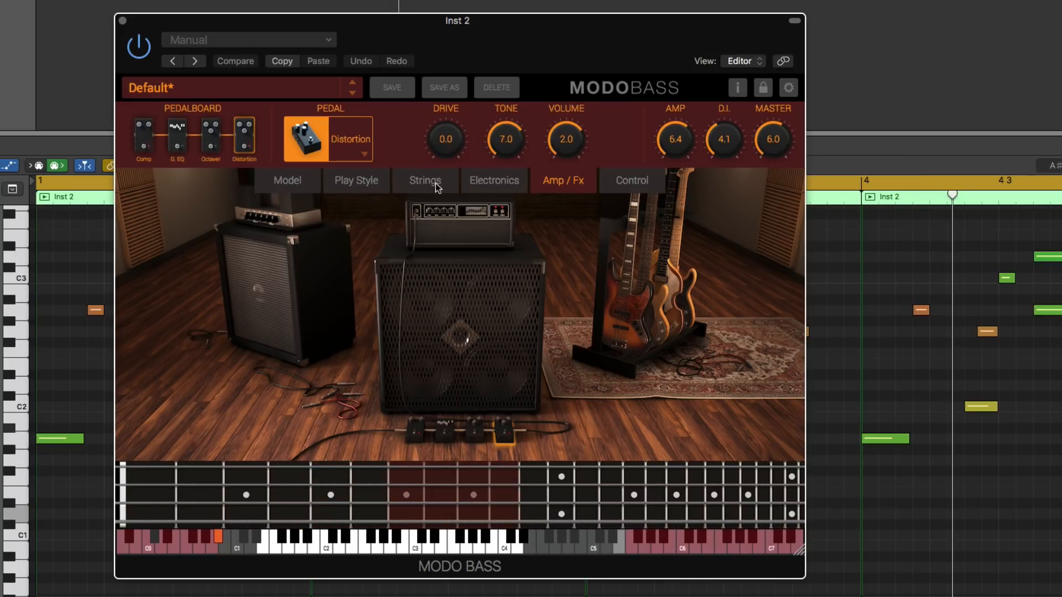
# Audition the Distortion pedal with Drive at 6.5, Volume at -16.3 and Tone at 9.6.
pyautogui.moveTo(445, 141); pyautogui.dragTo(440, 35)
pyautogui.moveTo(570, 148); pyautogui.dragTo(571, 194)
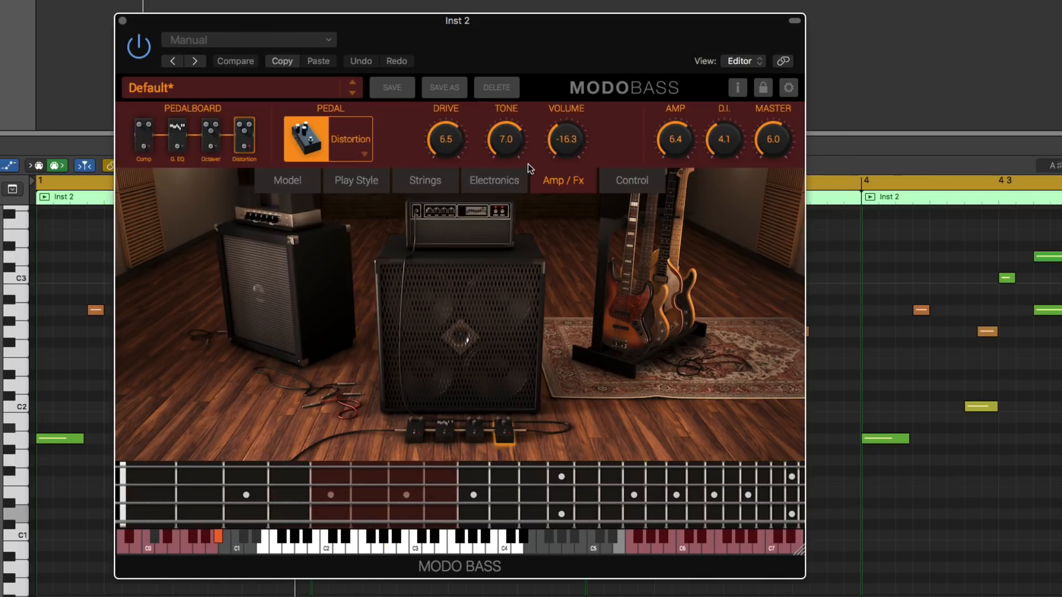
pyautogui.moveTo(508, 144); pyautogui.dragTo(508, 186)
pyautogui.moveTo(508, 145); pyautogui.dragTo(509, 95)
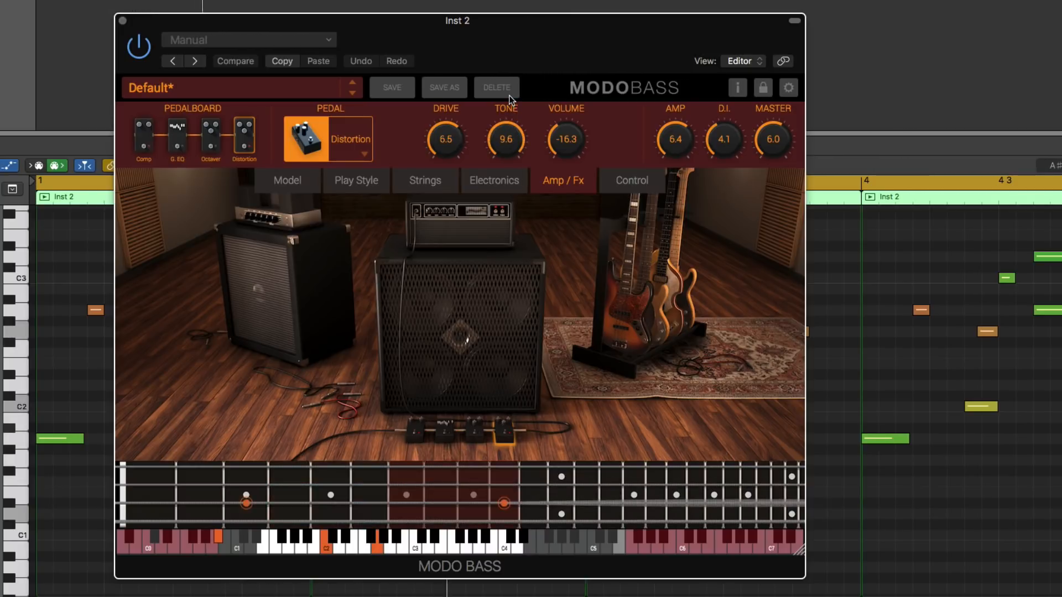
# Replace the Distortion in the fourth pedal slot with Chorus and audition it with Rate at 4.2 and Depth at 3.9.
pyautogui.click(351, 148)
pyautogui.click(356, 276)
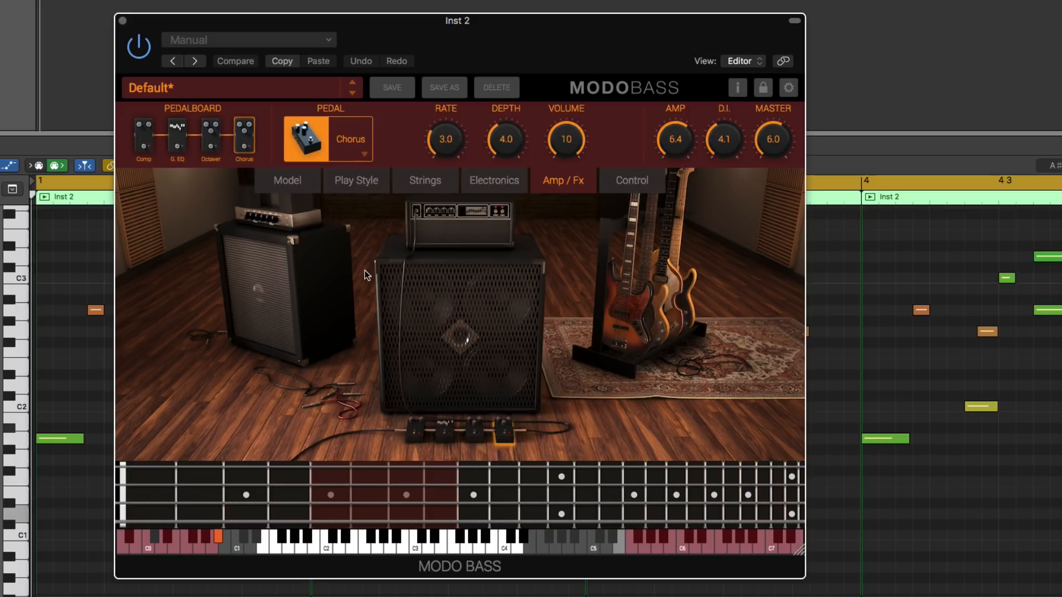
pyautogui.moveTo(444, 142); pyautogui.dragTo(444, 121)
pyautogui.moveTo(506, 145)
pyautogui.mouseDown()
pyautogui.moveTo(502, 62)
pyautogui.moveTo(510, 150)
pyautogui.mouseUp()
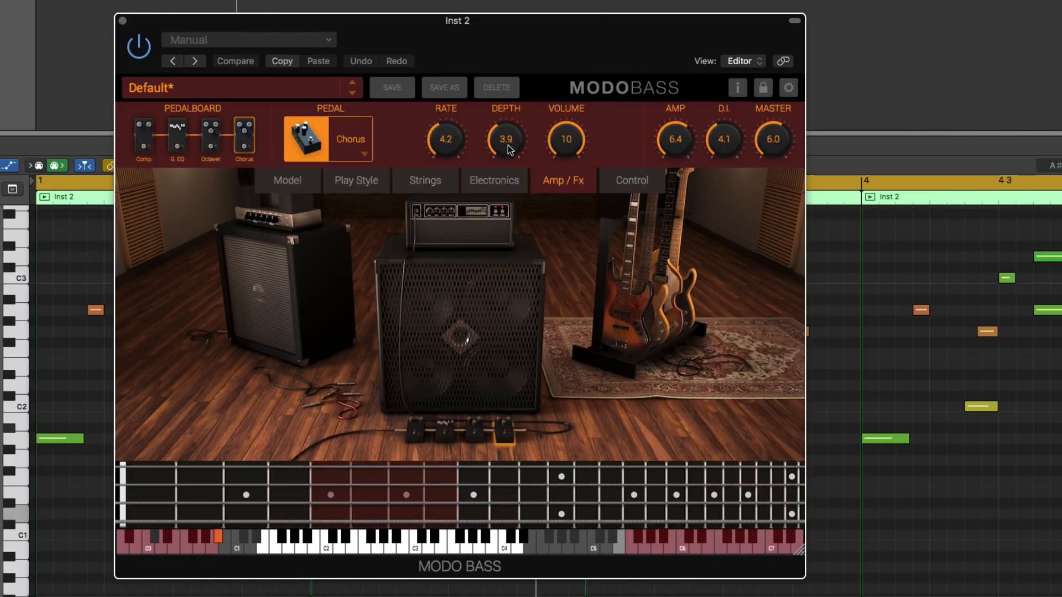
# Replace the Chorus in the fourth slot with the Delay pedal and audition it with Wet at 3.0.
pyautogui.click(353, 151)
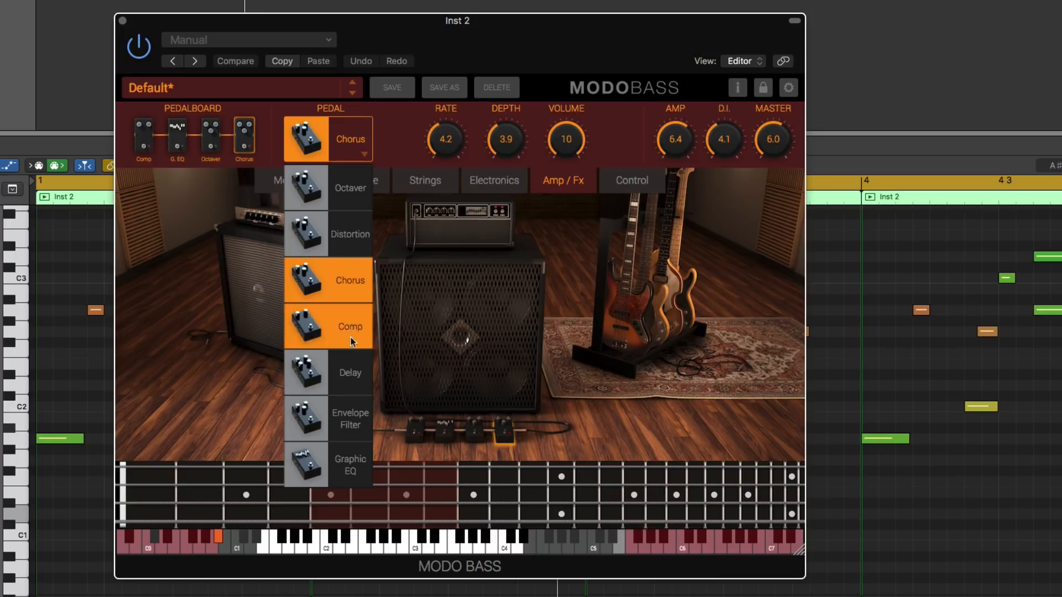
pyautogui.click(350, 373)
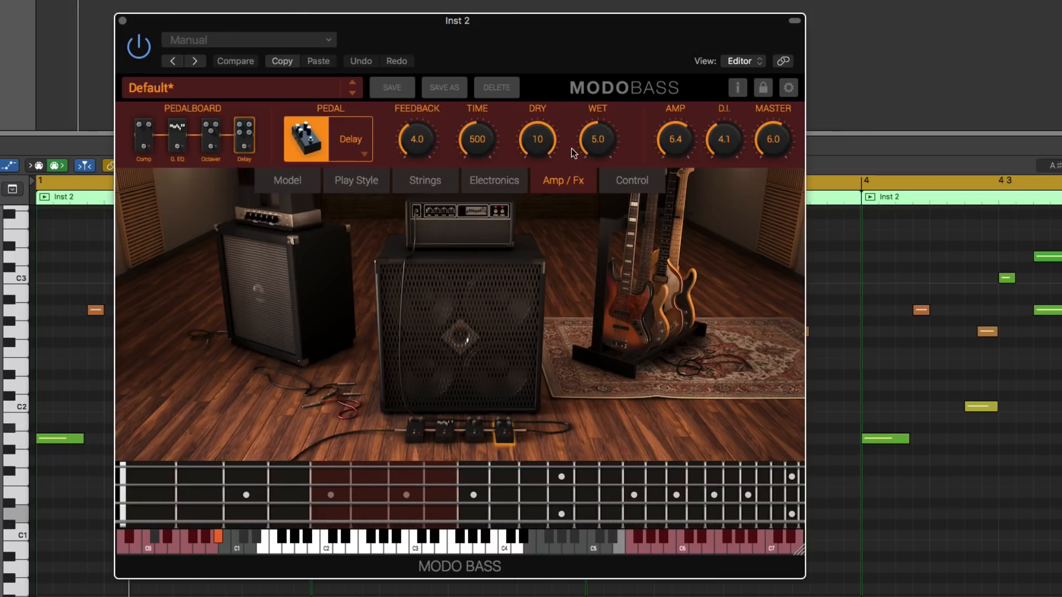
pyautogui.moveTo(598, 140); pyautogui.dragTo(597, 179)
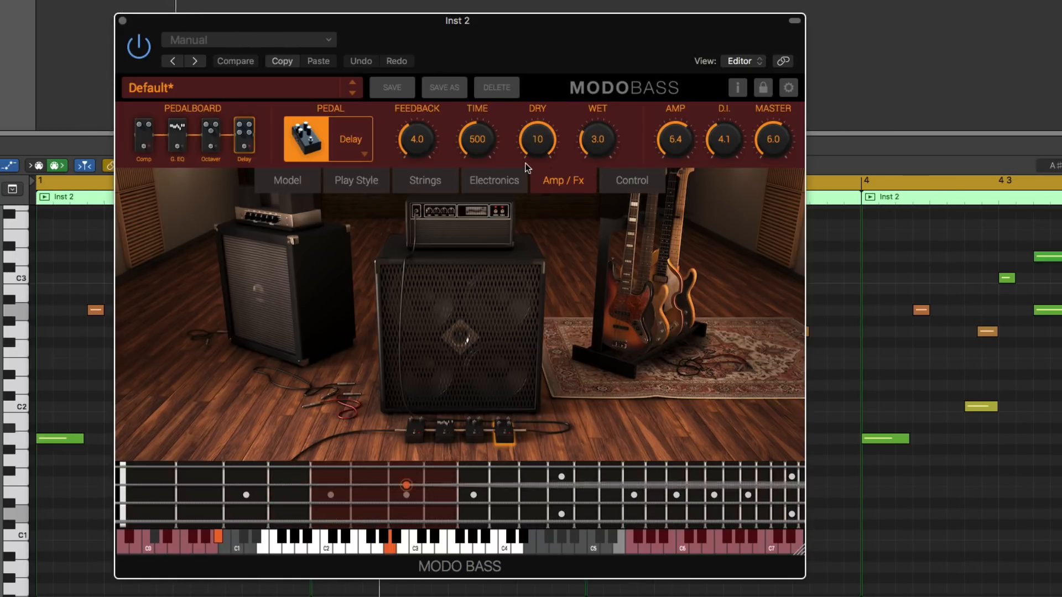
# Replace the Delay with a Graphic EQ pedal, cut the 50, 120, 400, 4.5k and 10k bands to minimum, and play the track.
pyautogui.click(365, 156)
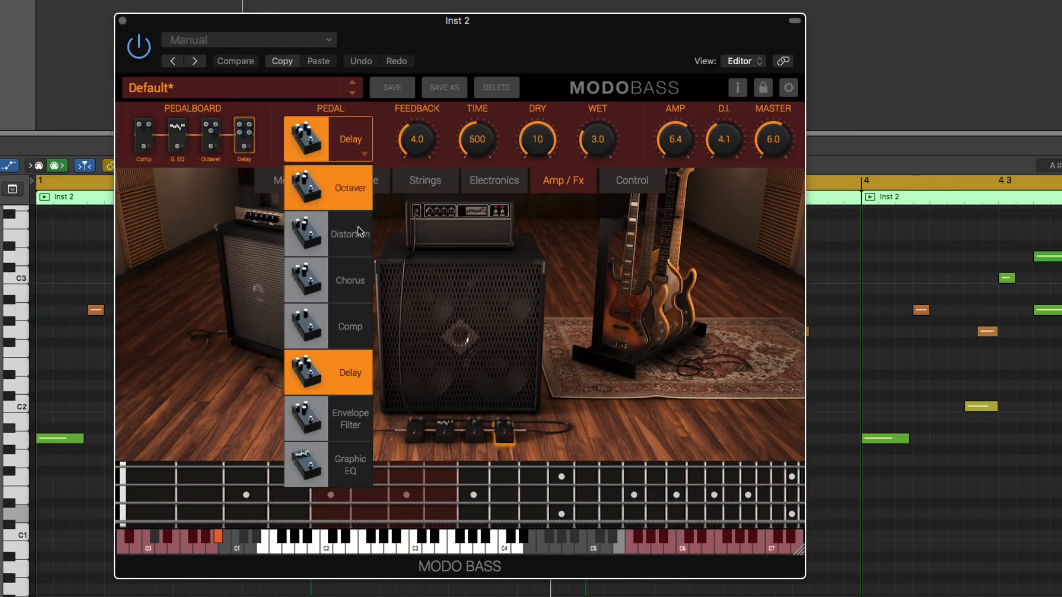
pyautogui.click(344, 459)
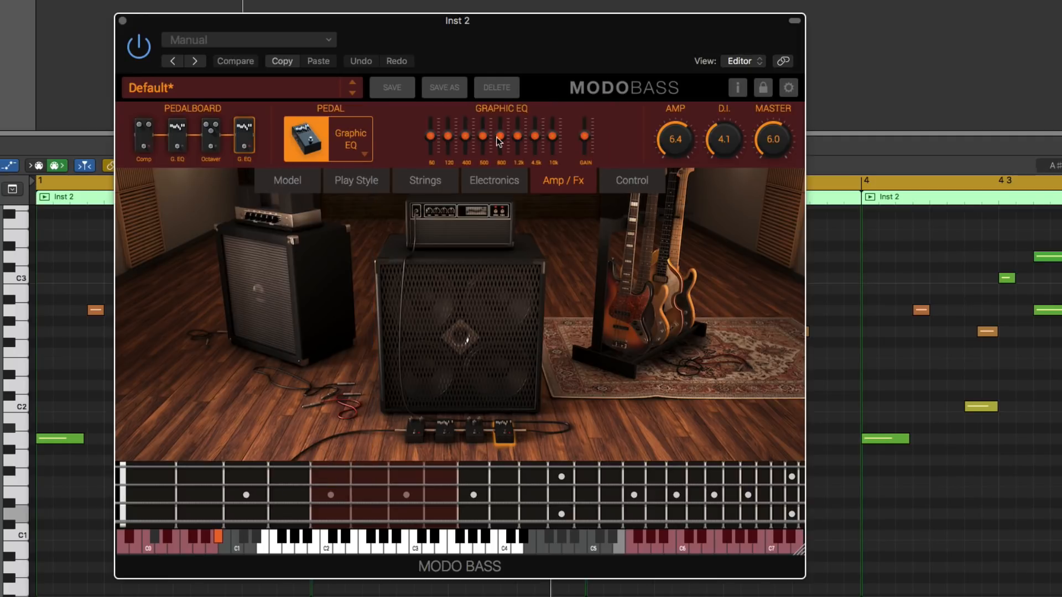
pyautogui.moveTo(468, 137); pyautogui.dragTo(454, 252)
pyautogui.moveTo(431, 136); pyautogui.dragTo(439, 255)
pyautogui.moveTo(536, 137); pyautogui.dragTo(553, 215)
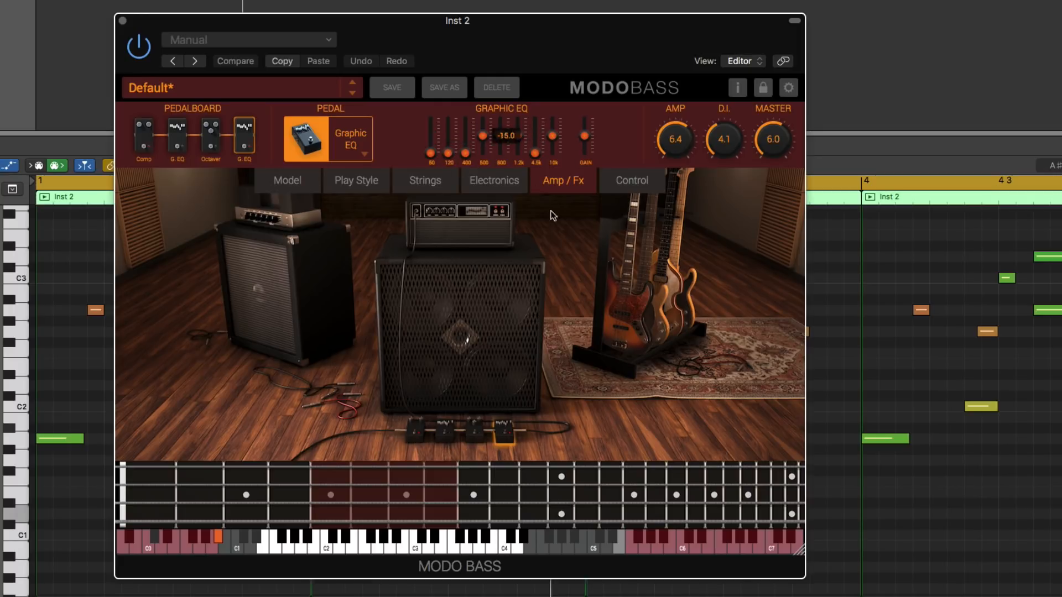
pyautogui.moveTo(553, 137); pyautogui.dragTo(560, 250)
pyautogui.press('space')
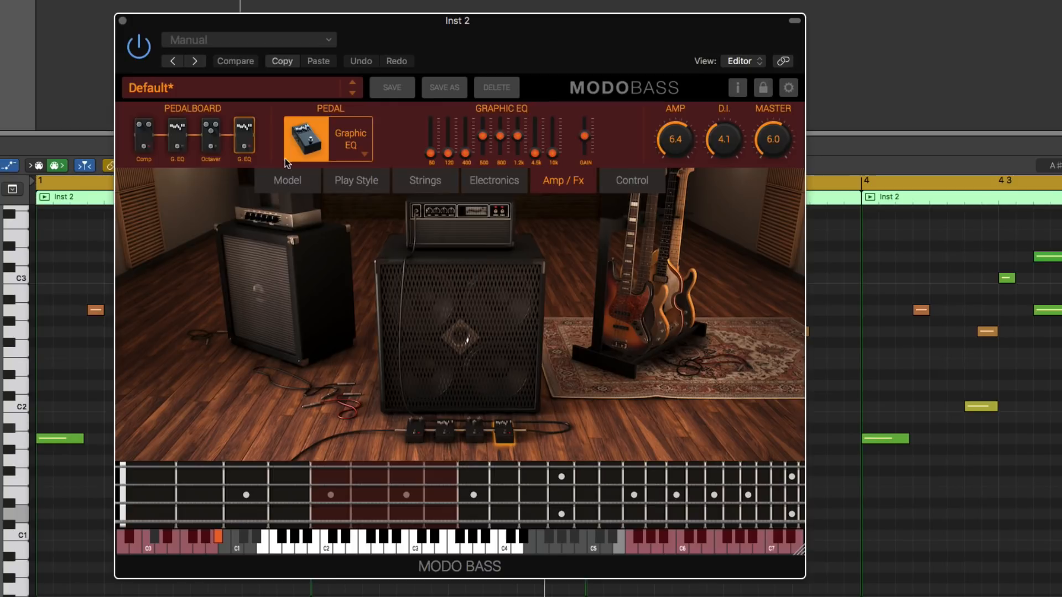
# Look through the available pedal types without choosing one and return to the amp settings.
pyautogui.click(371, 155)
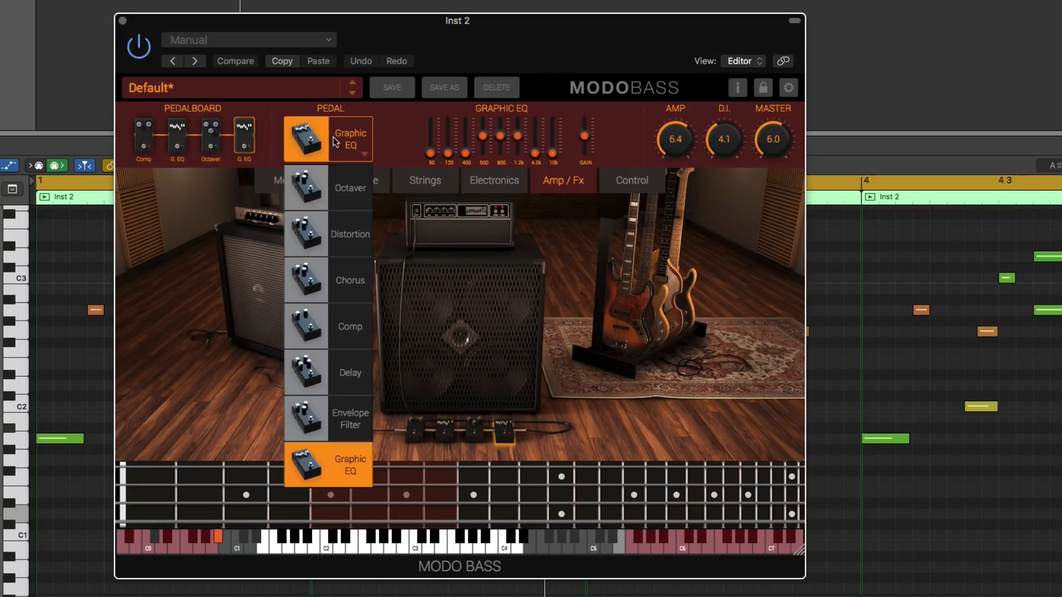
pyautogui.click(396, 133)
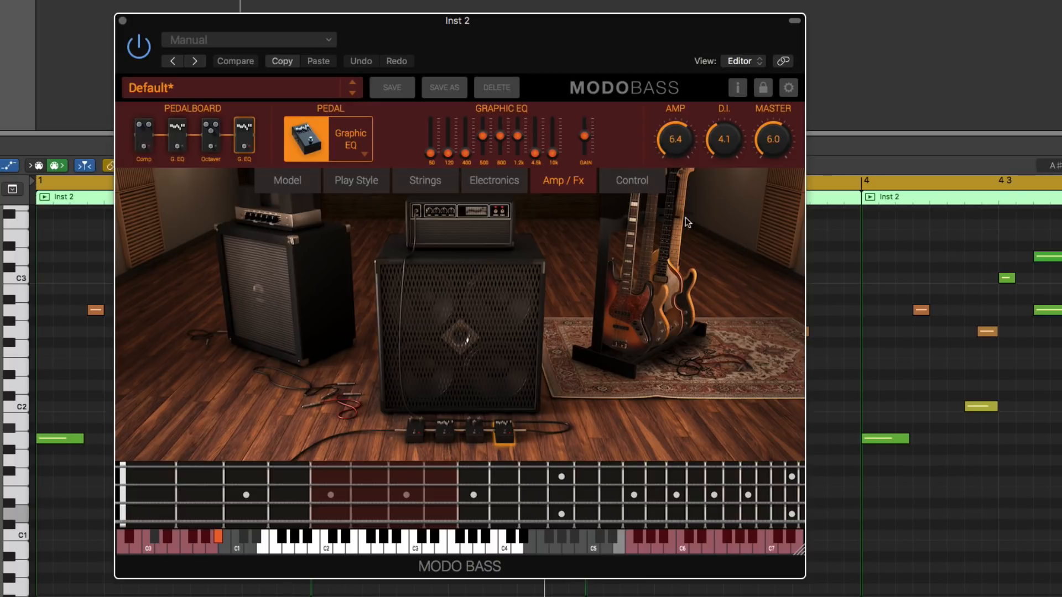
pyautogui.click(499, 337)
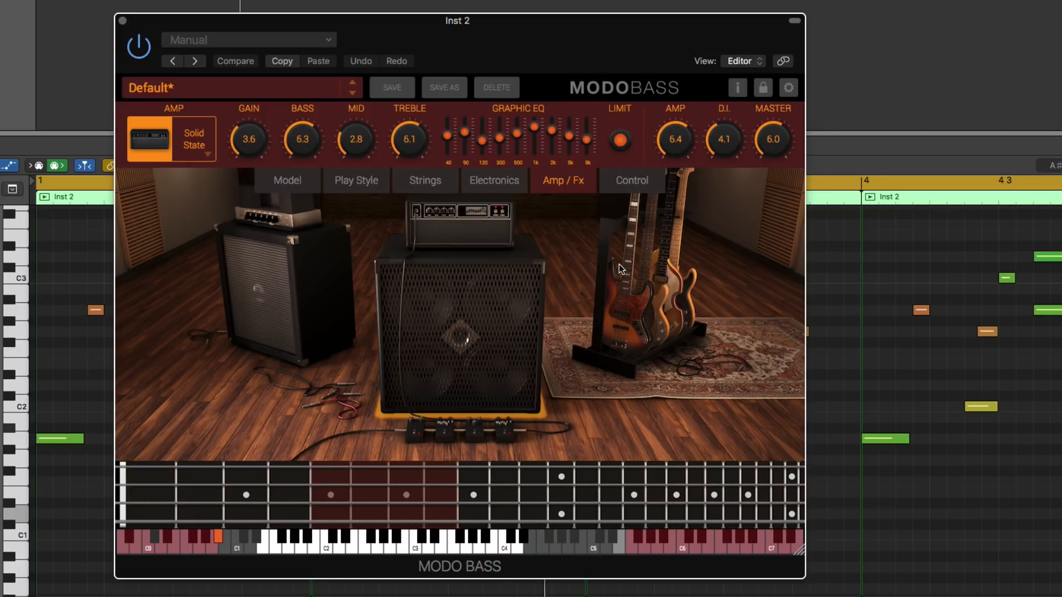
# Show the MIDI control assignments and step up the Legato Slide controller number.
pyautogui.click(642, 178)
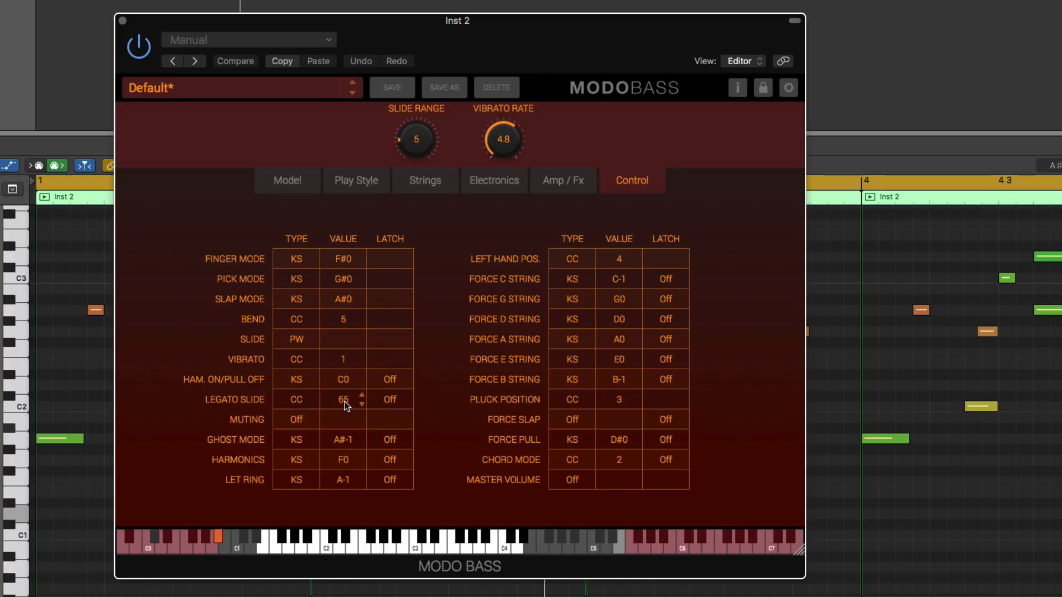
pyautogui.click(363, 395)
pyautogui.click(361, 396)
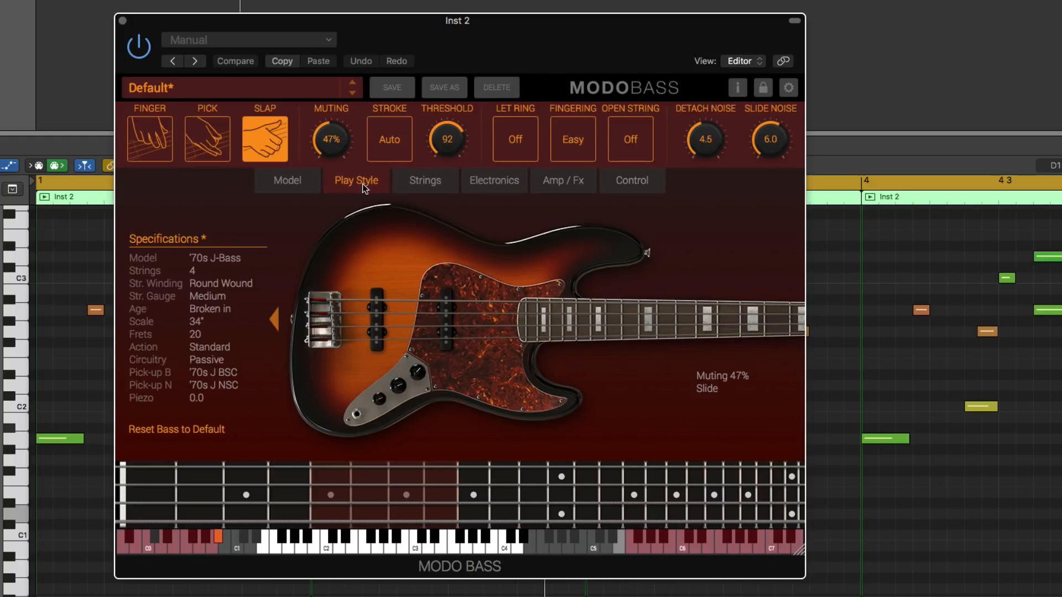
# Review the Play Style, Model, Strings, Electronics and Amp / Fx settings in turn, finishing on Play Style.
pyautogui.click(363, 183)
pyautogui.click(294, 184)
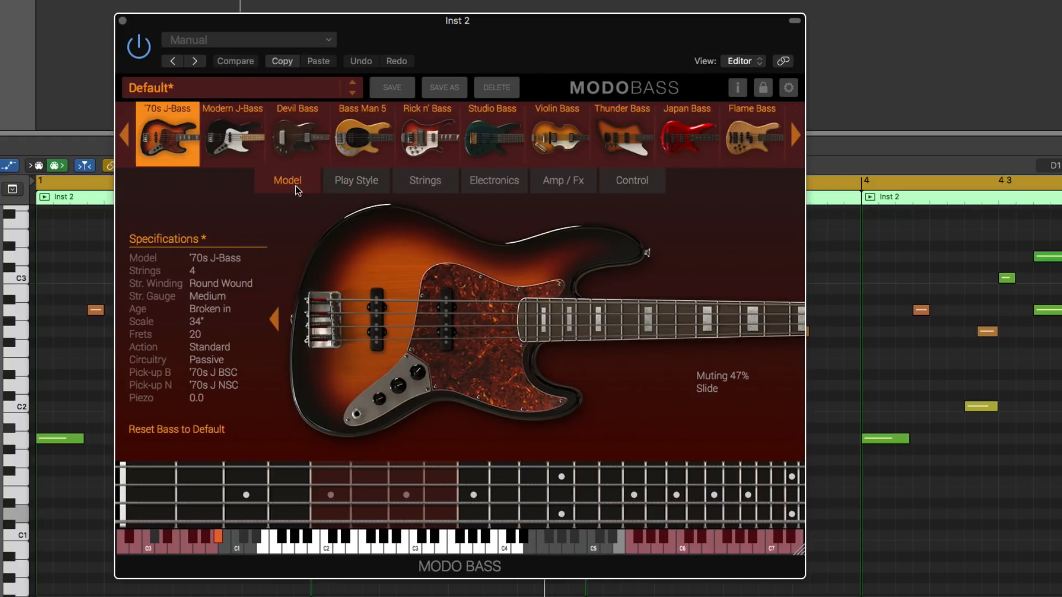
pyautogui.click(436, 181)
pyautogui.click(496, 182)
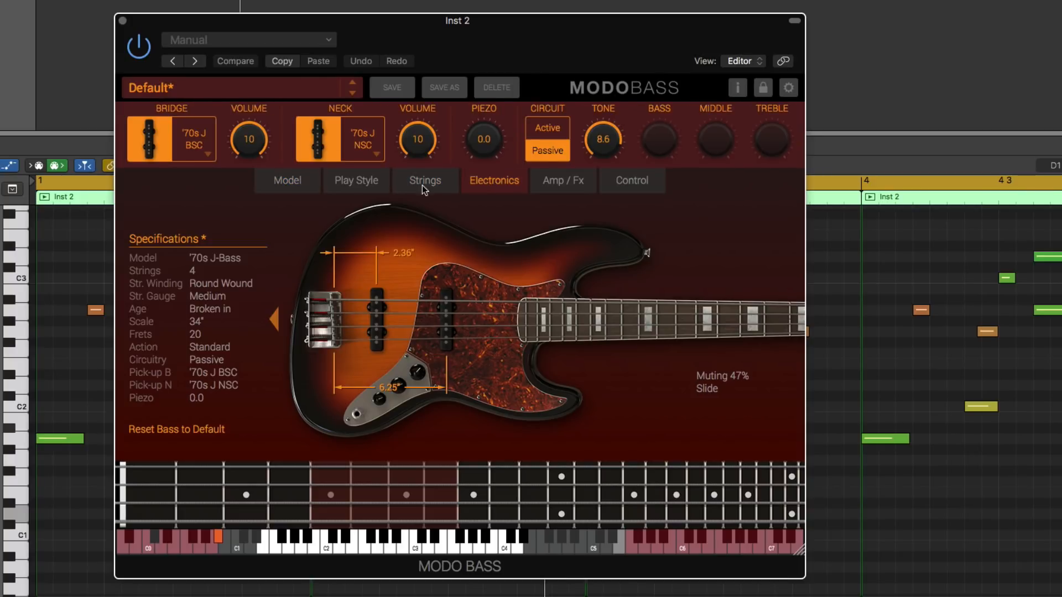
pyautogui.click(562, 188)
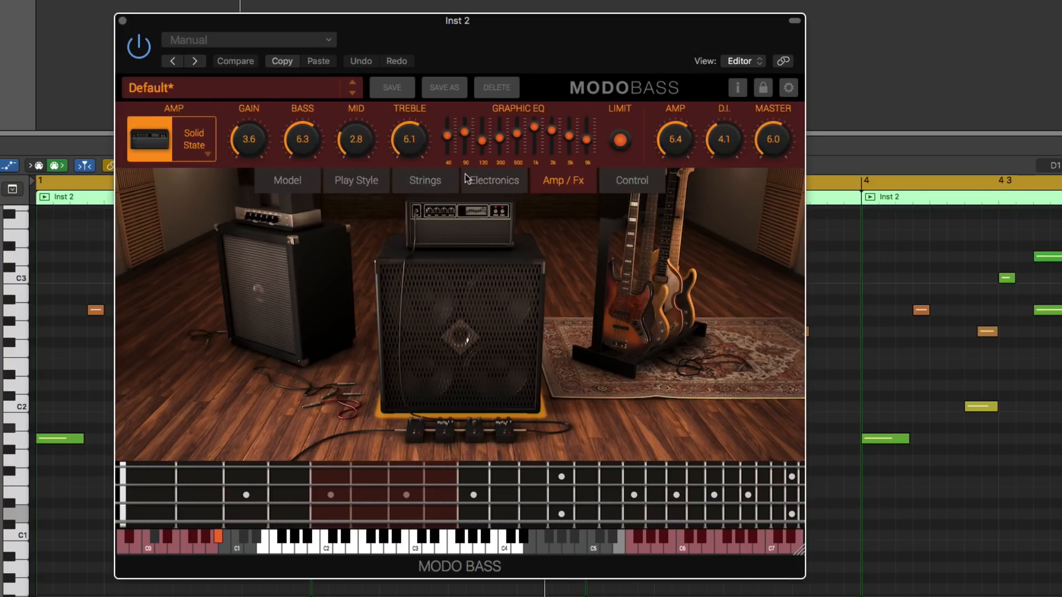
pyautogui.click(345, 184)
# Return to the amp's pedalboard, go through its four pedals and switch them off while the track plays.
pyautogui.moveTo(476, 31); pyautogui.dragTo(586, 26)
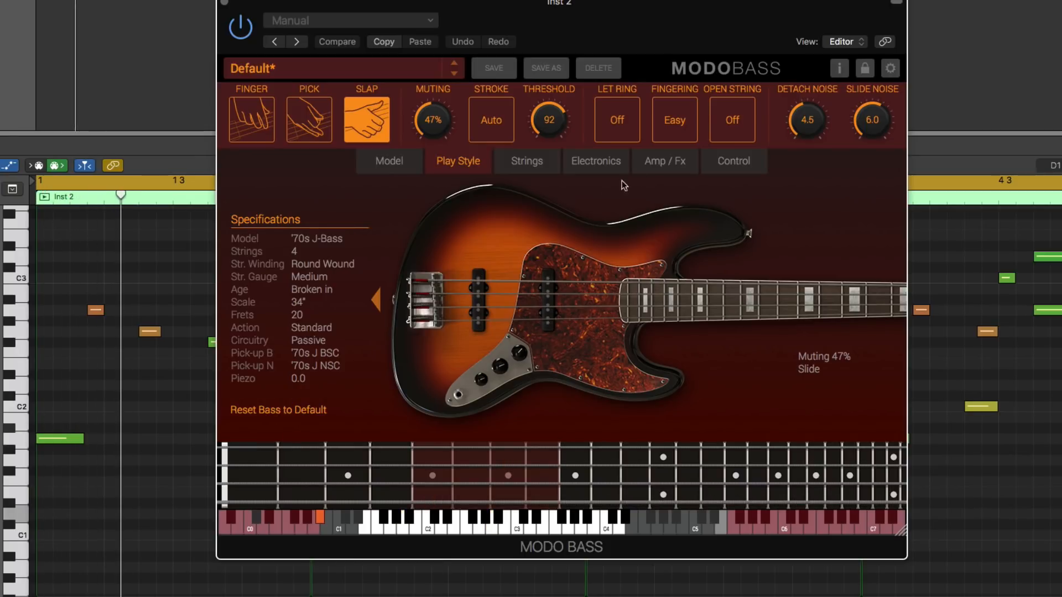
pyautogui.click(657, 173)
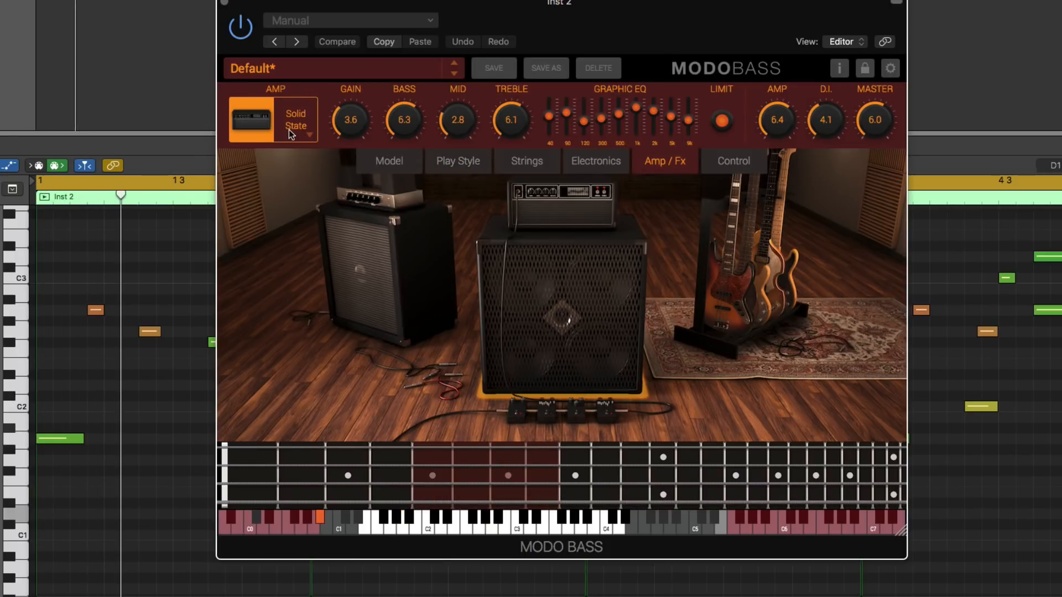
pyautogui.click(519, 412)
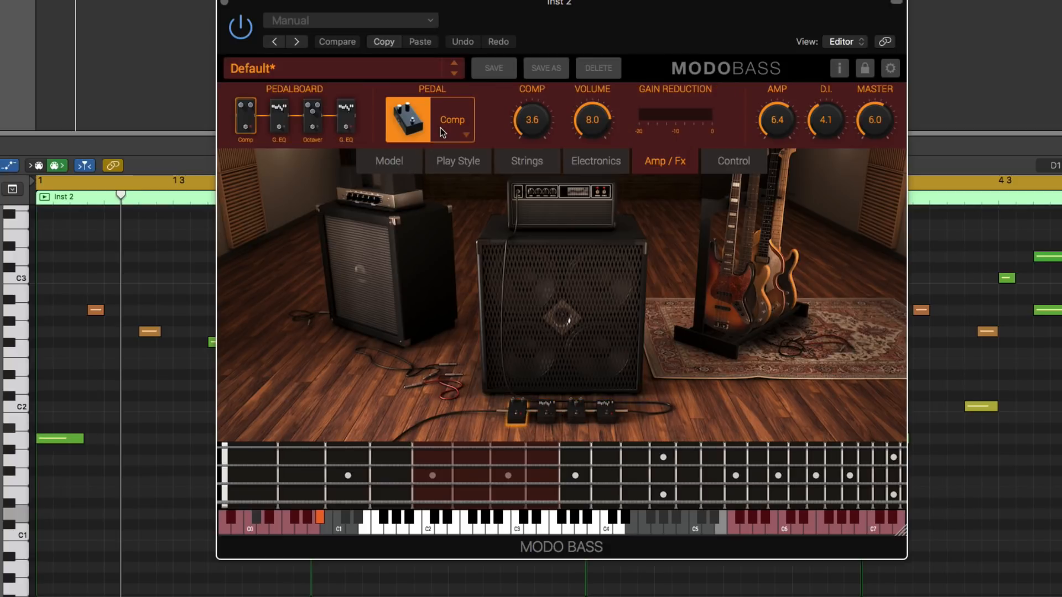
pyautogui.click(286, 129)
pyautogui.click(313, 130)
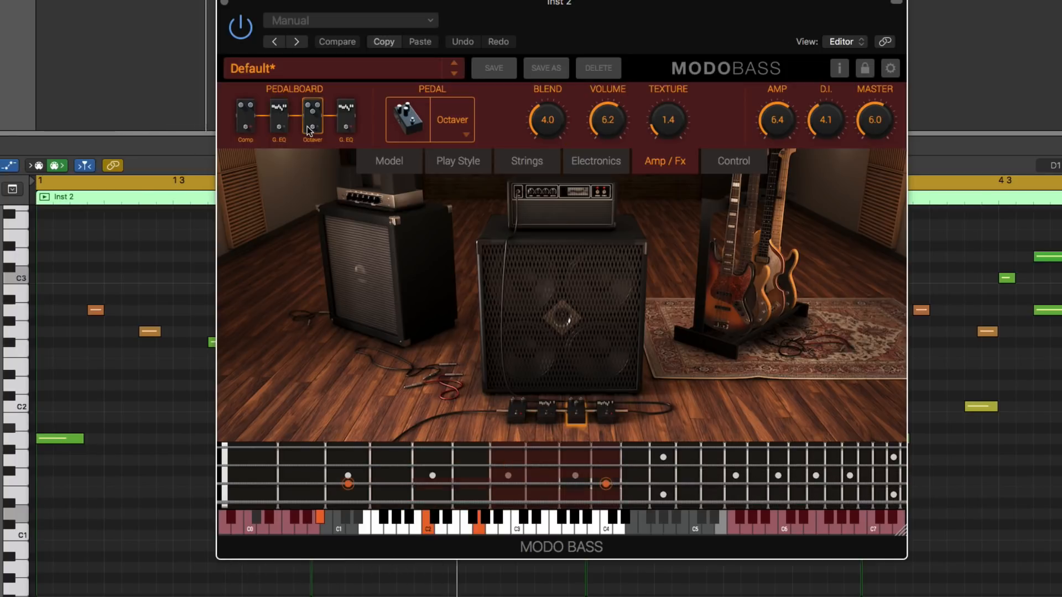
pyautogui.click(346, 122)
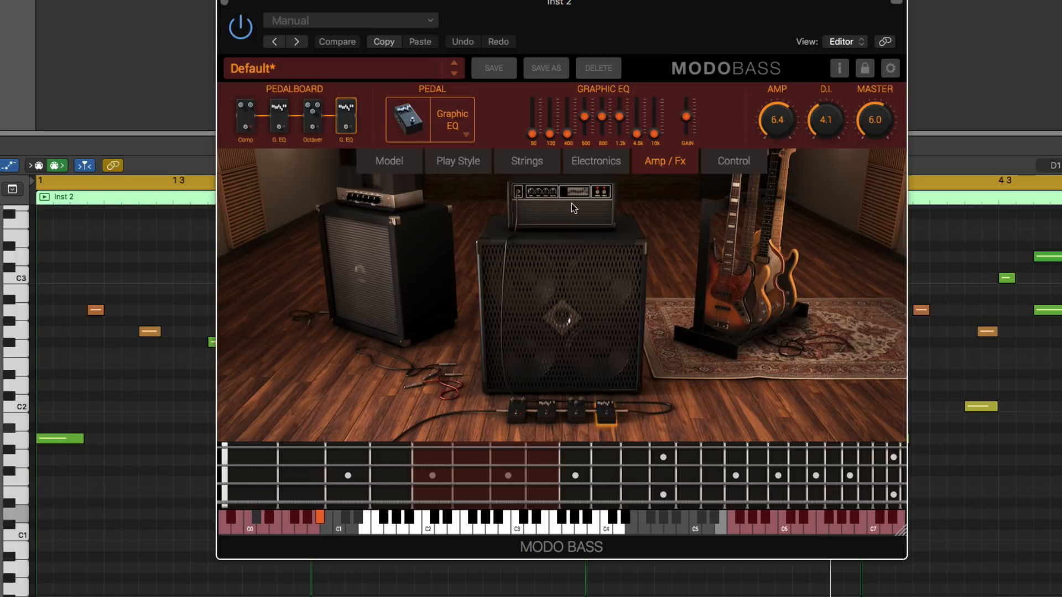
# Try the Finger and Pick play styles and return to Slap.
pyautogui.click(441, 161)
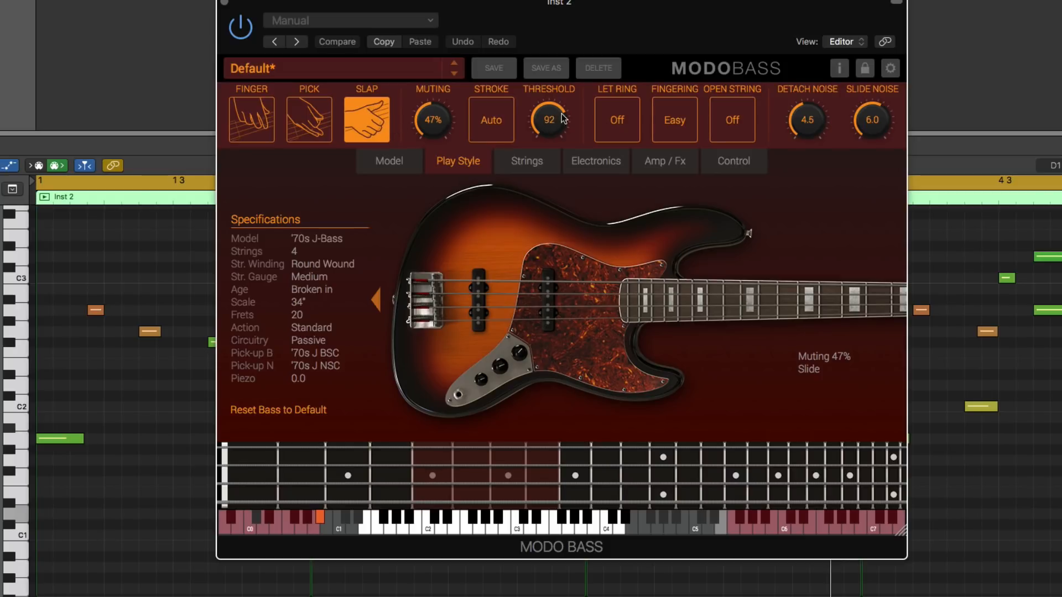
pyautogui.click(246, 127)
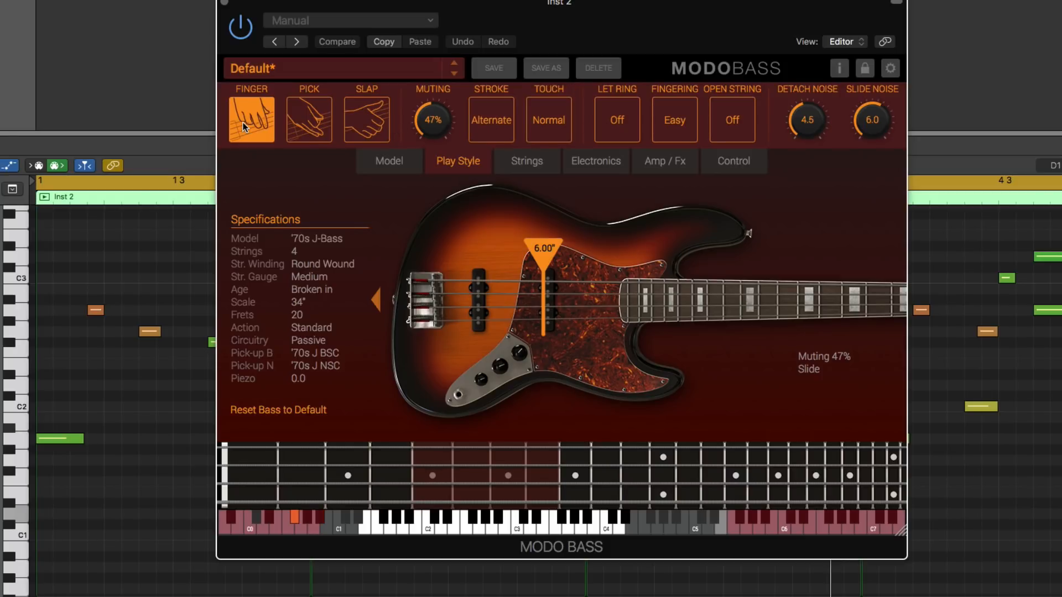
pyautogui.click(318, 130)
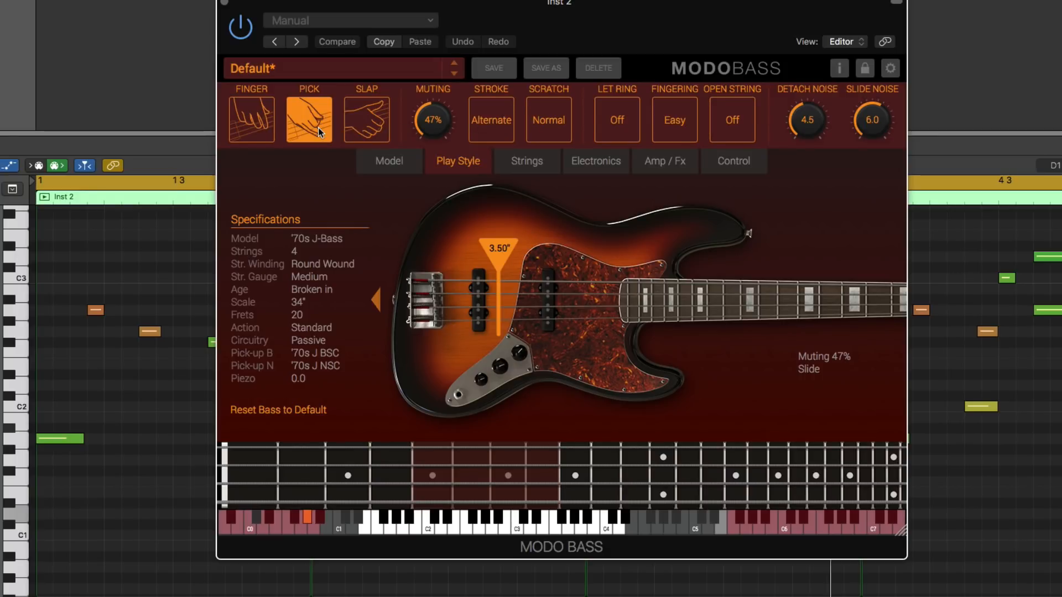
pyautogui.click(359, 124)
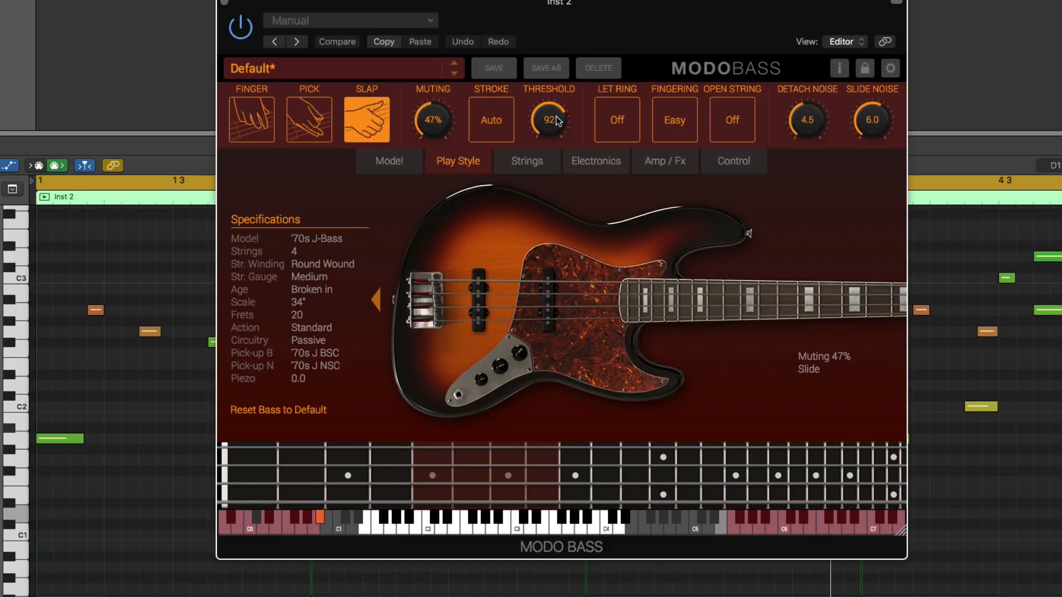
# Move the plug-in window aside to uncover the first notes in the piano roll and check the last G2 note's velocity.
pyautogui.moveTo(491, 9); pyautogui.dragTo(584, 26)
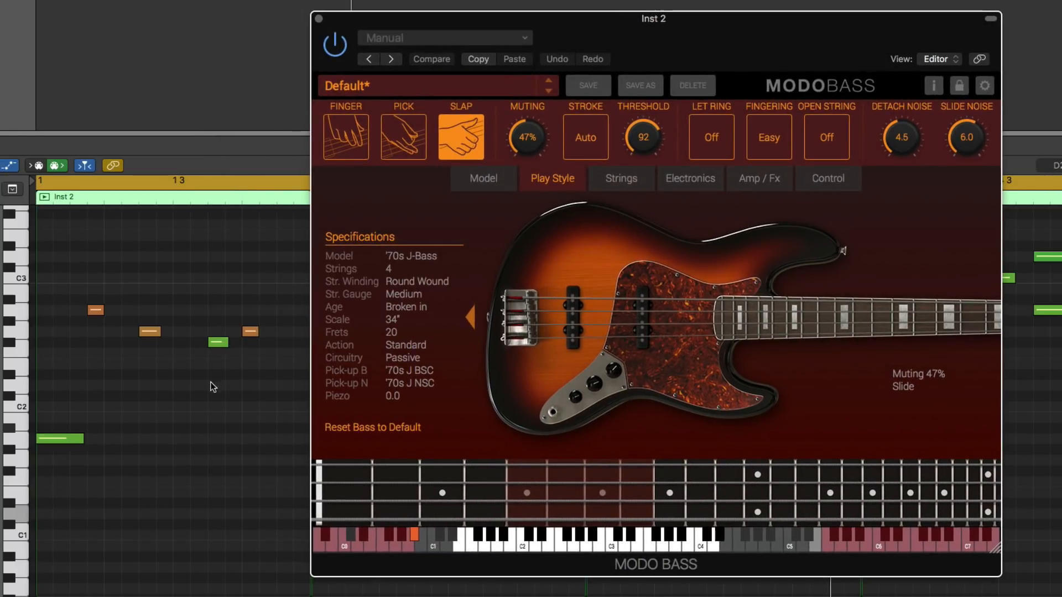
pyautogui.moveTo(250, 336)
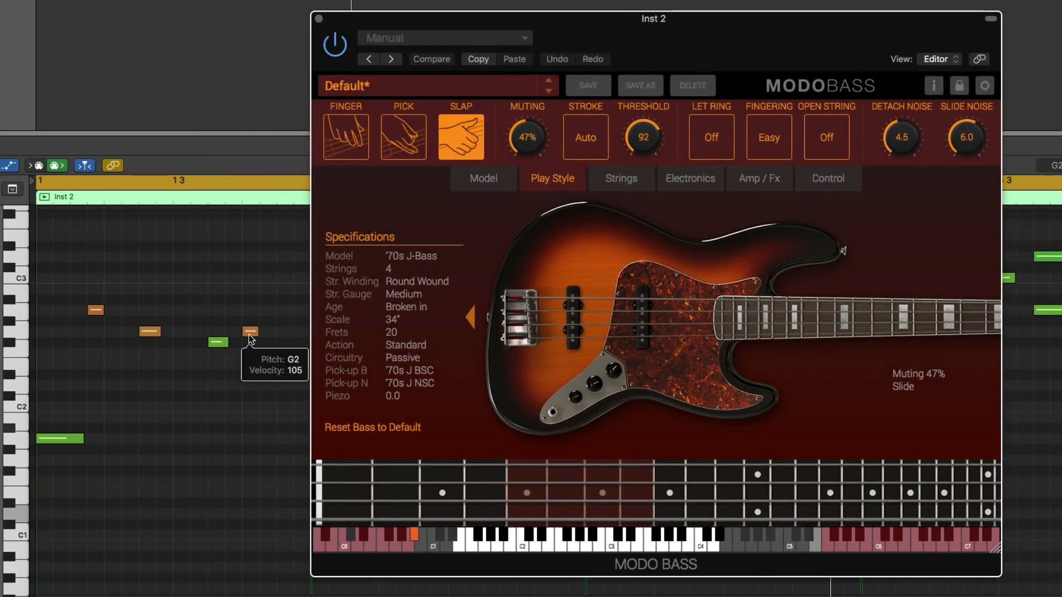
# Play the slap part, audition the slap Threshold at 0, and set the Threshold to 93.
pyautogui.press('space')
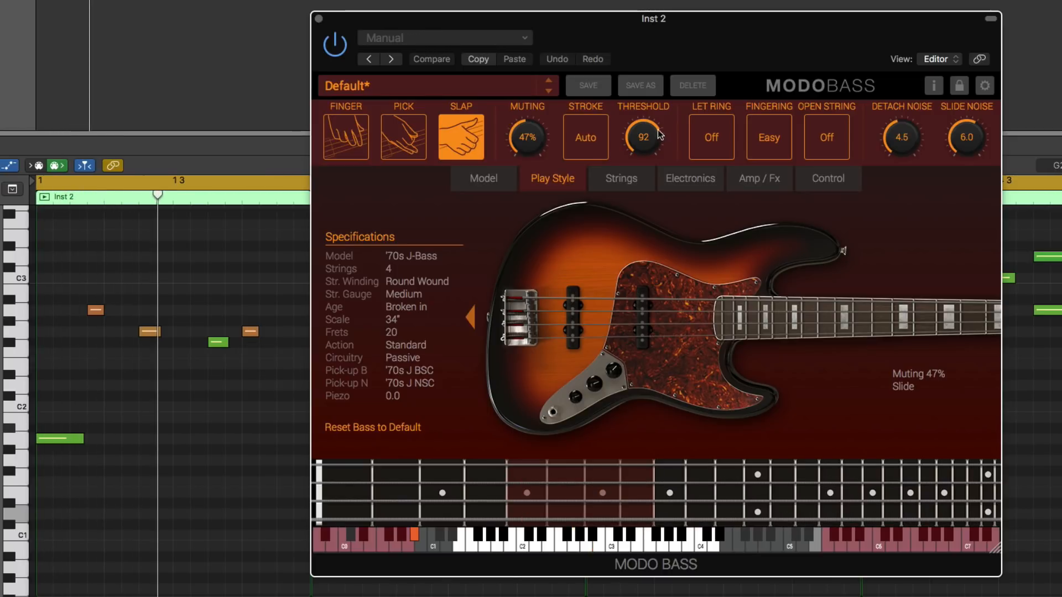
pyautogui.moveTo(660, 134); pyautogui.dragTo(685, 292)
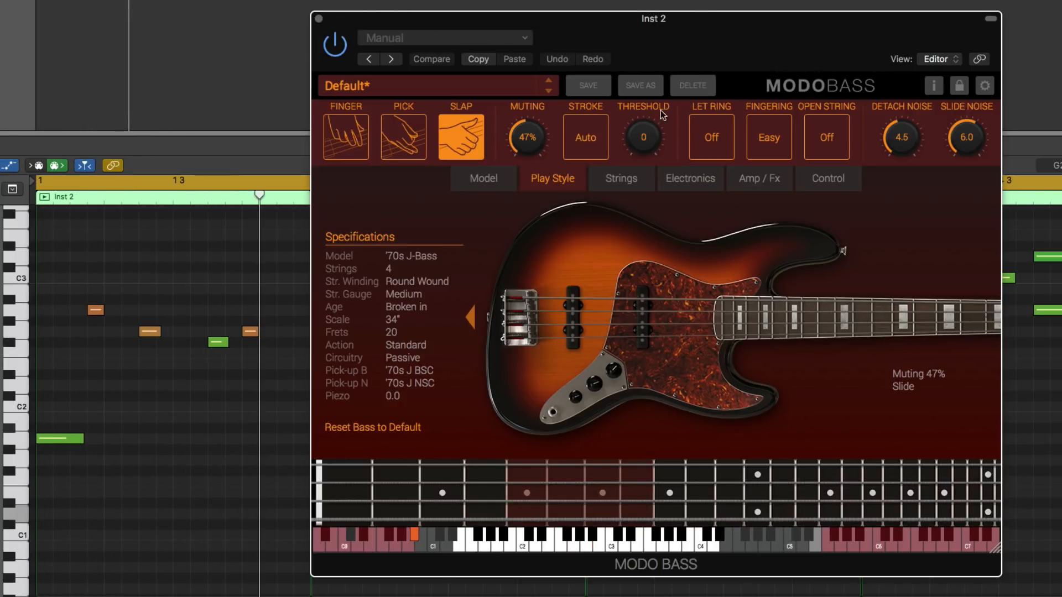
pyautogui.moveTo(647, 141); pyautogui.dragTo(646, 88)
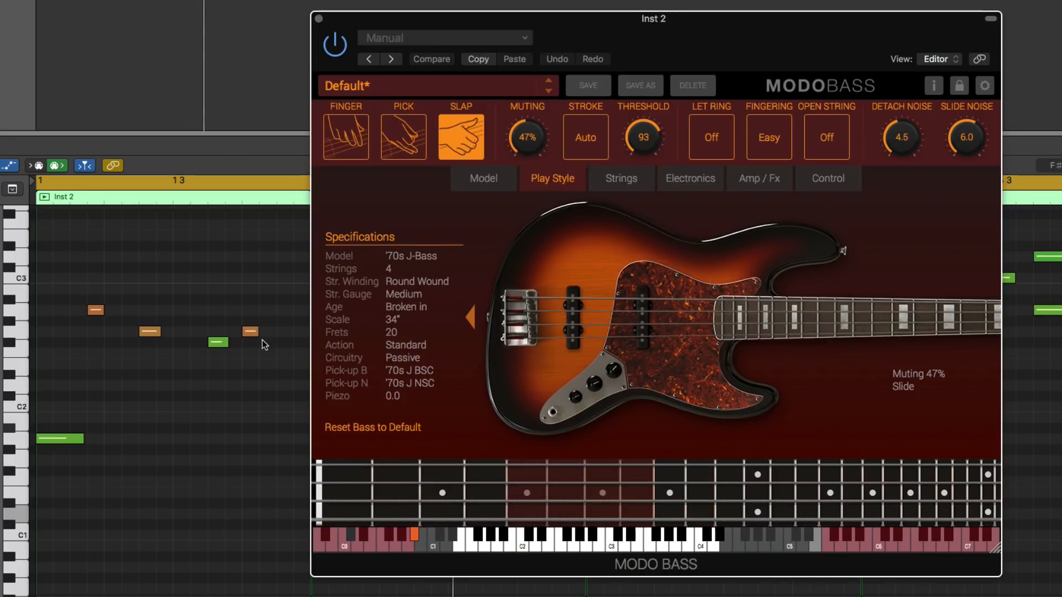
# Try the Slap stroke setting and cycle the Stroke back to Auto.
pyautogui.click(597, 136)
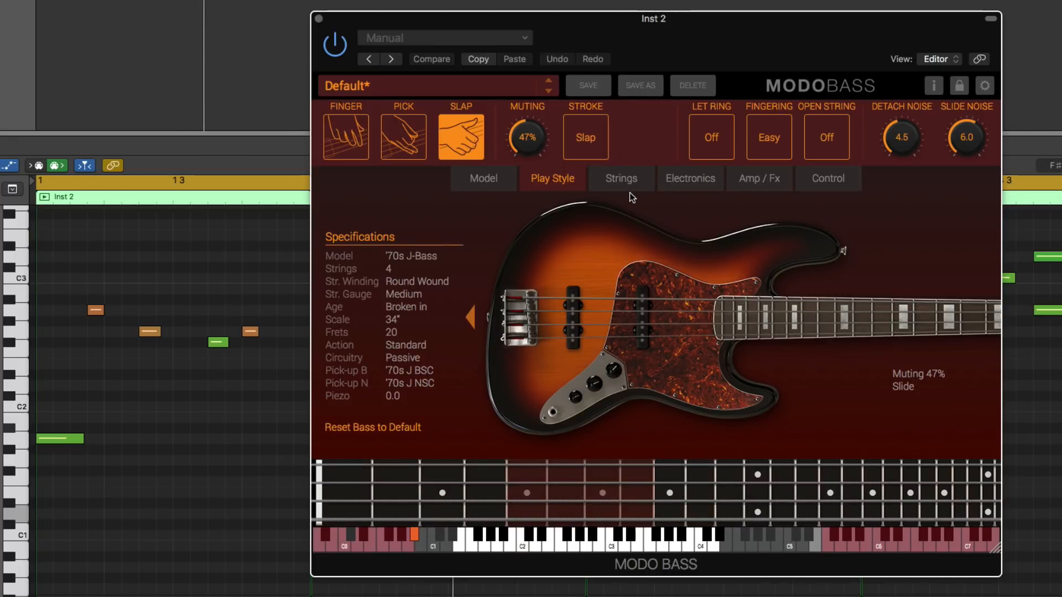
pyautogui.click(592, 138)
pyautogui.click(593, 141)
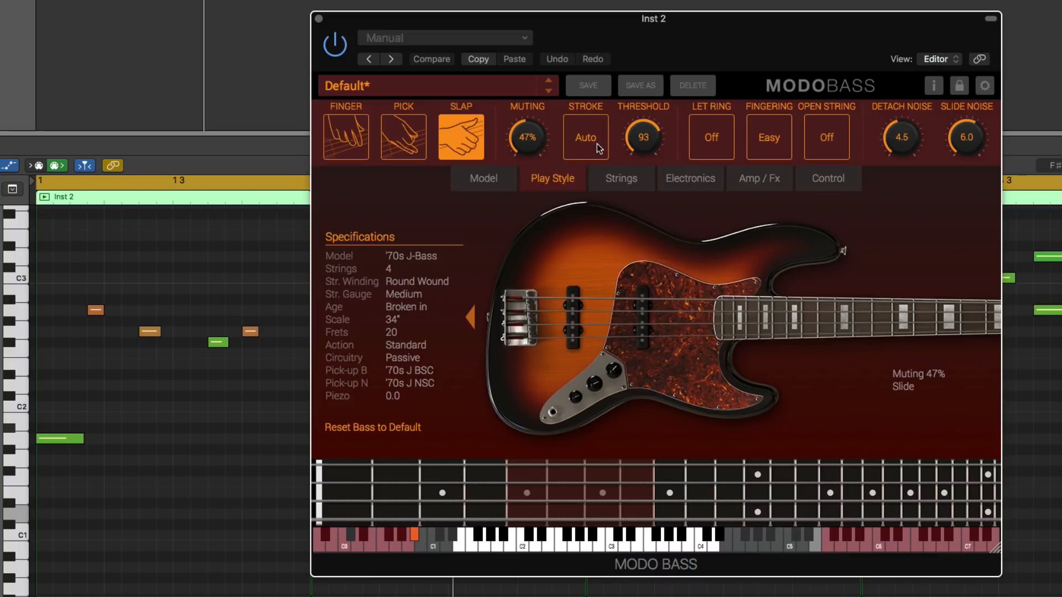
# Try the Slap stroke setting, compare the Finger and Pick play styles, and return to Slap.
pyautogui.click(596, 144)
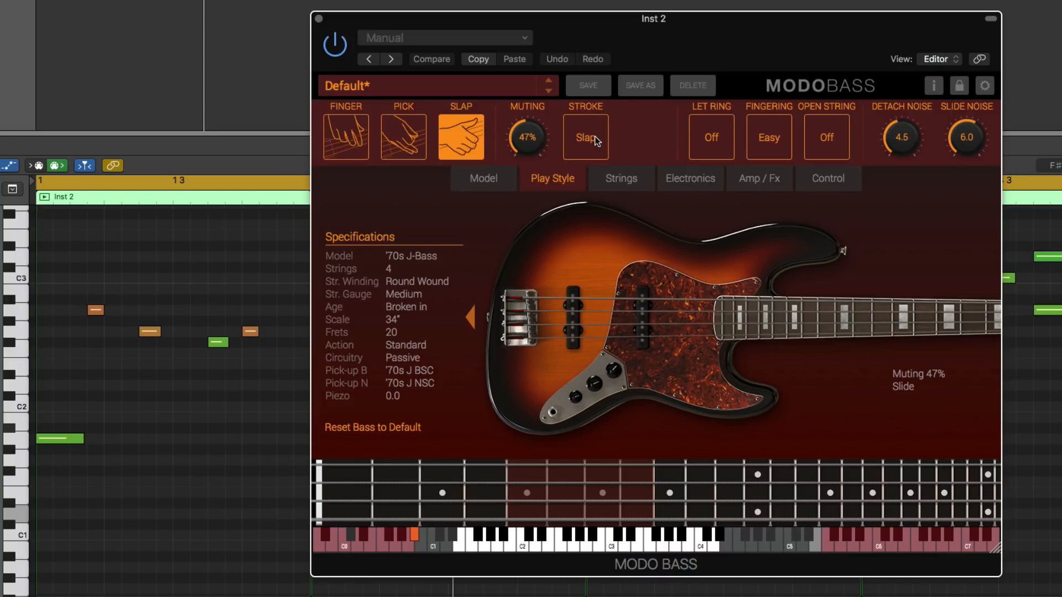
pyautogui.click(596, 142)
pyautogui.click(368, 143)
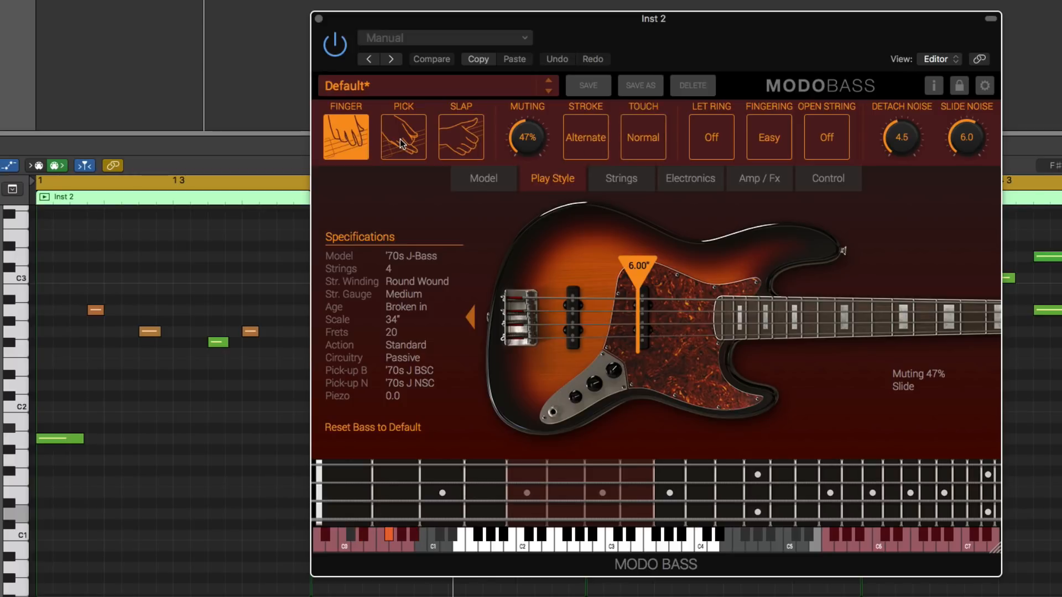
pyautogui.click(403, 144)
pyautogui.click(466, 144)
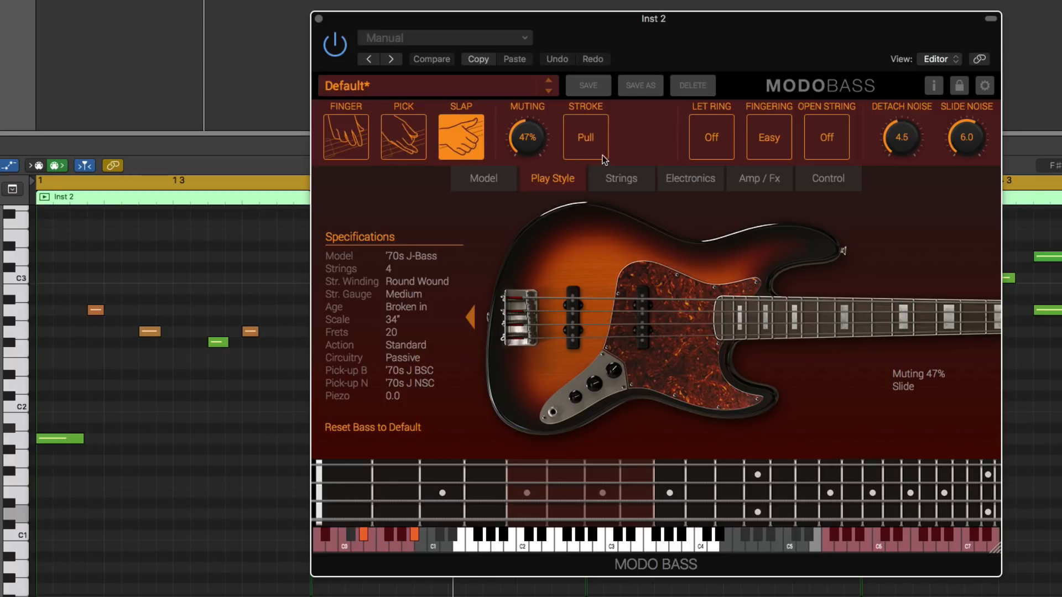
# Cycle through the slap Stroke options and return the Stroke to Auto.
pyautogui.click(593, 142)
pyautogui.click(591, 143)
pyautogui.click(591, 144)
pyautogui.click(588, 138)
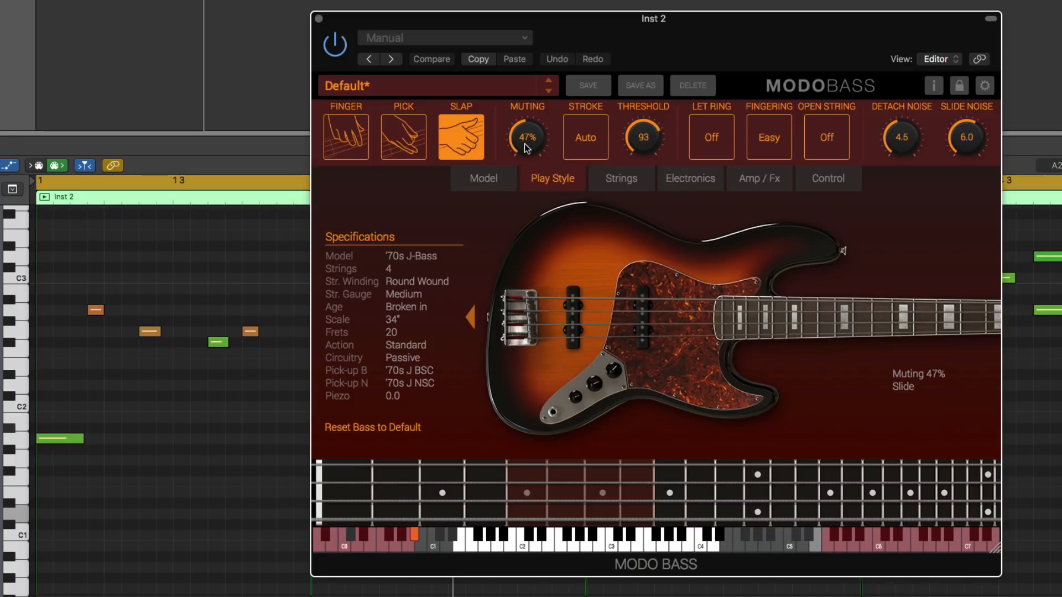
# Audition the slap part with Muting at 0%, and raise the Muting to 68%.
pyautogui.moveTo(526, 146); pyautogui.dragTo(545, 237)
pyautogui.press('space')
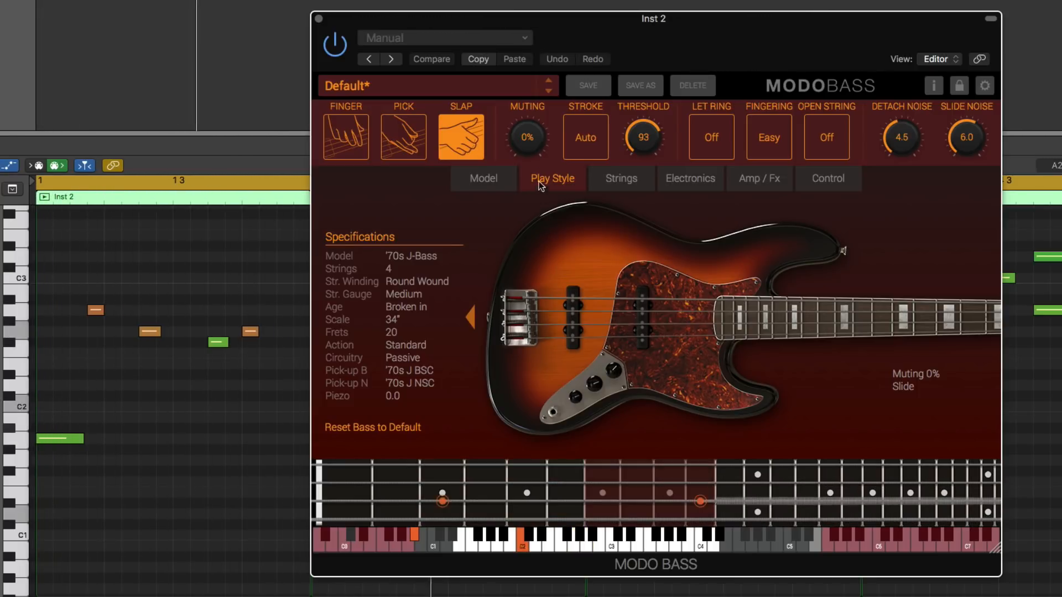
pyautogui.moveTo(530, 147); pyautogui.dragTo(520, 42)
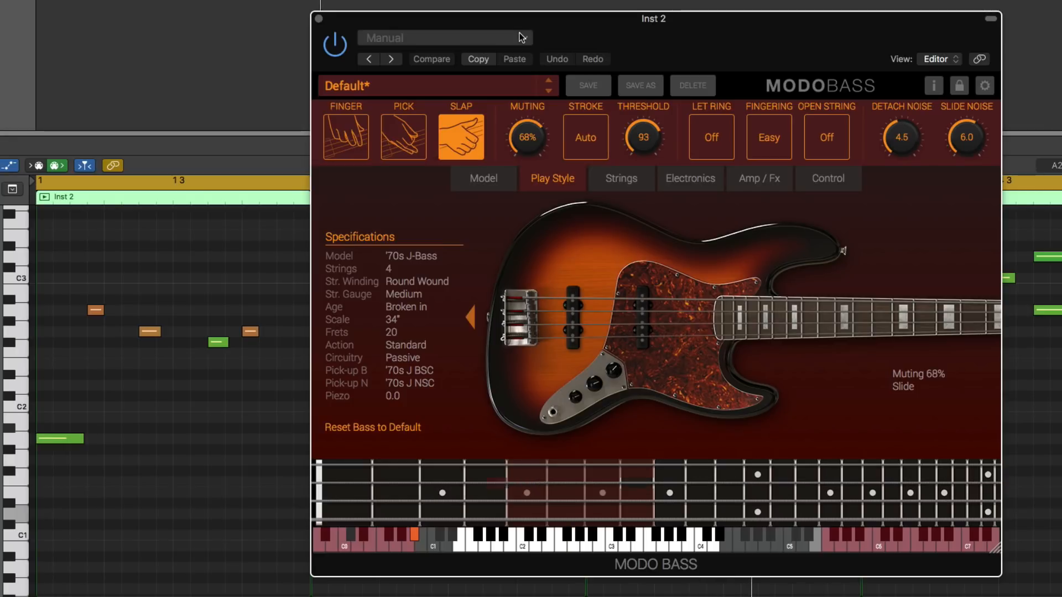
# Switch between the Finger and Slap play styles, ending on Finger.
pyautogui.click(358, 133)
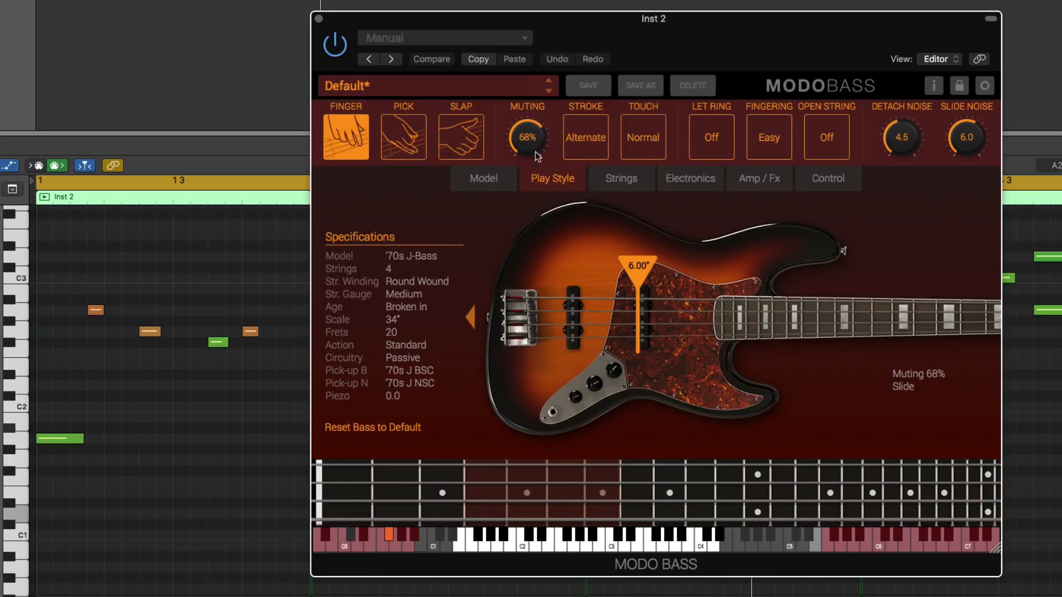
pyautogui.click(472, 142)
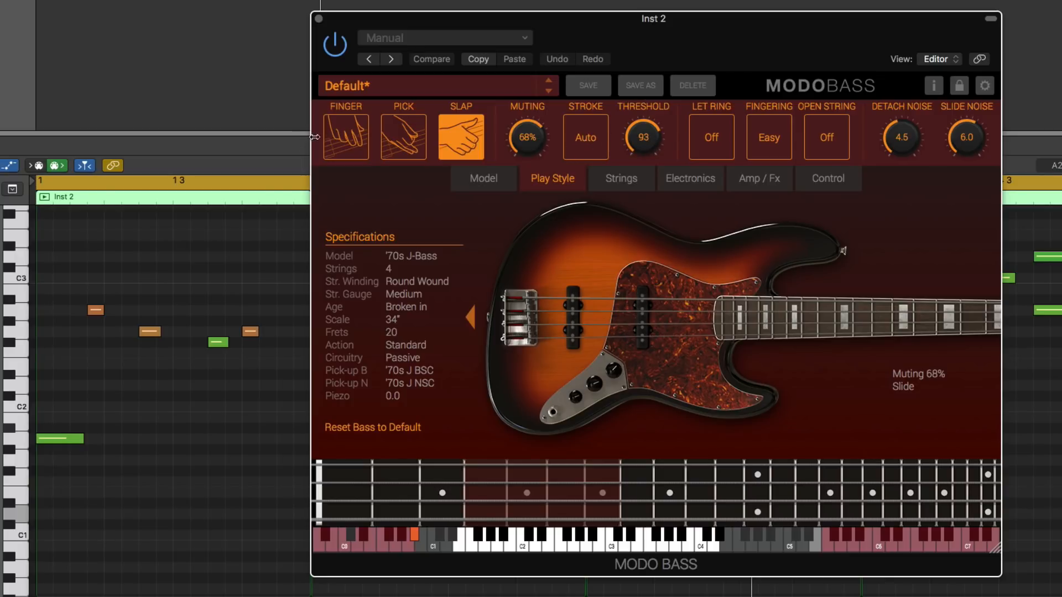
pyautogui.click(355, 136)
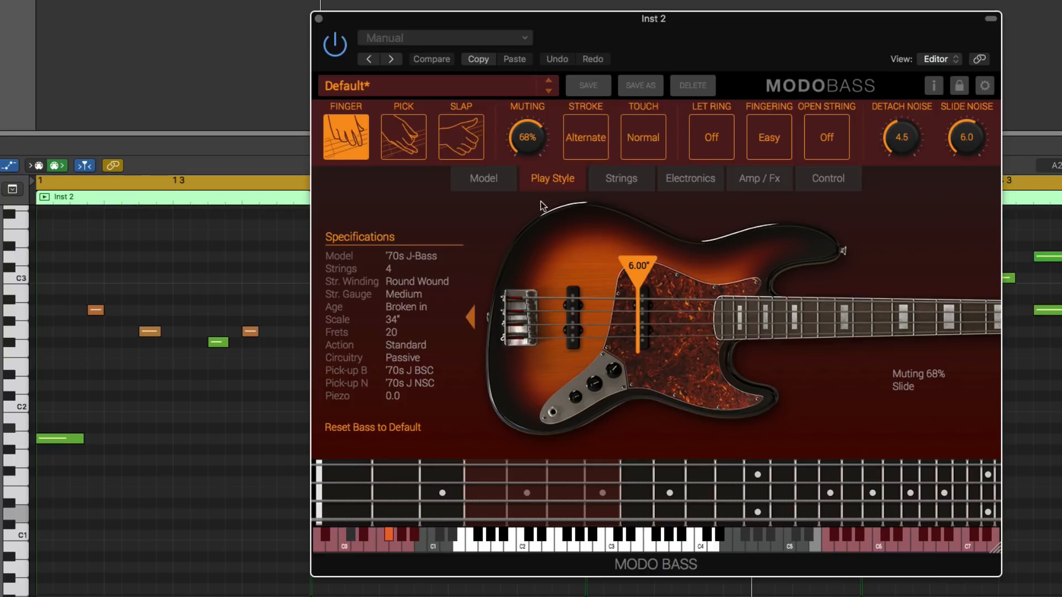
# Audition the Finger style's Hard and Soft Touch and Middle Stroke, returning Touch to Normal and Stroke to Alternate.
pyautogui.click(649, 139)
pyautogui.click(649, 139)
pyautogui.press('space')
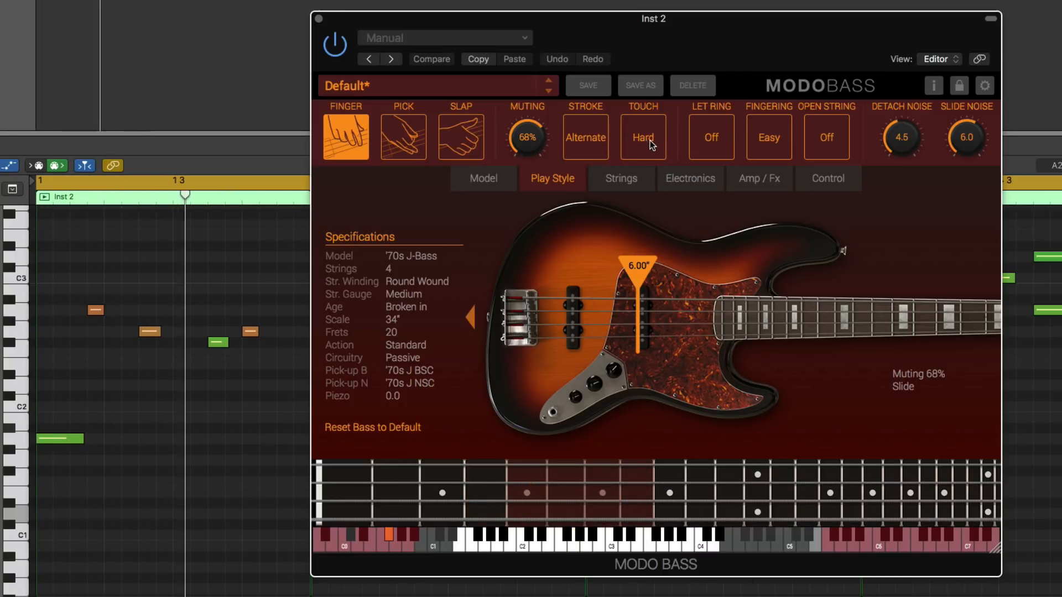
pyautogui.click(651, 145)
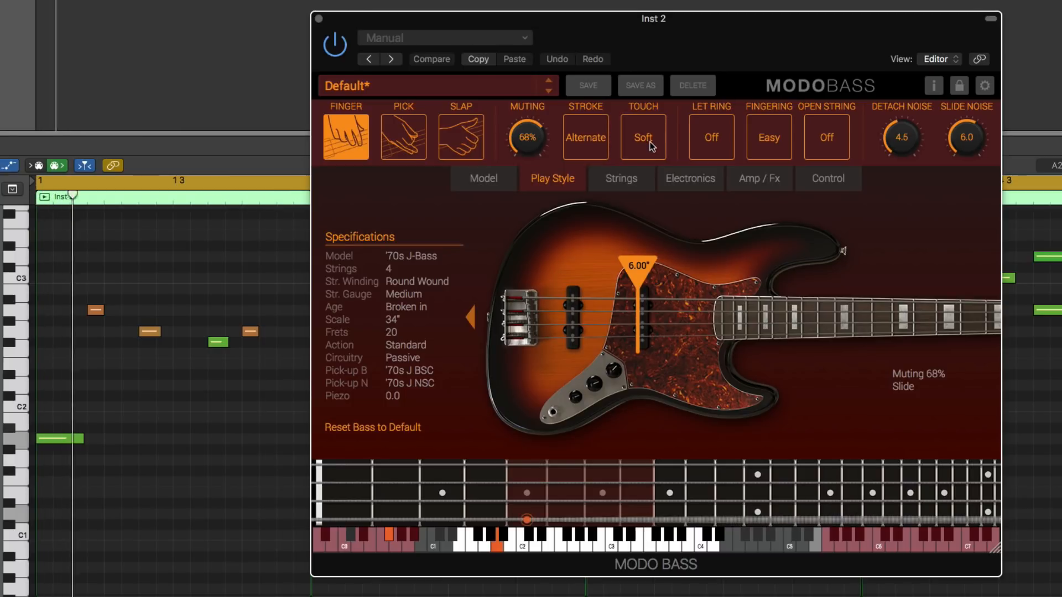
pyautogui.click(649, 141)
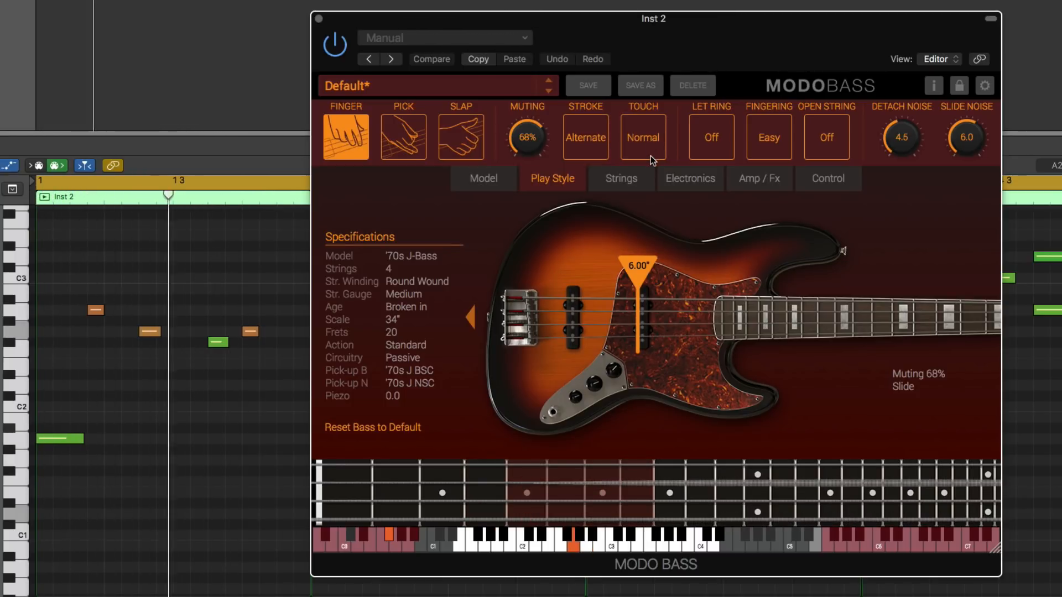
pyautogui.click(594, 141)
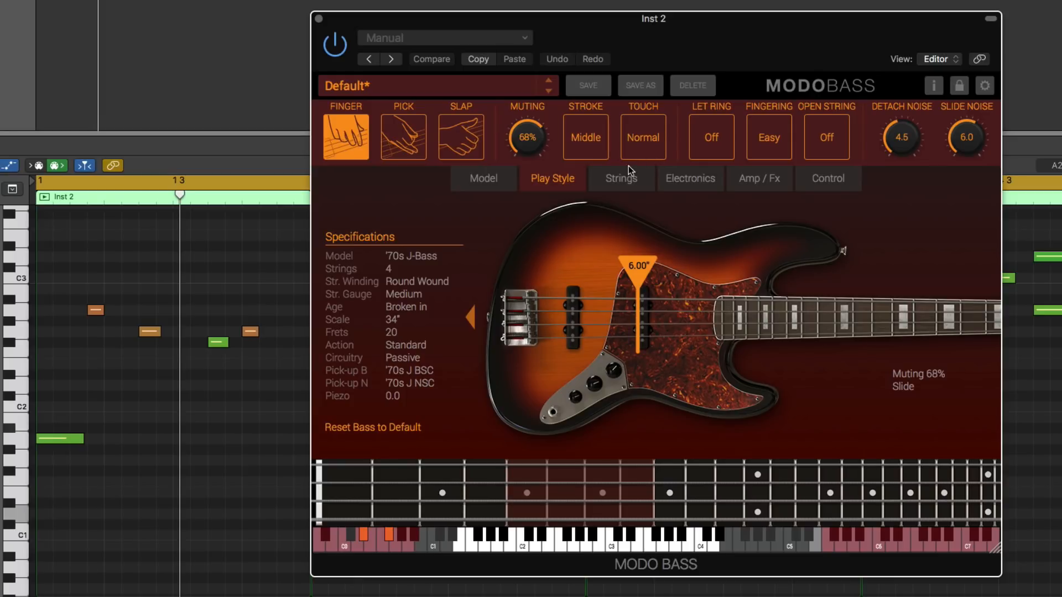
pyautogui.click(600, 141)
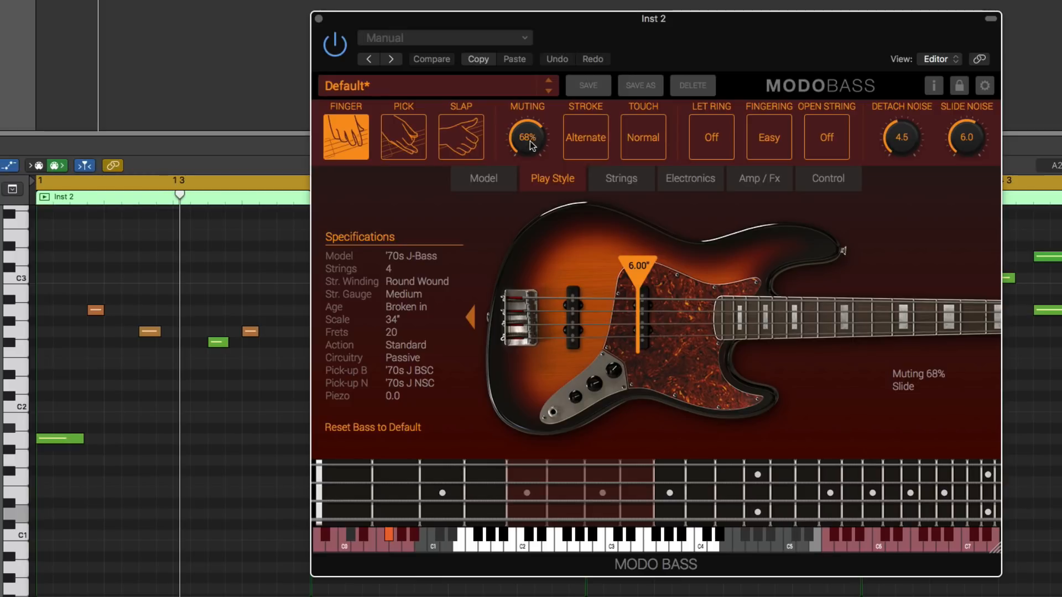
# Switch to the Pick play style, cycle its Scratch setting back to Normal, and play the part.
pyautogui.click(400, 138)
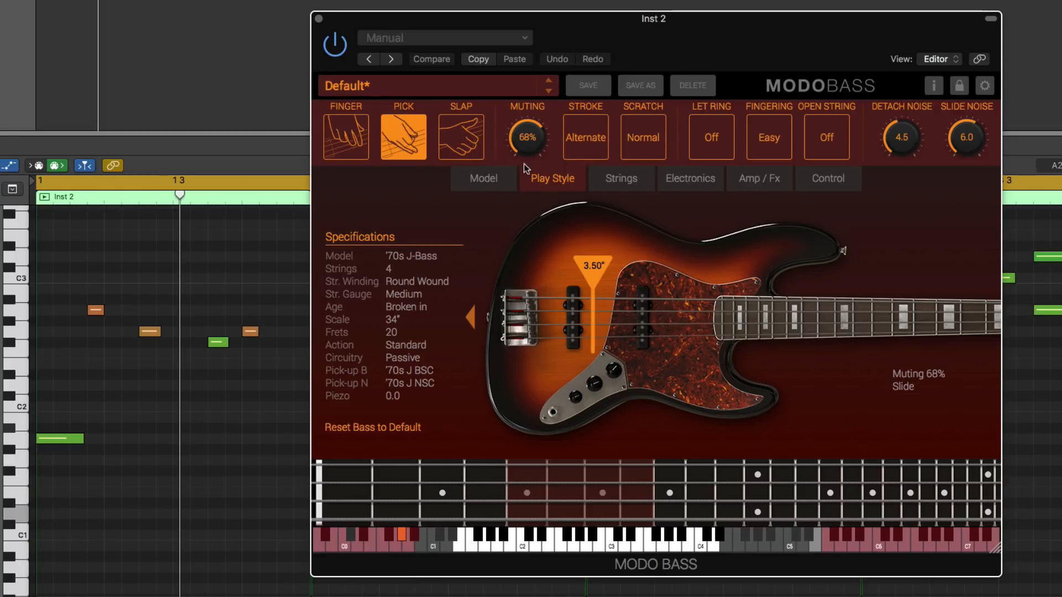
pyautogui.click(648, 147)
pyautogui.click(648, 147)
pyautogui.click(648, 147)
pyautogui.press('space')
pyautogui.press('space')
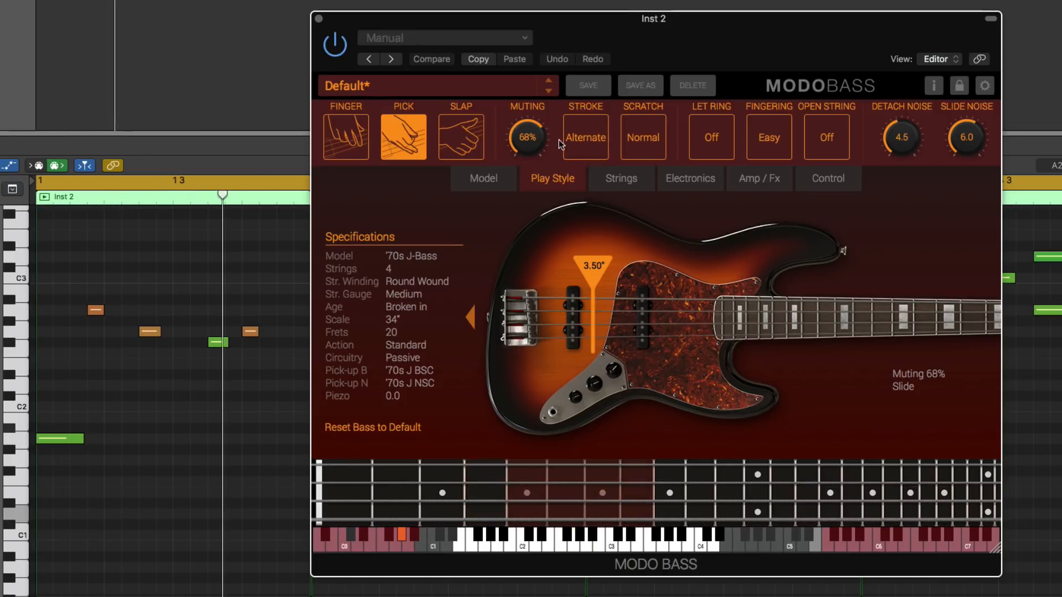
# Lower the Muting to 24%, set the pick Scratch to Hard, and audition the part.
pyautogui.moveTo(538, 145); pyautogui.dragTo(556, 208)
pyautogui.press('space')
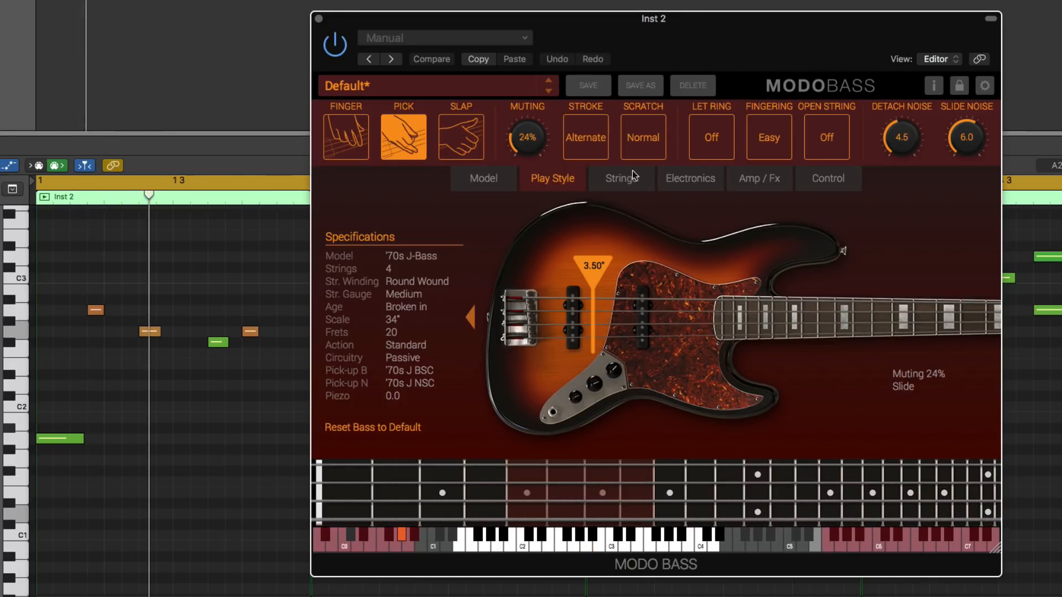
pyautogui.press('space')
pyautogui.click(650, 143)
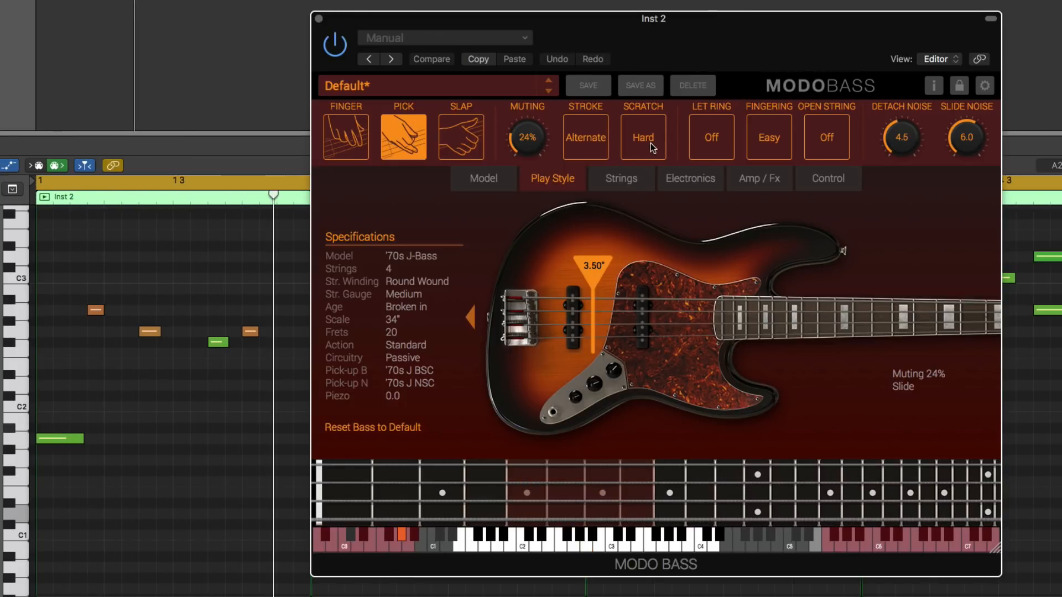
pyautogui.press('space')
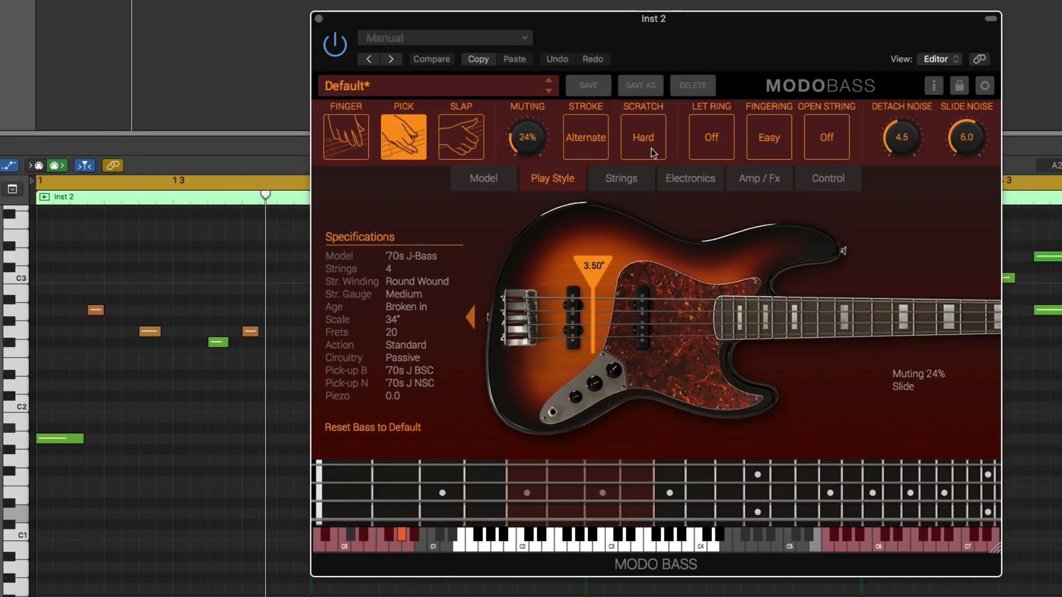
# Cycle the pick Stroke back to Alternate and switch through the Slap, Finger and Pick play styles, ending on Finger.
pyautogui.click(598, 156)
pyautogui.click(598, 158)
pyautogui.click(465, 150)
pyautogui.click(360, 143)
pyautogui.click(402, 142)
pyautogui.click(458, 145)
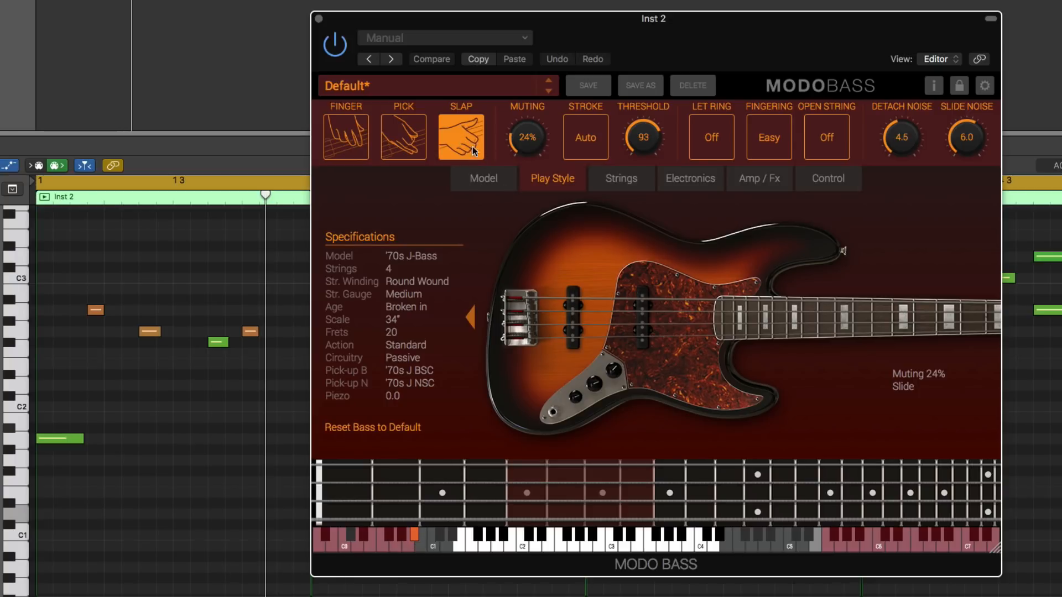
pyautogui.click(411, 144)
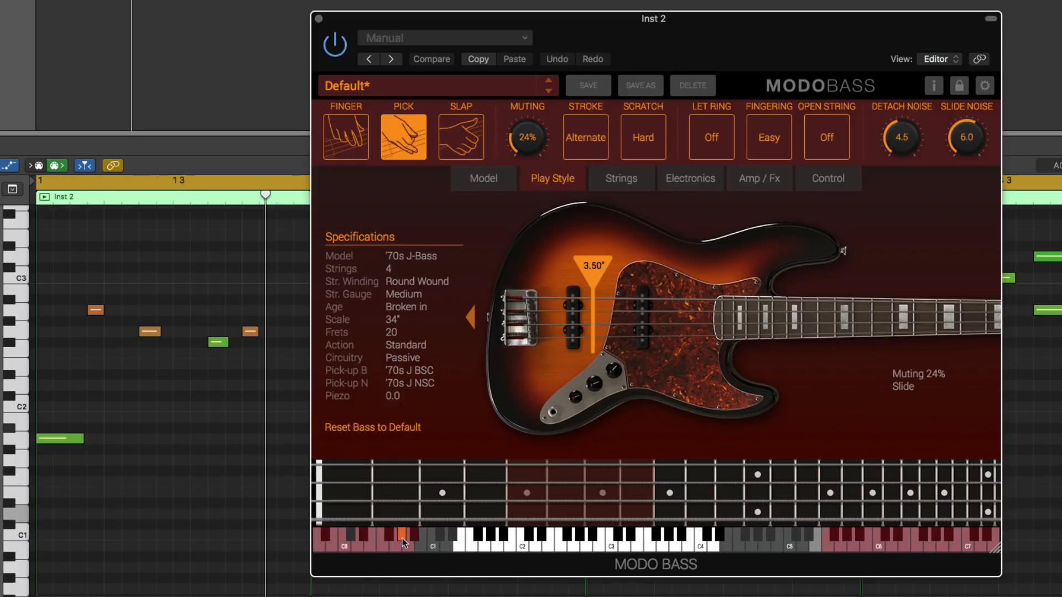
pyautogui.click(349, 149)
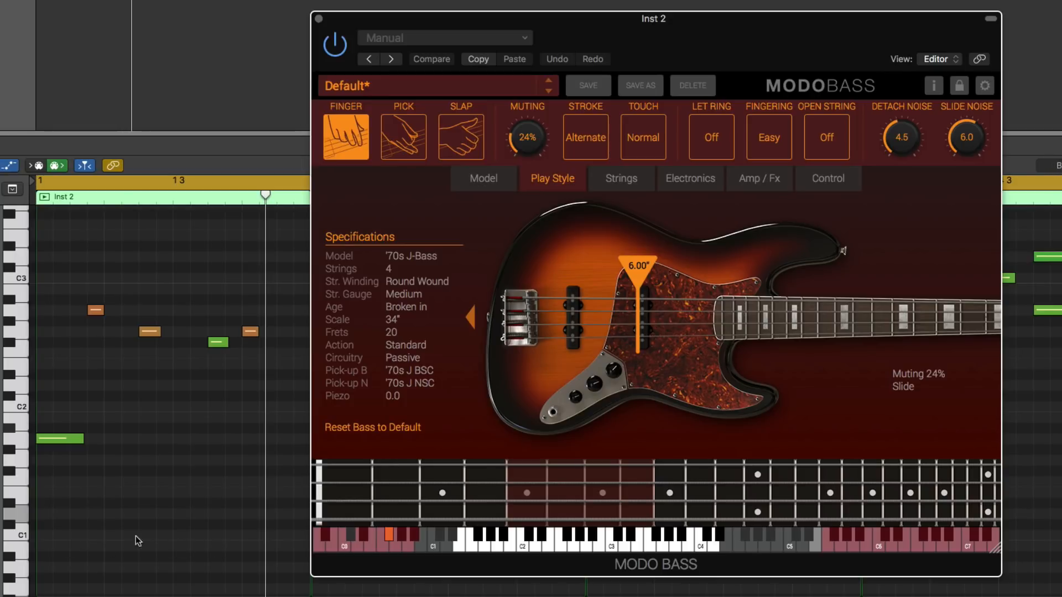
# Change between the Slap, Pick and Finger play styles with their keyswitches on the virtual keyboard, ending on Slap.
pyautogui.click(416, 537)
pyautogui.click(403, 536)
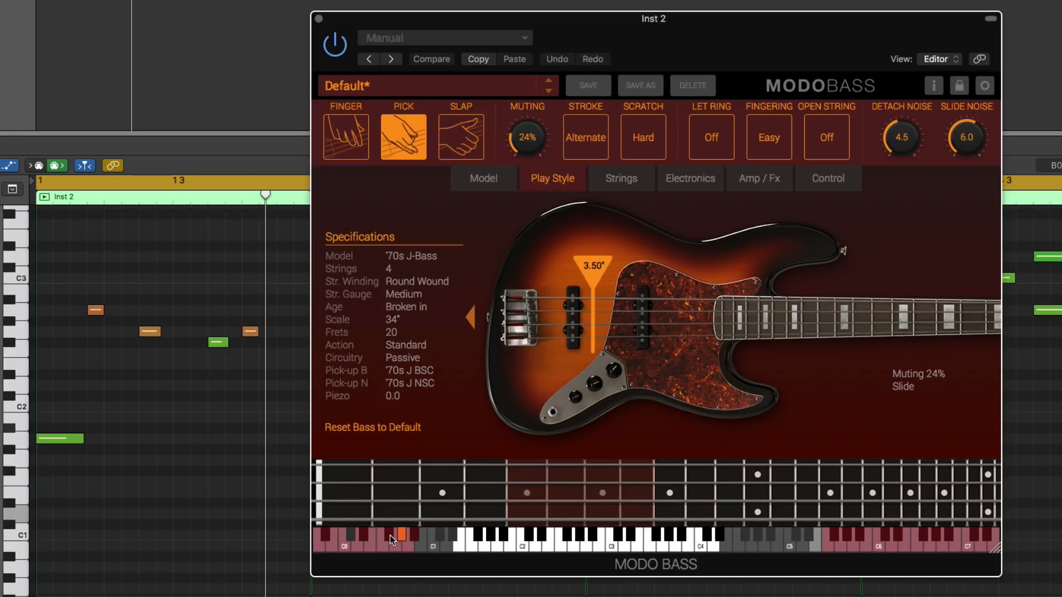
pyautogui.click(390, 536)
pyautogui.click(413, 536)
pyautogui.click(391, 536)
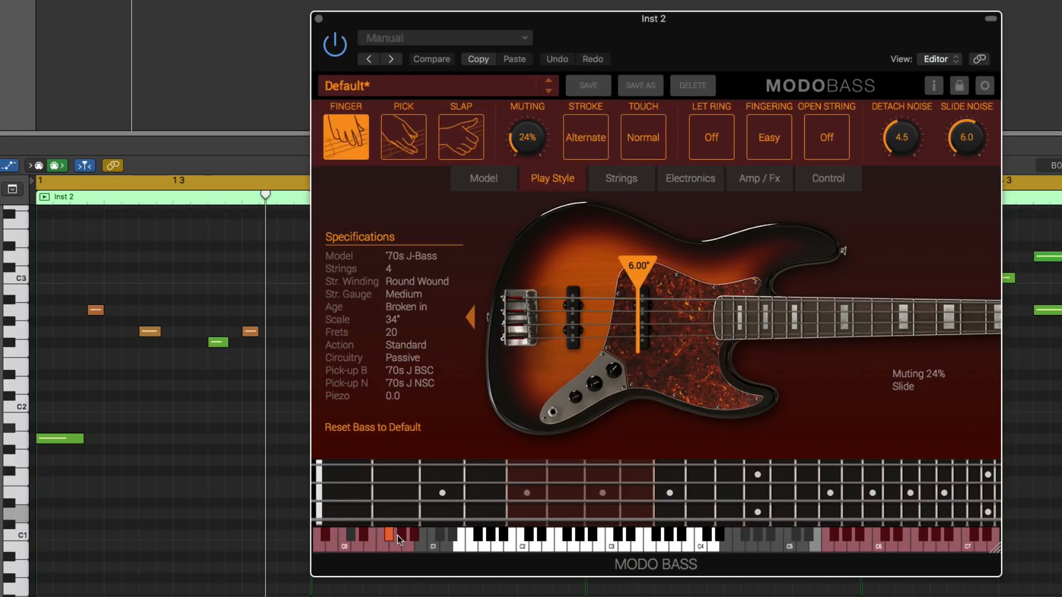
pyautogui.click(412, 536)
pyautogui.click(390, 535)
pyautogui.click(415, 535)
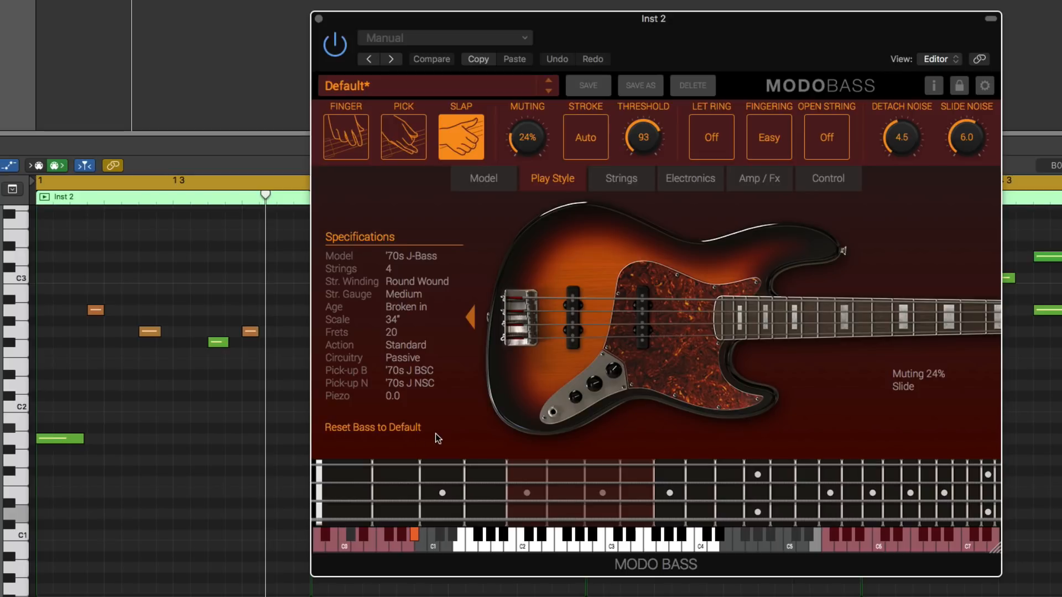
# Compare Finger and Pick, stay on Finger, and audition its plucking position at 1.80" and 4.24".
pyautogui.click(359, 142)
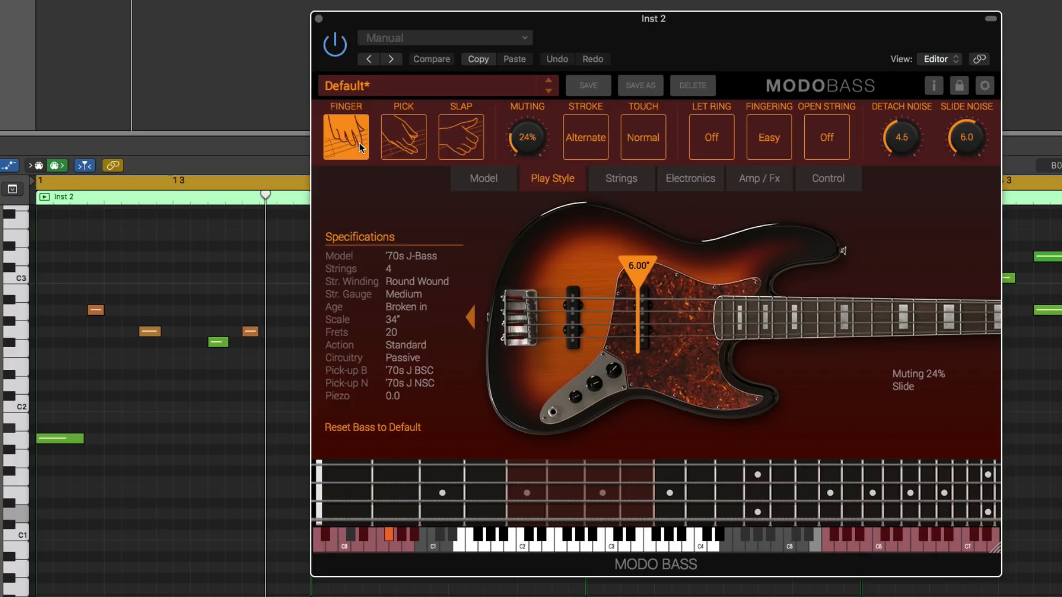
pyautogui.click(402, 142)
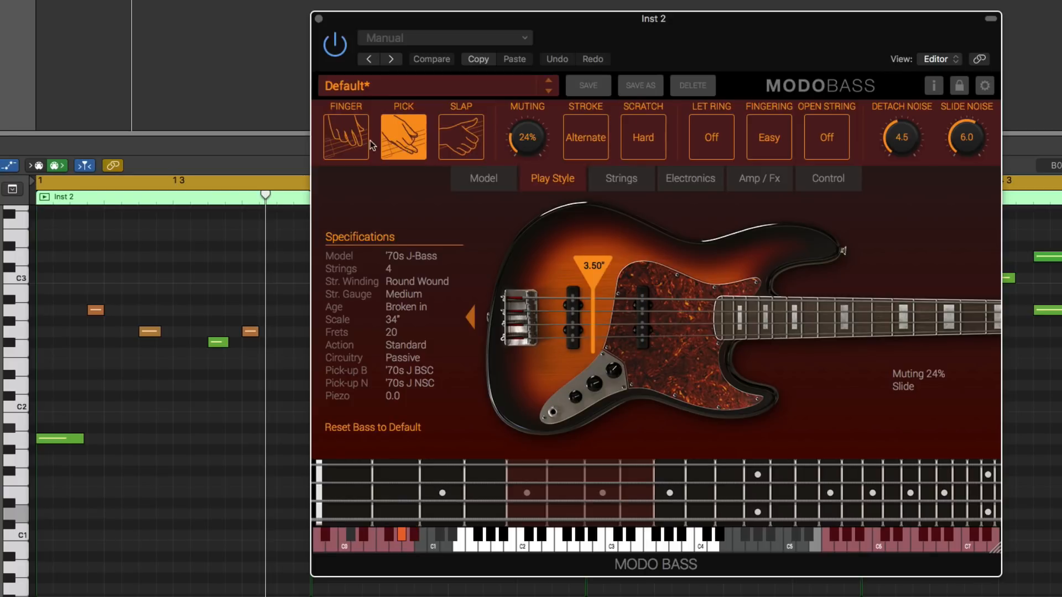
pyautogui.click(350, 144)
pyautogui.moveTo(632, 276)
pyautogui.mouseDown()
pyautogui.moveTo(559, 277)
pyautogui.moveTo(698, 277)
pyautogui.moveTo(564, 278)
pyautogui.mouseUp()
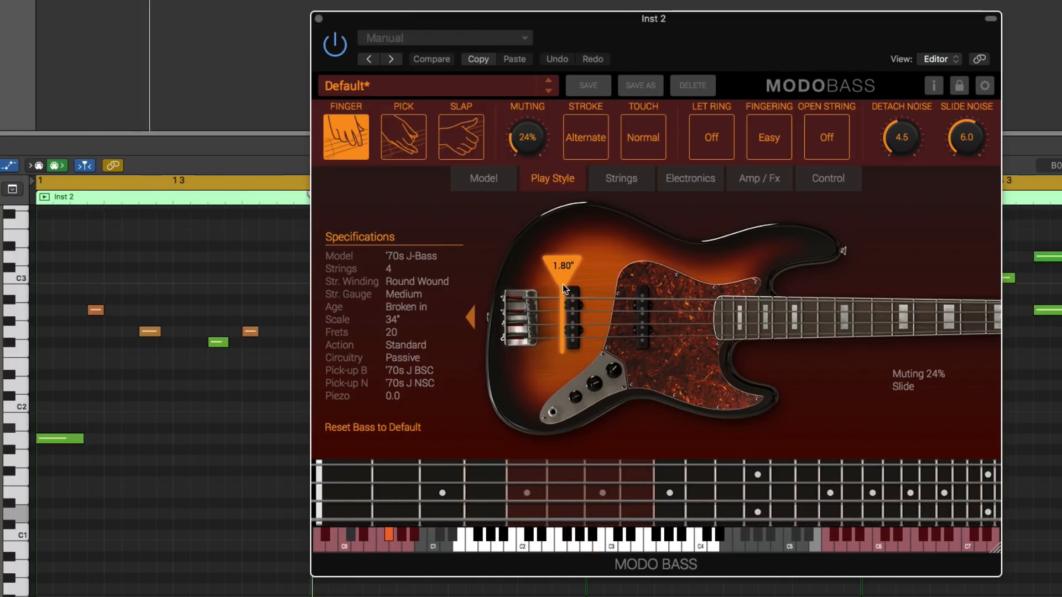
pyautogui.moveTo(562, 279)
pyautogui.mouseDown()
pyautogui.moveTo(707, 289)
pyautogui.moveTo(606, 279)
pyautogui.mouseUp()
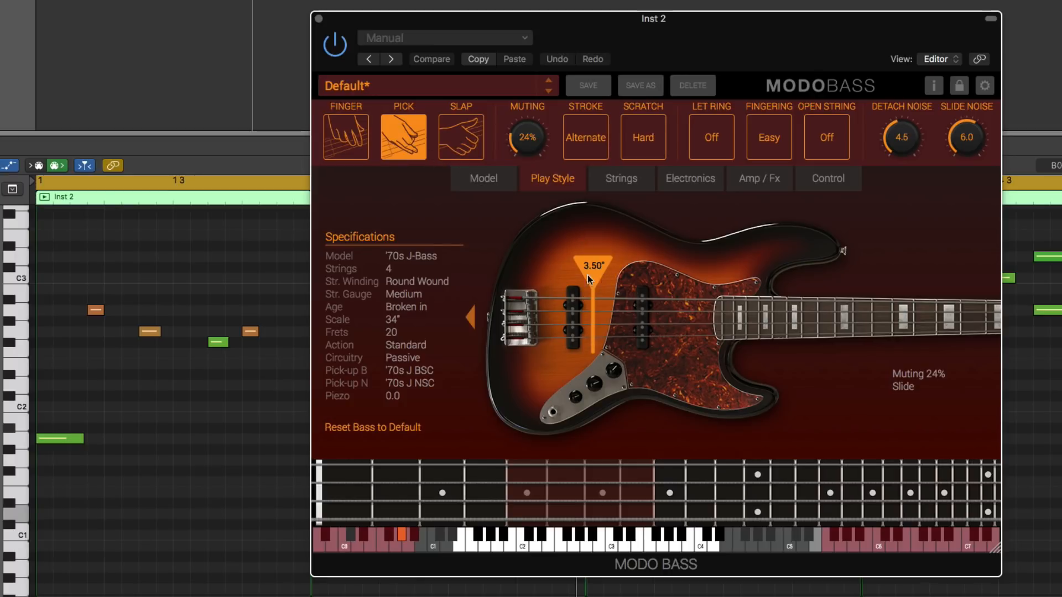
# Shift the pick position toward the bridge, look at Slap, and set the Finger plucking position to 2.01".
pyautogui.moveTo(599, 271)
pyautogui.mouseDown()
pyautogui.moveTo(491, 268)
pyautogui.moveTo(702, 284)
pyautogui.moveTo(562, 279)
pyautogui.moveTo(631, 280)
pyautogui.moveTo(574, 279)
pyautogui.mouseUp()
pyautogui.click(478, 159)
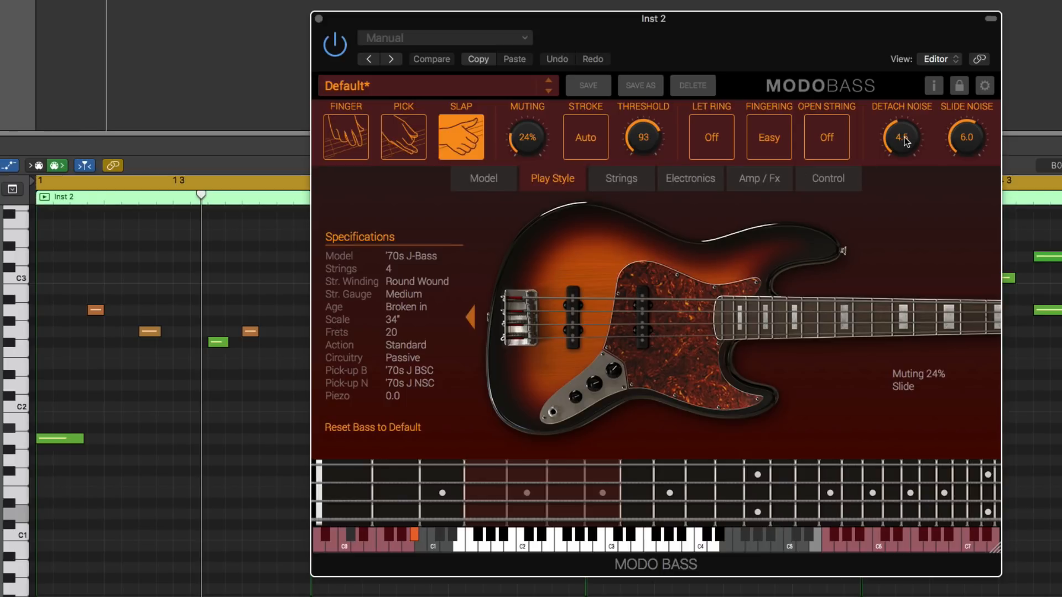
pyautogui.click(361, 146)
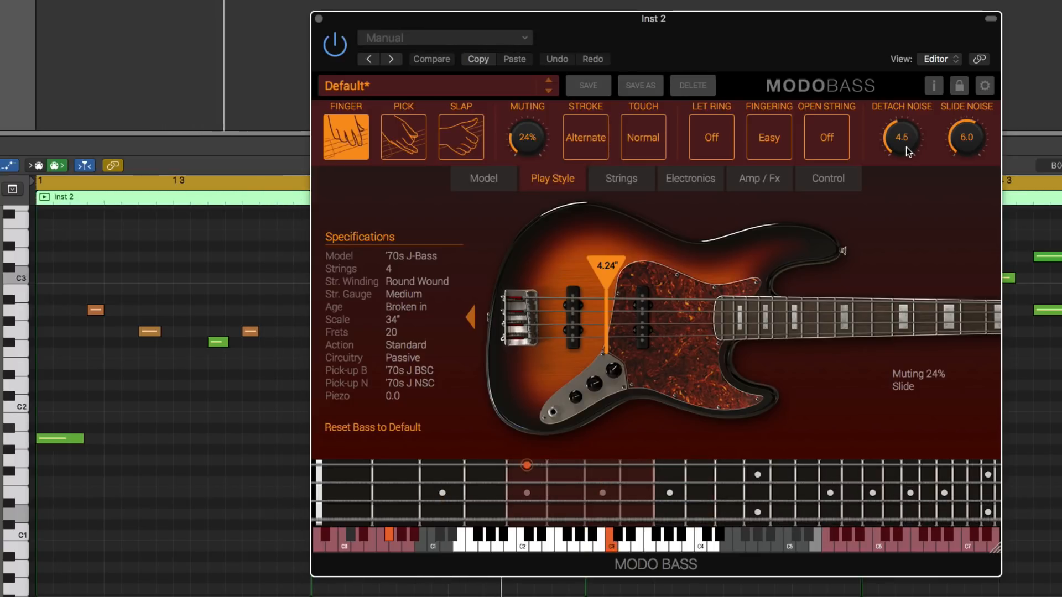
pyautogui.moveTo(607, 268); pyautogui.dragTo(564, 270)
# Audition a raised Detach Noise and 0.0, and set Detach Noise to 5.2 and Slide Noise to 6.1.
pyautogui.moveTo(900, 139); pyautogui.dragTo(889, 43)
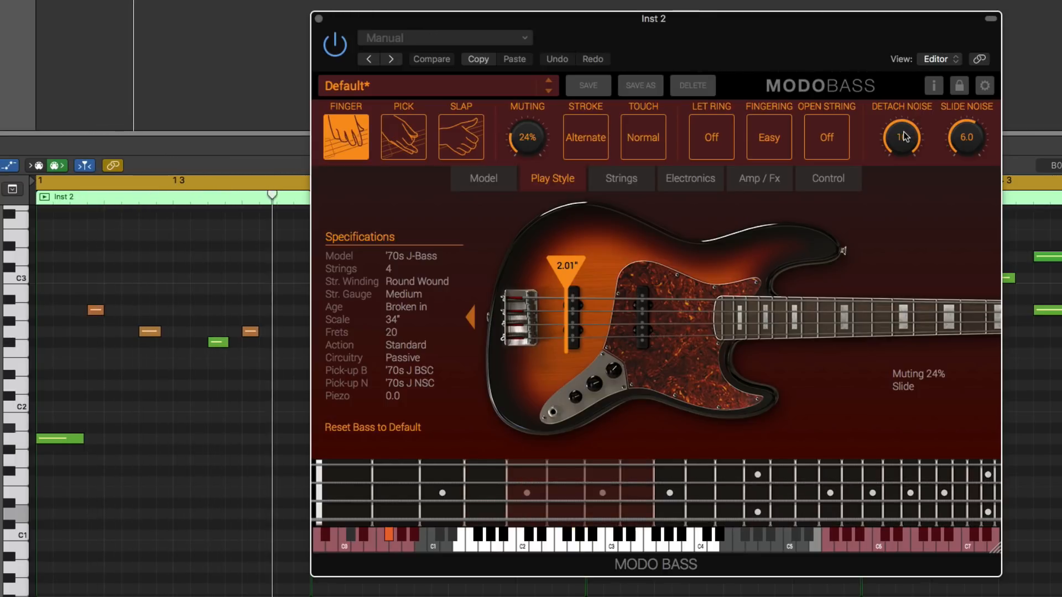
pyautogui.moveTo(904, 131); pyautogui.dragTo(931, 314)
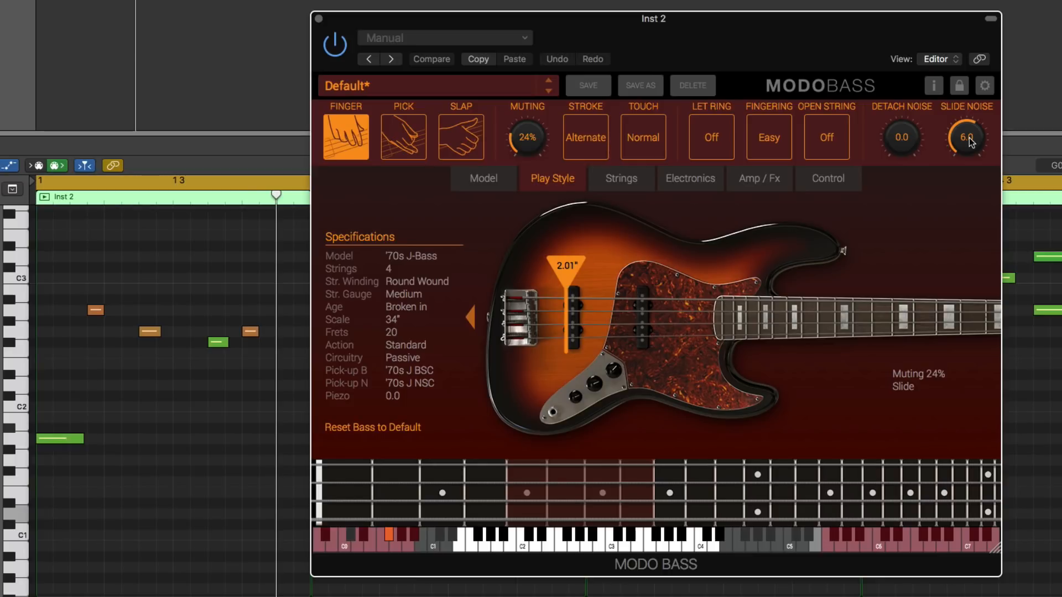
pyautogui.moveTo(911, 141); pyautogui.dragTo(914, 110)
pyautogui.moveTo(908, 54); pyautogui.dragTo(908, 56)
# Select the Slap play style and move the plug-in window aside to uncover more of the piano roll.
pyautogui.click(470, 144)
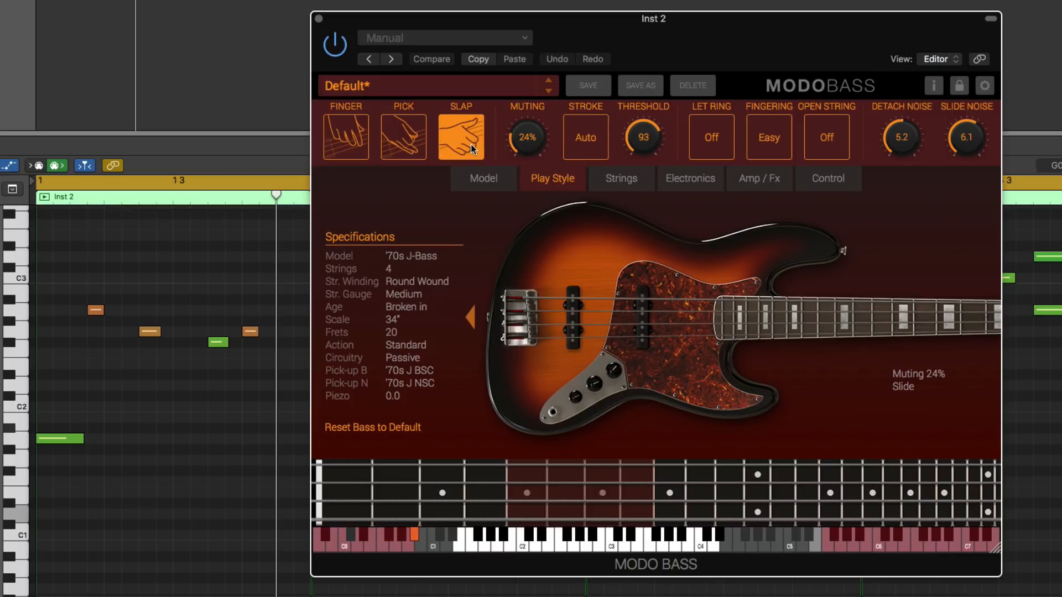
pyautogui.moveTo(615, 18); pyautogui.dragTo(690, 0)
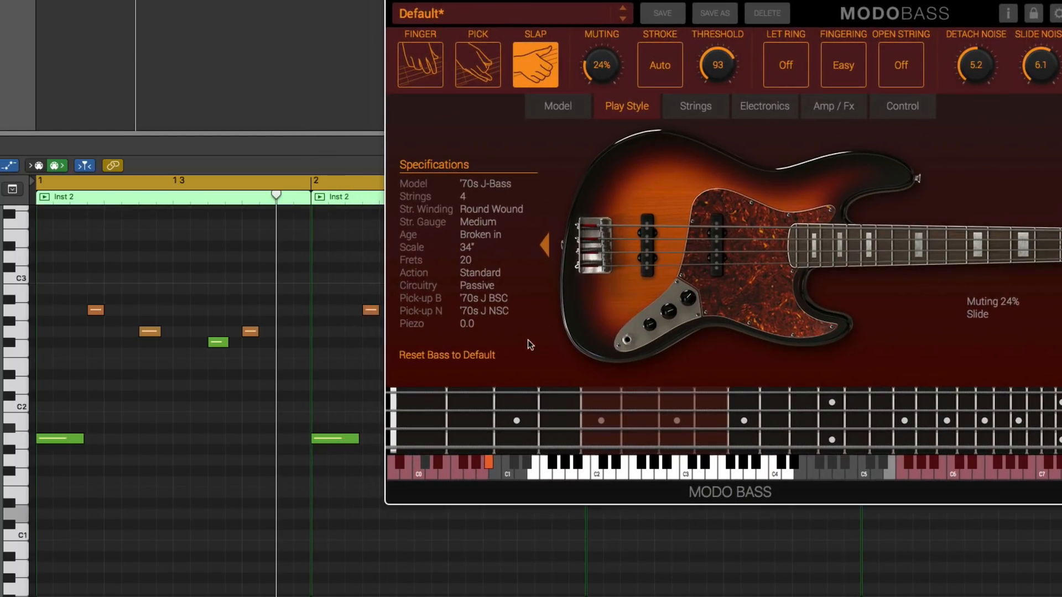
# Compare the Finger, Pick and Slap play styles by switching between them, ending on Finger.
pyautogui.click(438, 67)
pyautogui.click(474, 67)
pyautogui.click(544, 69)
pyautogui.click(436, 67)
pyautogui.click(550, 76)
pyautogui.click(438, 70)
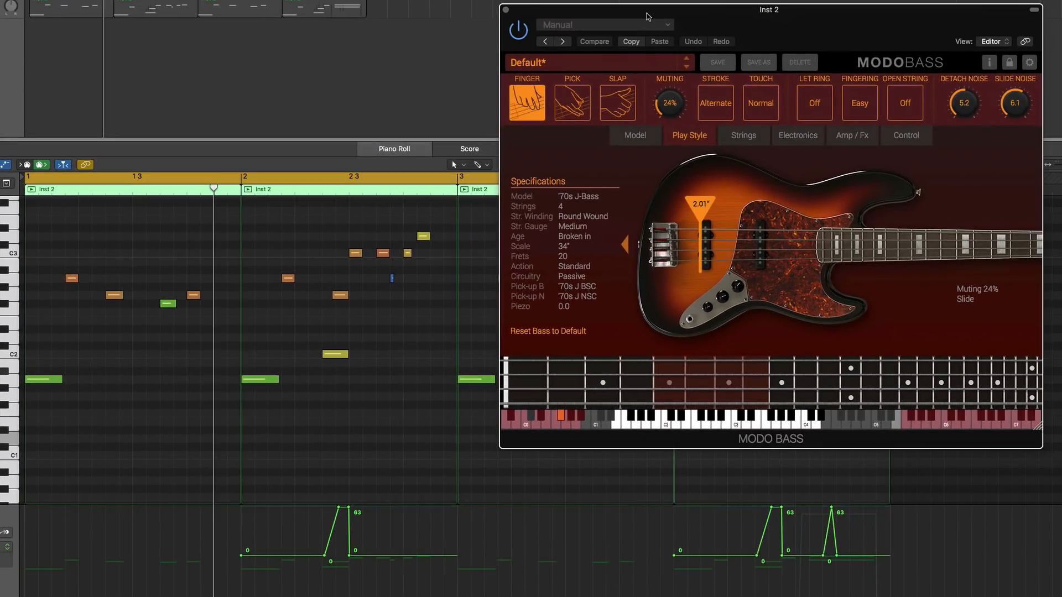
# Look up the Finger, Pick and Slap mode keyswitches in the Control settings, comparing them with the Play Style settings.
pyautogui.click(916, 139)
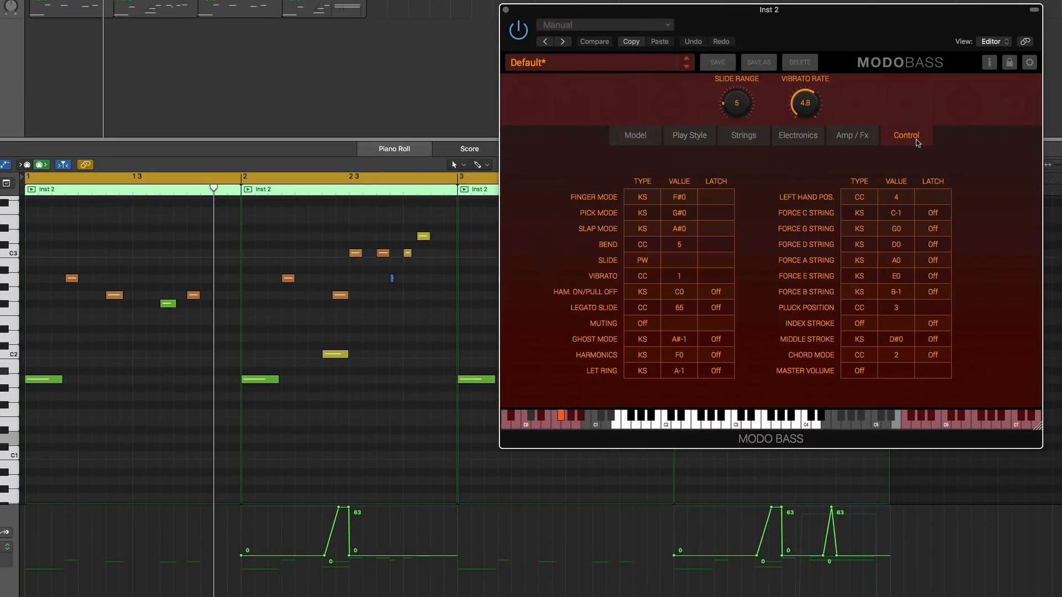
pyautogui.click(681, 137)
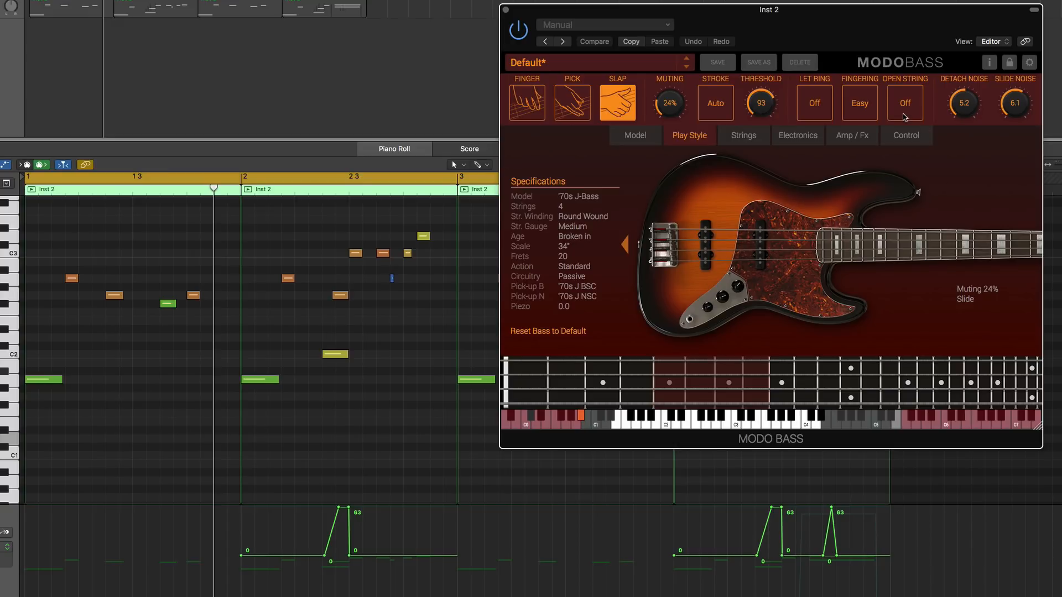
pyautogui.click(908, 135)
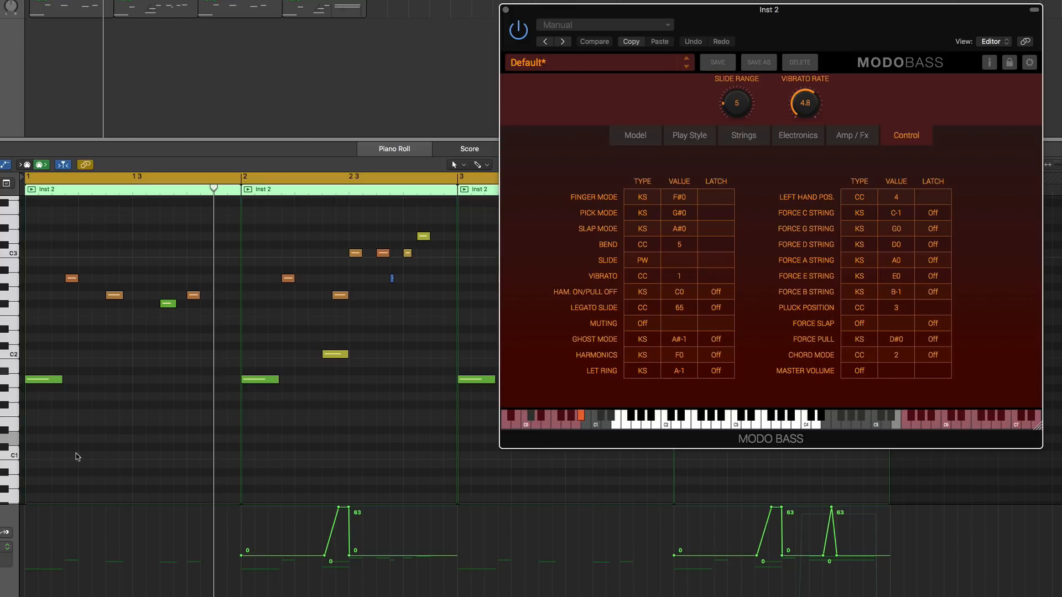
pyautogui.click(688, 139)
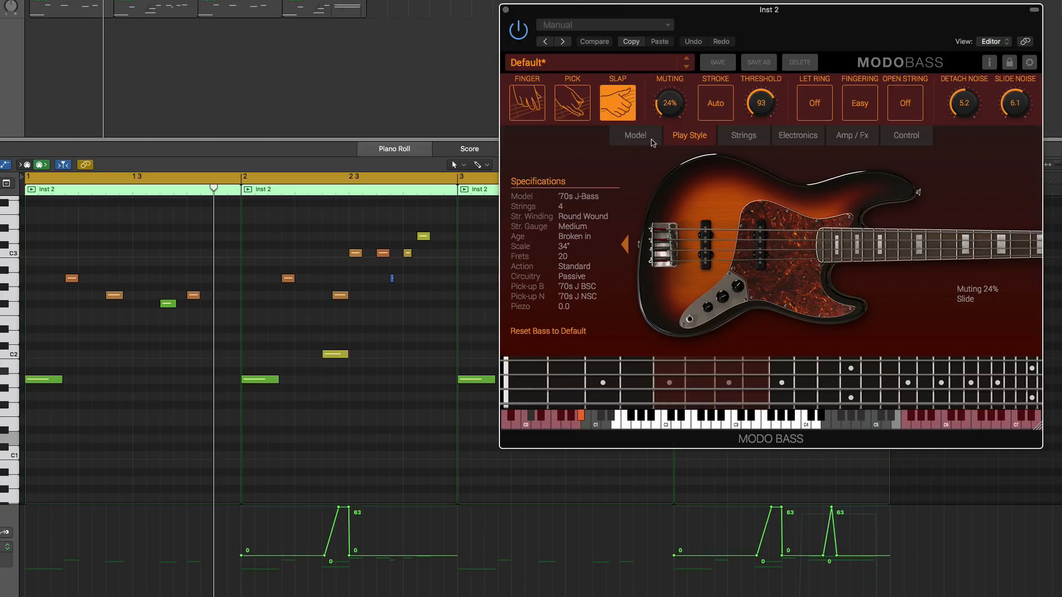
pyautogui.click(917, 140)
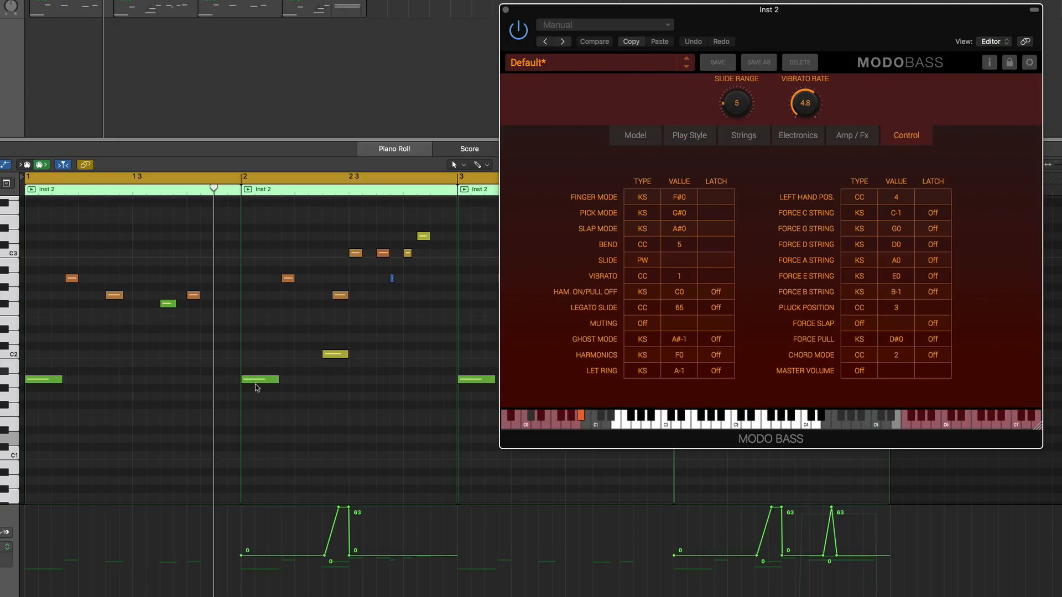
# Draw a keyswitch note at the start of bar 1 with the Pencil tool and place it on A#0 for Slap mode.
pyautogui.rightClick(139, 467)
pyautogui.click(158, 481)
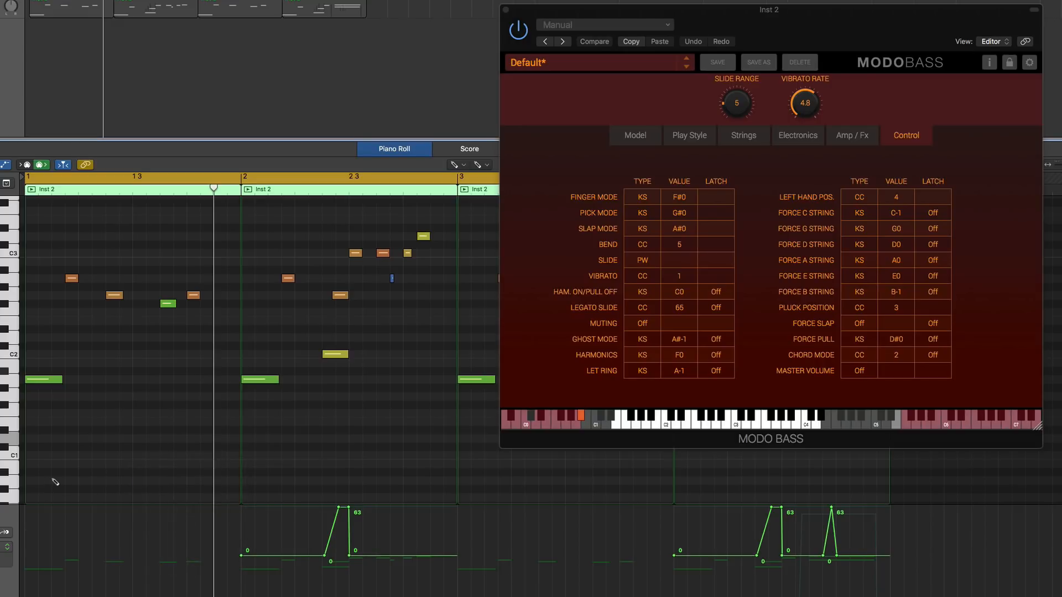
pyautogui.scroll(-6, 52, 480)
pyautogui.scroll(-1, 56, 482)
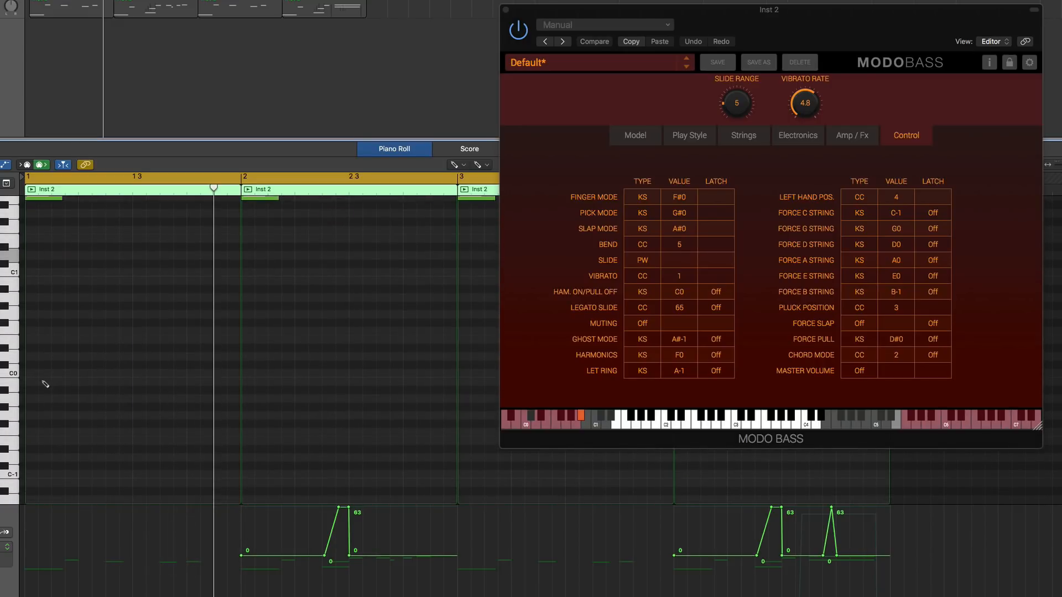
pyautogui.scroll(4, 122, 282)
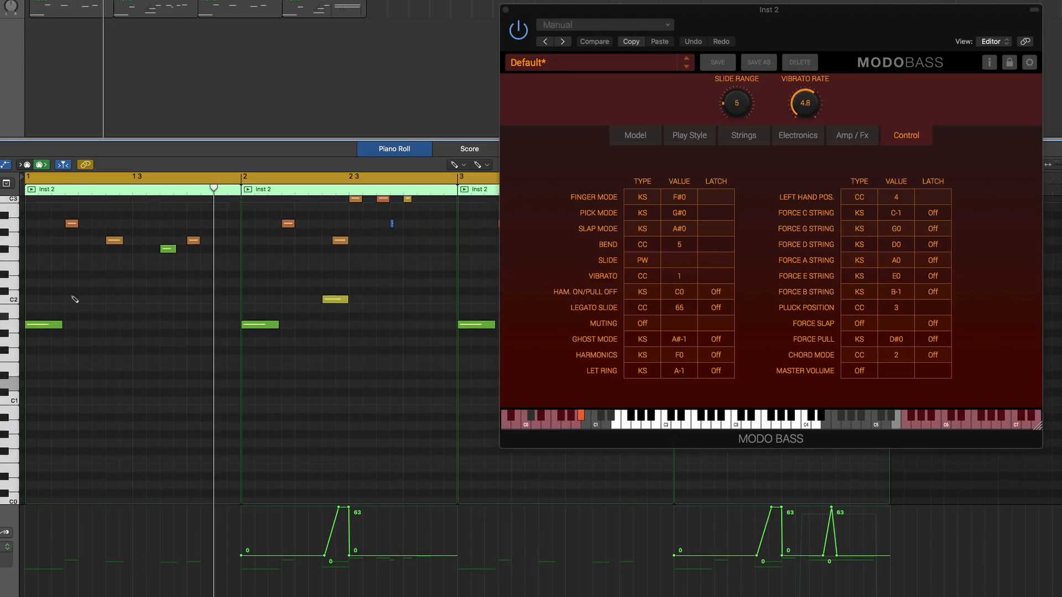
pyautogui.scroll(-4, 147, 367)
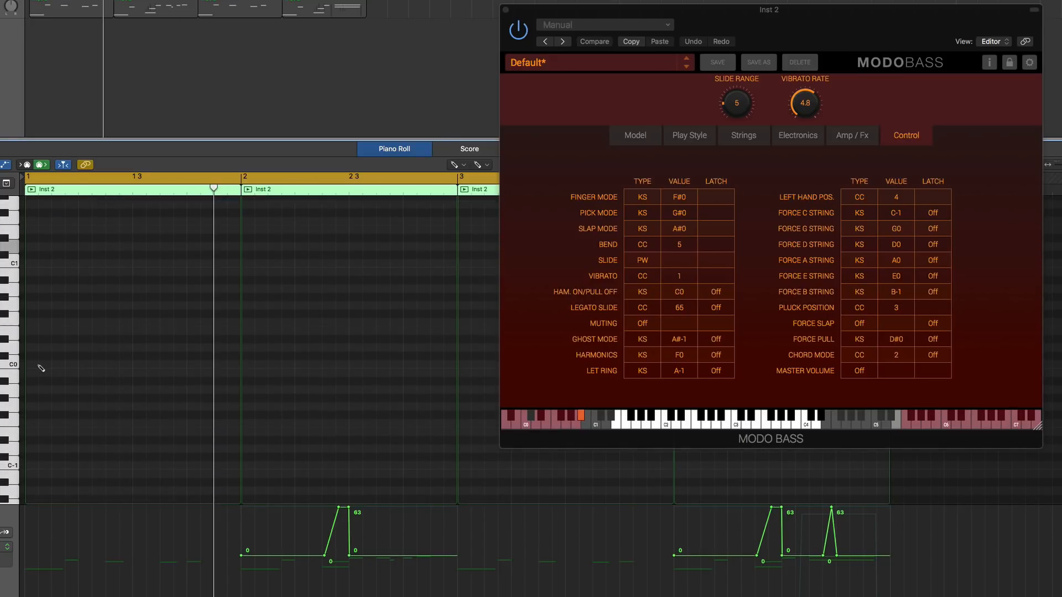
pyautogui.click(42, 365)
pyautogui.click(49, 365)
pyautogui.moveTo(49, 365); pyautogui.dragTo(38, 285)
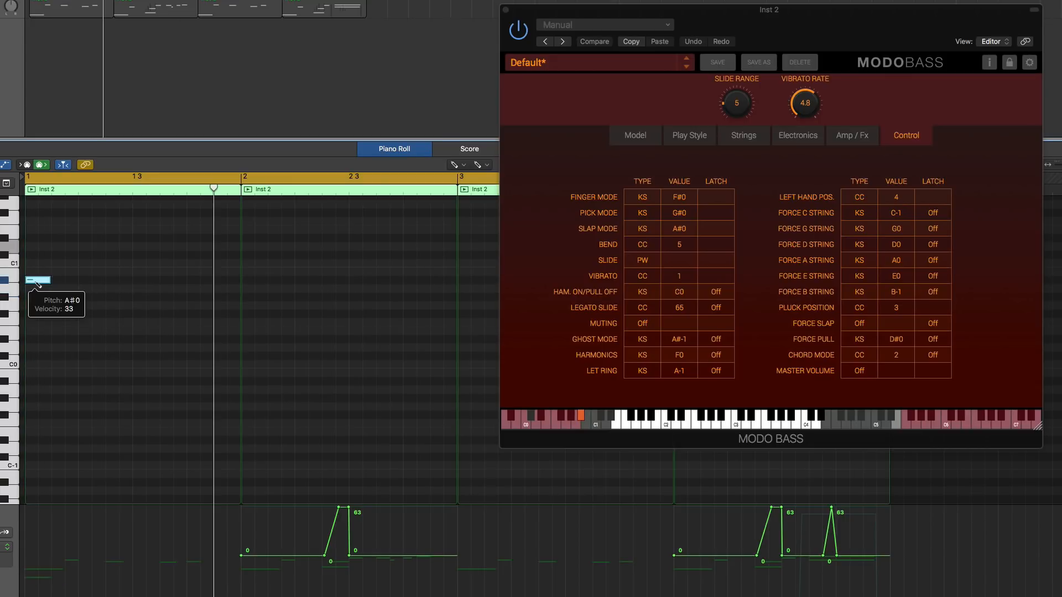
# Play the bass line with the Slap style showing and set Muting to 46%.
pyautogui.scroll(8, 138, 310)
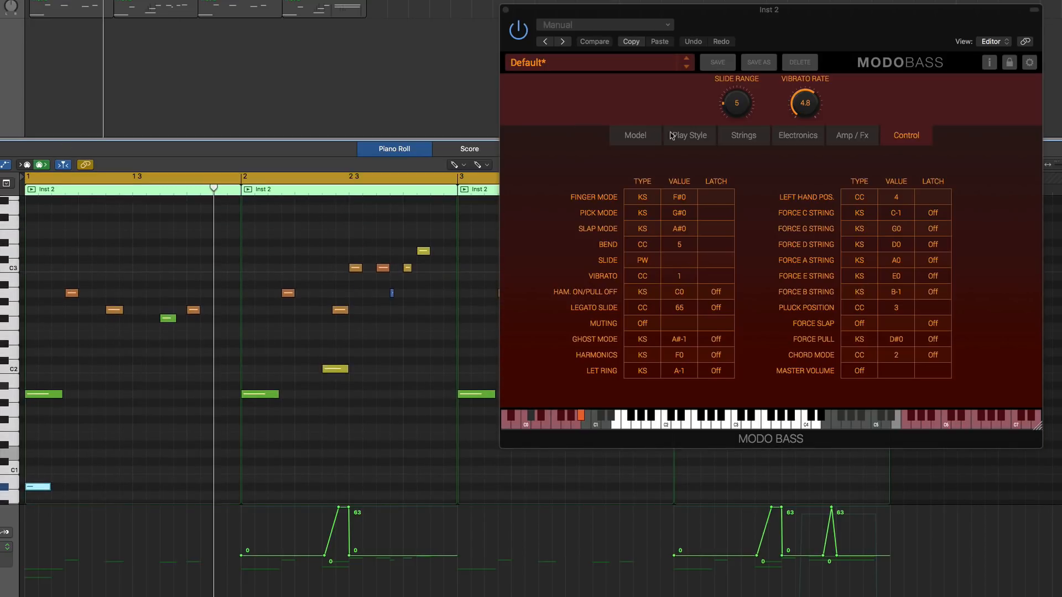
pyautogui.click(688, 136)
pyautogui.press('space')
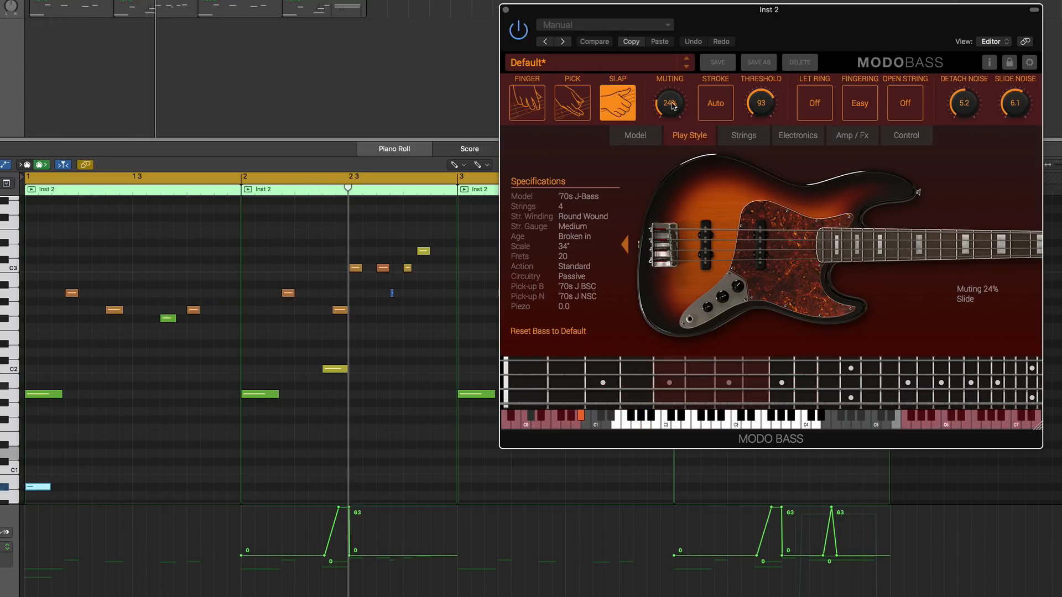
pyautogui.moveTo(672, 105); pyautogui.dragTo(674, 74)
pyautogui.press('space')
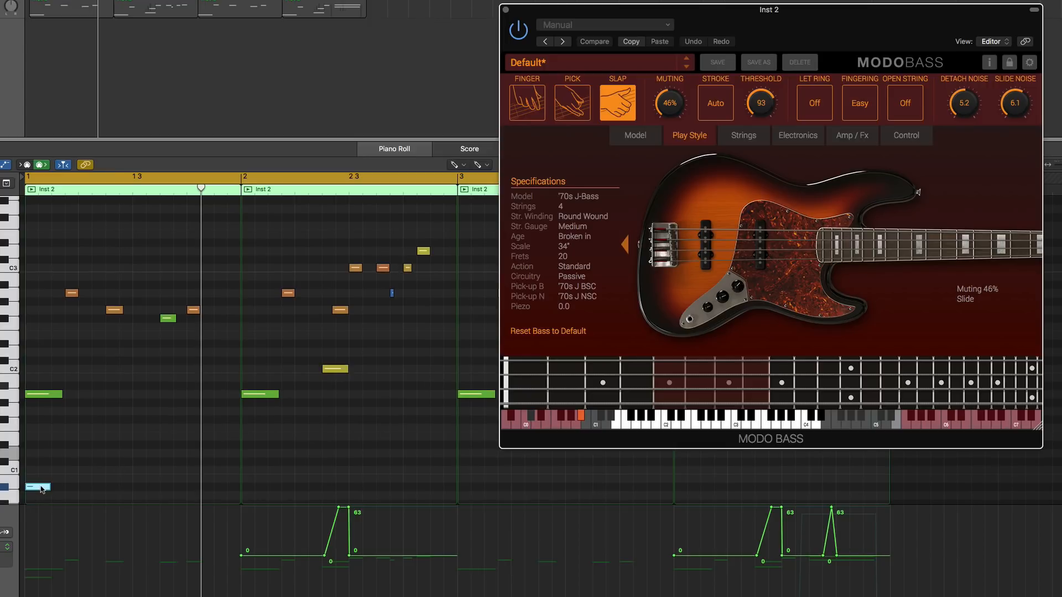
# Copy the A#0 keyswitch note to beat 3 of bar 2, lengthen it to span the closing notes, and return to the Pointer tool.
pyautogui.moveTo(41, 490); pyautogui.dragTo(369, 488)
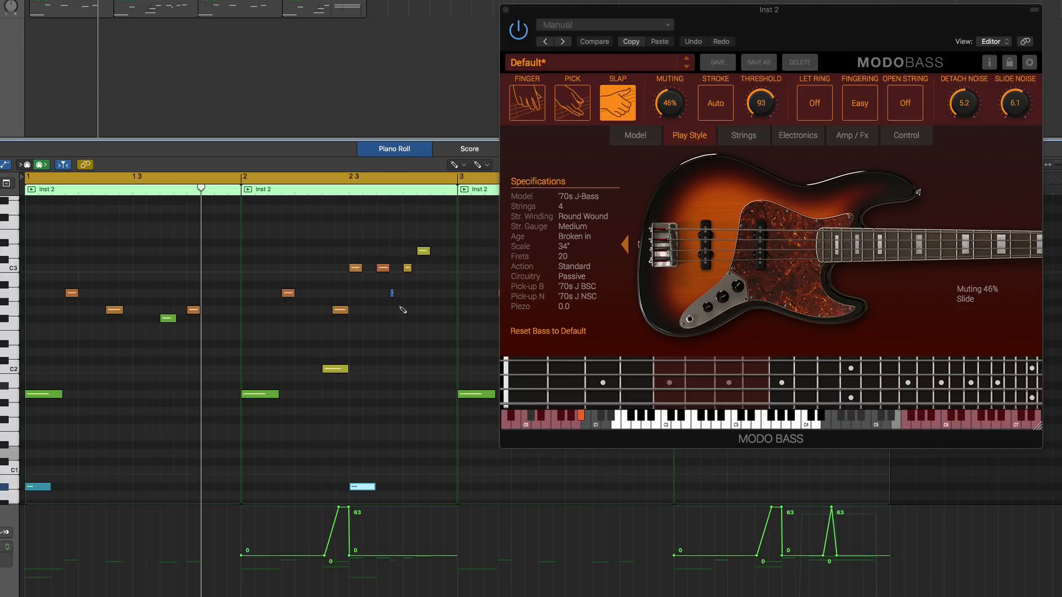
pyautogui.moveTo(374, 487); pyautogui.dragTo(427, 488)
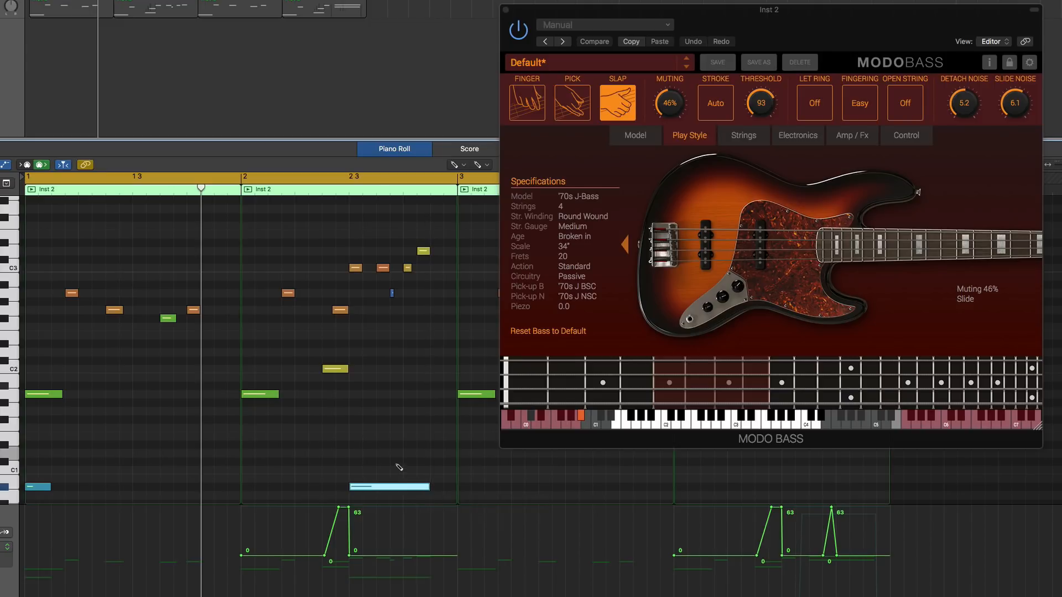
pyautogui.press('t')
pyautogui.press('t')
# Check the Finger mode keyswitch in the Control settings and lower the long bar 2 keyswitch note to F#0.
pyautogui.click(909, 141)
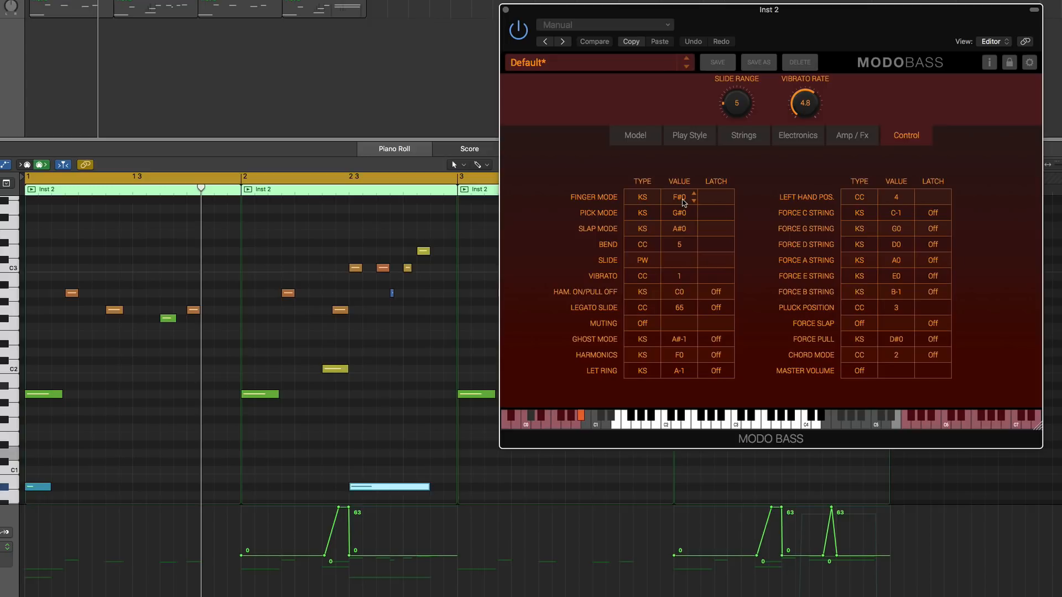
pyautogui.click(389, 489)
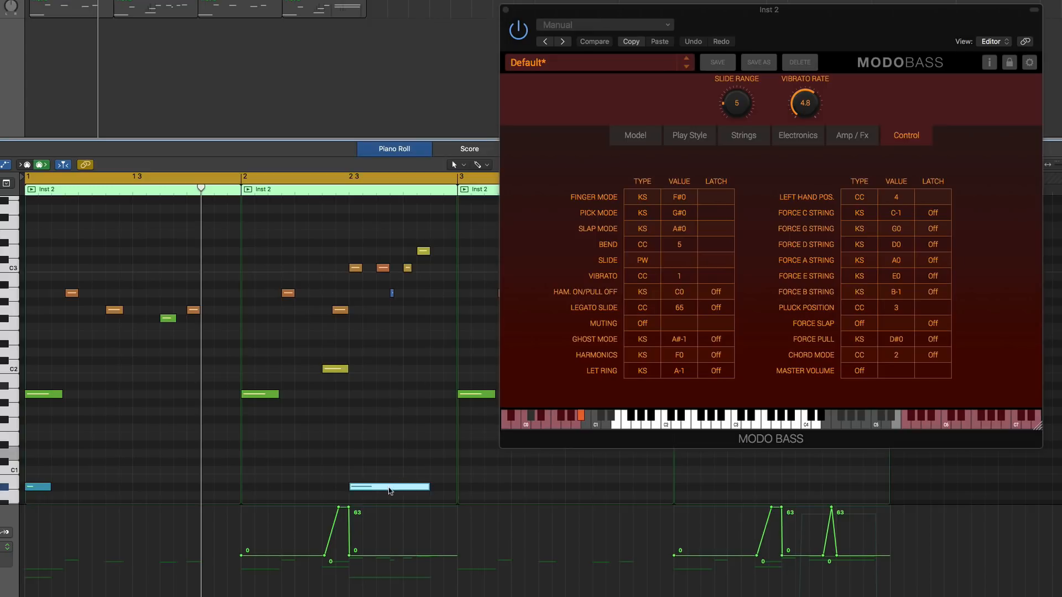
pyautogui.scroll(-5, 389, 487)
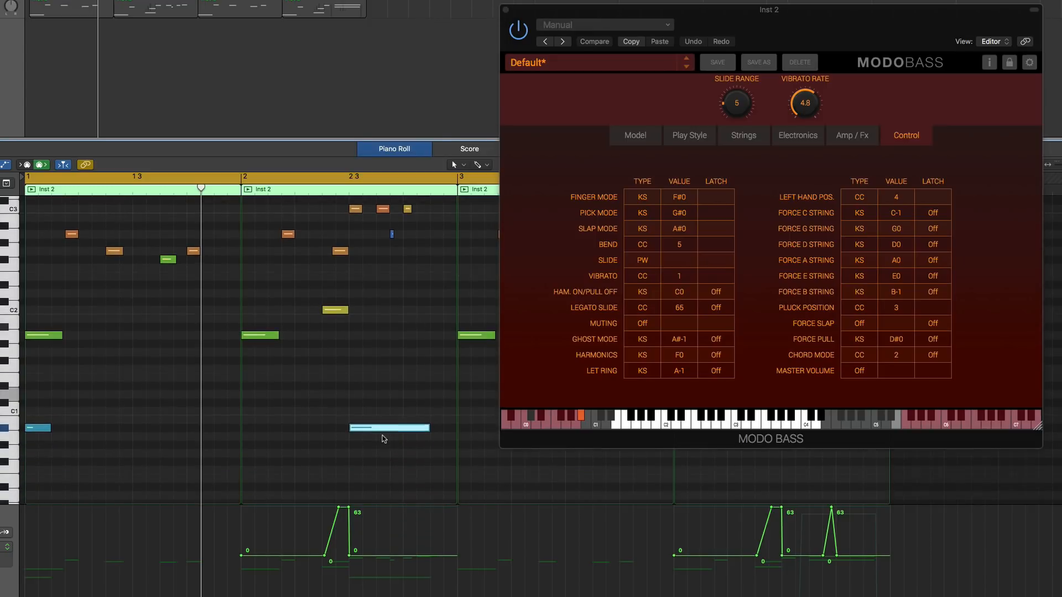
pyautogui.moveTo(378, 428); pyautogui.dragTo(379, 462)
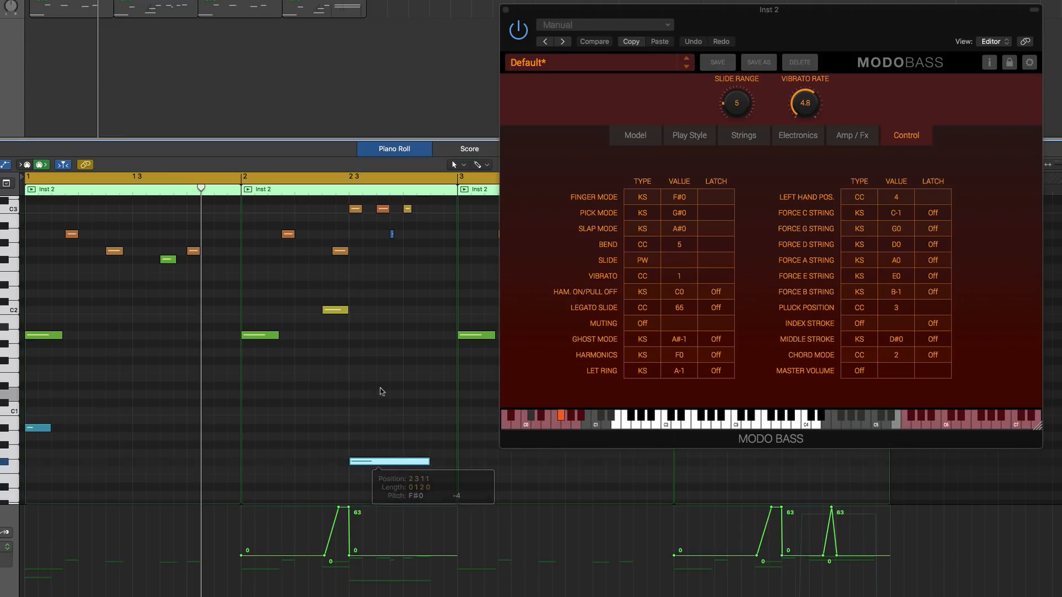
pyautogui.scroll(2, 374, 332)
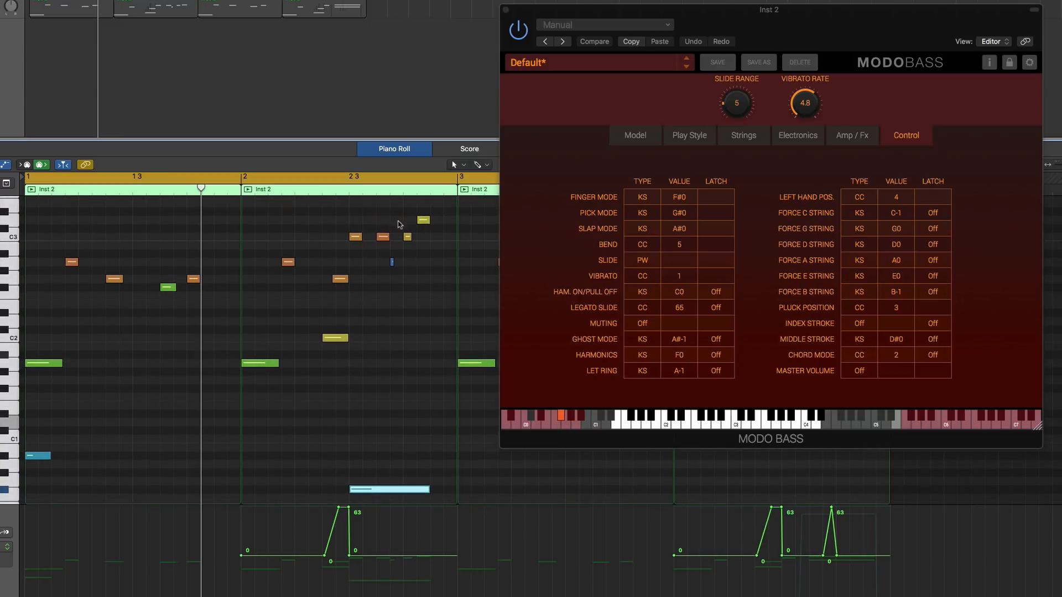
pyautogui.scroll(-1, 409, 237)
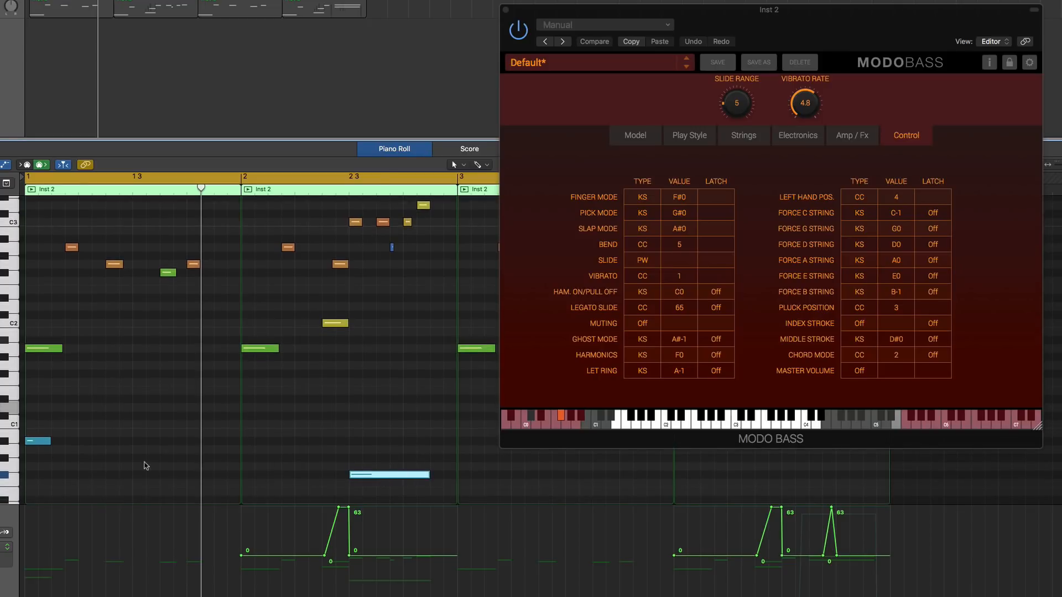
# Copy the A#0 keyswitch note to the start of bar 3, and bring up the Play Style settings.
pyautogui.moveTo(39, 441); pyautogui.dragTo(466, 443)
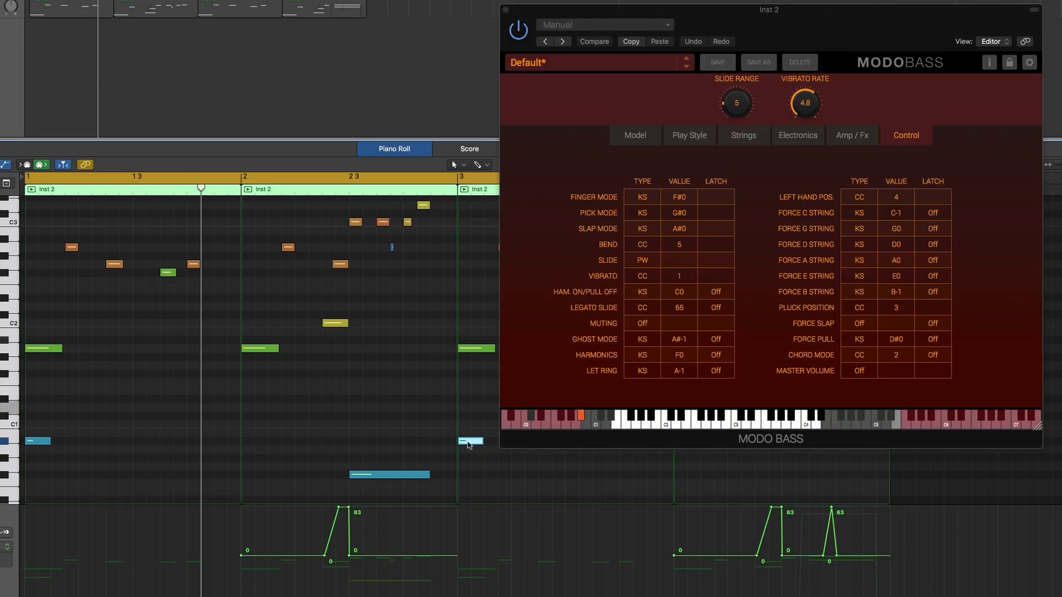
pyautogui.moveTo(468, 445)
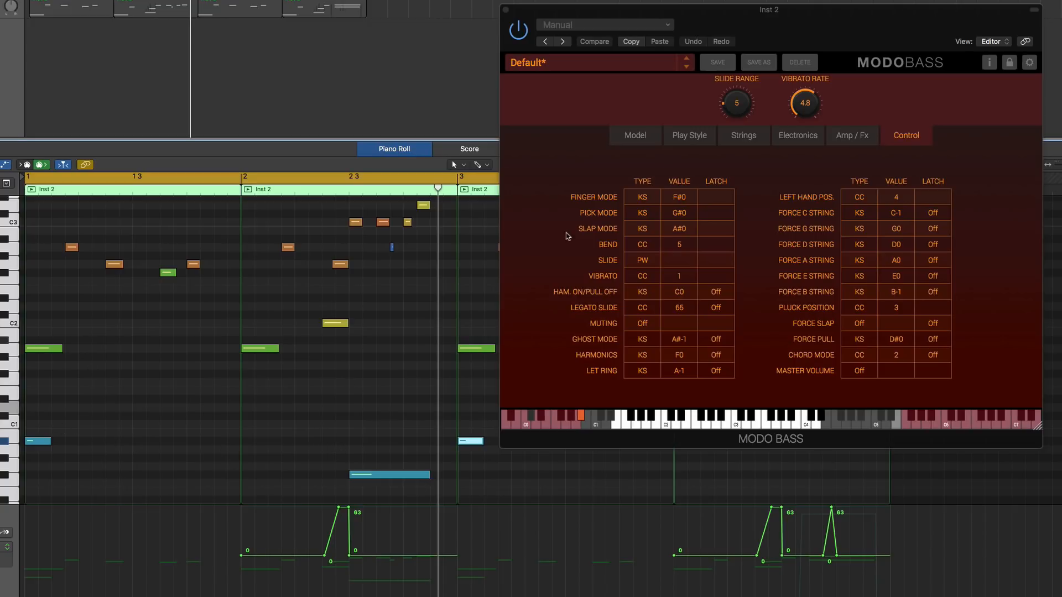
pyautogui.click(685, 141)
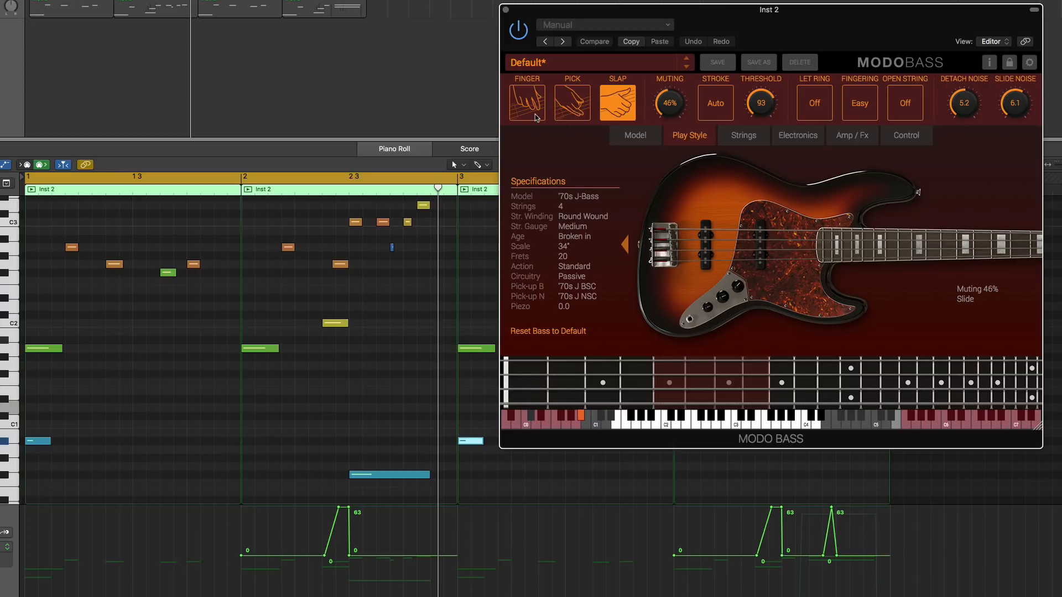
pyautogui.moveTo(627, 10); pyautogui.dragTo(633, 10)
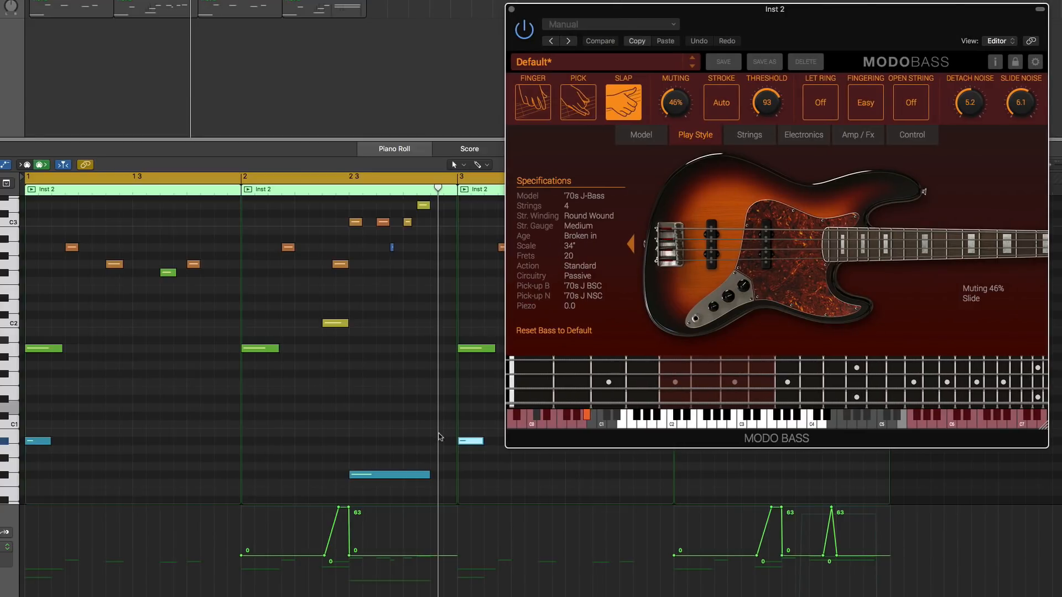
# Trigger the F#0 and A#0 keyswitch notes to check the style switching, and delete the A#0 copy at bar 3.
pyautogui.click(414, 475)
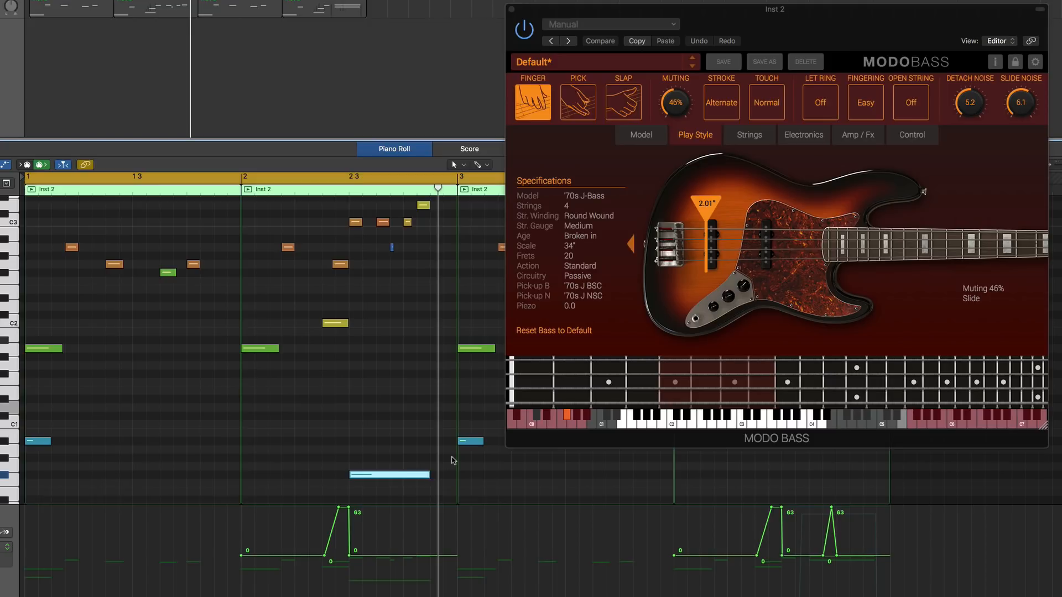
pyautogui.click(471, 442)
pyautogui.press('BackSpace')
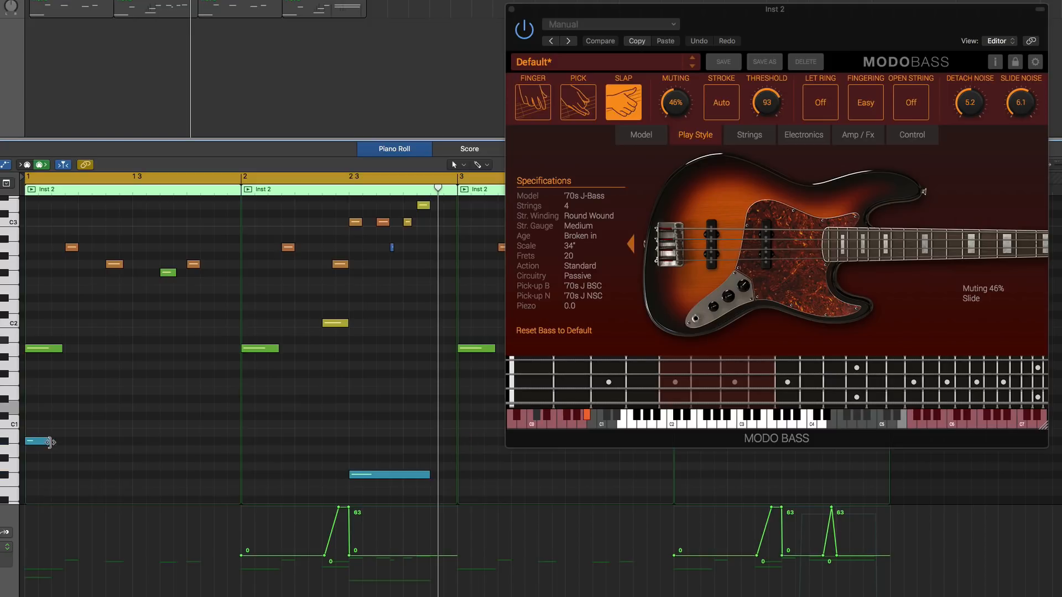
pyautogui.click(369, 475)
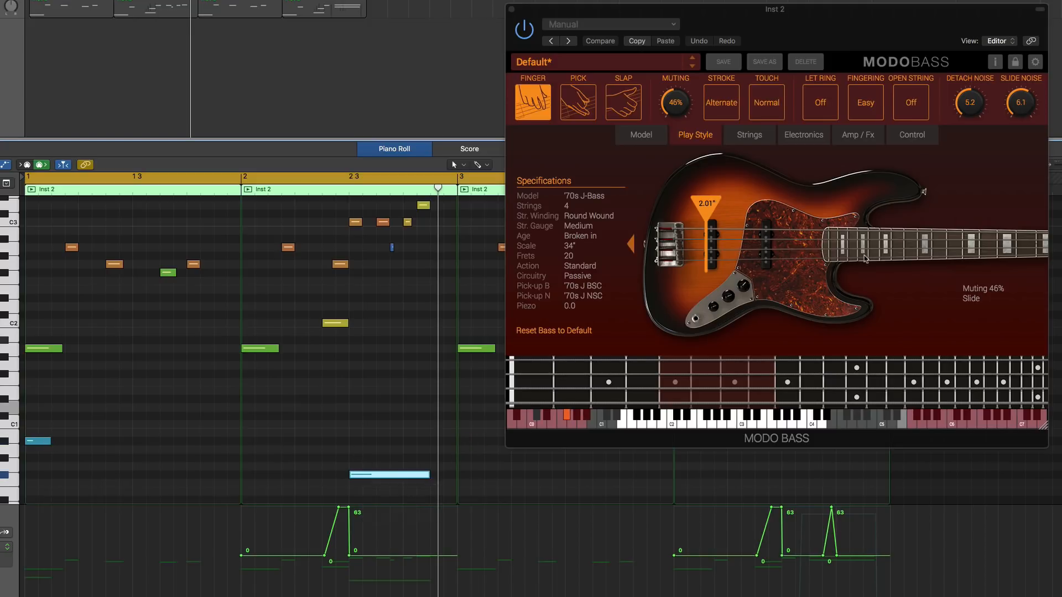
# Look up the Harmonics keyswitch in the Control settings, move the long bar 2 keyswitch note down to F0, and play it back.
pyautogui.click(924, 134)
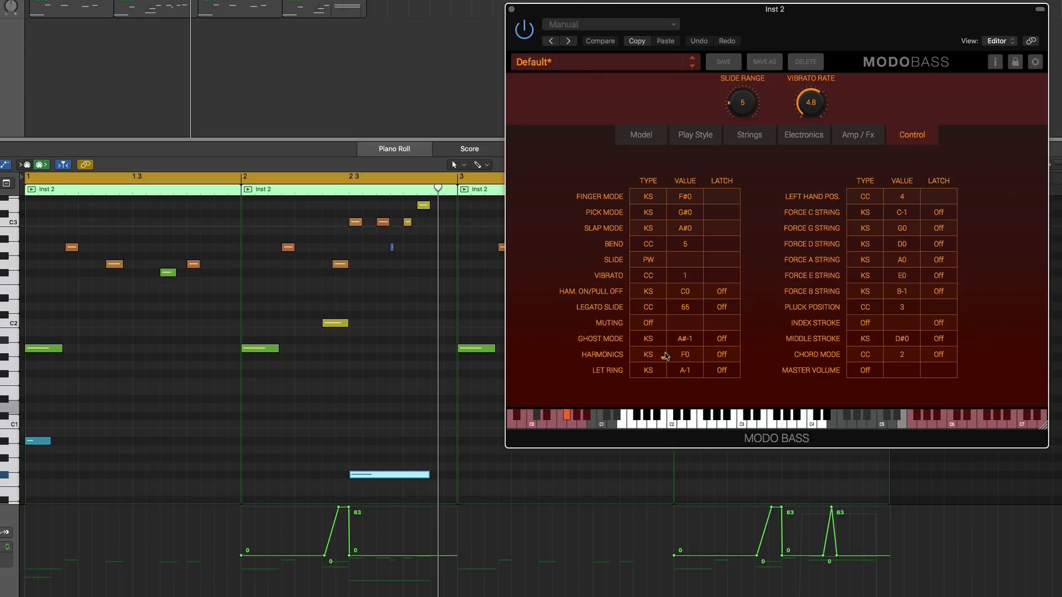
pyautogui.click(700, 350)
pyautogui.click(699, 350)
pyautogui.click(700, 350)
pyautogui.click(700, 359)
pyautogui.moveTo(378, 475); pyautogui.dragTo(378, 483)
pyautogui.press('space')
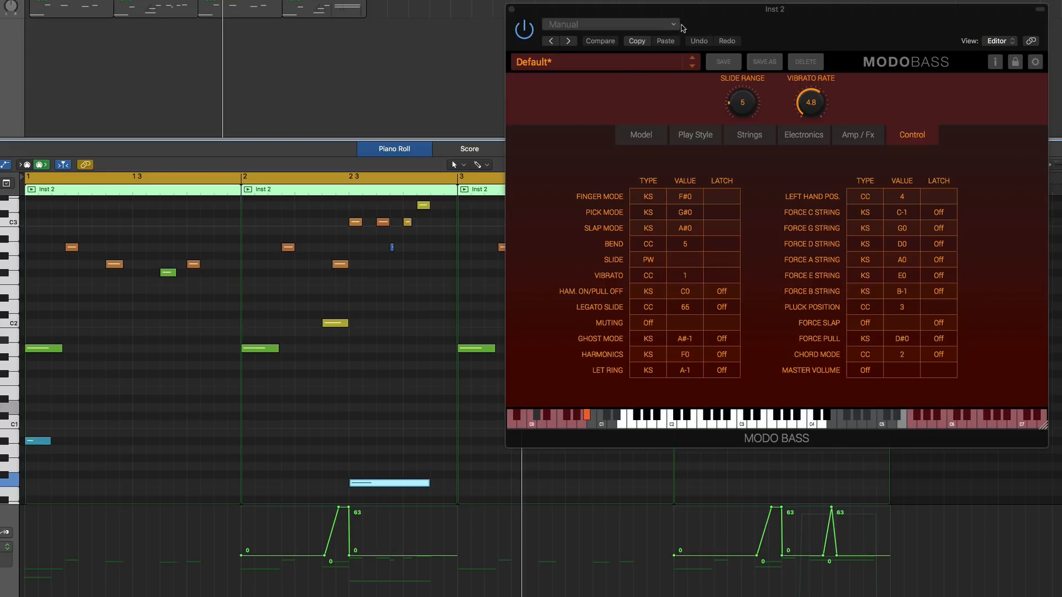
# Move the plug-in window aside to uncover bars 3 and 4 of the piano roll and examine the last notes of bar 4.
pyautogui.moveTo(697, 11); pyautogui.dragTo(117, 0)
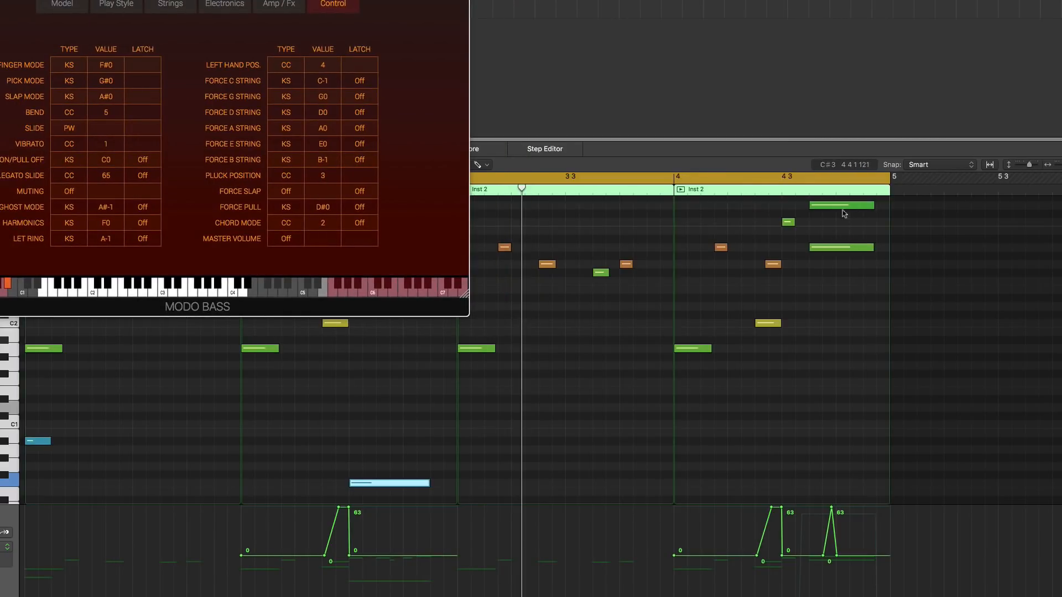
pyautogui.scroll(3, 274, 374)
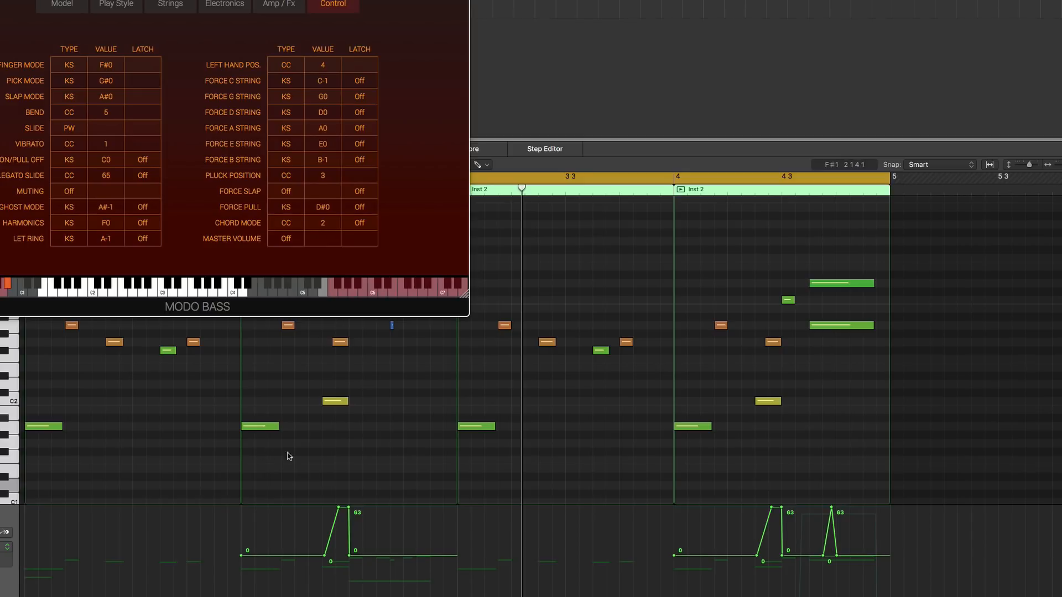
pyautogui.moveTo(366, 315); pyautogui.dragTo(226, 332)
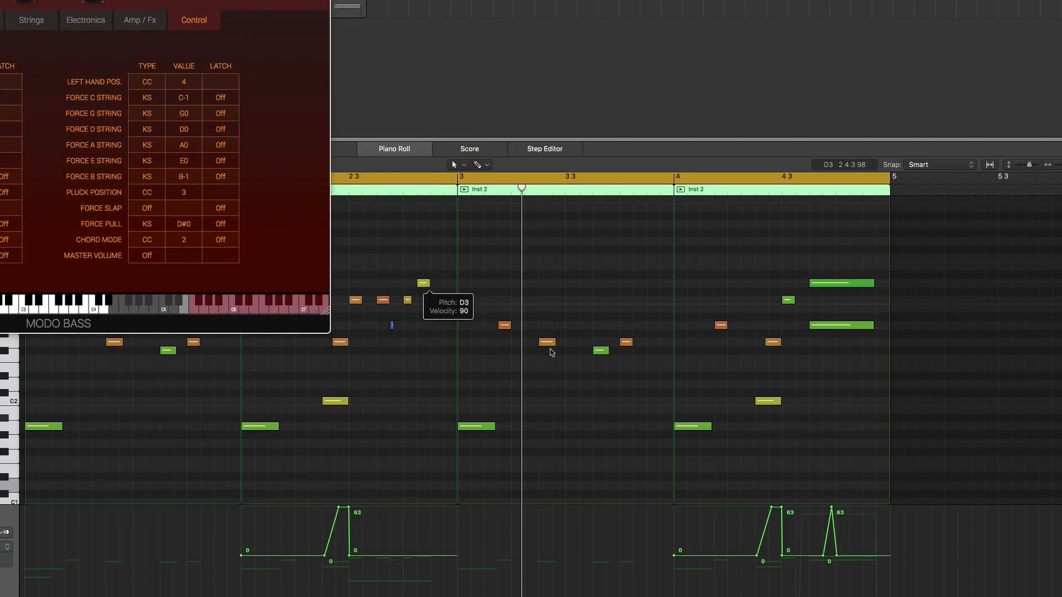
pyautogui.scroll(1, 831, 266)
pyautogui.click(829, 280)
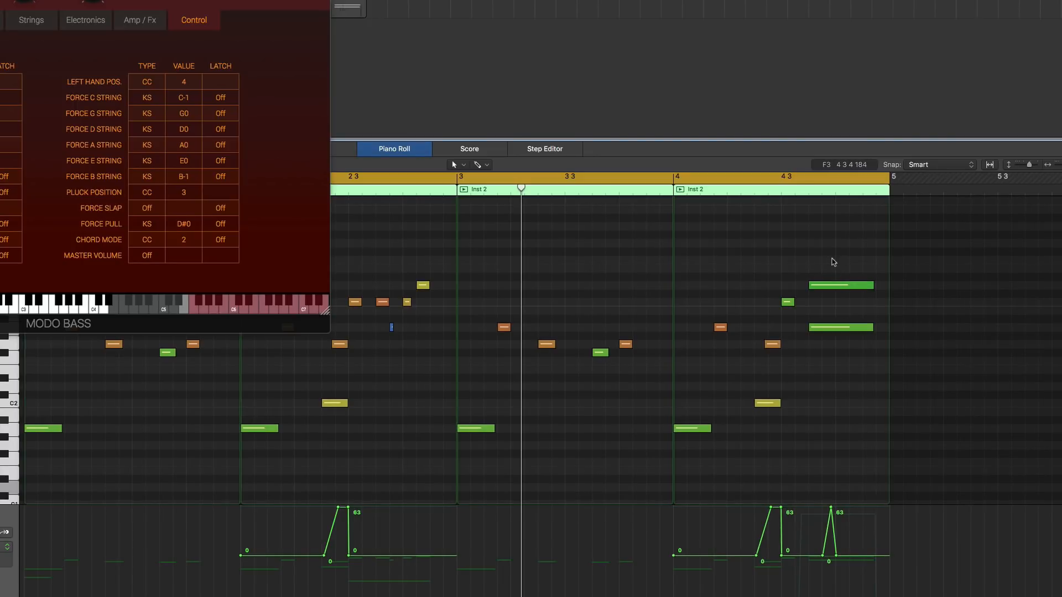
# Select the two long notes at the end of bar 4, check their other controller curve, and return to the pitch bend curve.
pyautogui.moveTo(832, 260); pyautogui.dragTo(836, 356)
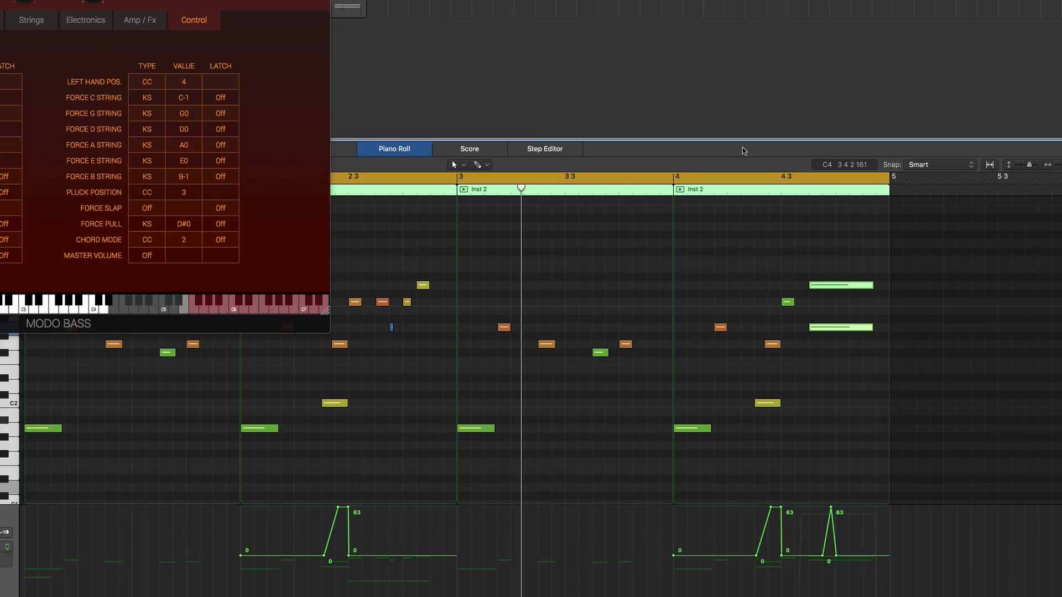
pyautogui.press('ctrl+super+Right')
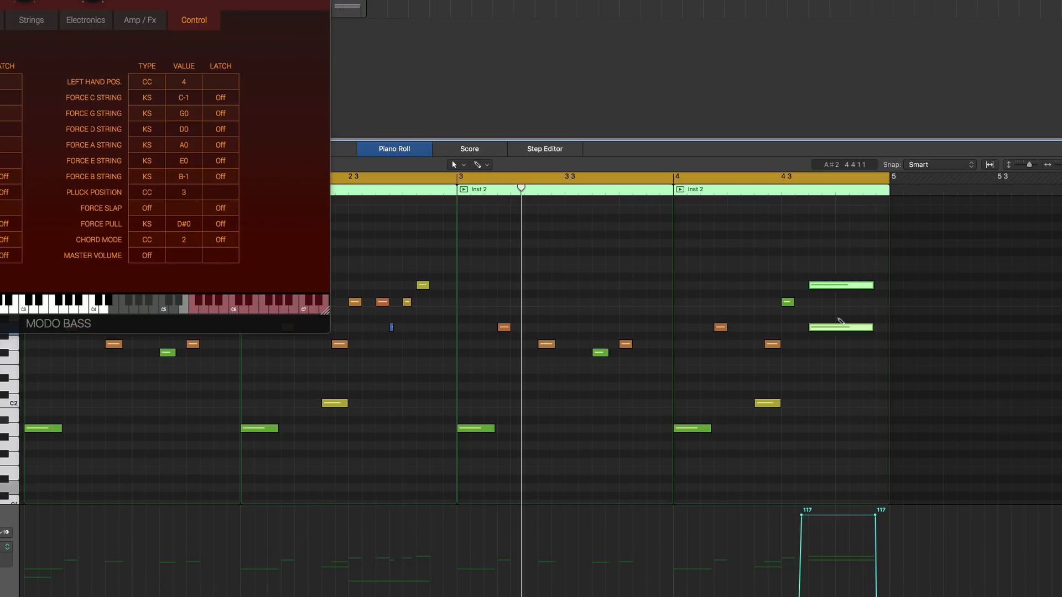
pyautogui.hotkey('ctrl', 'Down')
pyautogui.hotkey('ctrl', 'Down')
pyautogui.hotkey('ctrl', 'Down')
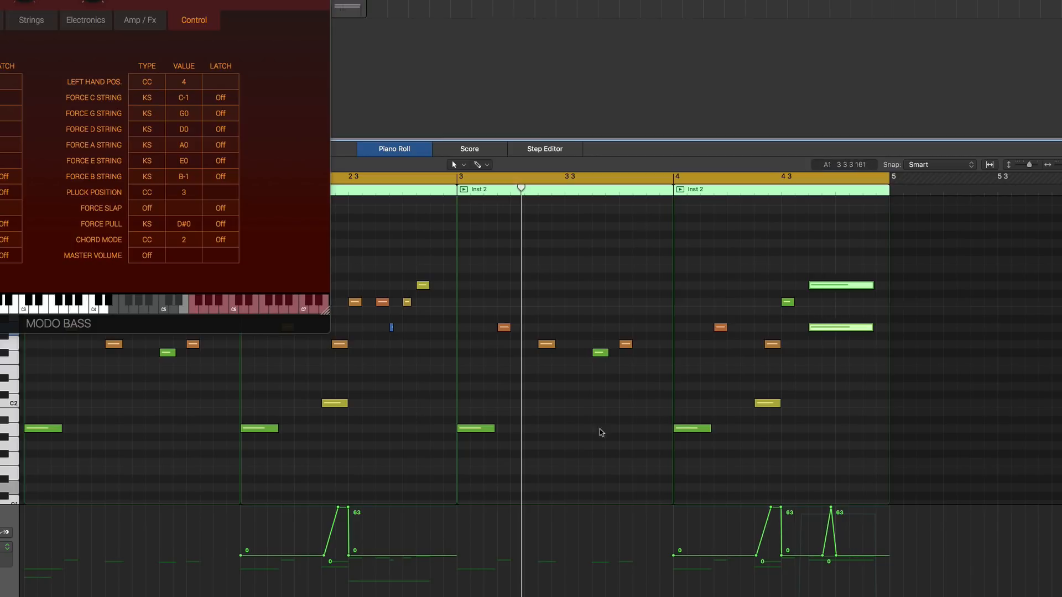
# Move the F0 Harmonics keyswitch note from bar 2 to beneath the last two long notes of bar 4, and play the part.
pyautogui.scroll(-5, 426, 434)
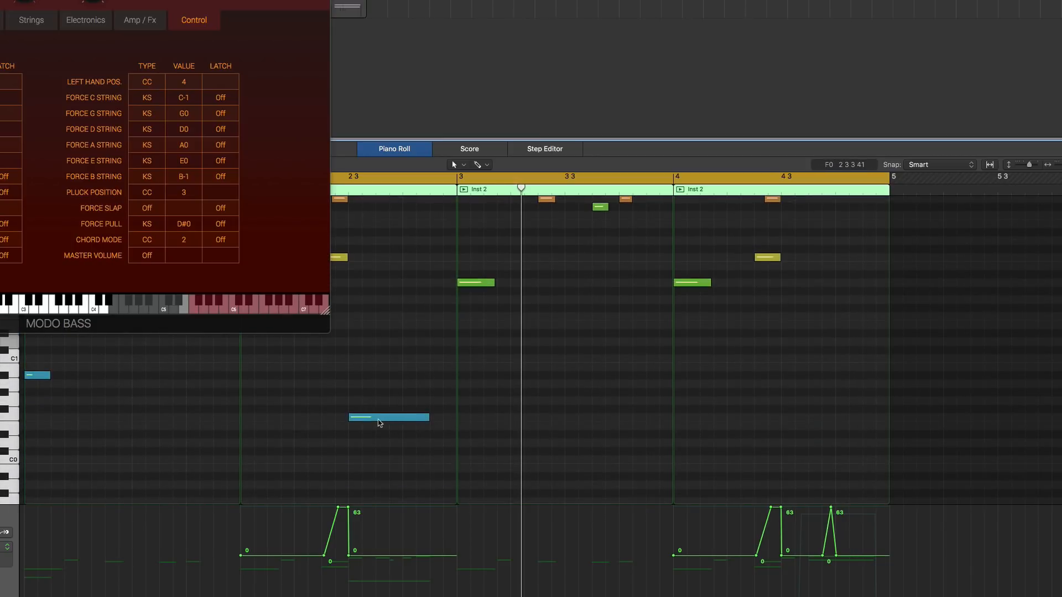
pyautogui.scroll(1, 387, 428)
pyautogui.moveTo(375, 445); pyautogui.dragTo(833, 447)
pyautogui.scroll(4, 844, 307)
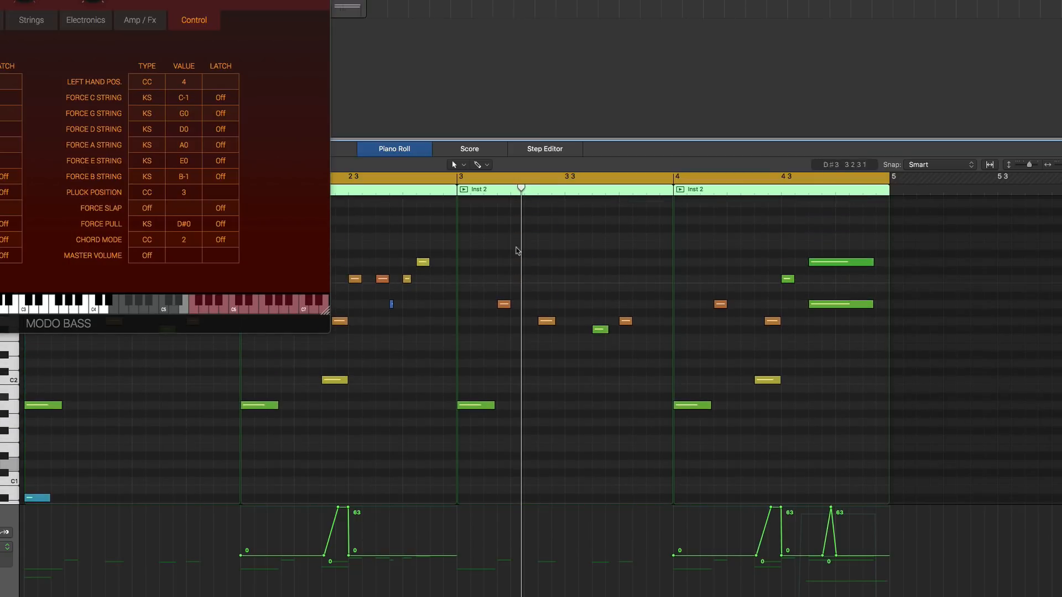
pyautogui.press('space')
pyautogui.scroll(-2, 797, 301)
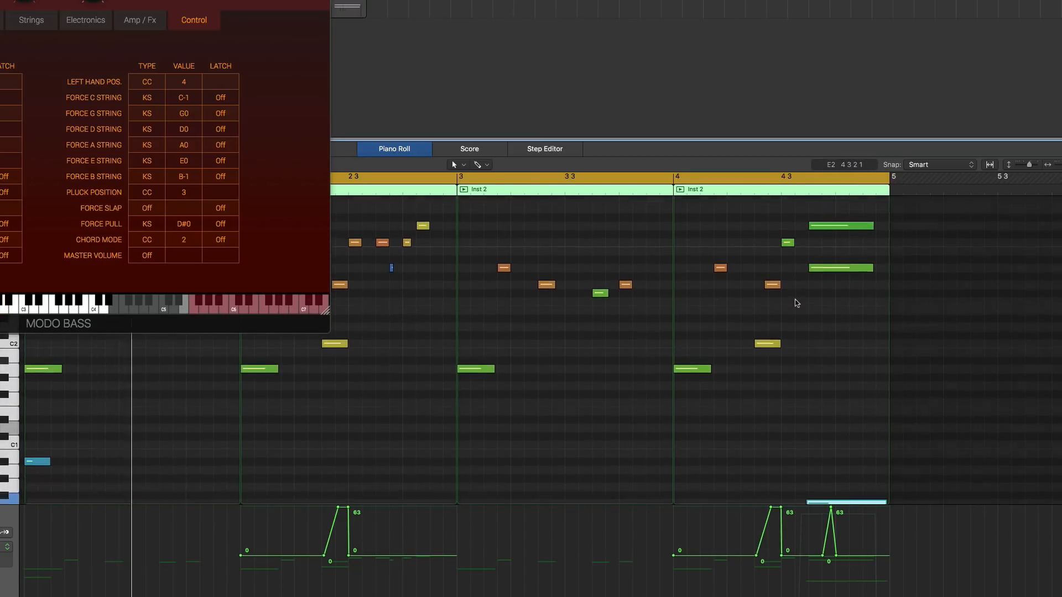
pyautogui.scroll(1, 796, 303)
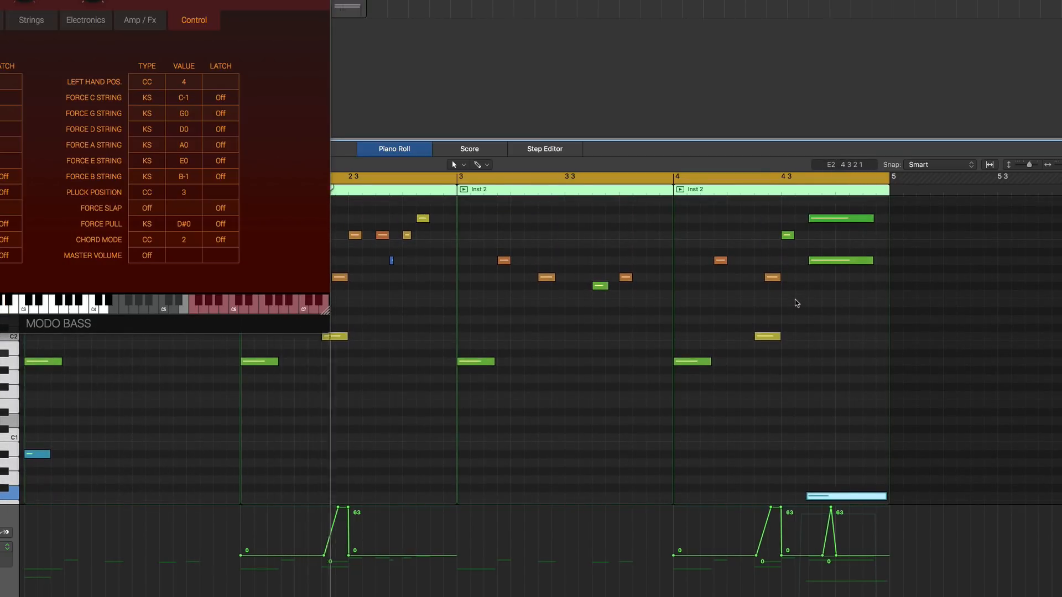
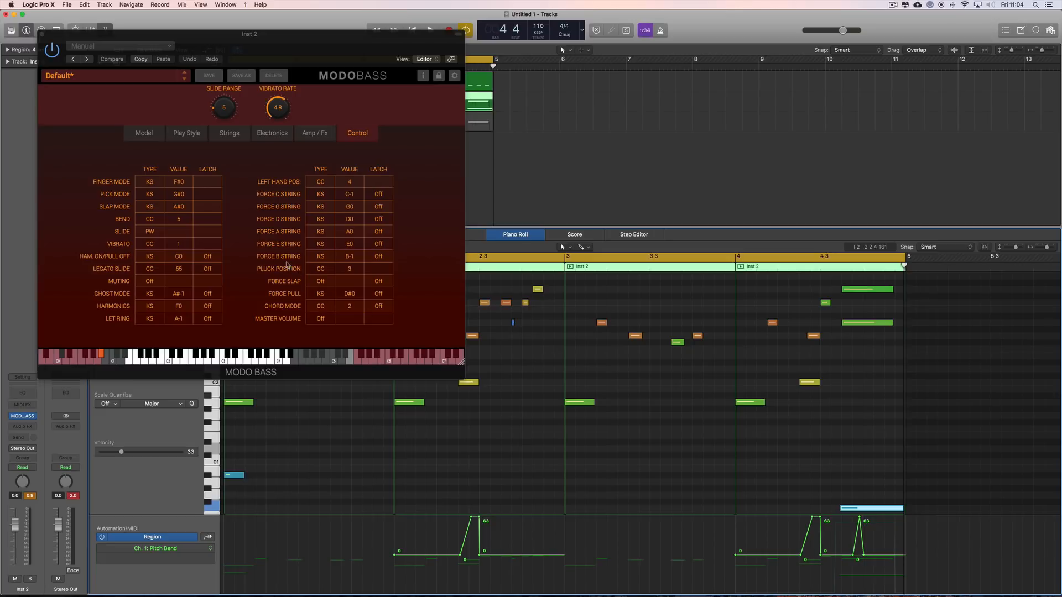
# Compare the Finger, Pick and Slap play styles, leave Slap active, and look up the Ghost Mode keyswitch in the Control settings.
pyautogui.click(187, 134)
pyautogui.click(50, 113)
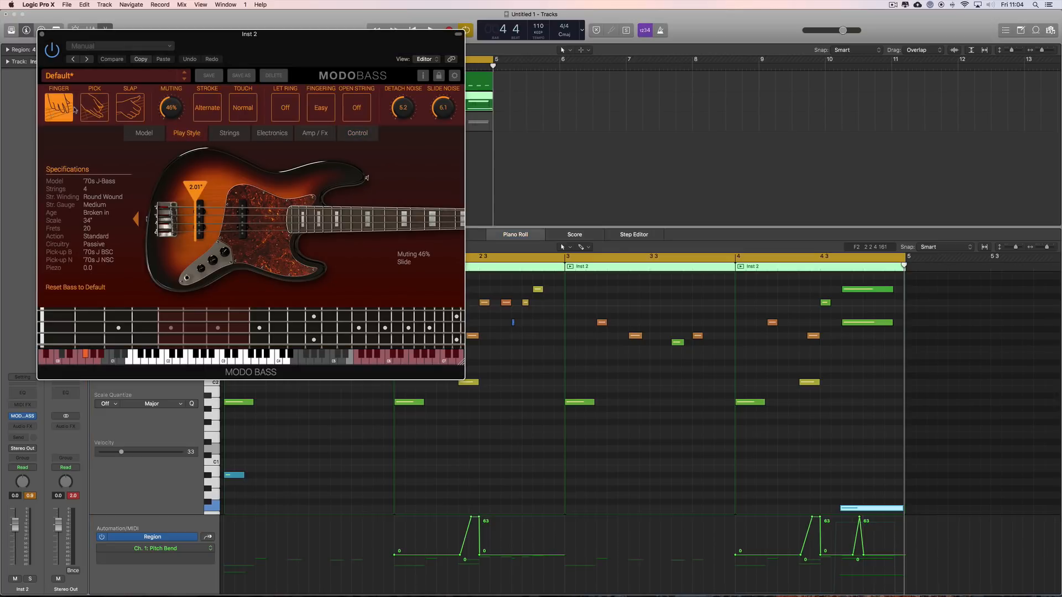
pyautogui.click(89, 109)
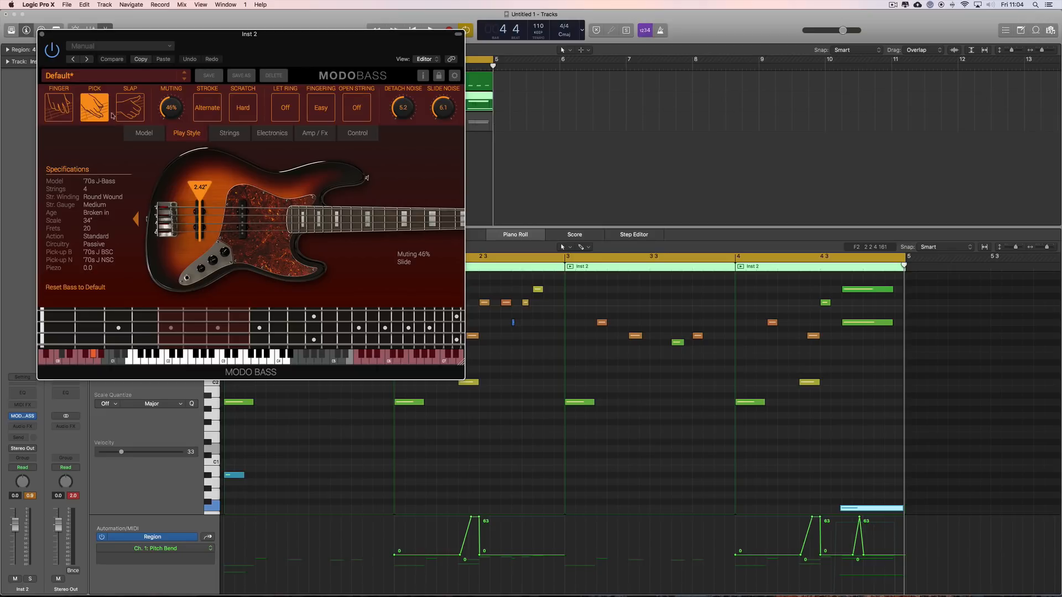
pyautogui.click(131, 107)
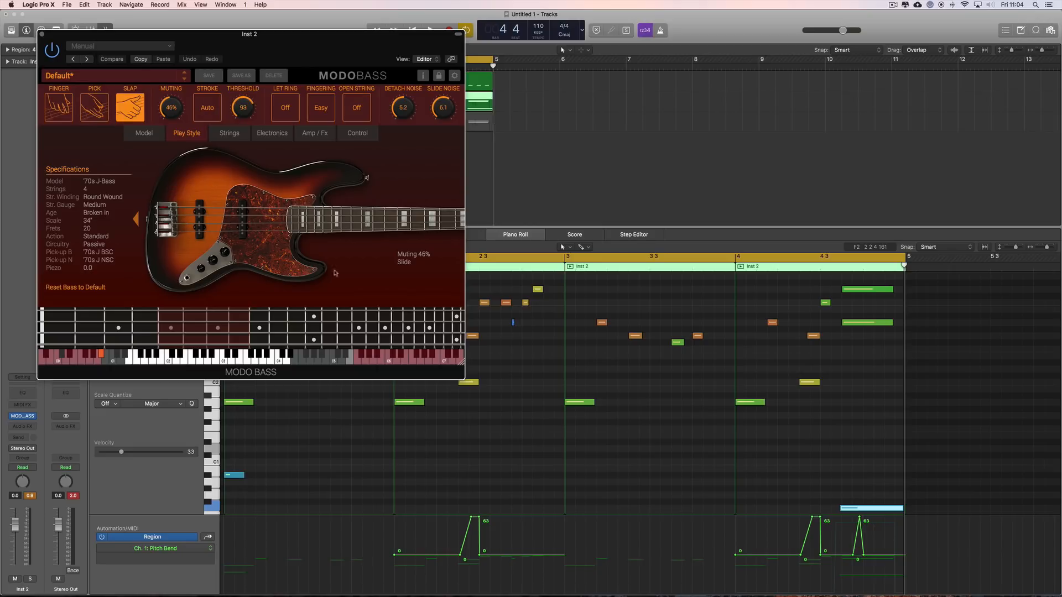
pyautogui.click(364, 135)
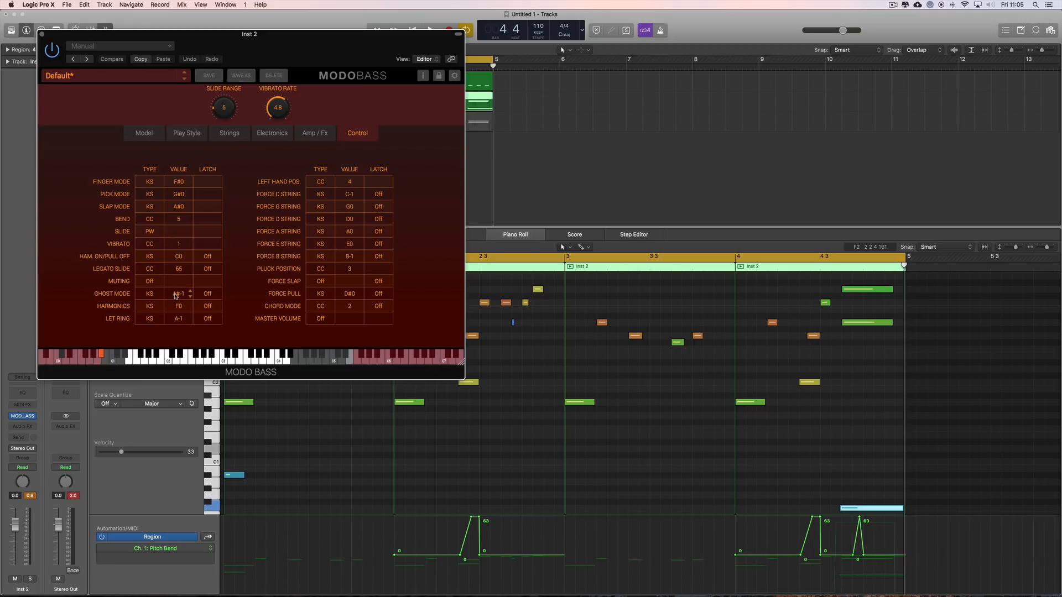
# Move the keyswitch note from bar 4 back to beat 3 of bar 2 on A#-1 for Ghost Mode, and play it back.
pyautogui.moveTo(863, 508); pyautogui.dragTo(499, 448)
pyautogui.scroll(3, 499, 448)
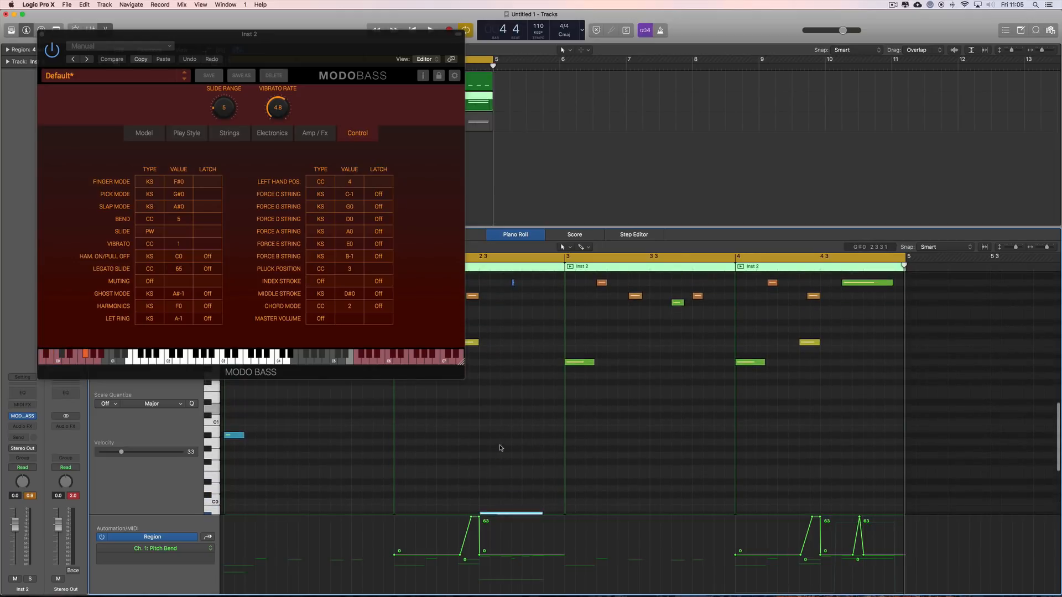
pyautogui.scroll(3, 500, 448)
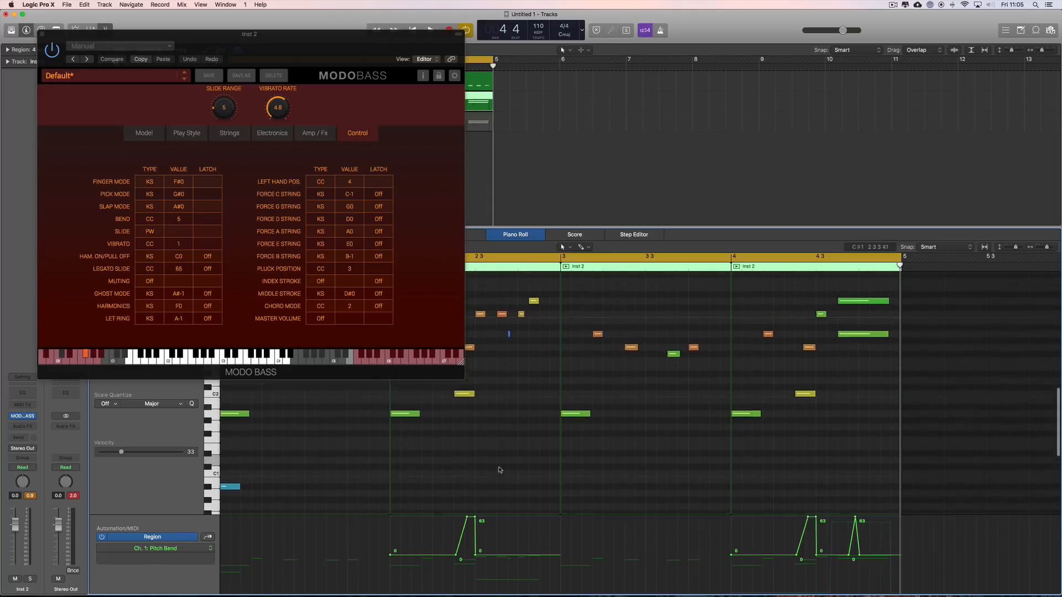
pyautogui.scroll(1, 498, 470)
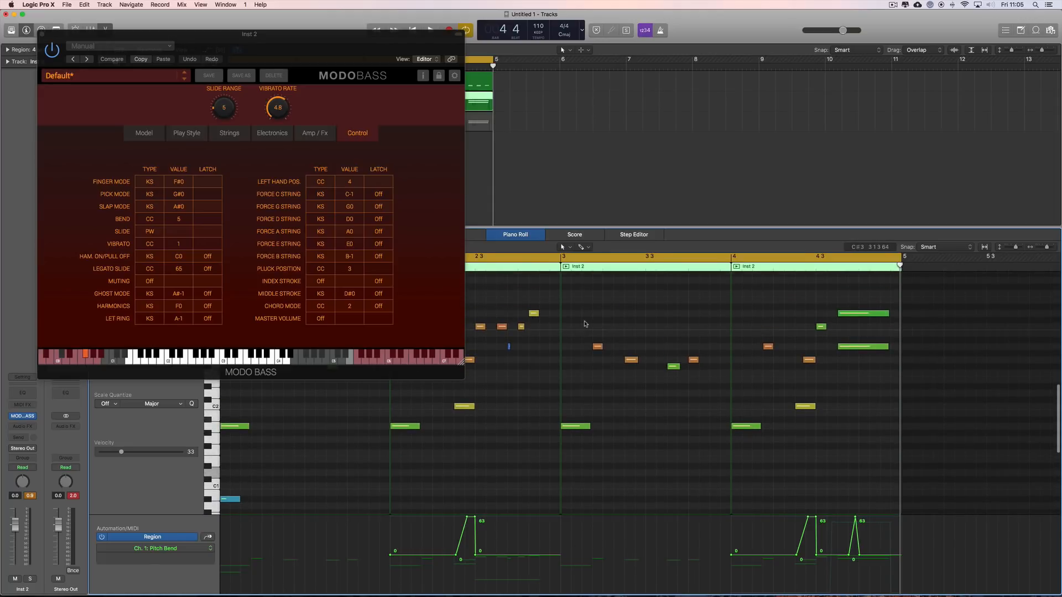
pyautogui.press('space')
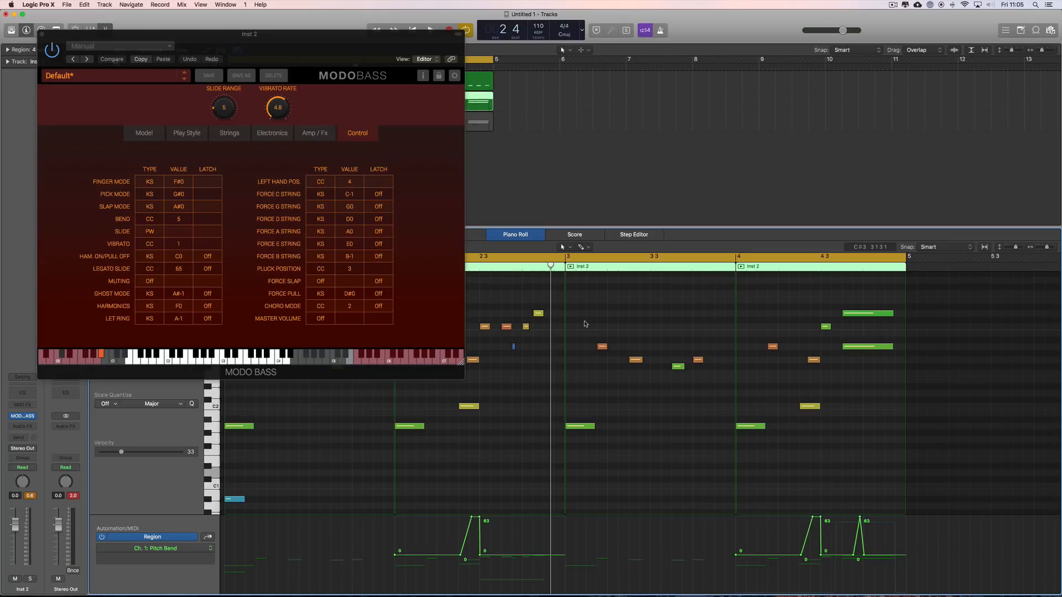
# Check the pitch and position of the A#-1 keyswitch note in bar 2, and replay the part from bar 1 into bar 3.
pyautogui.scroll(-6, 492, 446)
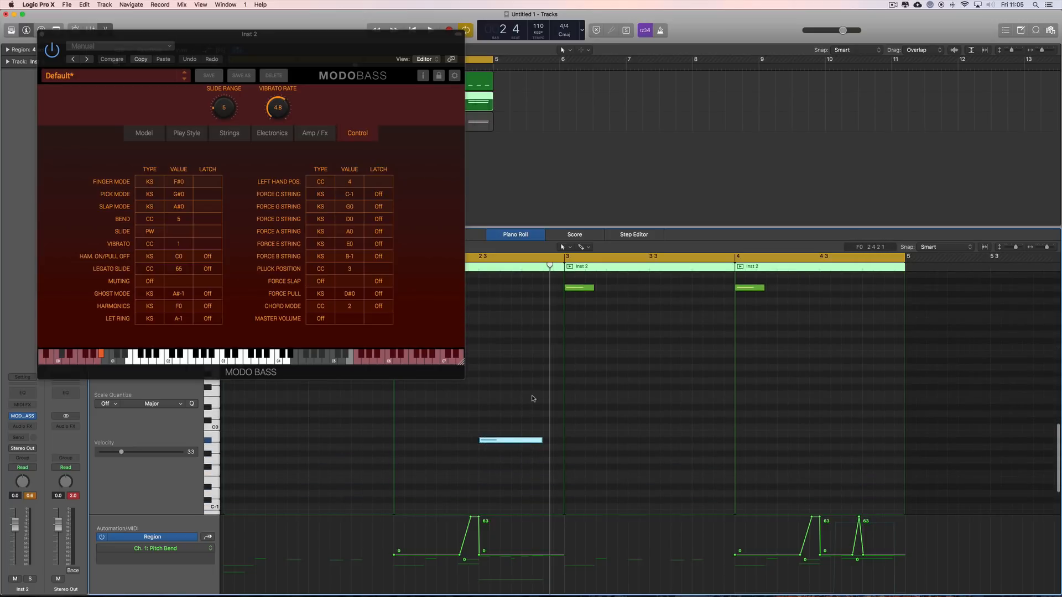
pyautogui.scroll(2, 537, 398)
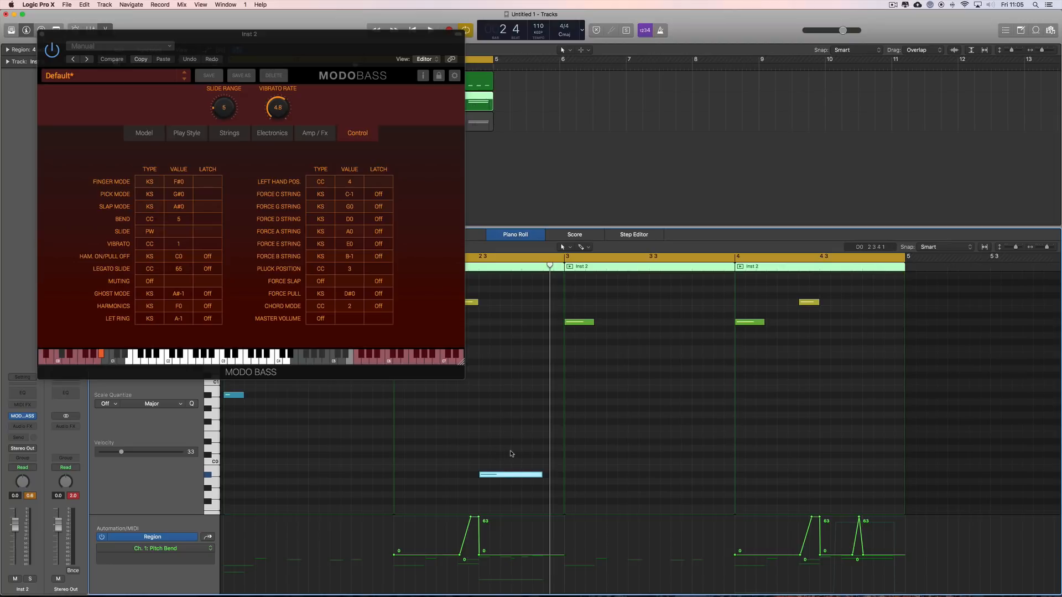
pyautogui.press('space')
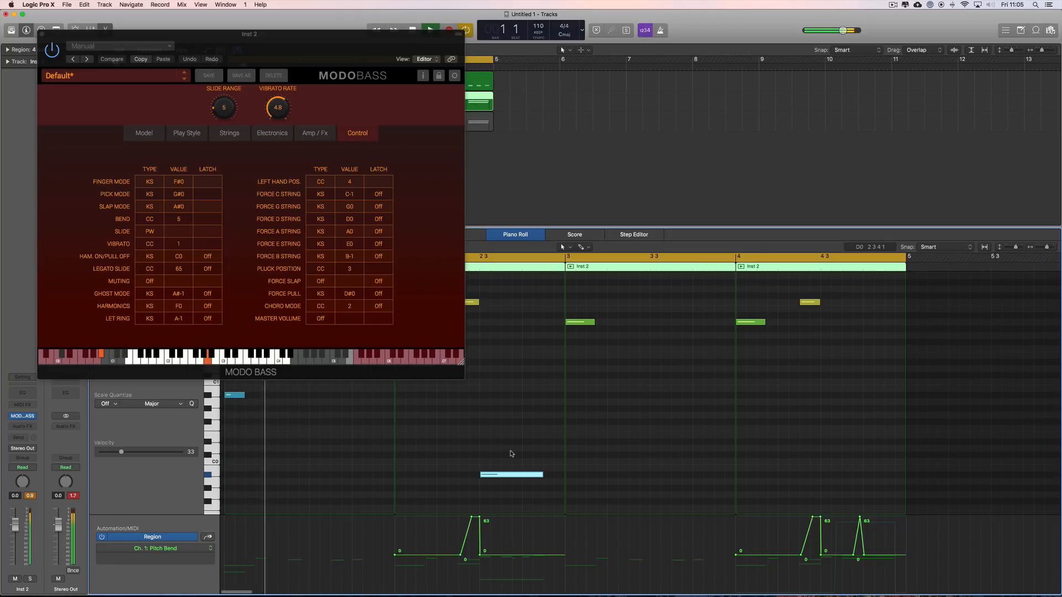
pyautogui.scroll(4, 515, 449)
pyautogui.scroll(1, 520, 446)
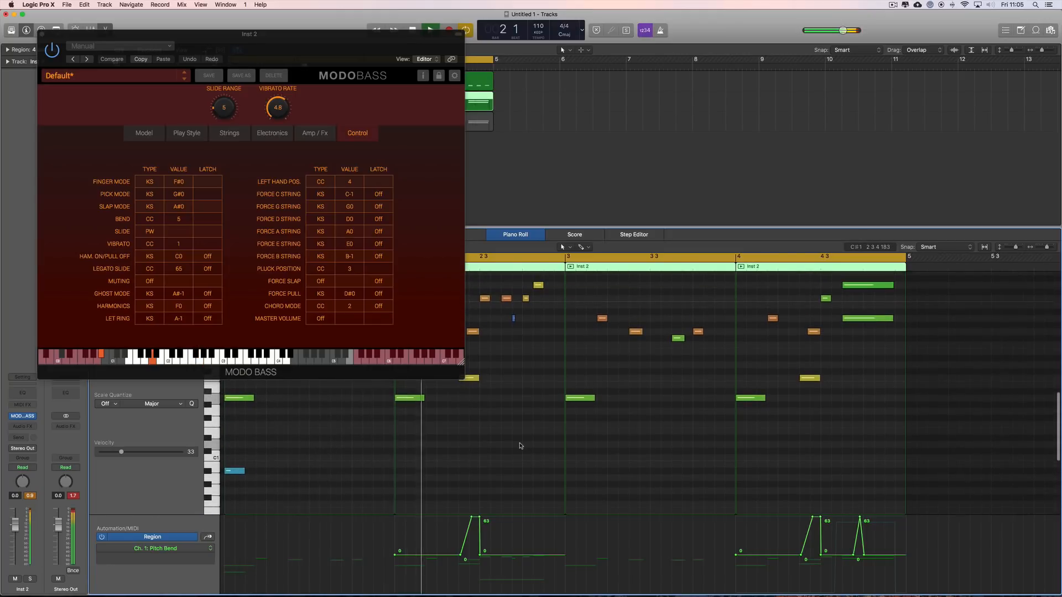
pyautogui.press('space')
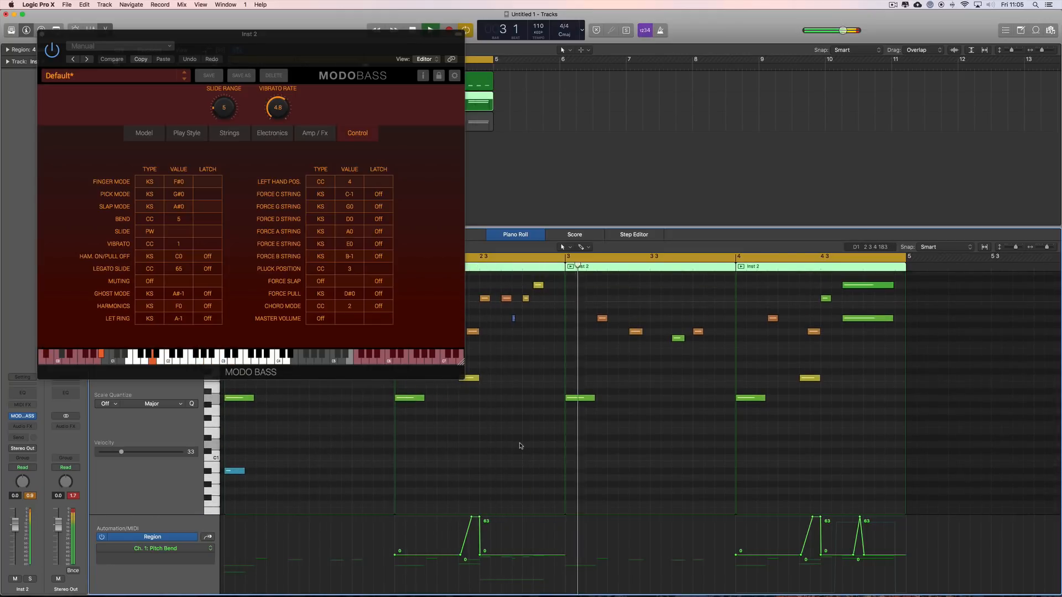
# Shorten the end of the A#-1 keyswitch note so it stops where the last melodic note of bar 2 begins.
pyautogui.scroll(-3, 520, 446)
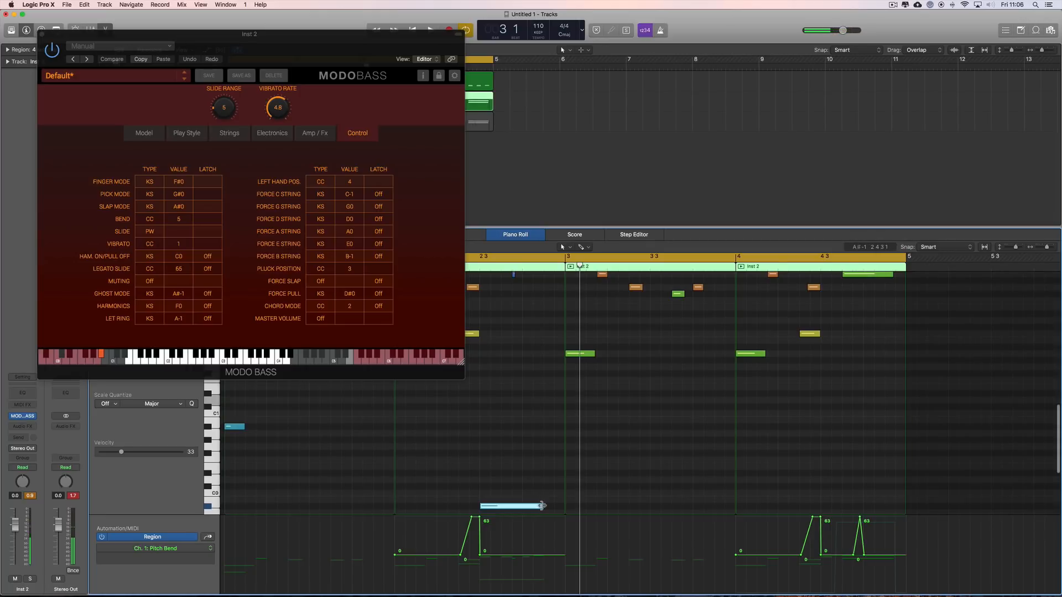
pyautogui.moveTo(542, 505); pyautogui.dragTo(533, 505)
pyautogui.scroll(1, 542, 465)
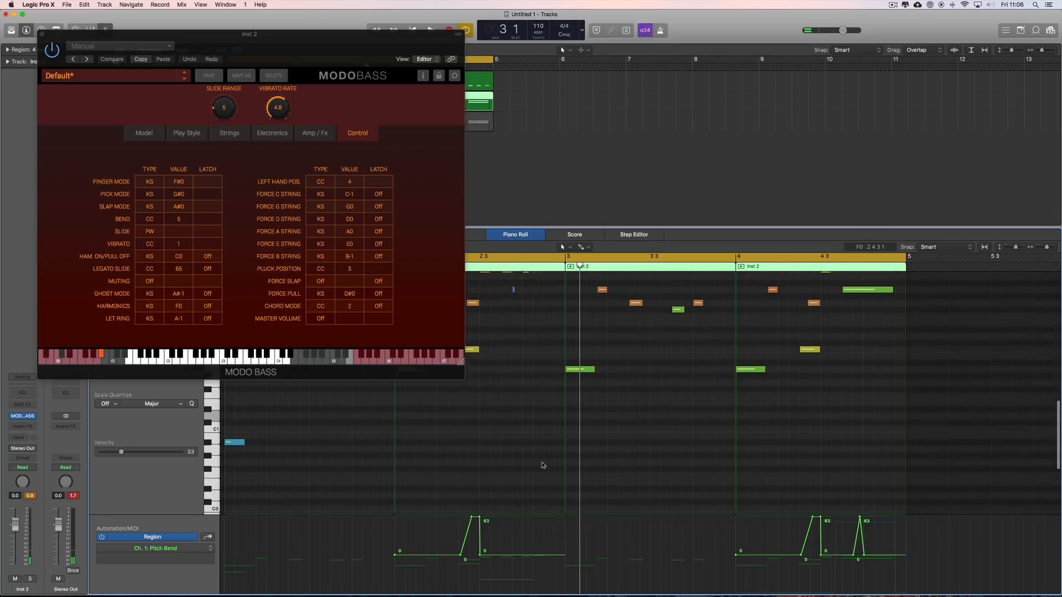
pyautogui.scroll(1, 543, 465)
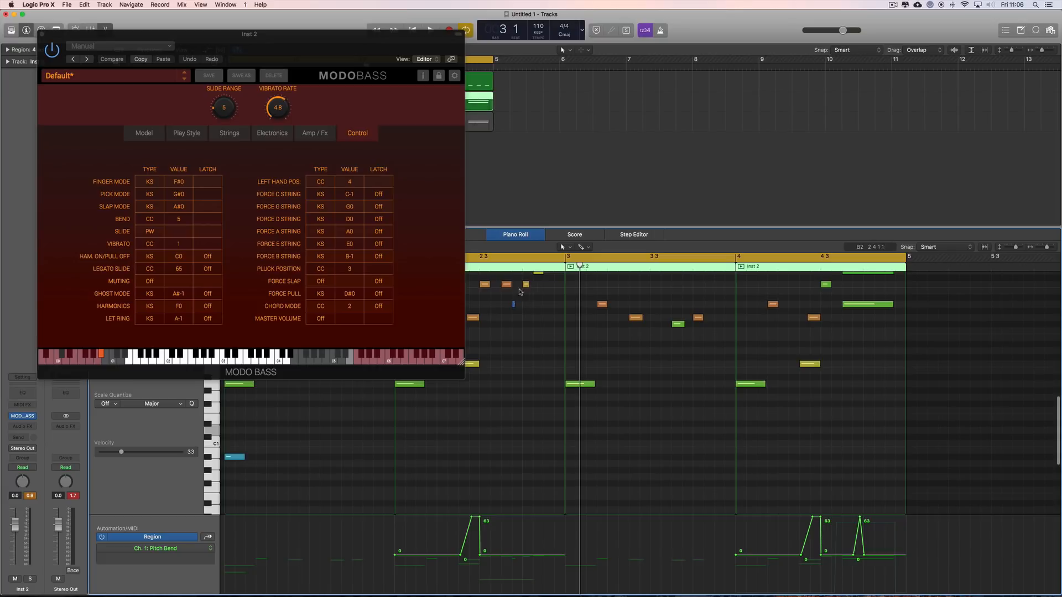
# Trim the start of the A#-1 keyswitch note to the second melodic note after beat 3 of bar 2, and play the part.
pyautogui.scroll(-3, 511, 455)
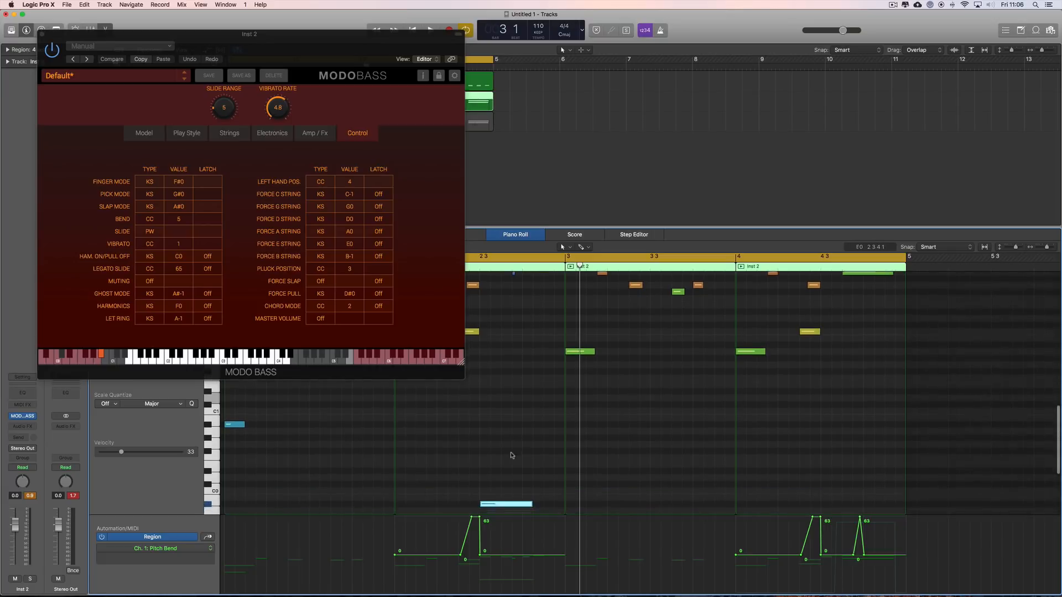
pyautogui.moveTo(480, 504); pyautogui.dragTo(497, 504)
pyautogui.scroll(4, 528, 434)
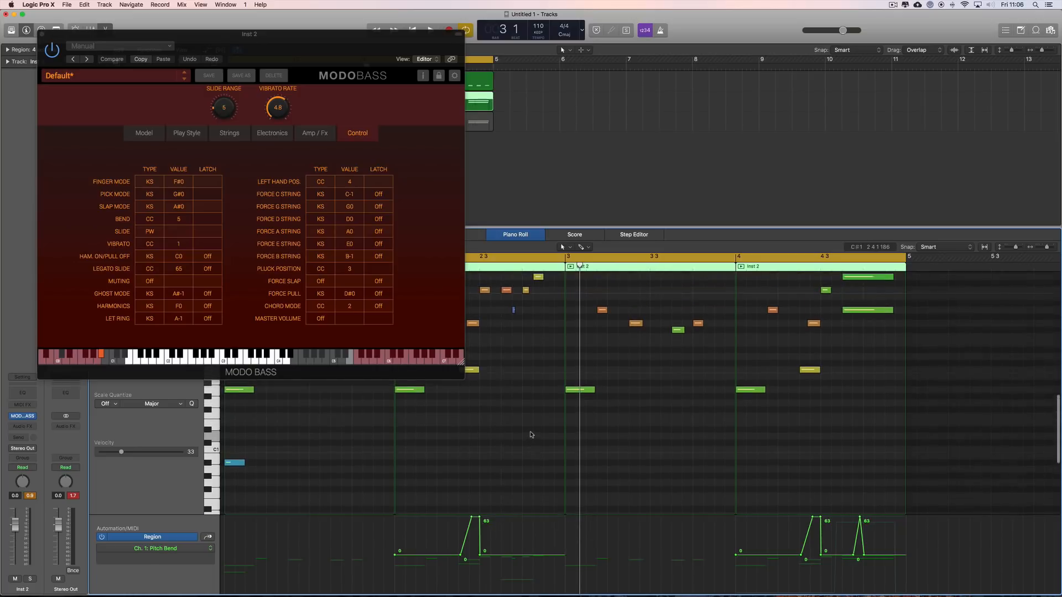
pyautogui.press('space')
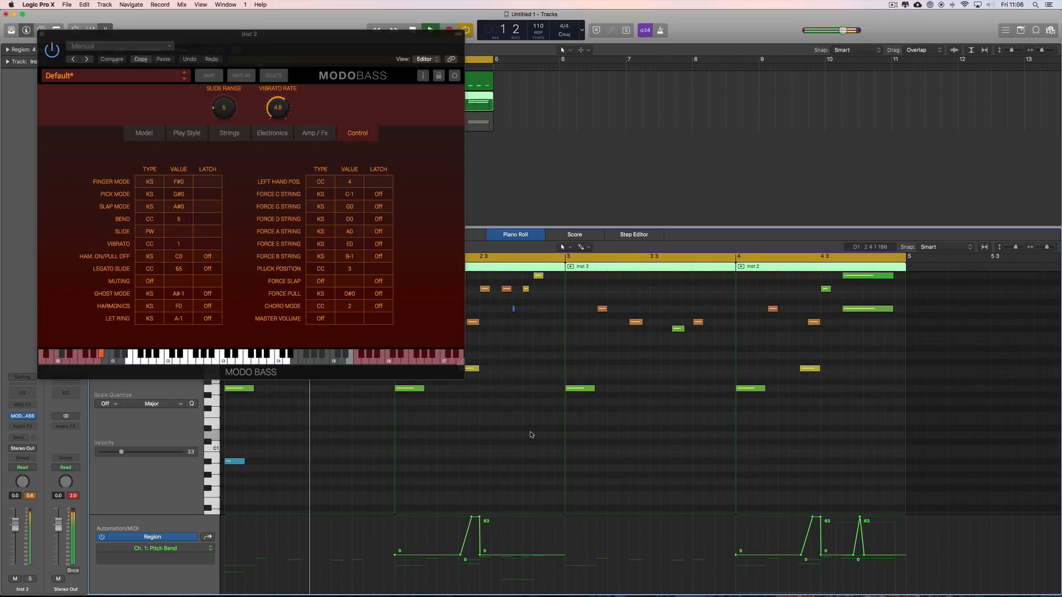
# Enlarge the piano roll and trim the A#-1 keyswitch note's start to line up with the very short blue note in bar 2.
pyautogui.moveTo(586, 227); pyautogui.dragTo(586, 183)
pyautogui.press('space')
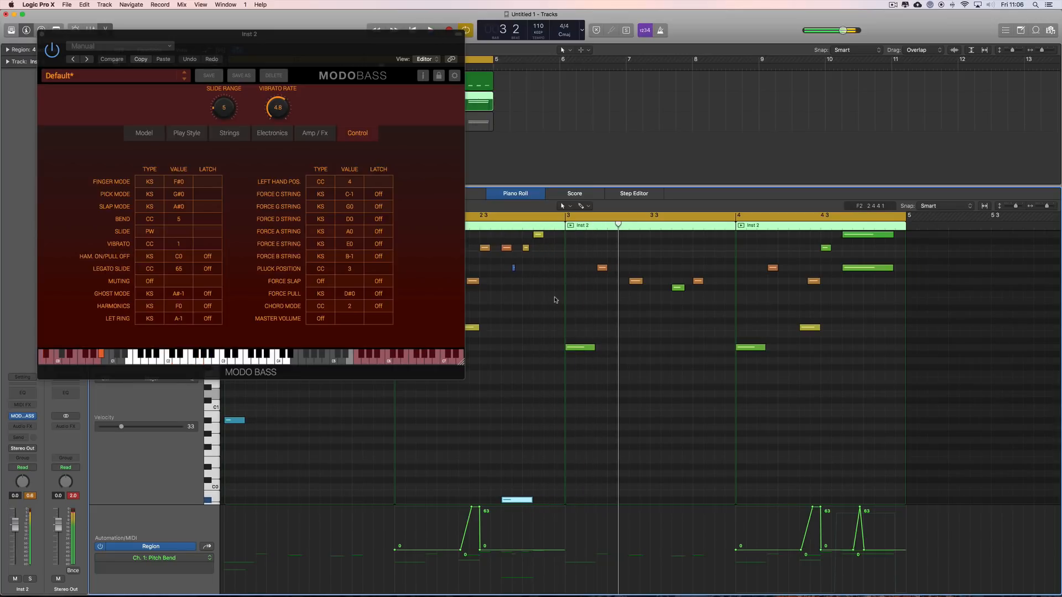
pyautogui.moveTo(504, 500); pyautogui.dragTo(513, 500)
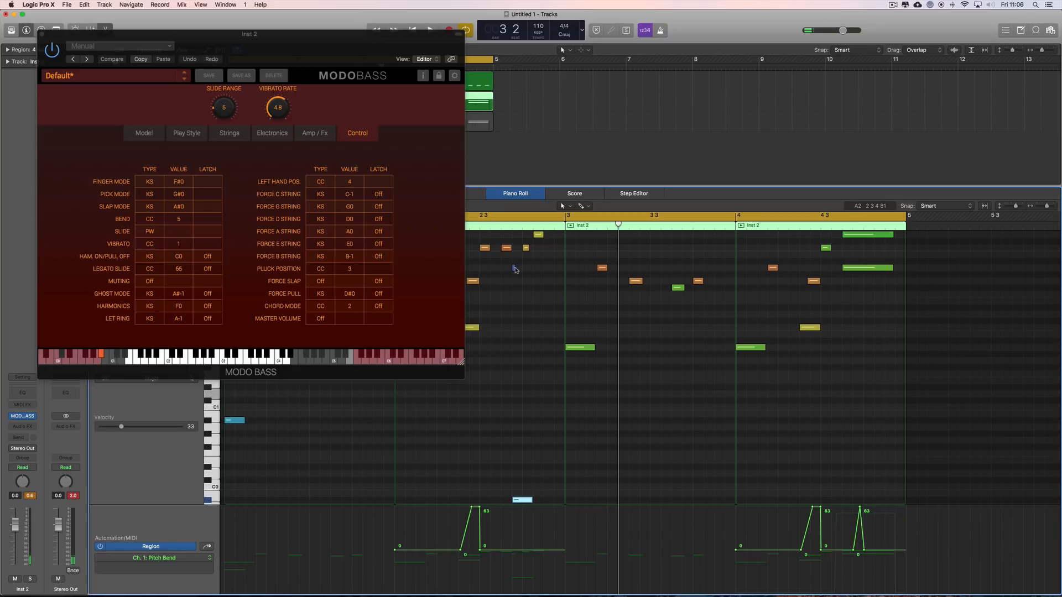
# Play the part from bar 1 into bar 3 twice to hear the ghost note triggered by the trimmed keyswitch.
pyautogui.press('space')
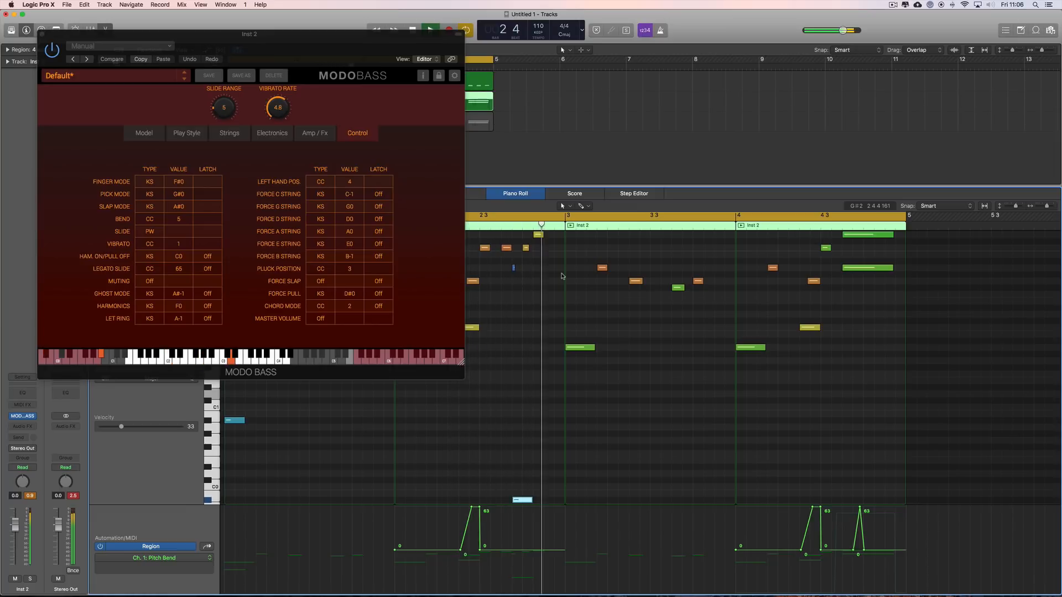
pyautogui.press('space')
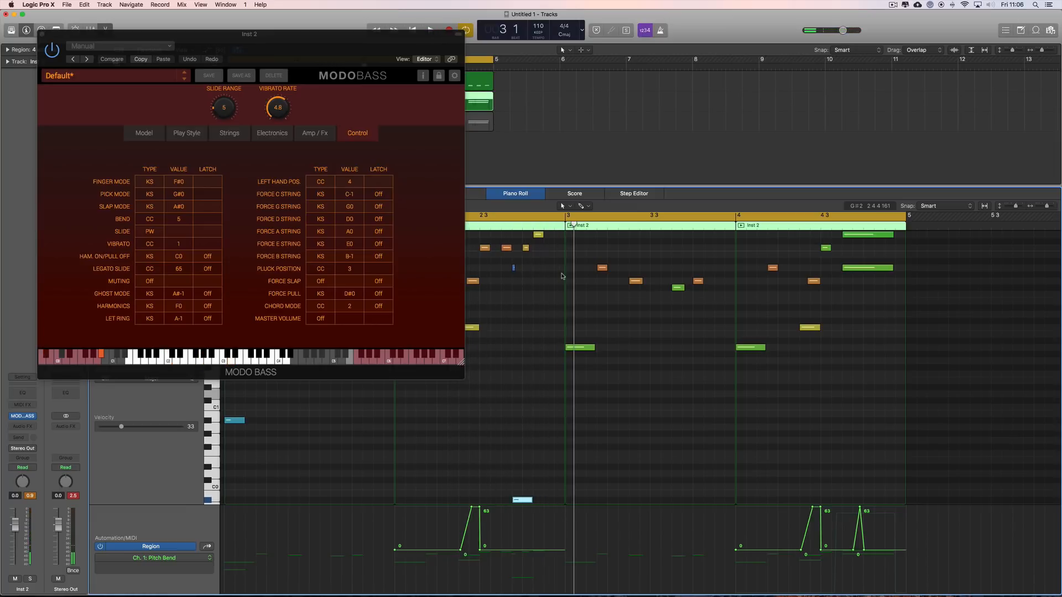
pyautogui.press('space')
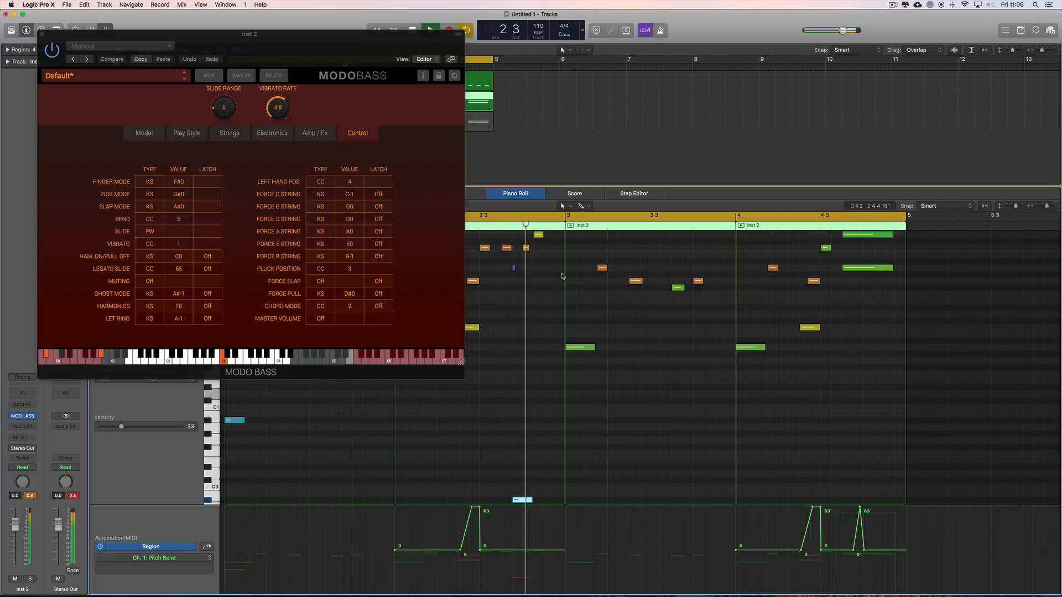
pyautogui.press('space')
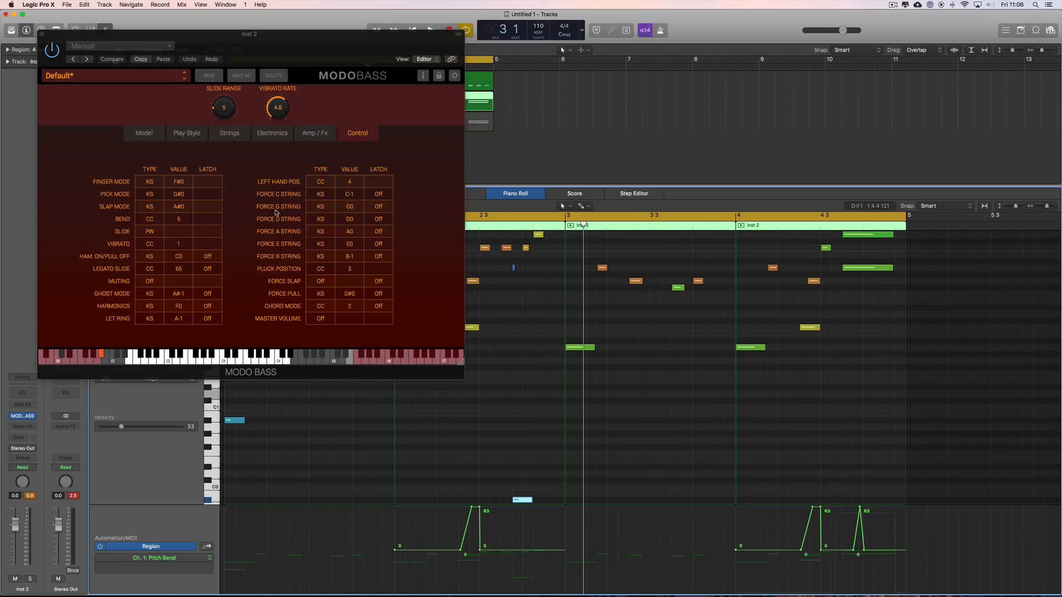
# View the bass's Strings settings and return to its Play Style settings.
pyautogui.click(231, 136)
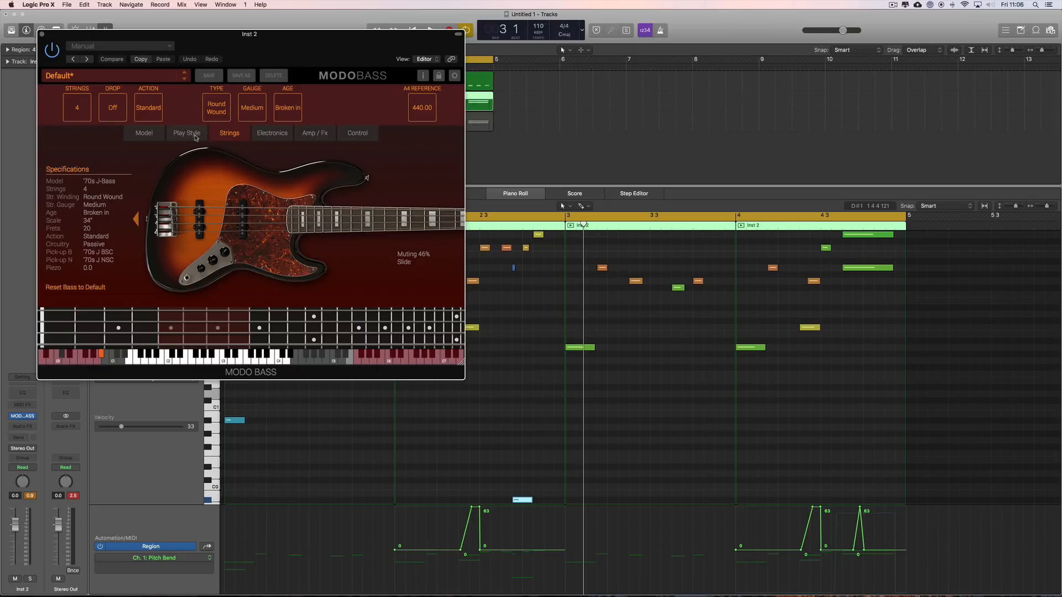
pyautogui.click(195, 136)
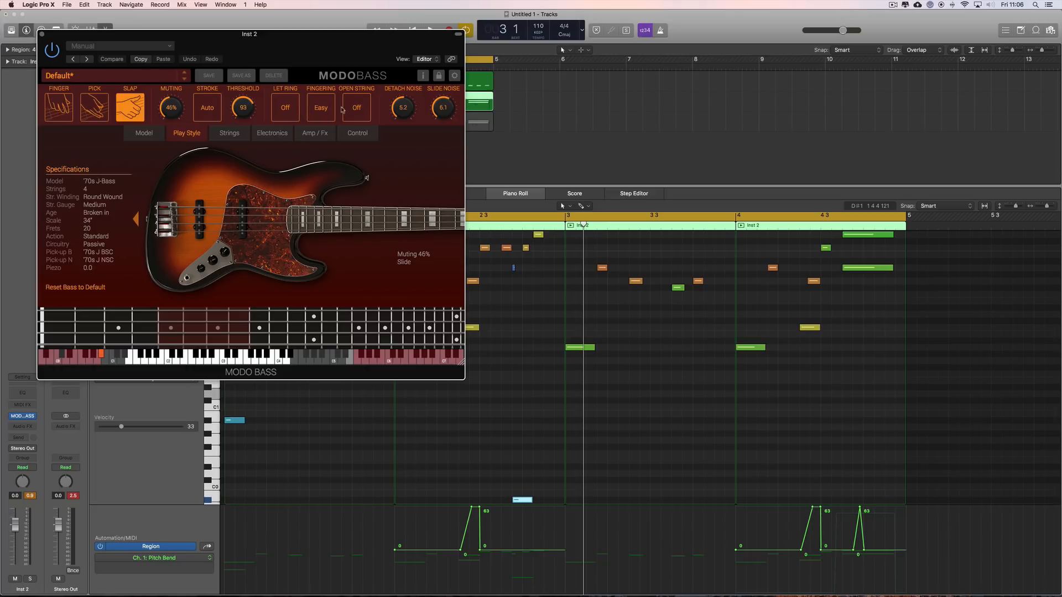
# Play the part from bar 1 into bar 2 with Let Ring on, and switch Let Ring back off.
pyautogui.click(287, 110)
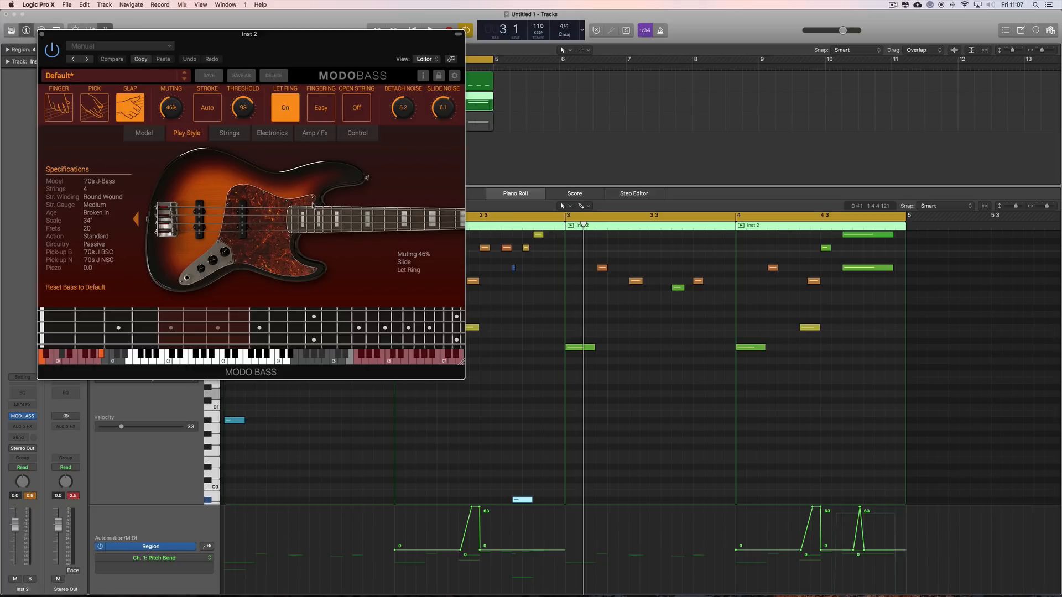
pyautogui.press('space')
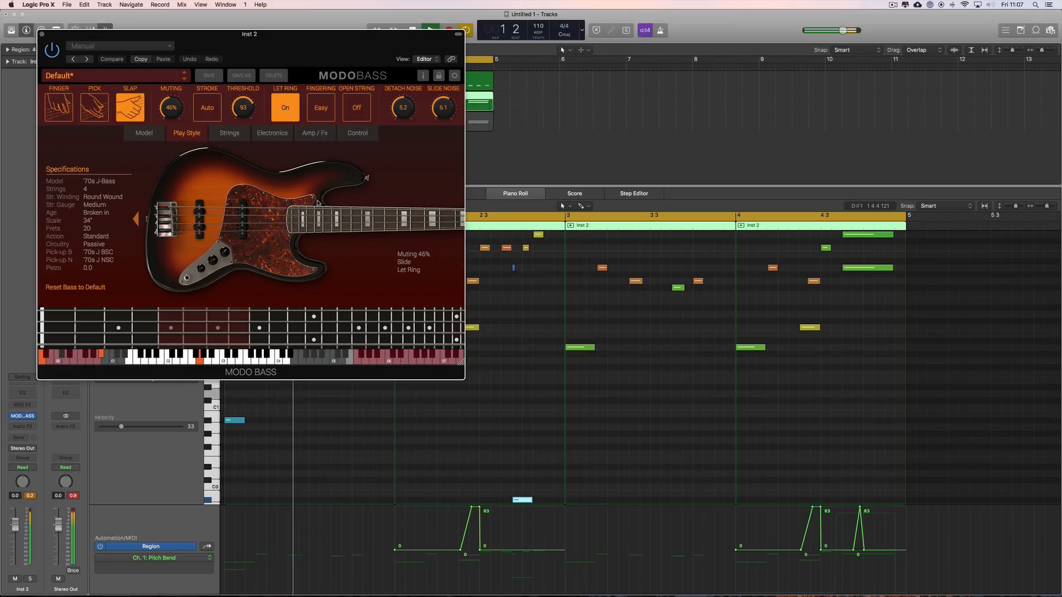
pyautogui.press('space')
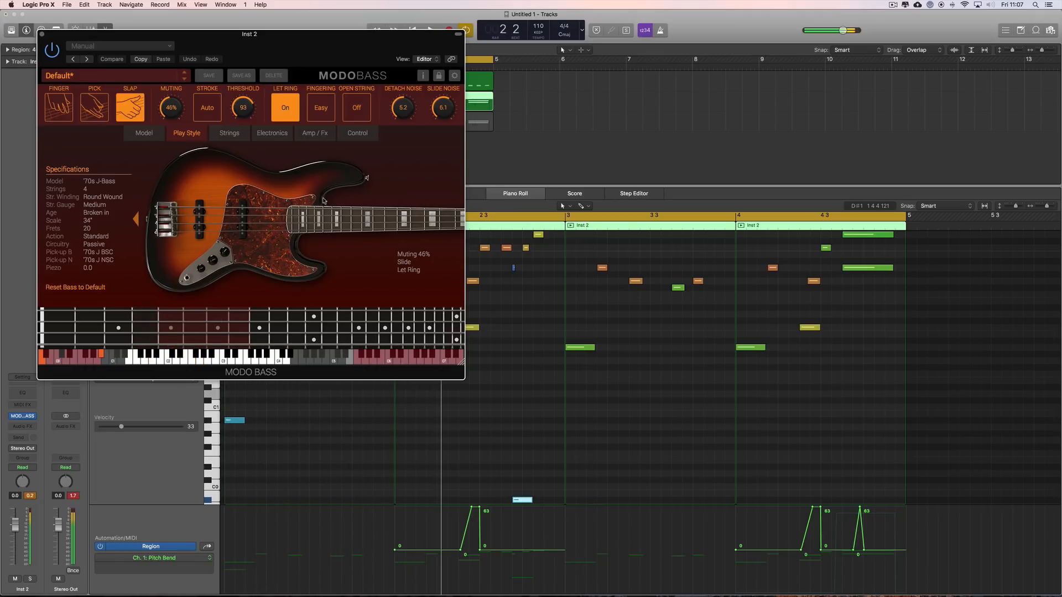
pyautogui.click(283, 112)
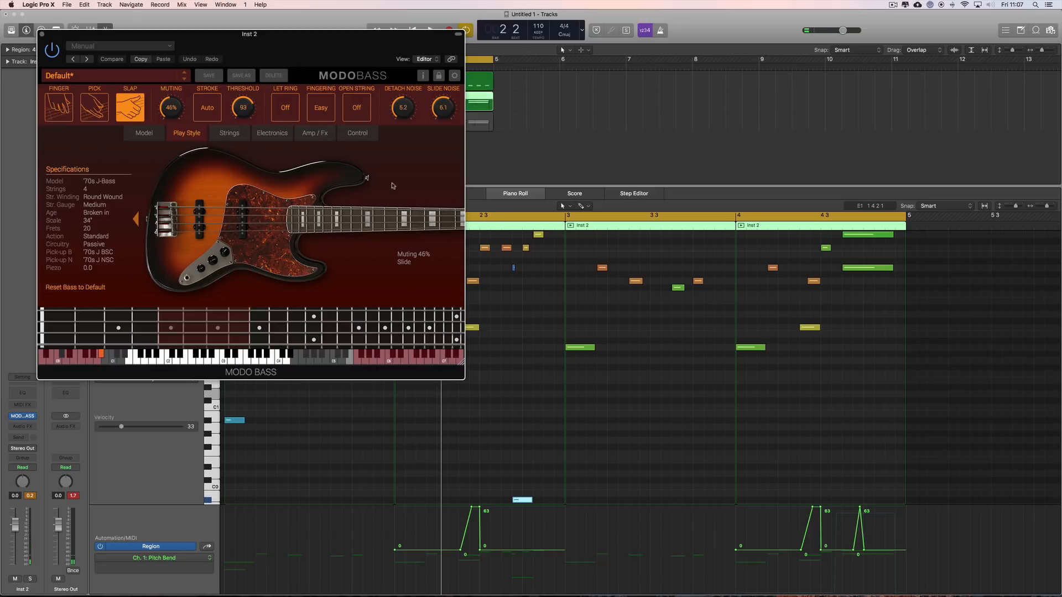
# Compare the bass's Control keyswitch assignments with the piano-roll notes and move the MODO BASS window clear of the track list.
pyautogui.click(358, 134)
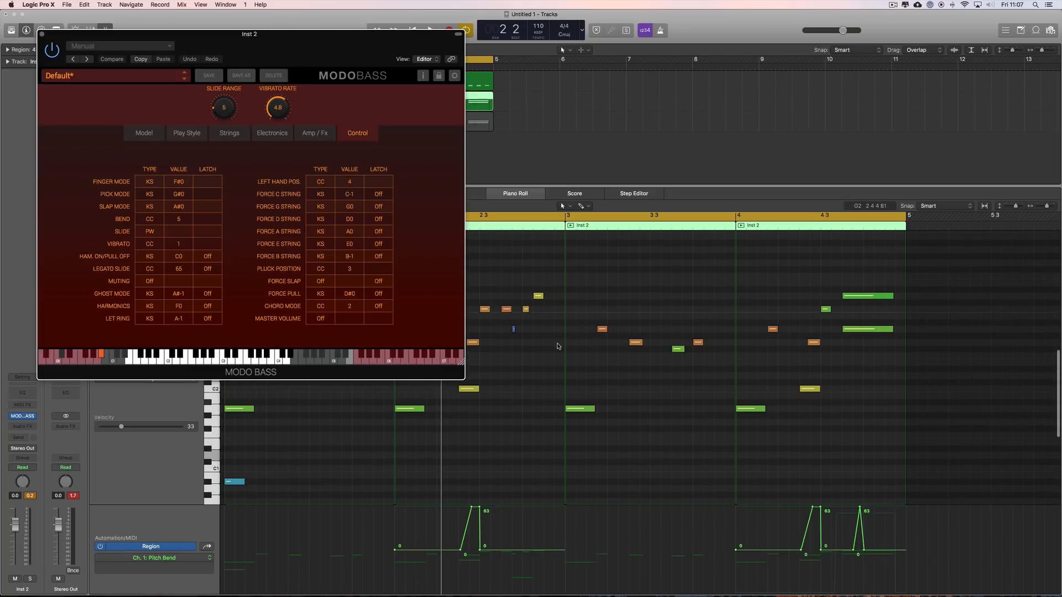
pyautogui.scroll(-1, 562, 358)
pyautogui.scroll(-3, 562, 358)
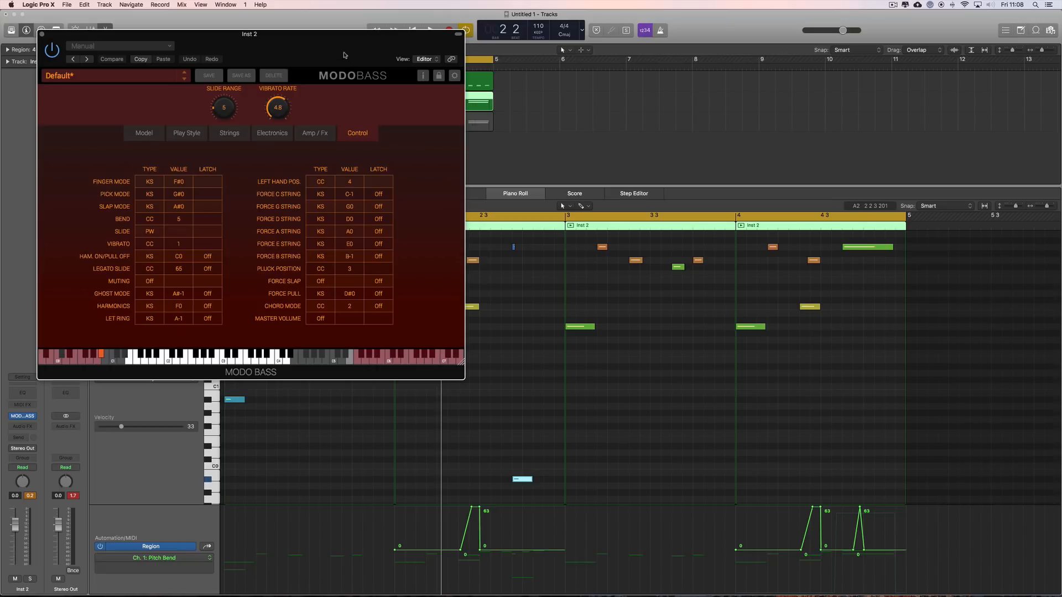
pyautogui.moveTo(340, 48); pyautogui.dragTo(604, 120)
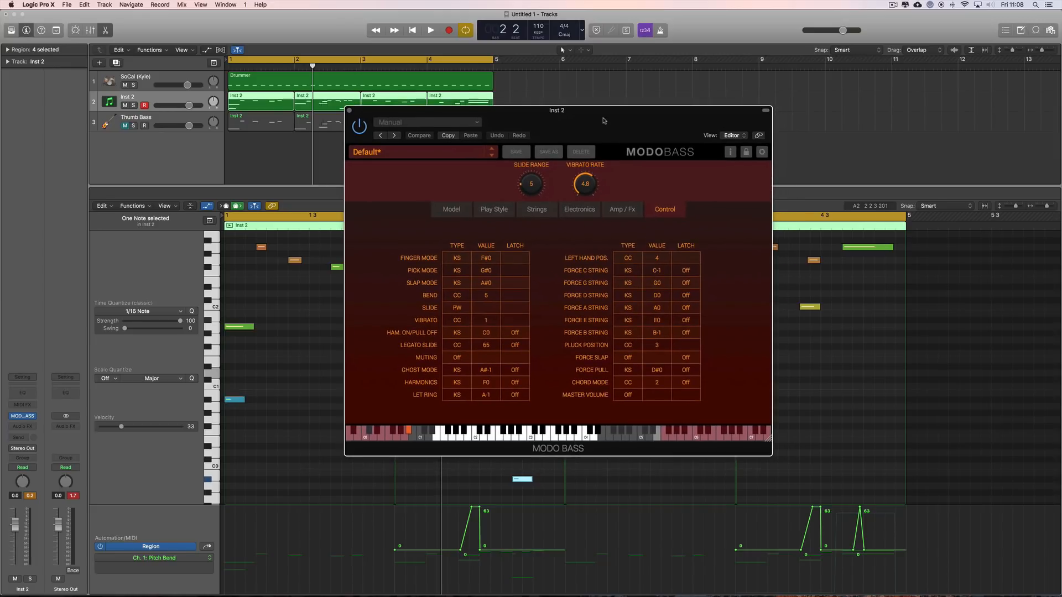
pyautogui.moveTo(604, 121); pyautogui.dragTo(603, 127)
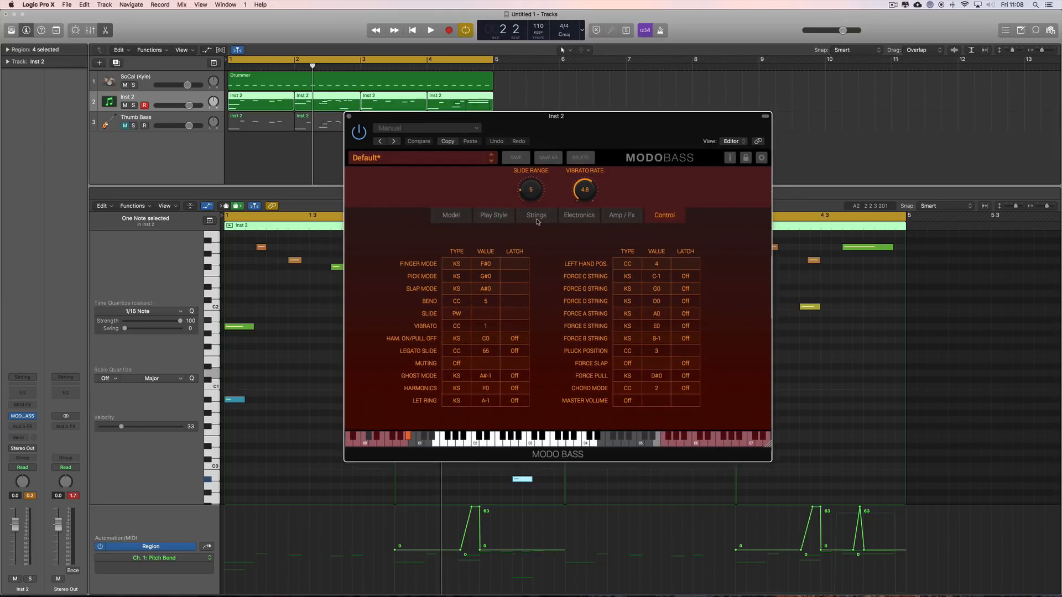
# Return to the Play Style settings and switch Let Ring on and back off.
pyautogui.click(509, 220)
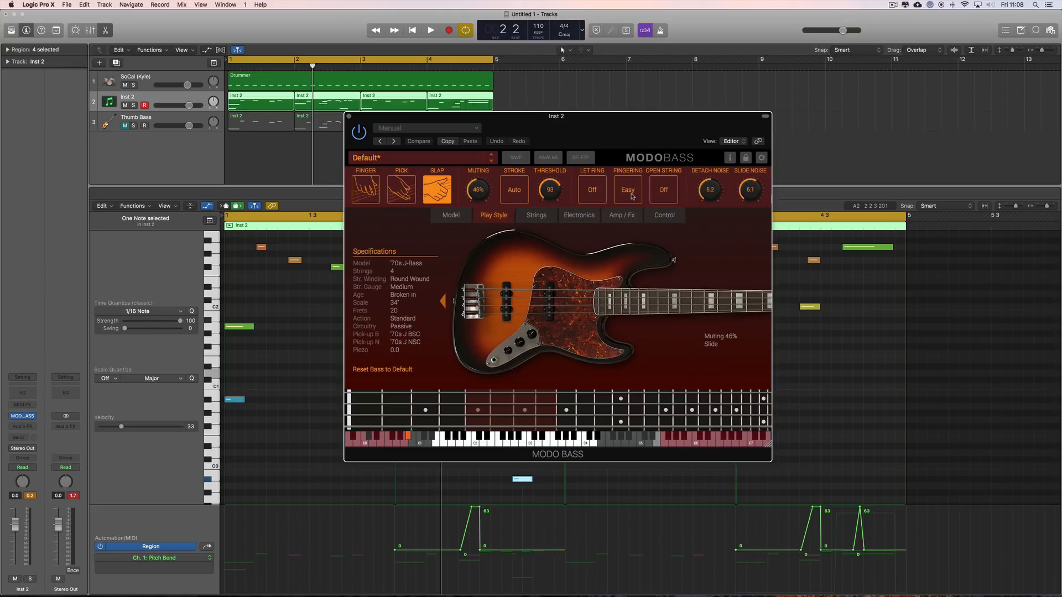
pyautogui.moveTo(624, 123); pyautogui.dragTo(597, 124)
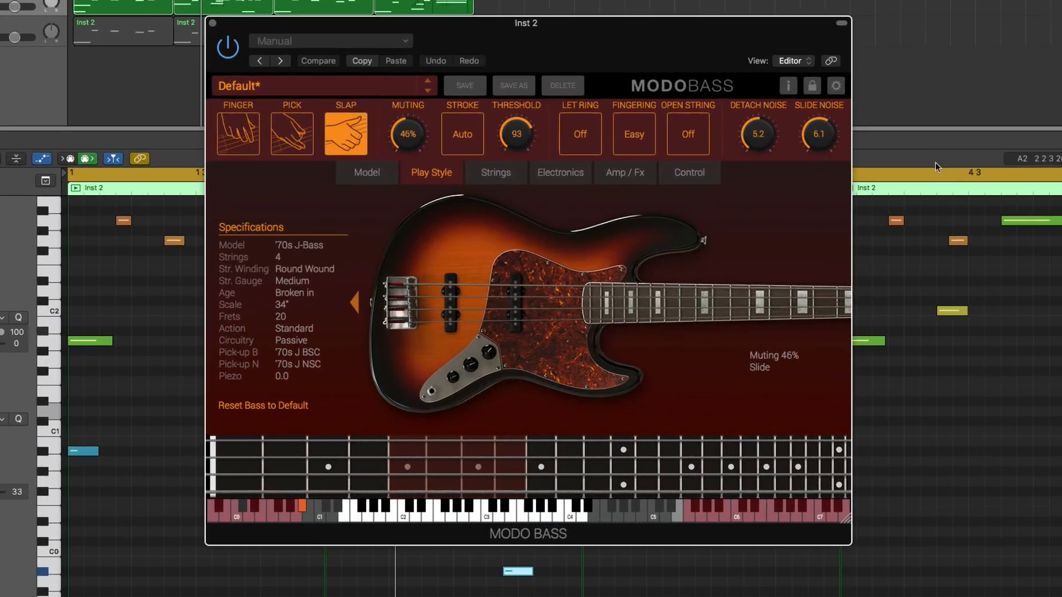
pyautogui.click(589, 135)
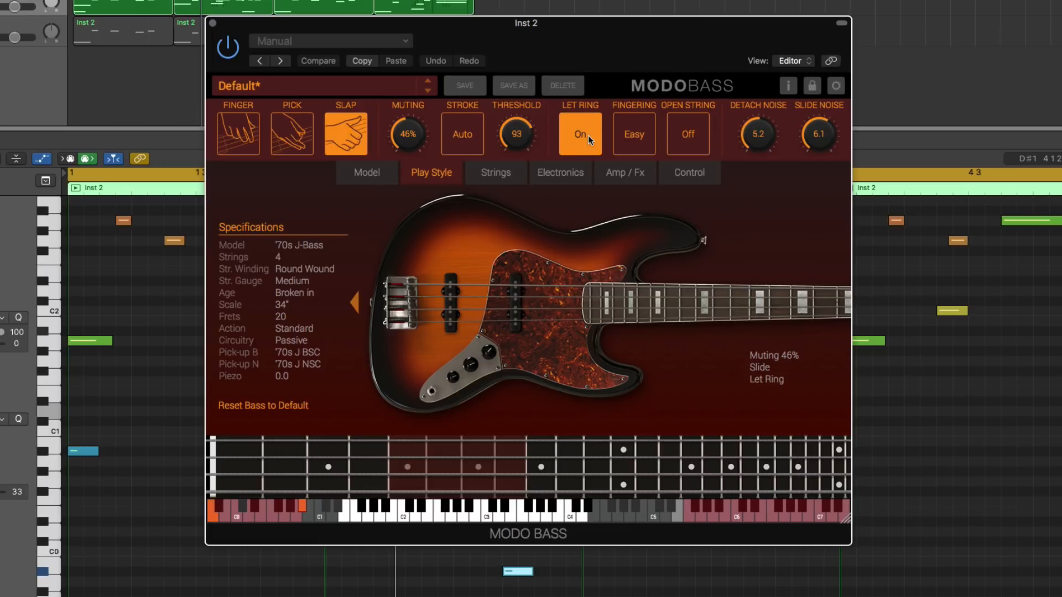
pyautogui.click(588, 135)
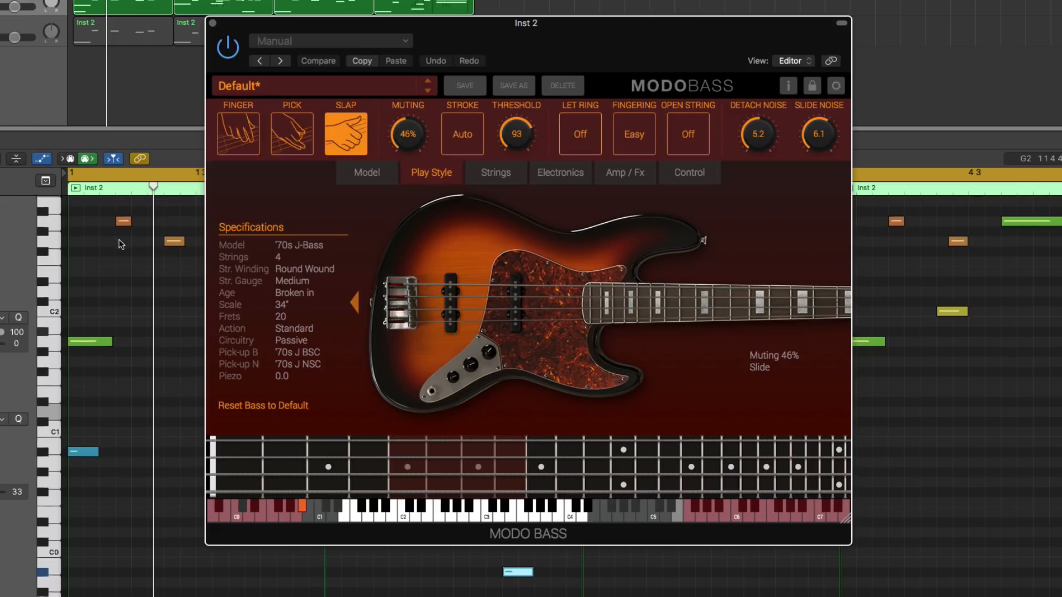
# Select the A1 note at the start of bar 1 to audition it.
pyautogui.scroll(2, 85, 435)
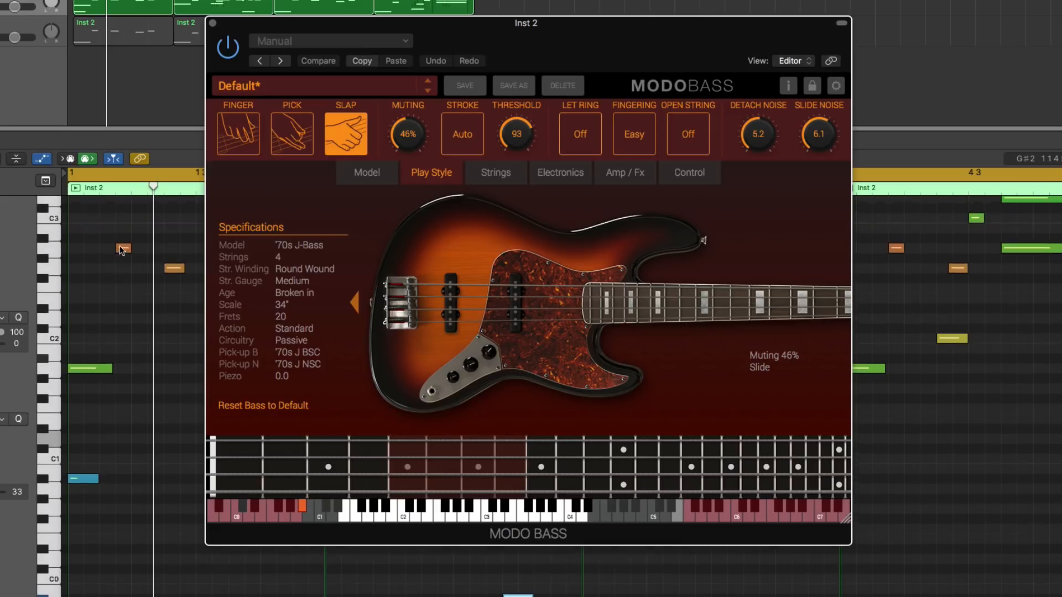
pyautogui.click(104, 374)
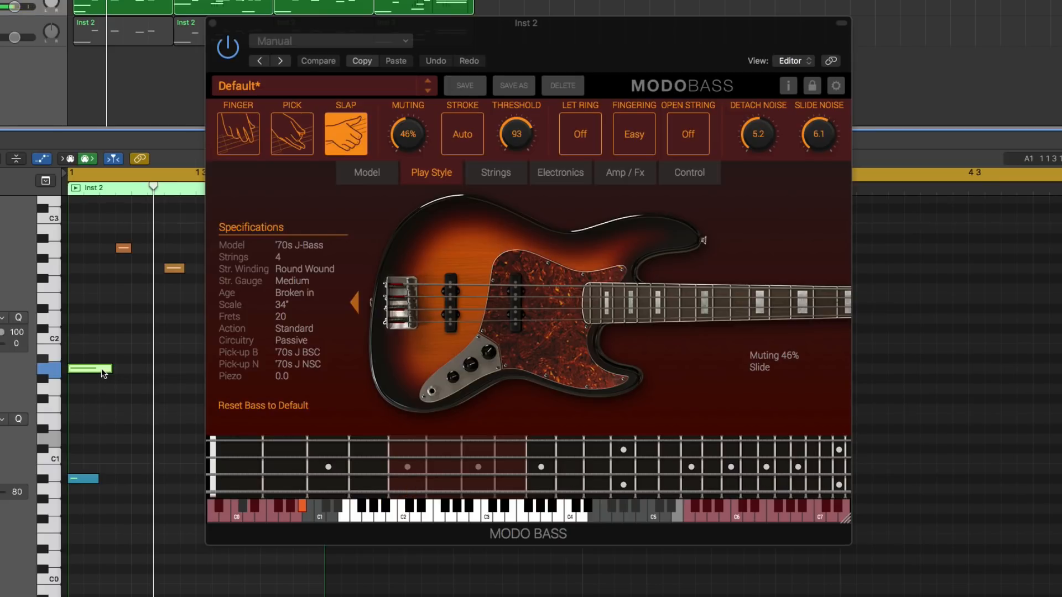
pyautogui.click(99, 369)
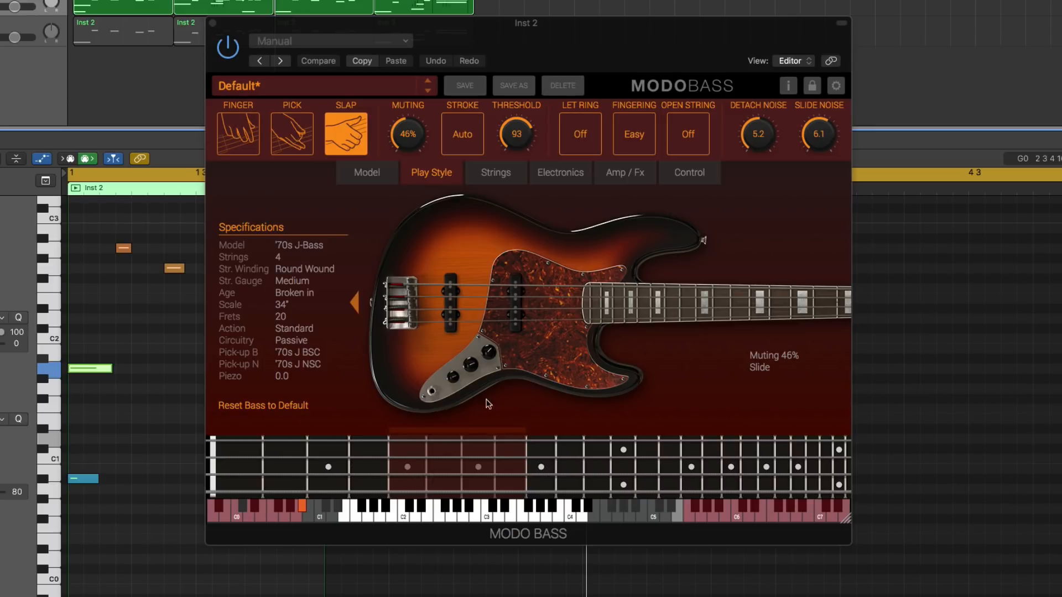
# Set Fingering to Nearest, try Open String on and off, and play the part to audition the fretboard fingering.
pyautogui.click(643, 143)
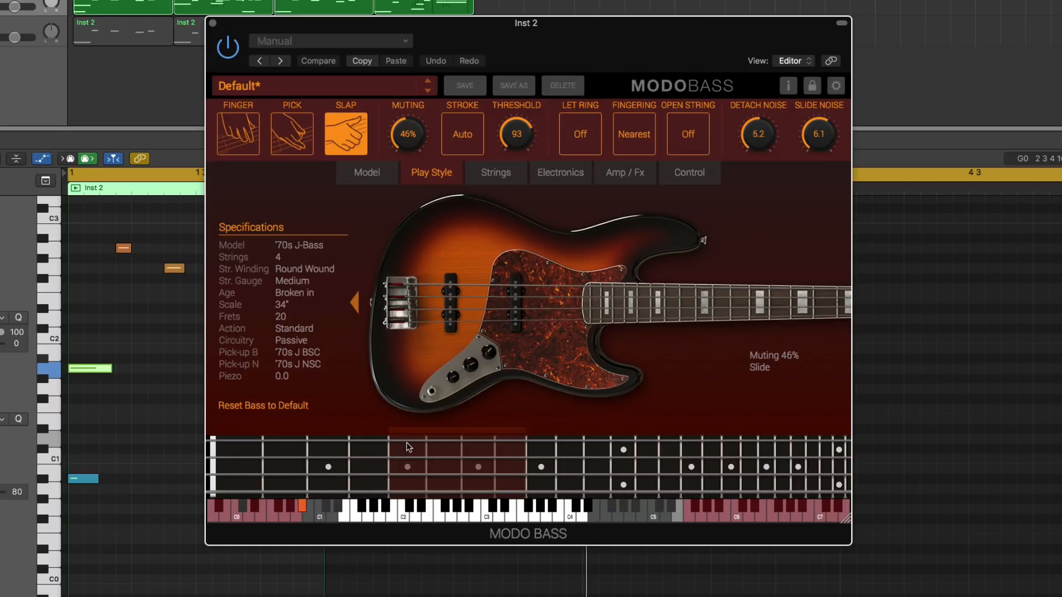
pyautogui.press('space')
pyautogui.click(634, 146)
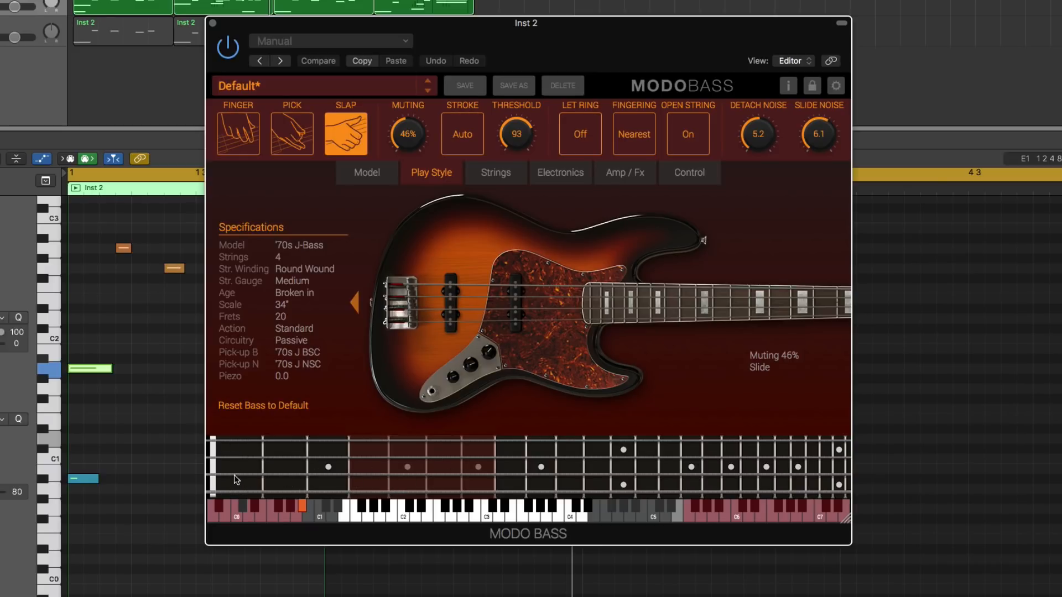
pyautogui.press('space')
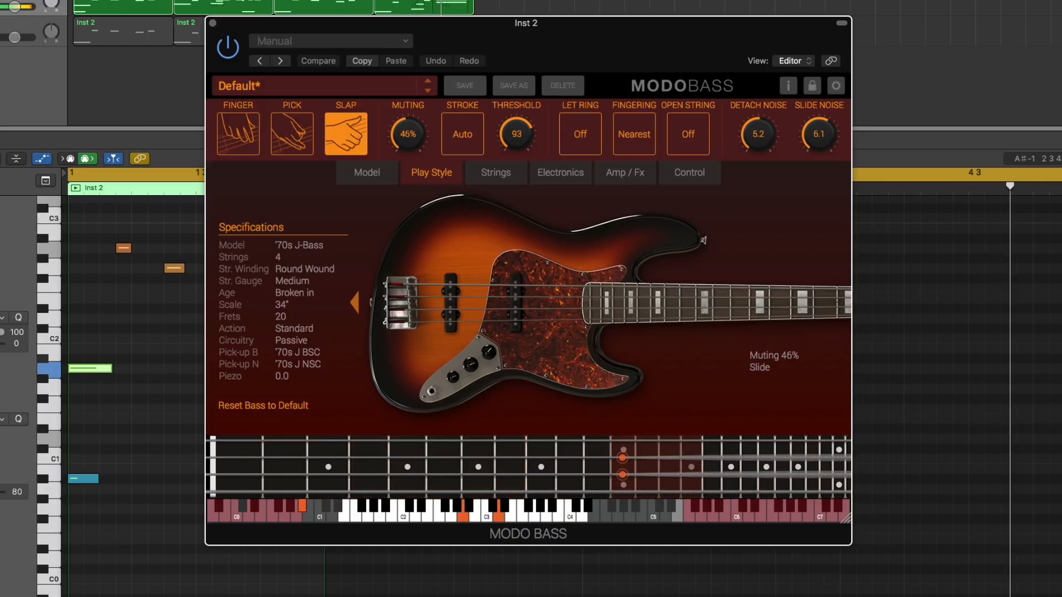
pyautogui.press('space')
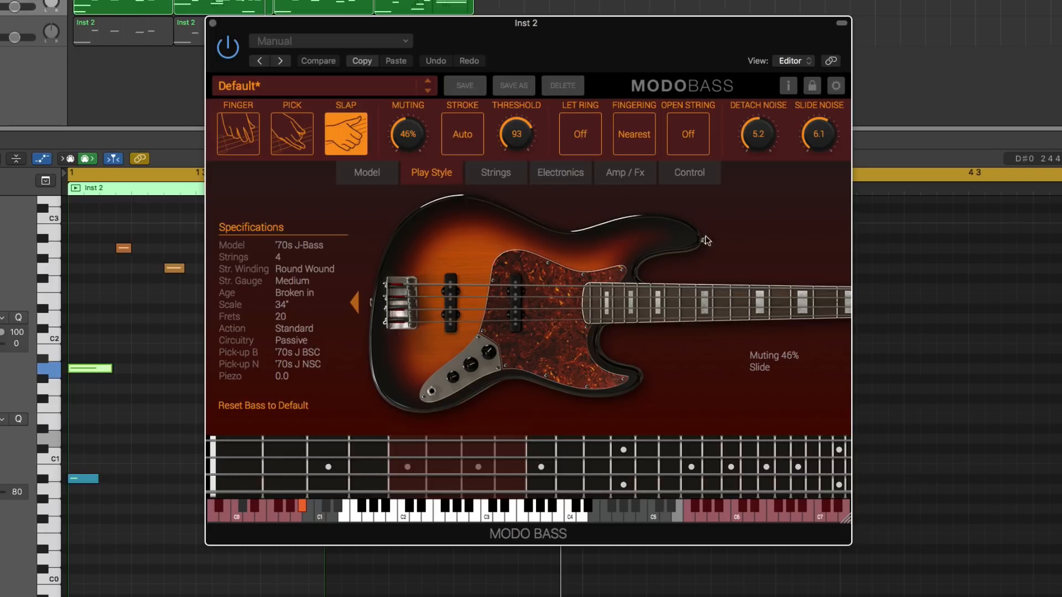
# Reduce the piano roll's height and move the MODO BASS window clear of the Inst 2 regions.
pyautogui.moveTo(666, 27); pyautogui.dragTo(642, 93)
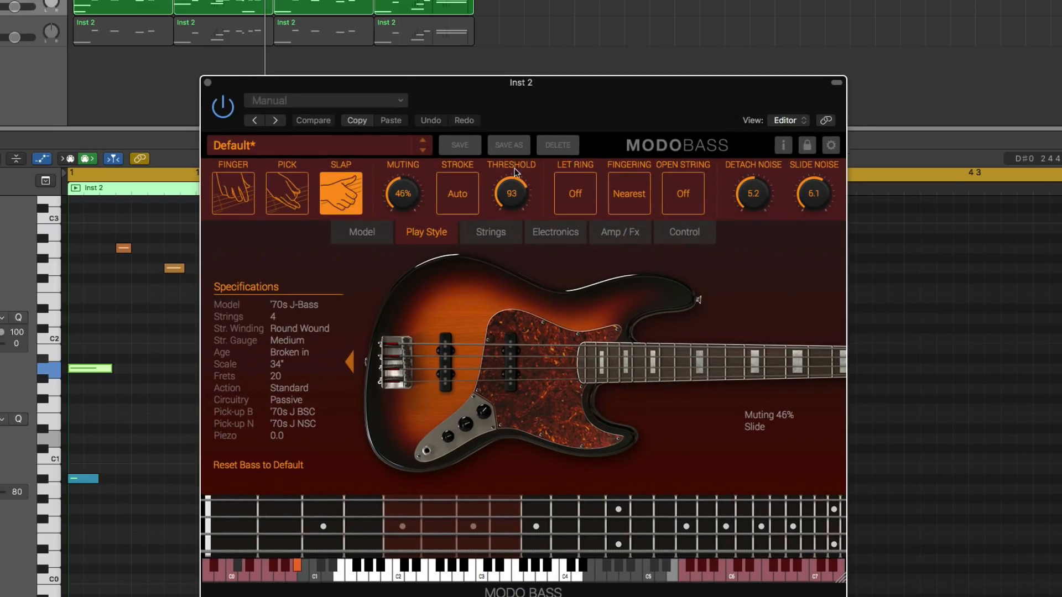
pyautogui.moveTo(136, 129); pyautogui.dragTo(136, 219)
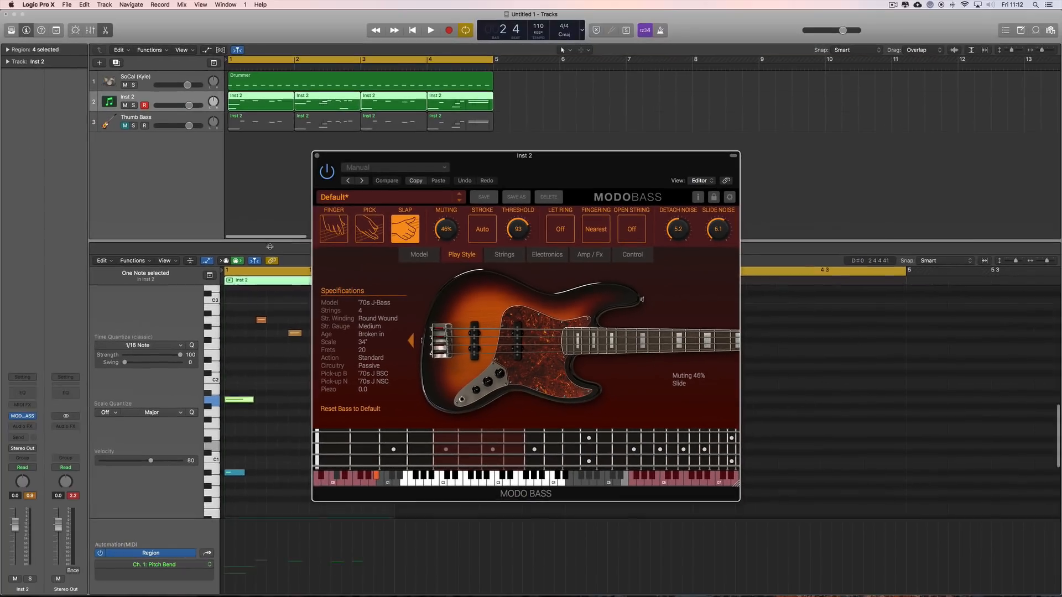
pyautogui.moveTo(269, 246); pyautogui.dragTo(269, 261)
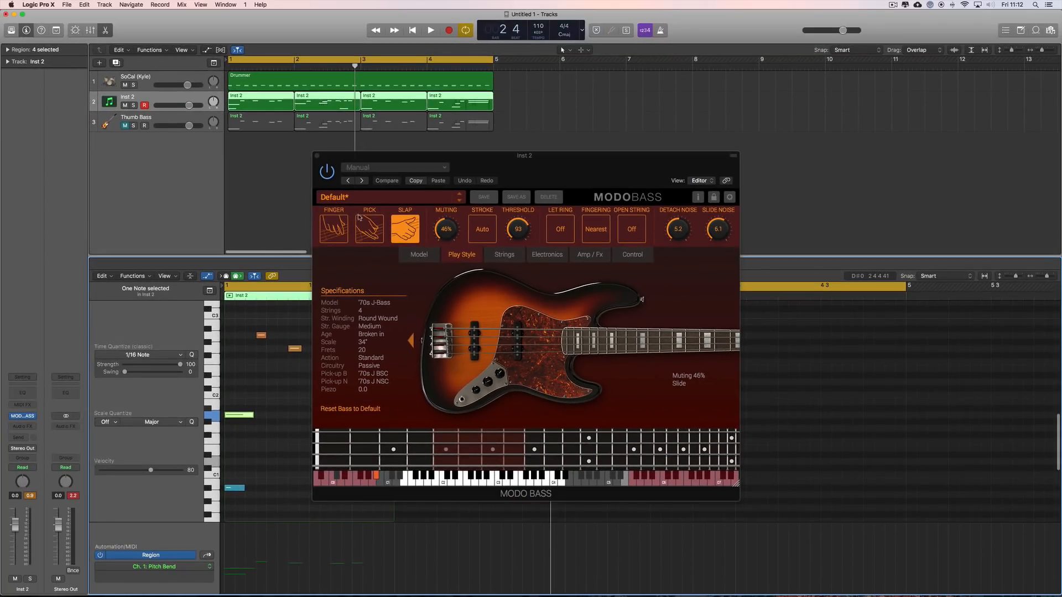
pyautogui.moveTo(477, 161); pyautogui.dragTo(668, 162)
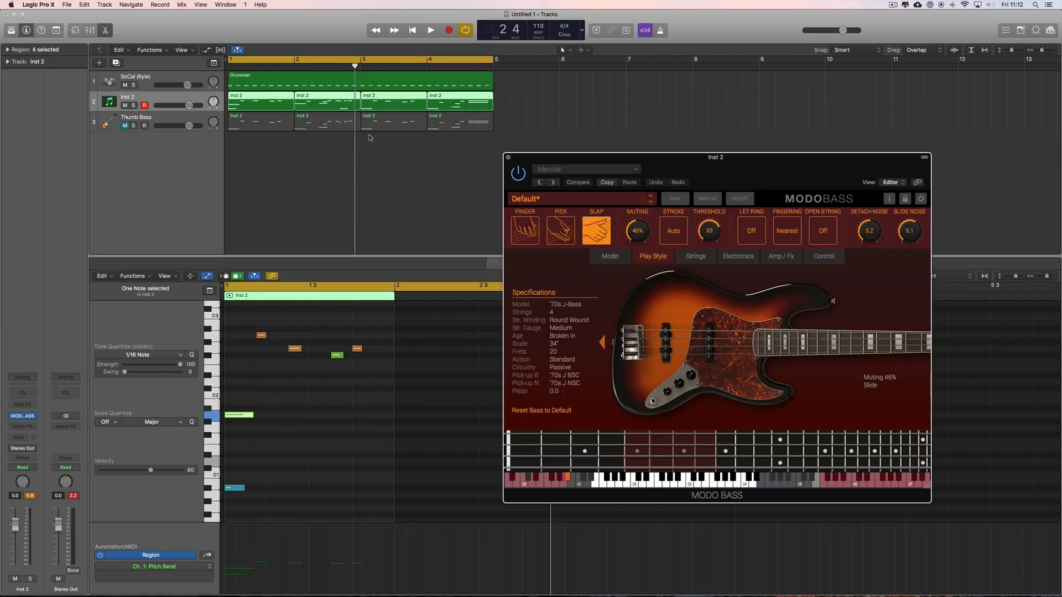
# Display all four Inst 2 regions in the piano roll and select the A#-1 keyswitch note in bar 2.
pyautogui.moveTo(526, 101); pyautogui.dragTo(285, 102)
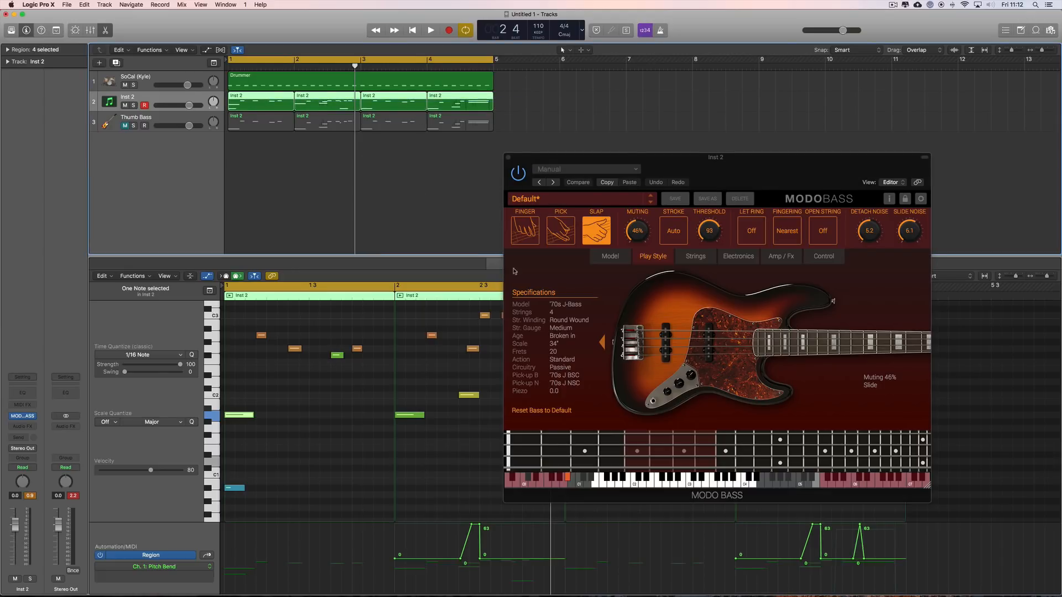
pyautogui.moveTo(592, 162); pyautogui.dragTo(688, 140)
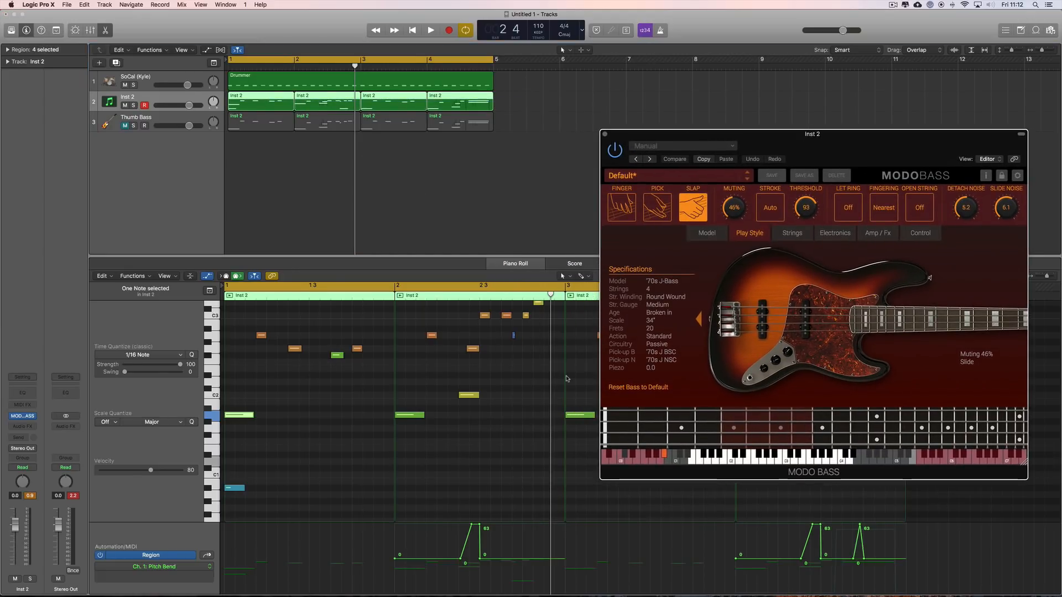
pyautogui.scroll(-3, 525, 490)
pyautogui.click(523, 488)
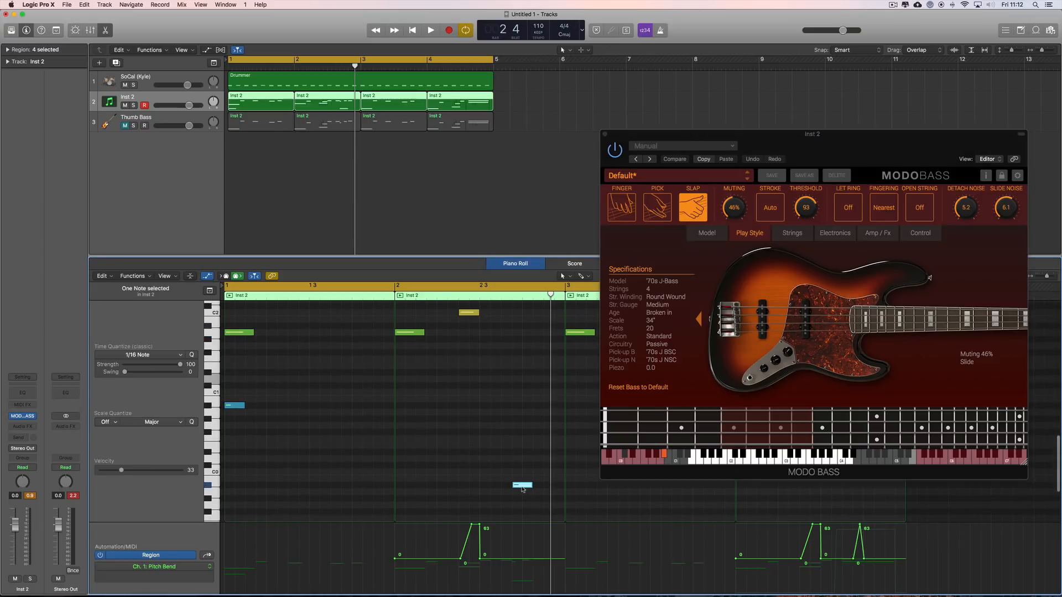
# Compare the Ghost Mode keyswitch in the Control settings with the A#-1 note and audition the melodic notes above it in bar 2.
pyautogui.click(935, 236)
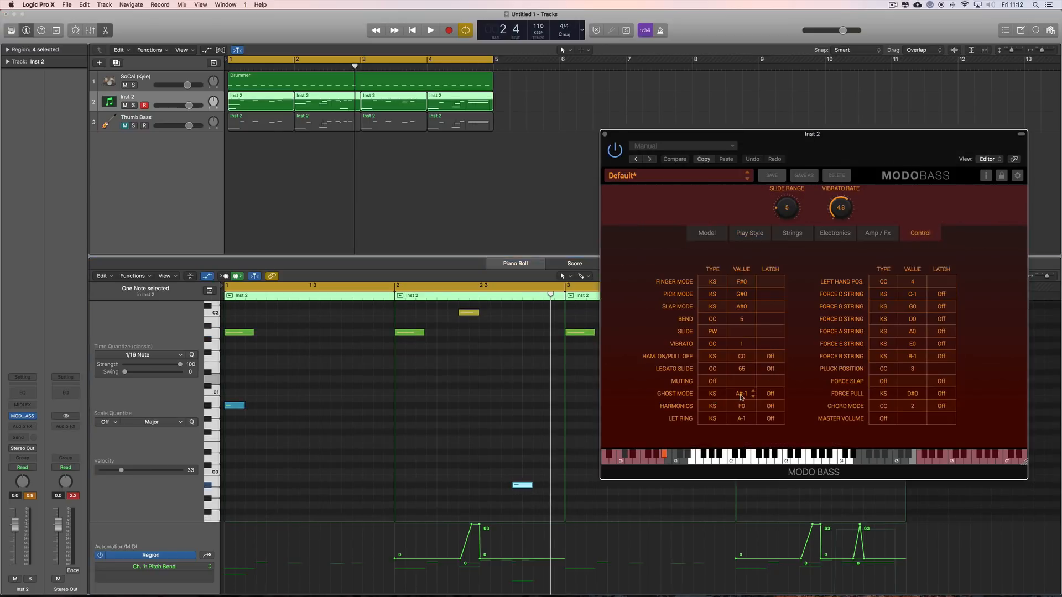
pyautogui.click(527, 486)
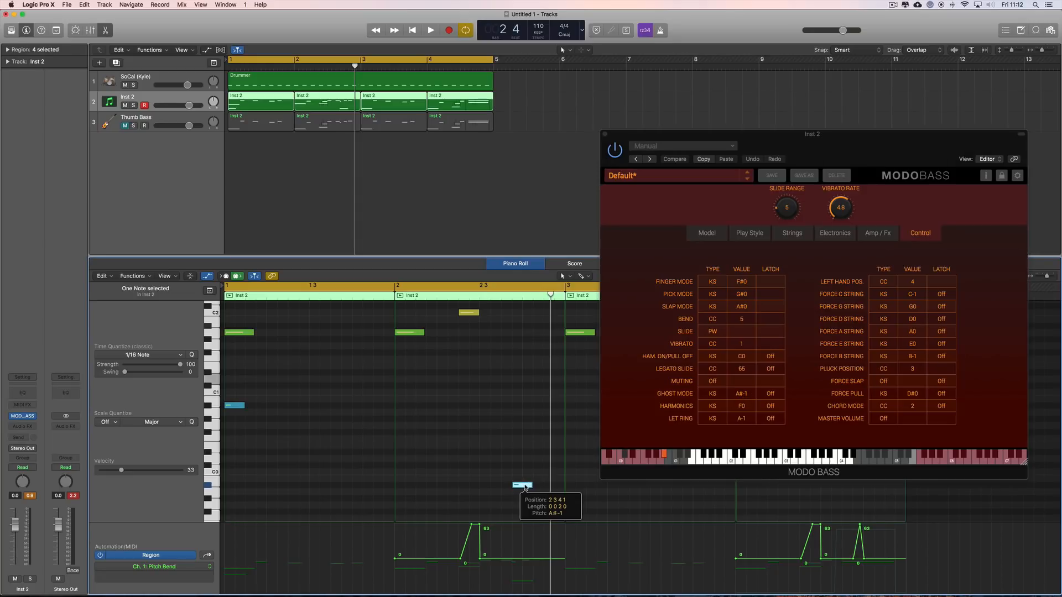
pyautogui.moveTo(526, 487); pyautogui.dragTo(514, 341)
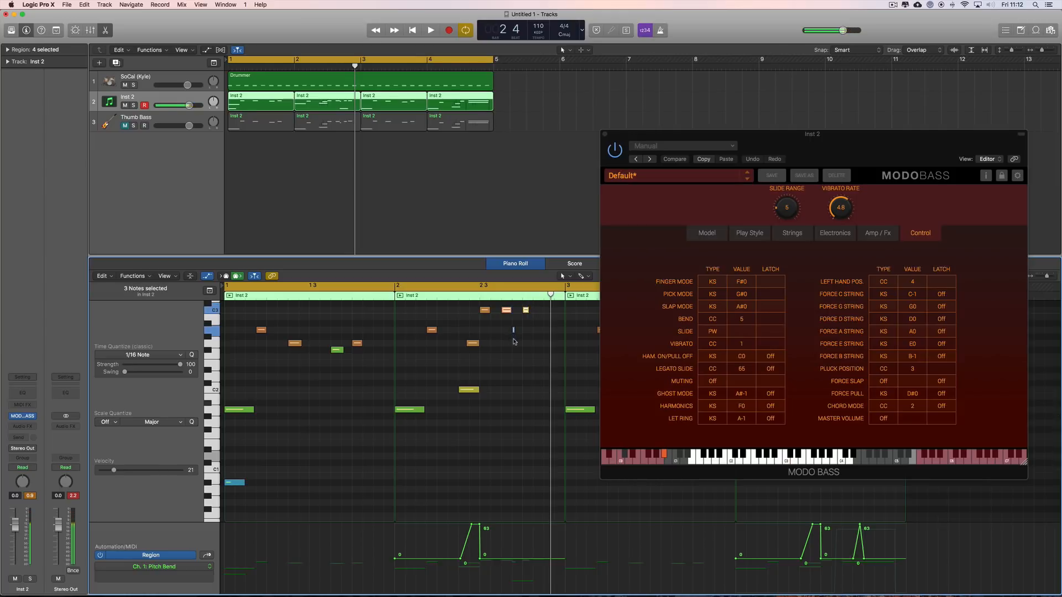
pyautogui.click(513, 331)
pyautogui.scroll(3, 534, 359)
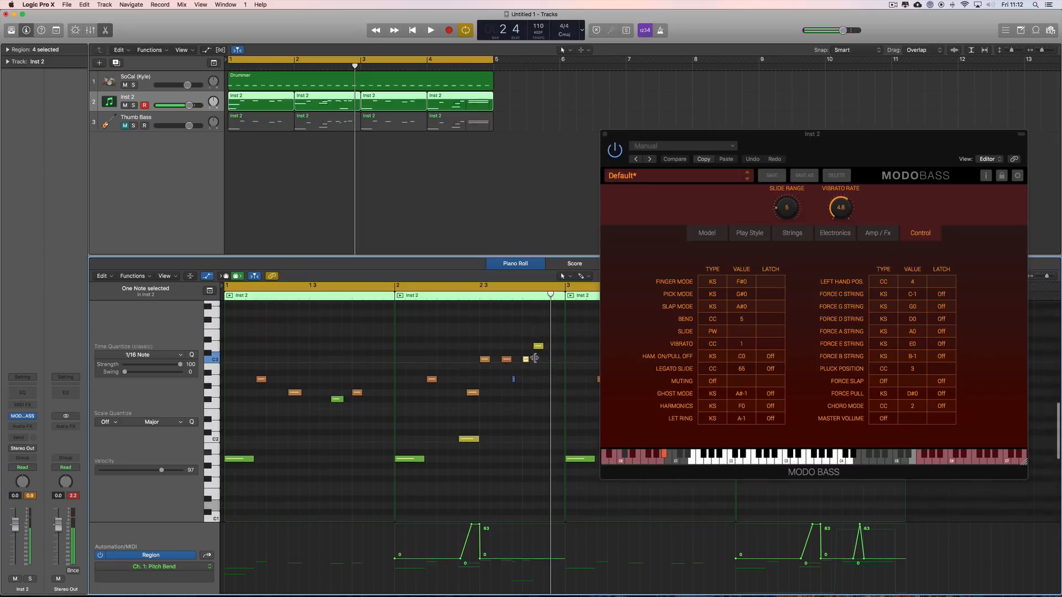
# Play the part from bar 1 through bar 2 to hear the ghost note triggered by the A#-1 keyswitch.
pyautogui.scroll(-2, 534, 359)
pyautogui.press('space')
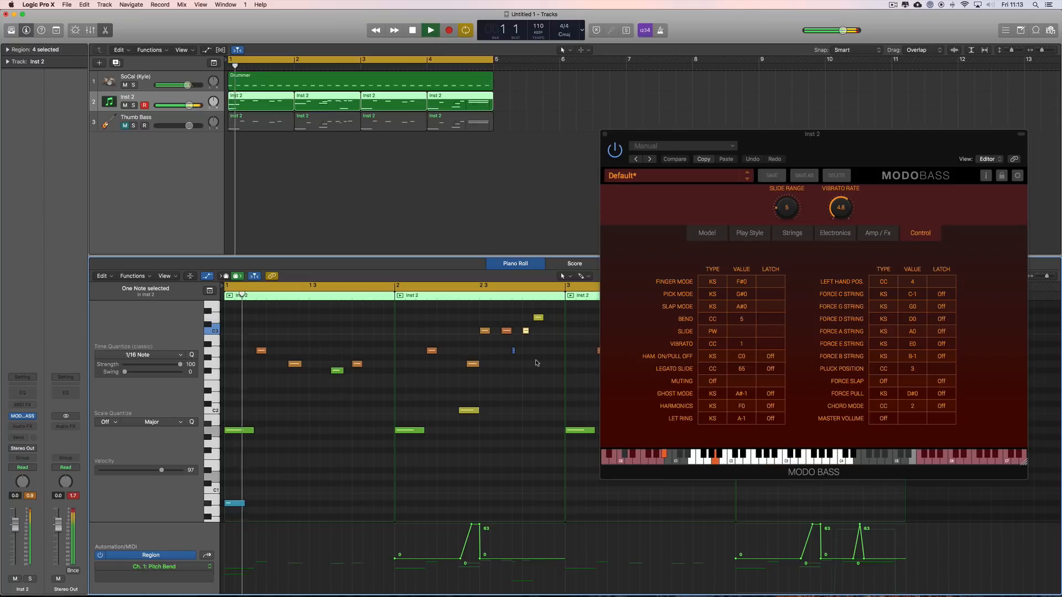
pyautogui.scroll(-3, 536, 363)
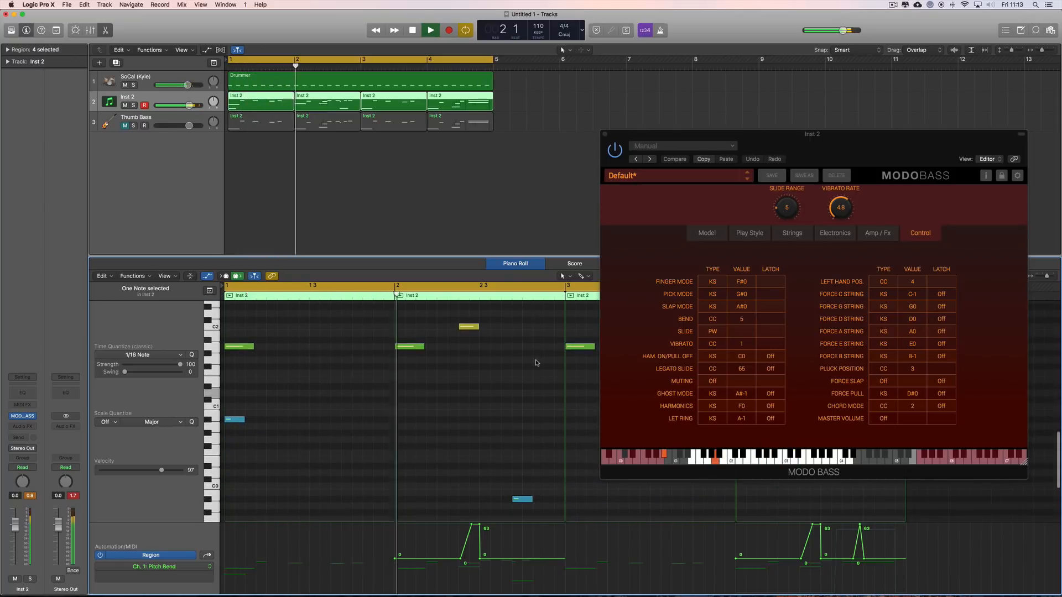
pyautogui.scroll(3, 536, 363)
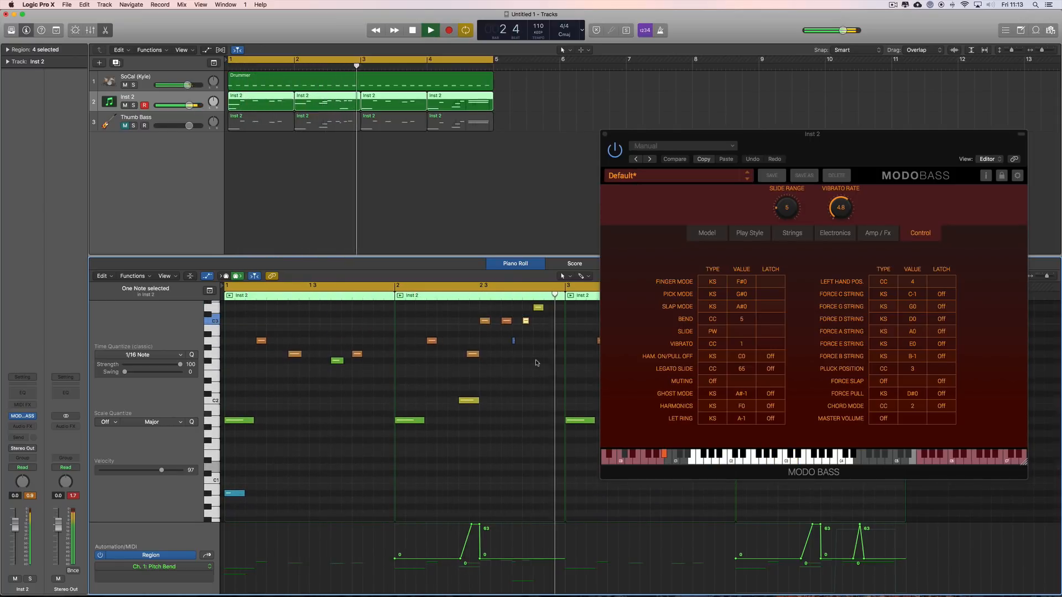
pyautogui.press('space')
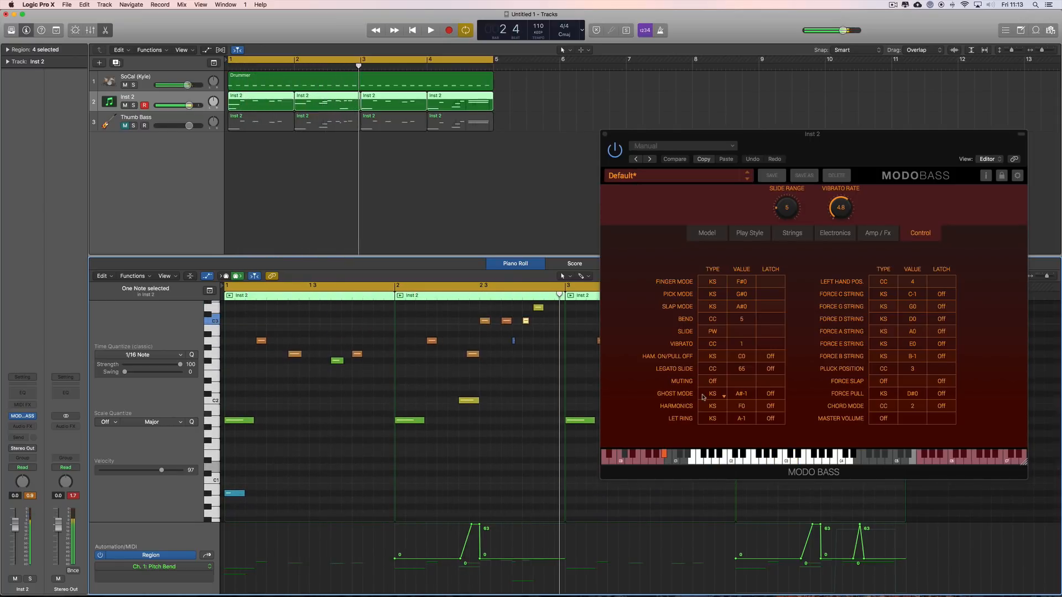
# Return to the Play Style settings and set Fingering to First Position.
pyautogui.click(749, 233)
pyautogui.click(885, 212)
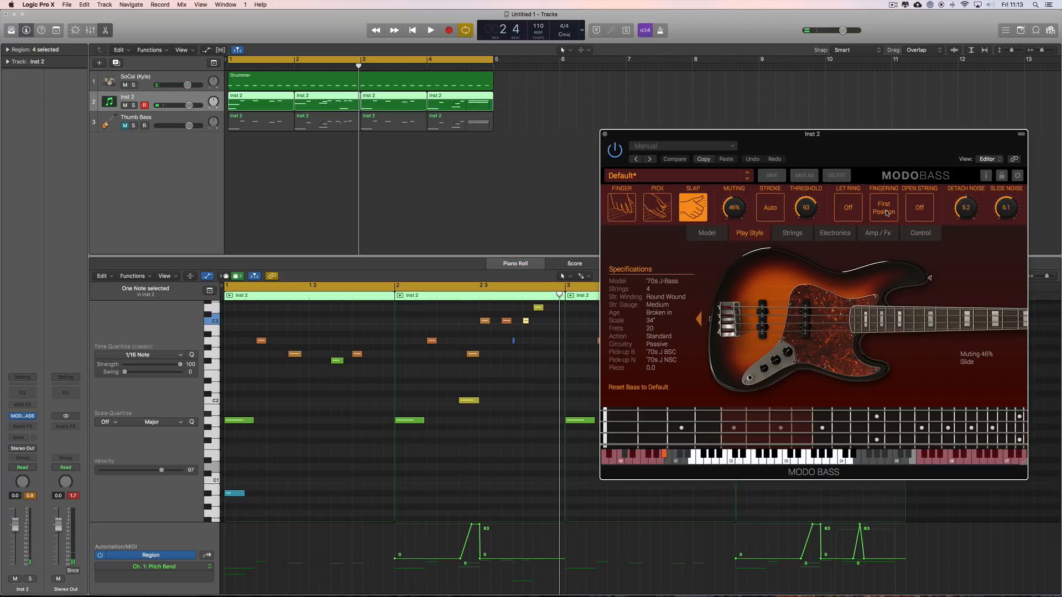
# Set Fingering to Easy and play back the bass part with it.
pyautogui.click(886, 212)
pyautogui.press('space')
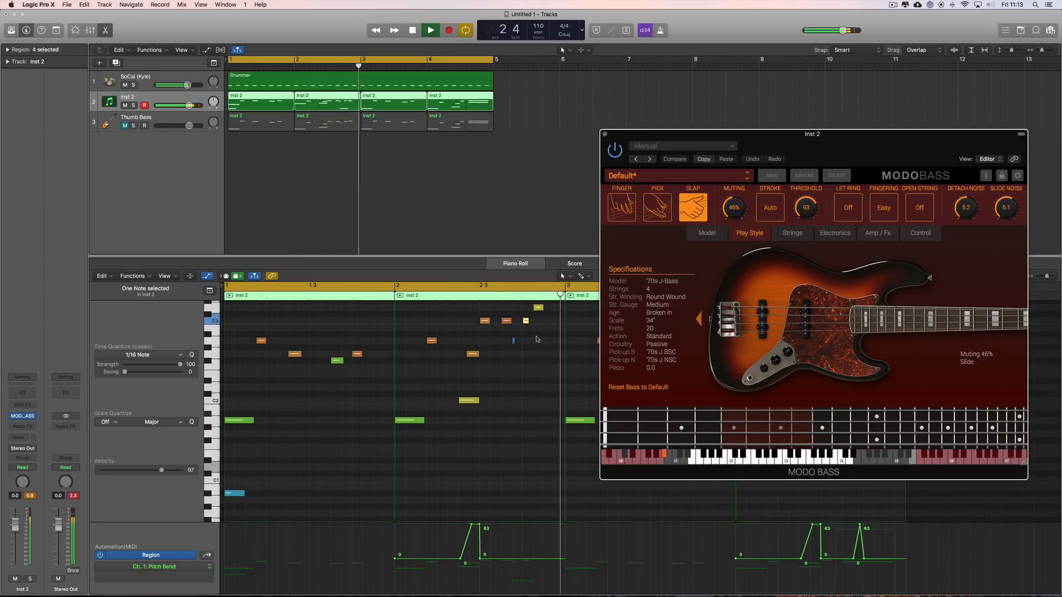
pyautogui.press('space')
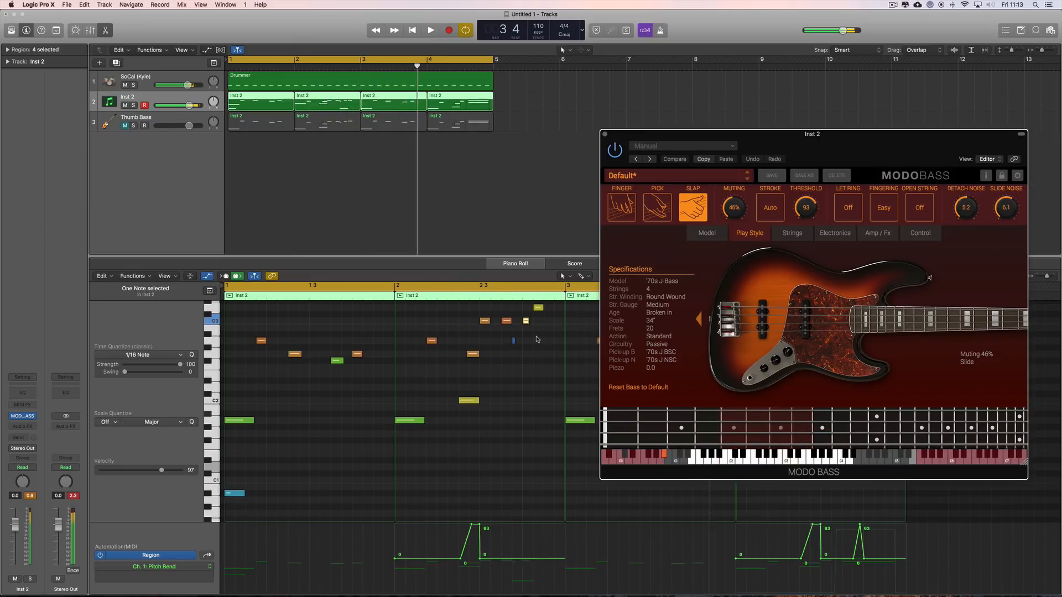
# Review the MODO BASS Model, Play Style, Strings, Electronics, Amp / Fx and Control settings, ending back on the bass models.
pyautogui.moveTo(757, 138); pyautogui.dragTo(499, 159)
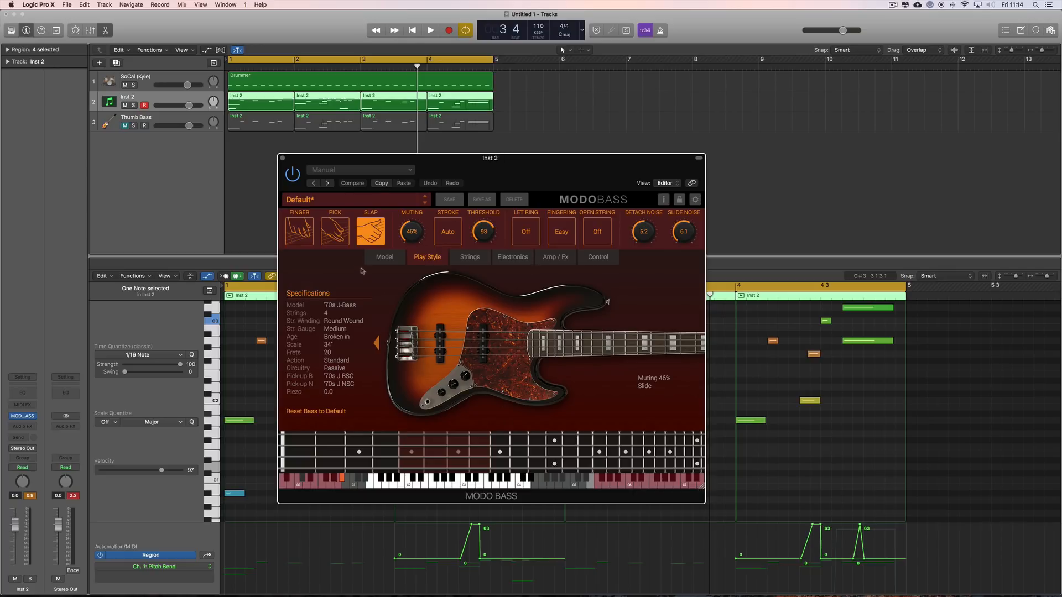
pyautogui.click(378, 257)
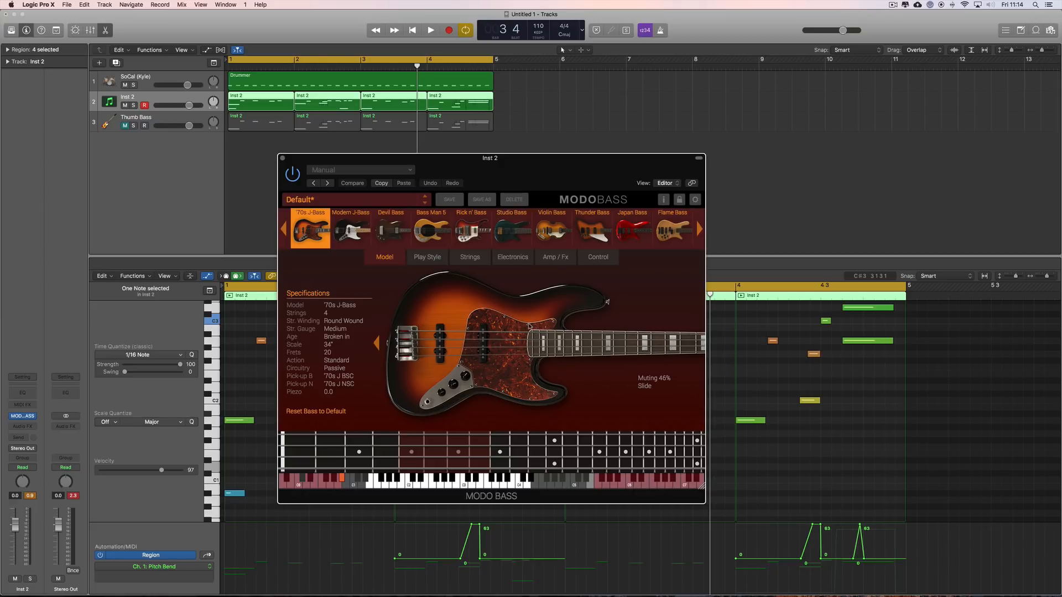
pyautogui.click(437, 260)
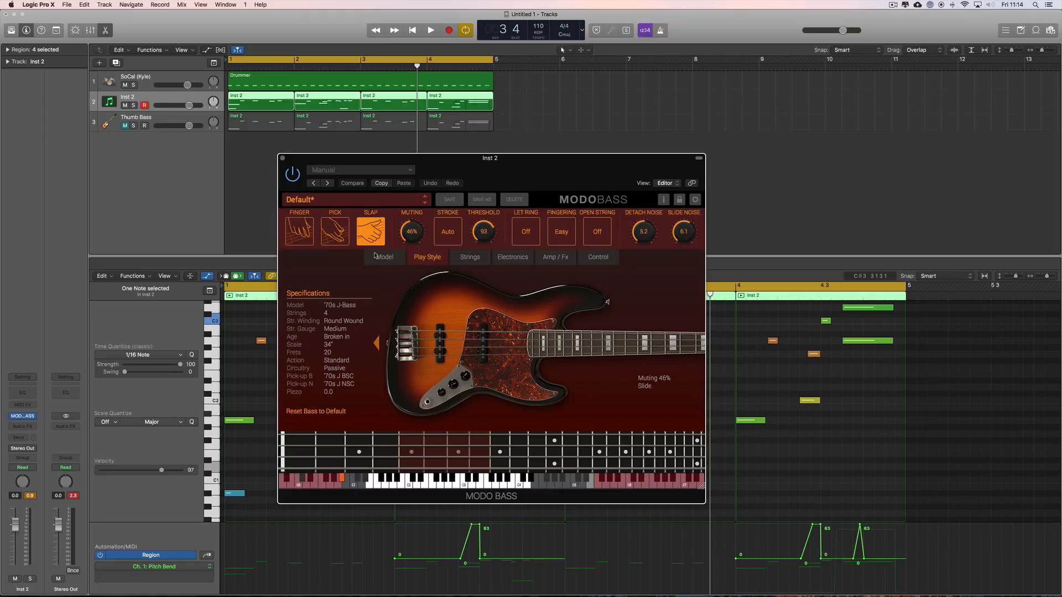
pyautogui.click(485, 260)
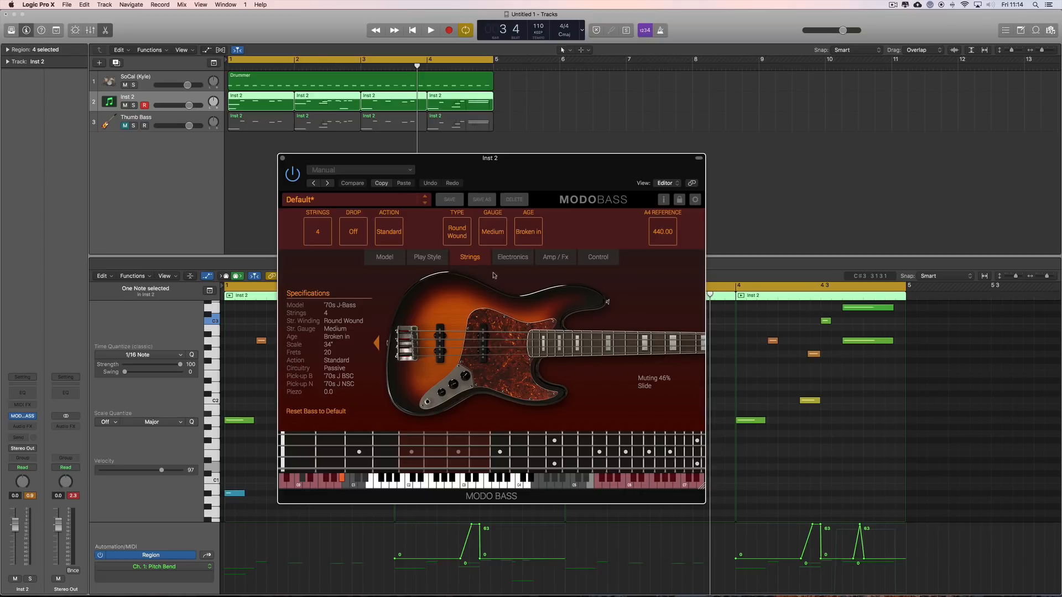
pyautogui.click(528, 258)
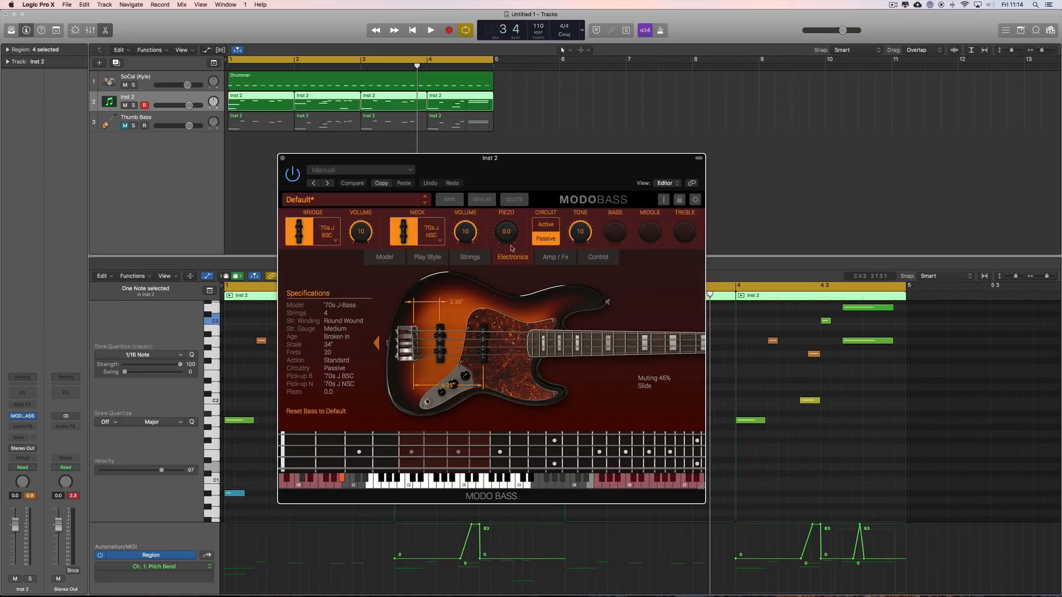
pyautogui.click(553, 261)
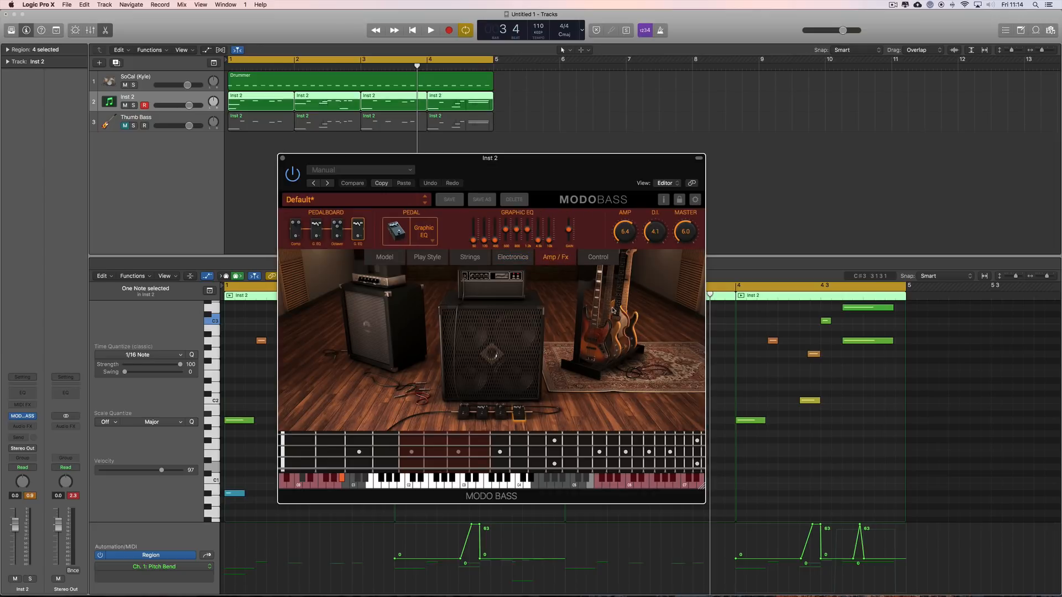
pyautogui.click(597, 259)
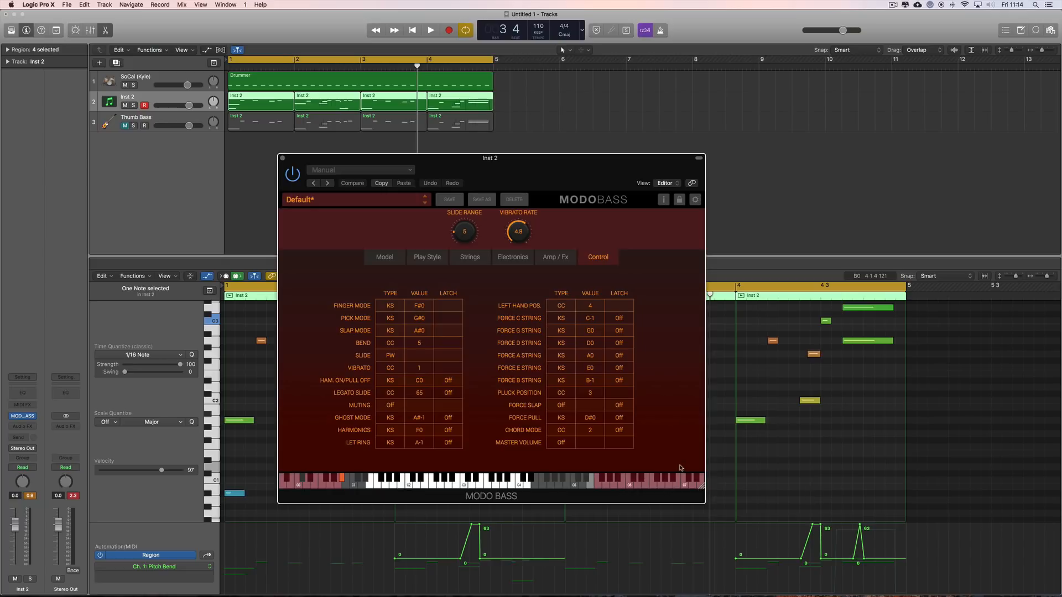
pyautogui.click(399, 259)
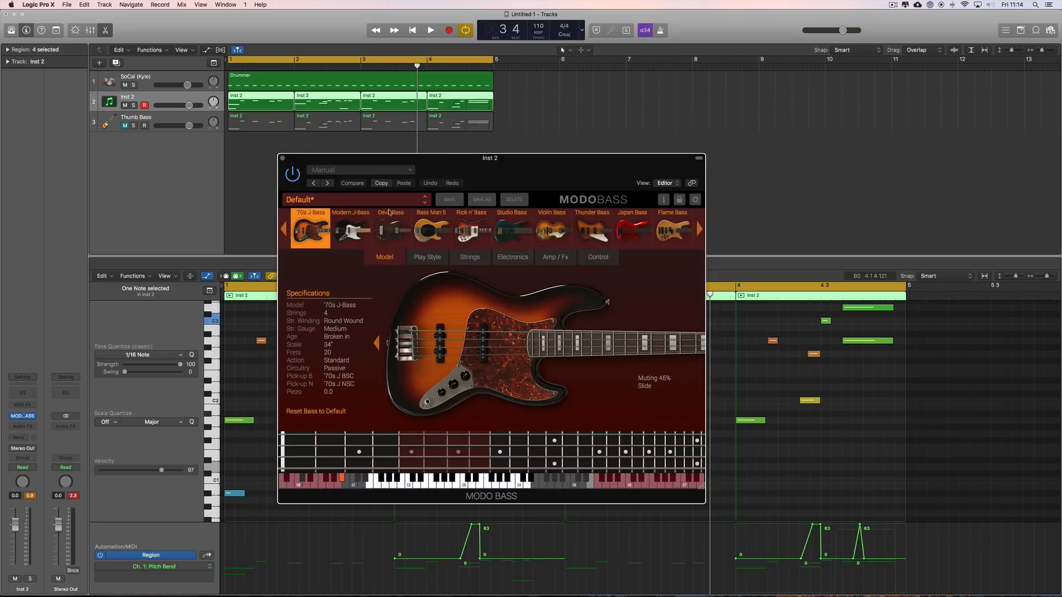
# Mute Inst 2, unmute and select the Thumb Bass track, and play the part for comparison.
pyautogui.moveTo(467, 158); pyautogui.dragTo(450, 175)
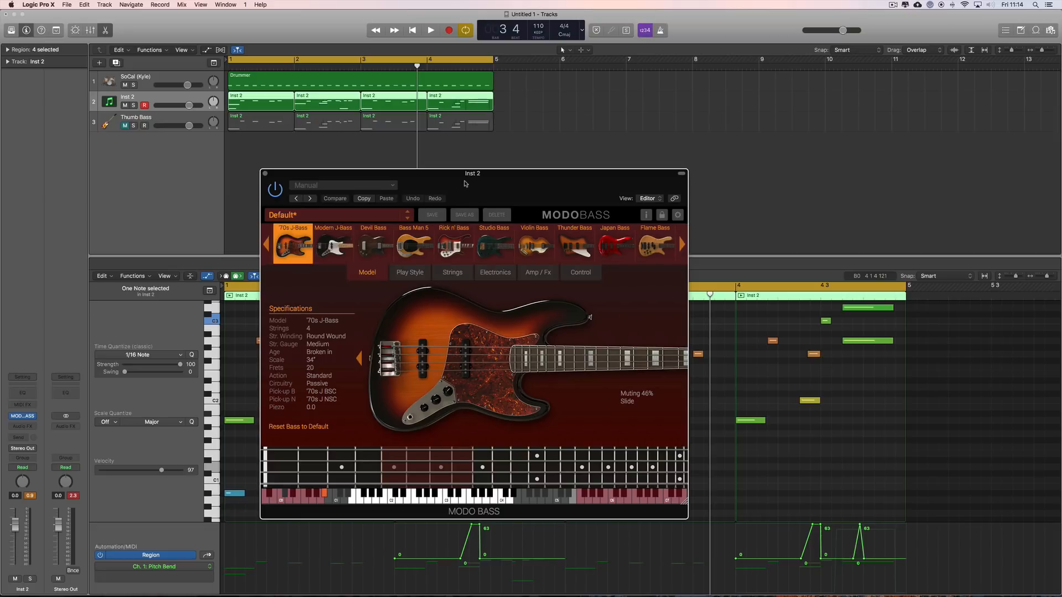
pyautogui.click(125, 105)
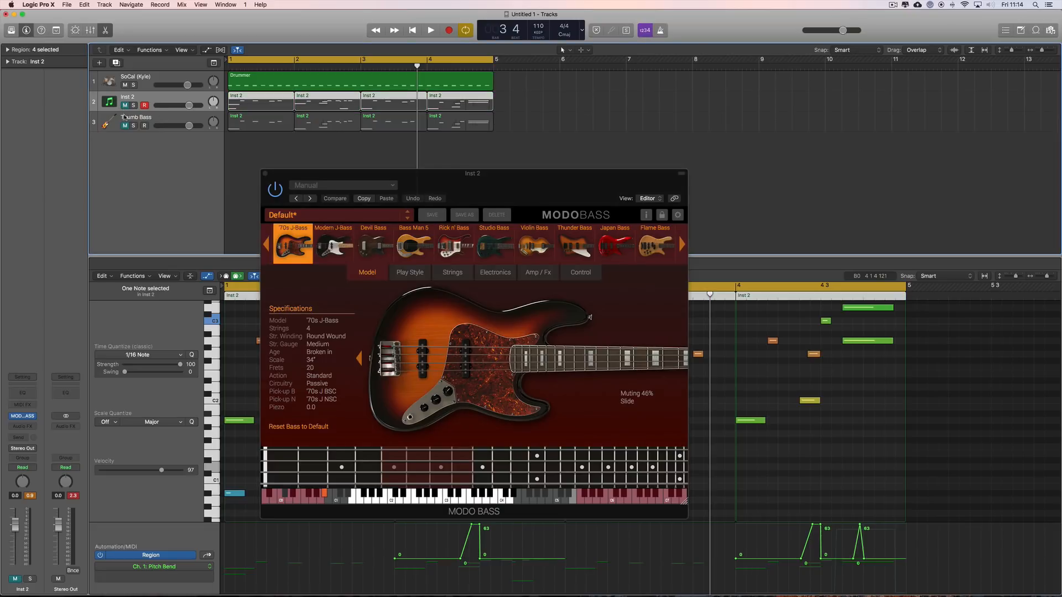
pyautogui.click(125, 126)
pyautogui.click(156, 120)
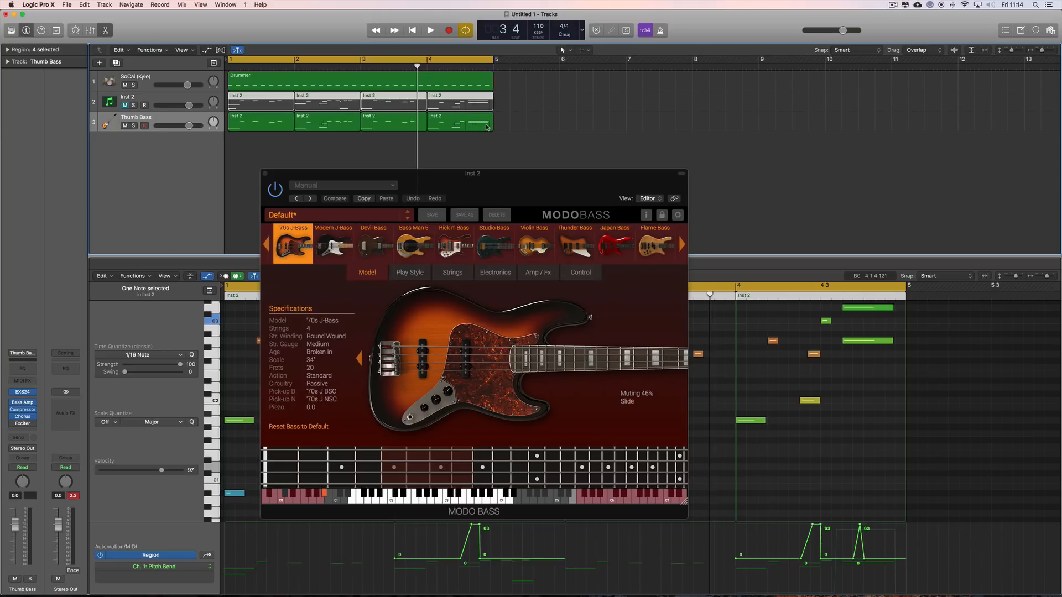
pyautogui.press('space')
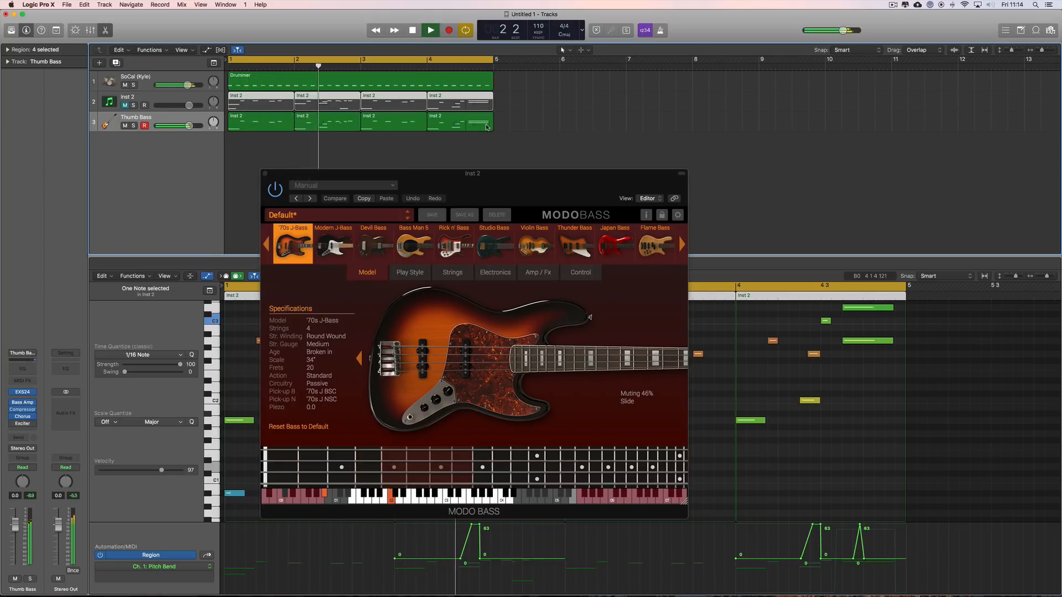
pyautogui.press('space')
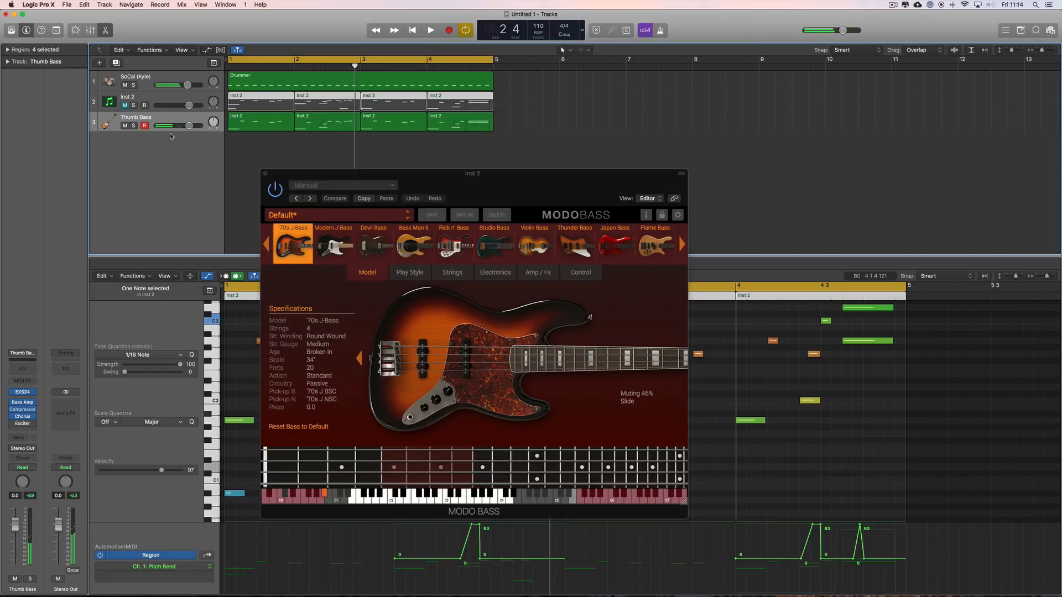
# Check the Thumb Bass patch in the Library, and switch back to Inst 2 by unmuting it and muting Thumb Bass.
pyautogui.click(11, 30)
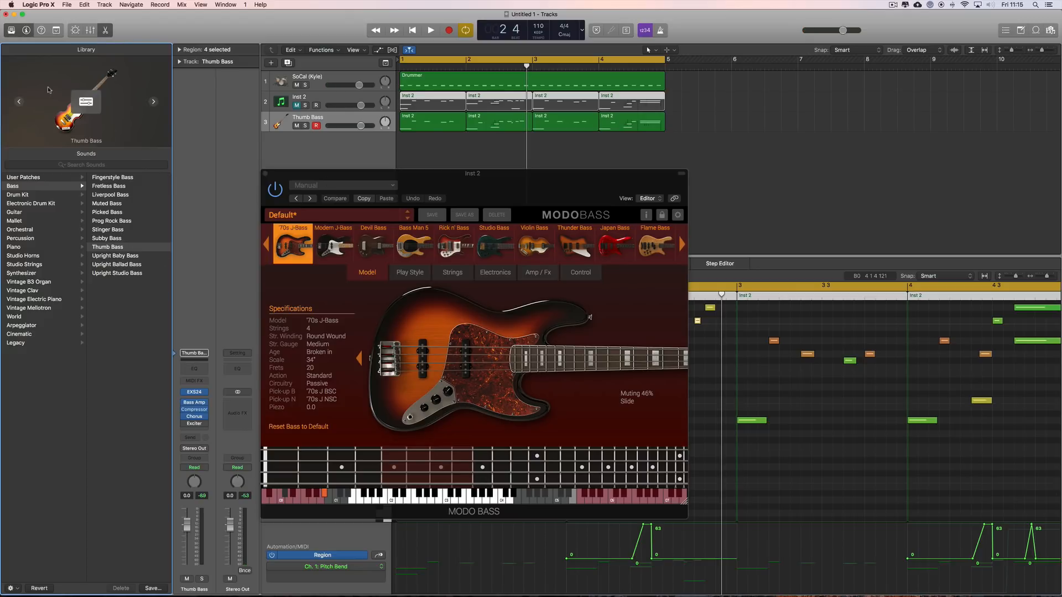
pyautogui.click(320, 102)
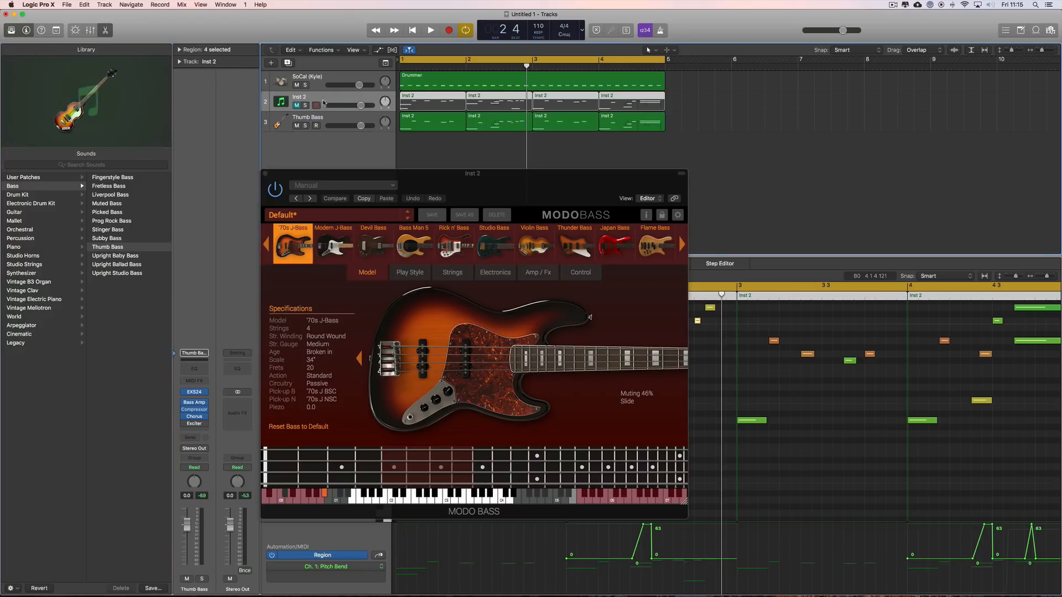
pyautogui.click(297, 125)
pyautogui.click(296, 105)
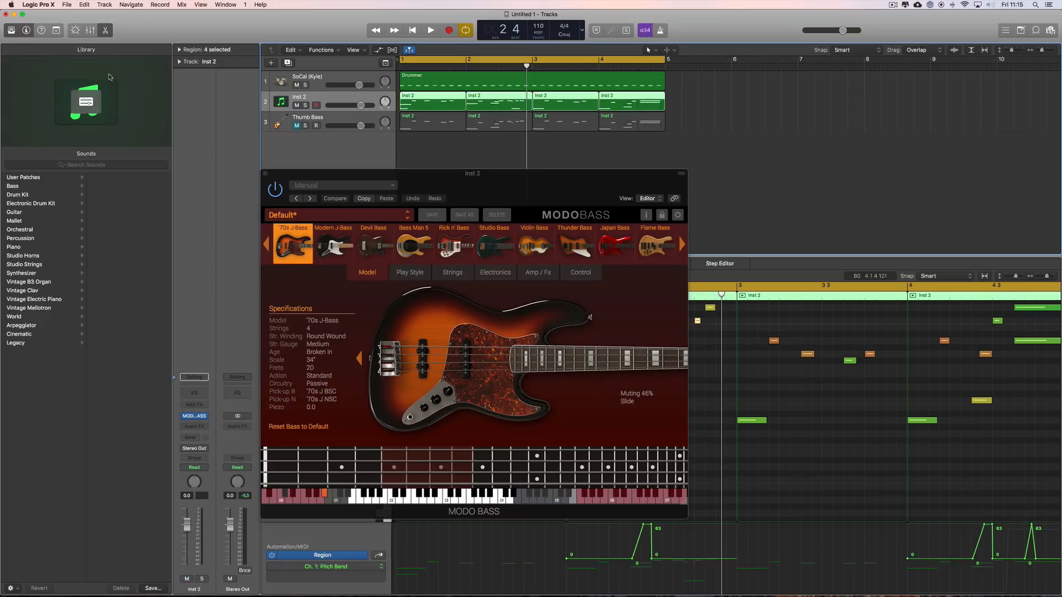
pyautogui.click(11, 30)
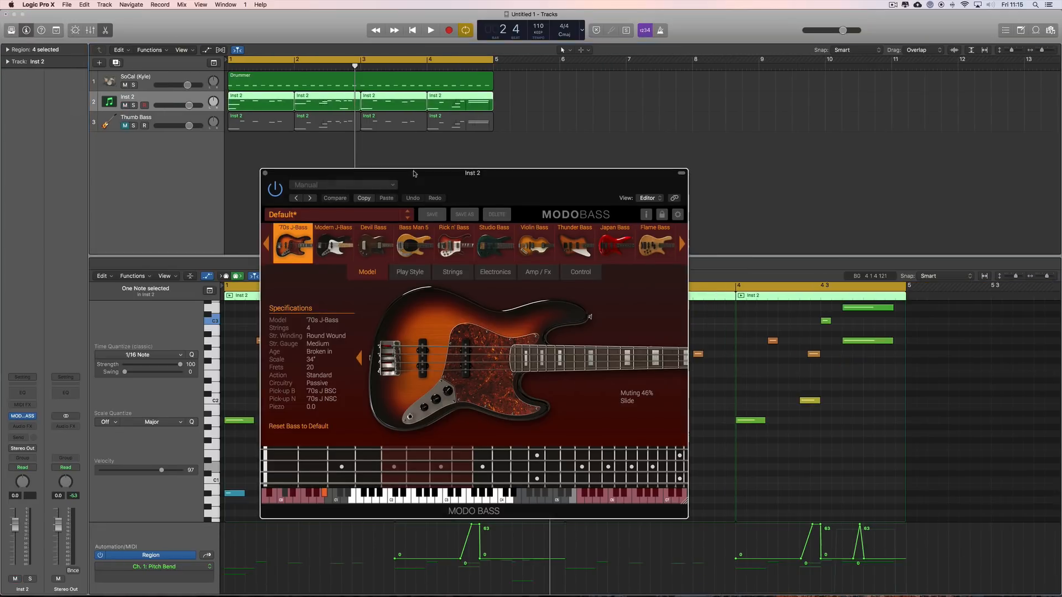
# Browse the MODO BASS presets by play style, including the Pick list, without loading one.
pyautogui.moveTo(415, 174); pyautogui.dragTo(486, 171)
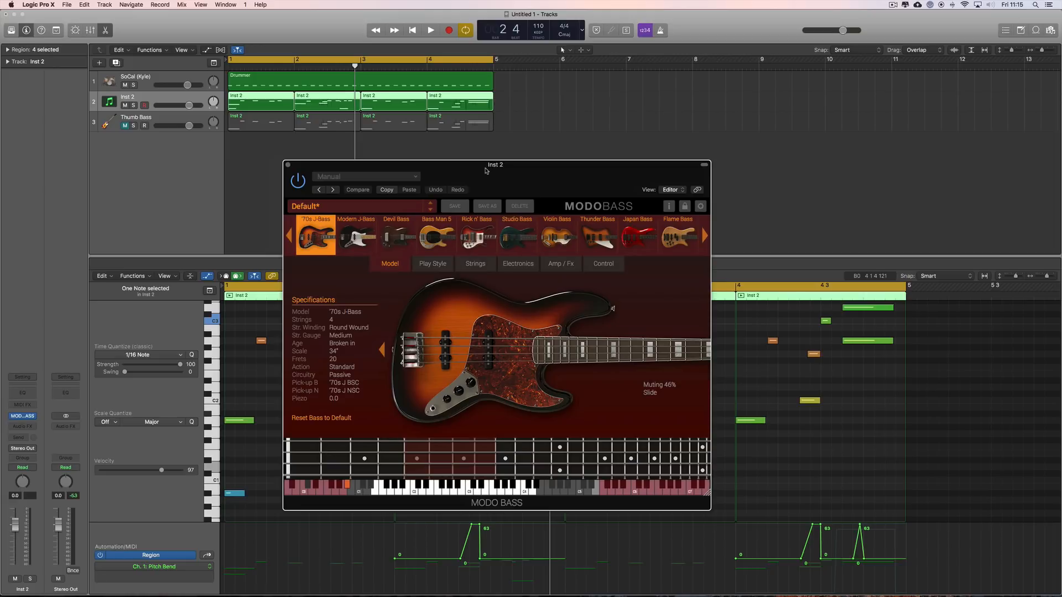
pyautogui.moveTo(485, 172); pyautogui.dragTo(520, 169)
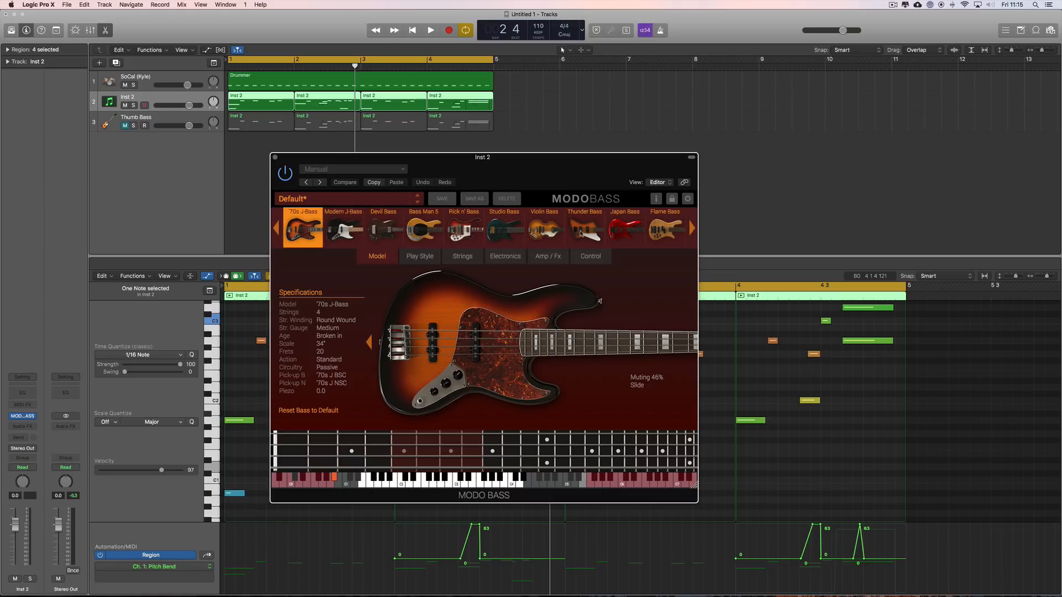
pyautogui.click(401, 204)
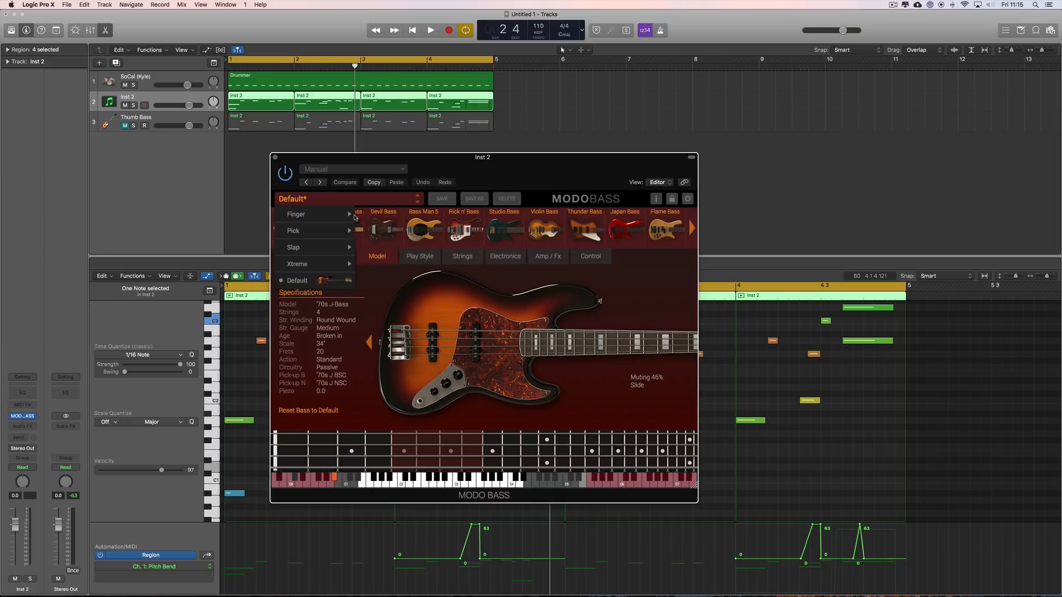
pyautogui.moveTo(332, 214)
pyautogui.scroll(-5, 410, 530)
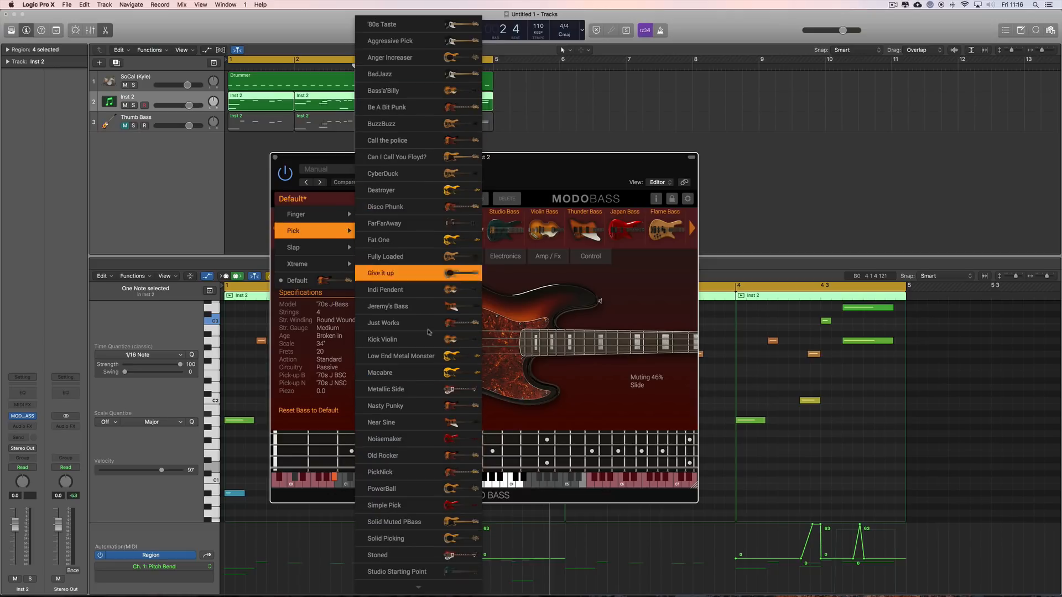
pyautogui.moveTo(325, 253)
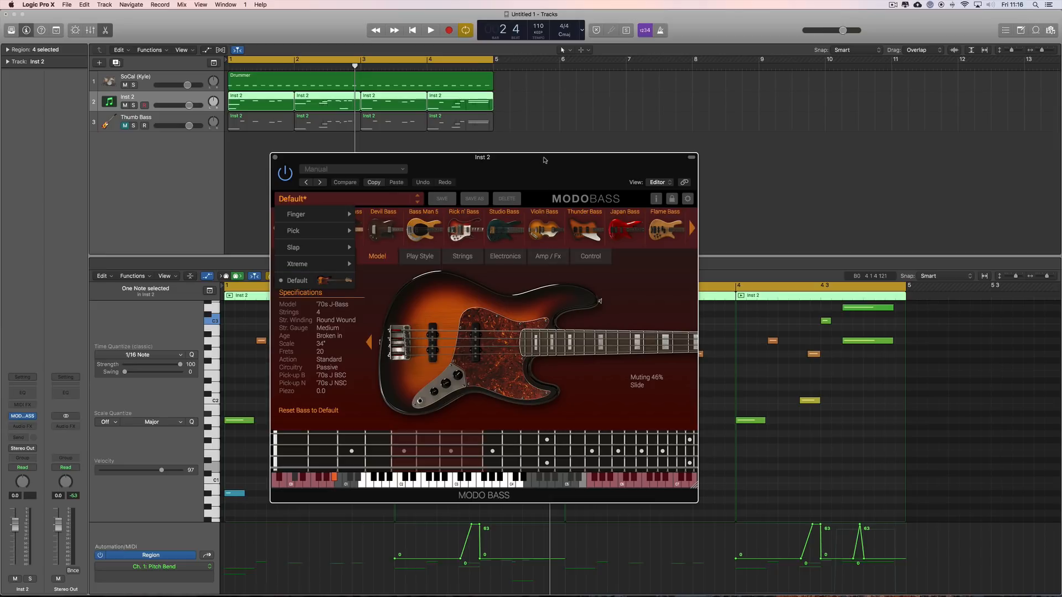
pyautogui.click(539, 187)
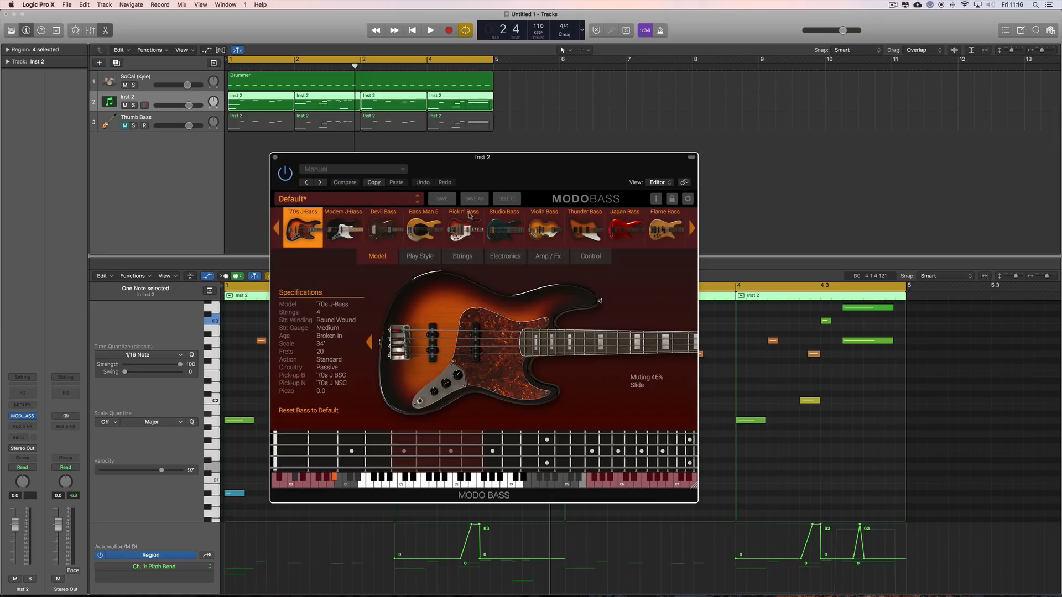
# Display the Play Style settings and play the first bar of the Inst 2 part.
pyautogui.moveTo(527, 173); pyautogui.dragTo(532, 167)
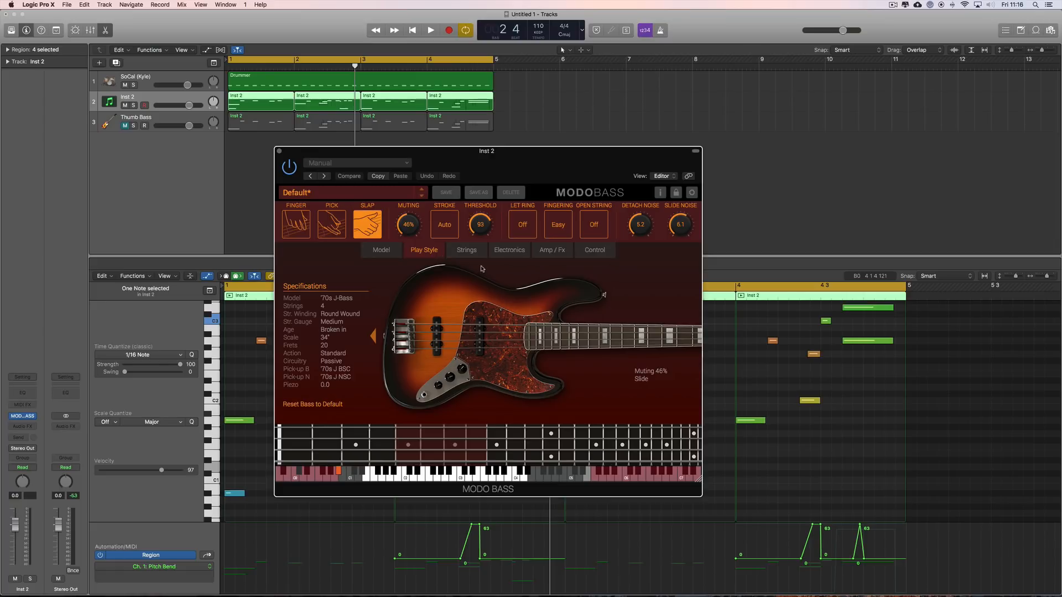
pyautogui.moveTo(505, 163); pyautogui.dragTo(492, 162)
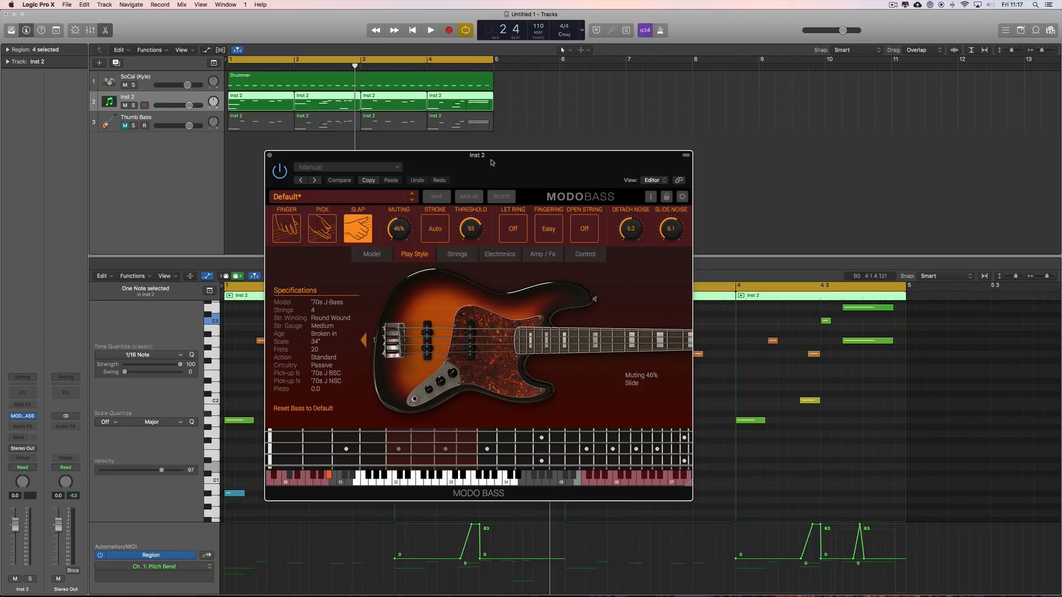
pyautogui.press('space')
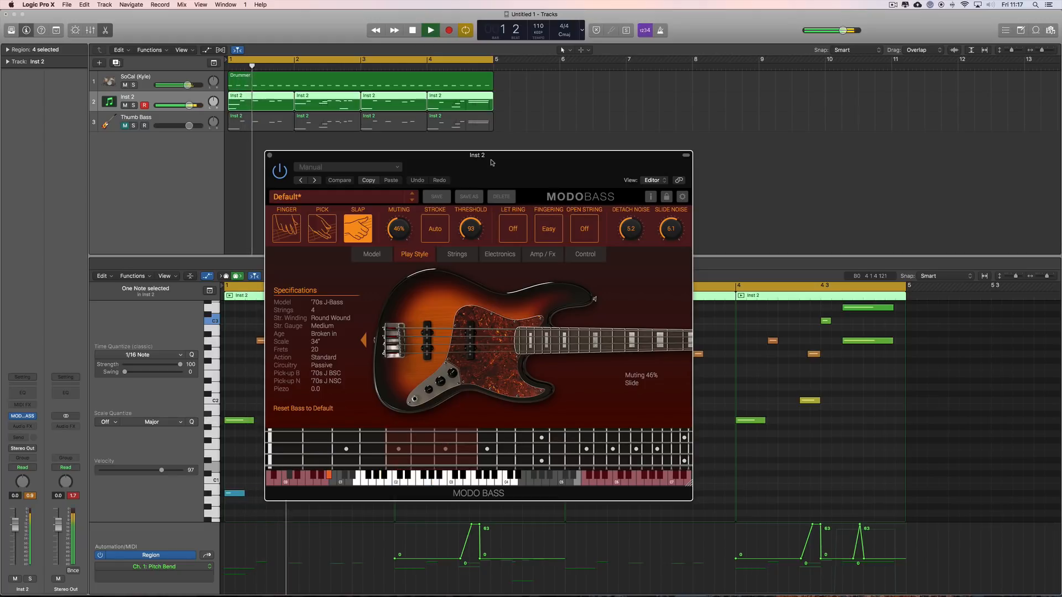
pyautogui.press('space')
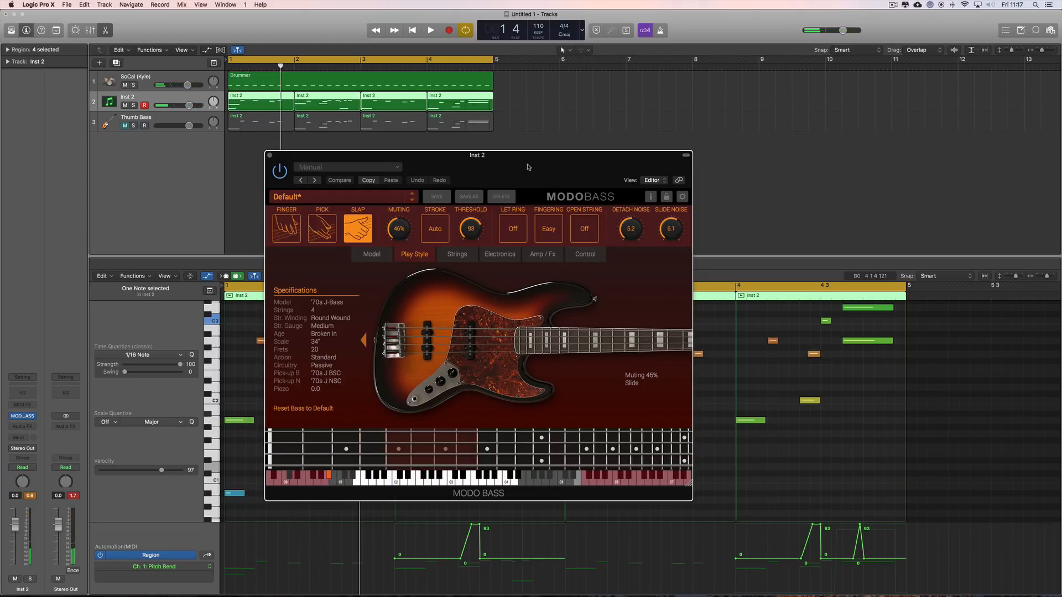
pyautogui.moveTo(528, 167); pyautogui.dragTo(524, 163)
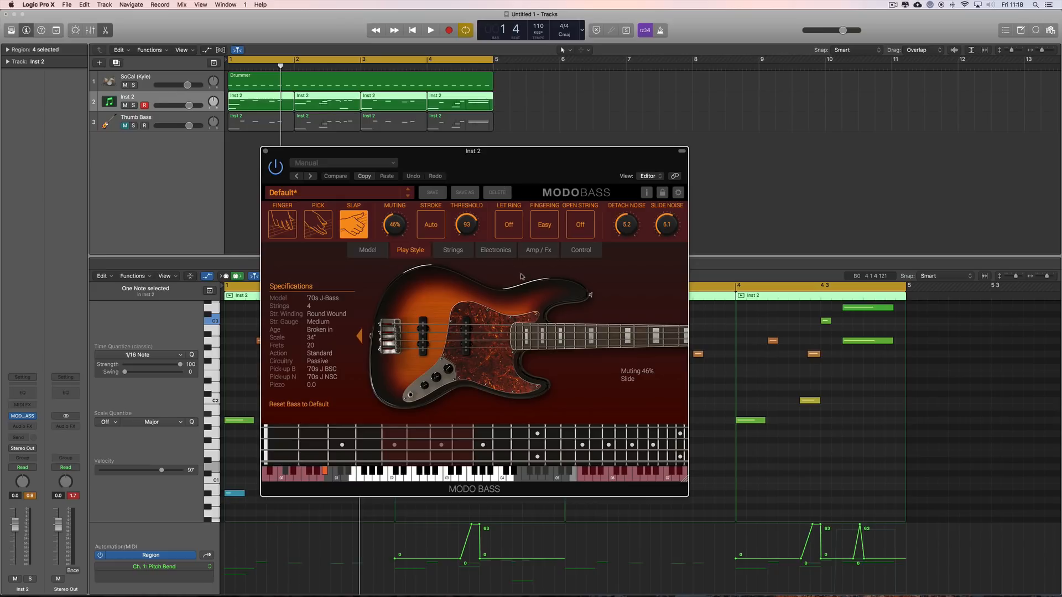
# Compare Easy and Nearest fingering during playback and leave Fingering set to Nearest.
pyautogui.press('space')
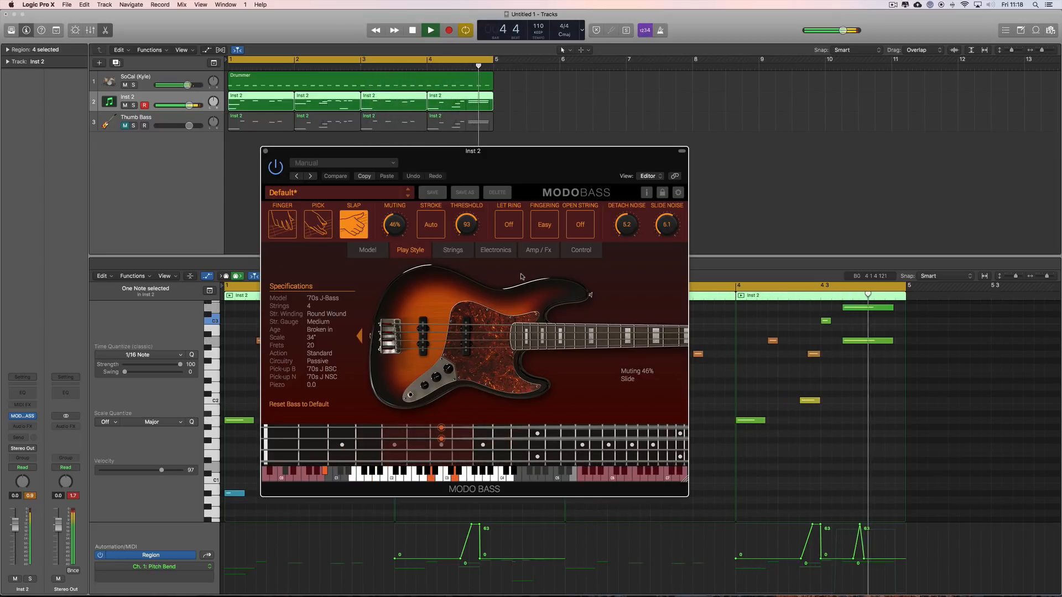
pyautogui.click(555, 226)
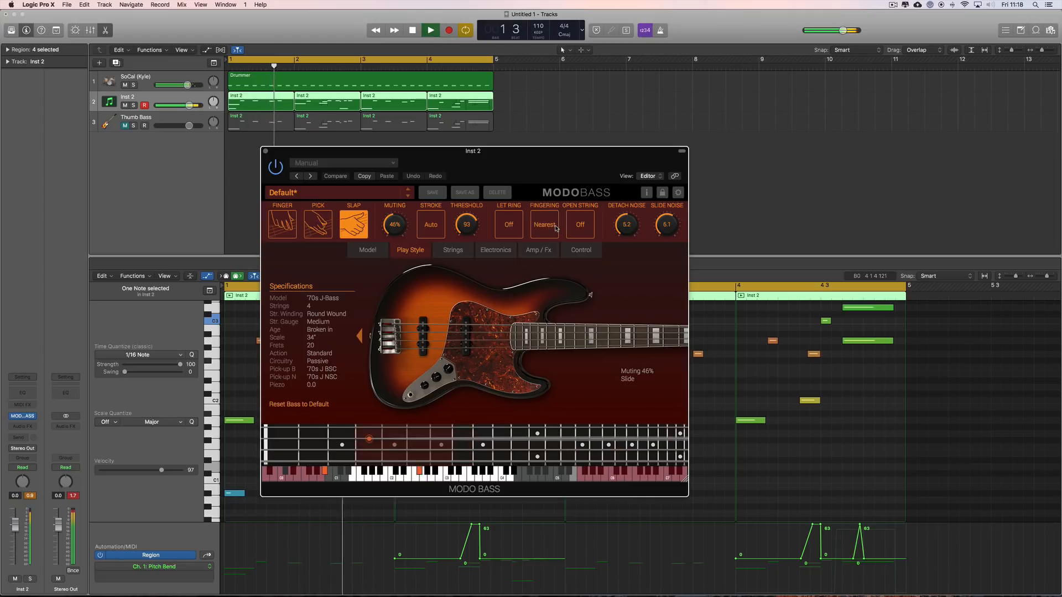
pyautogui.click(555, 227)
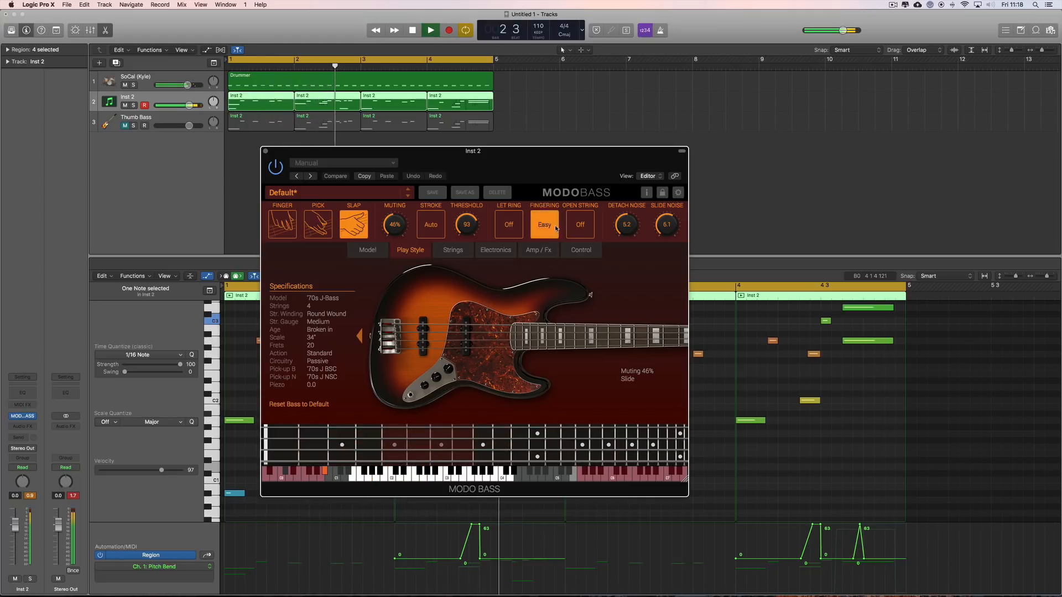
pyautogui.click(556, 227)
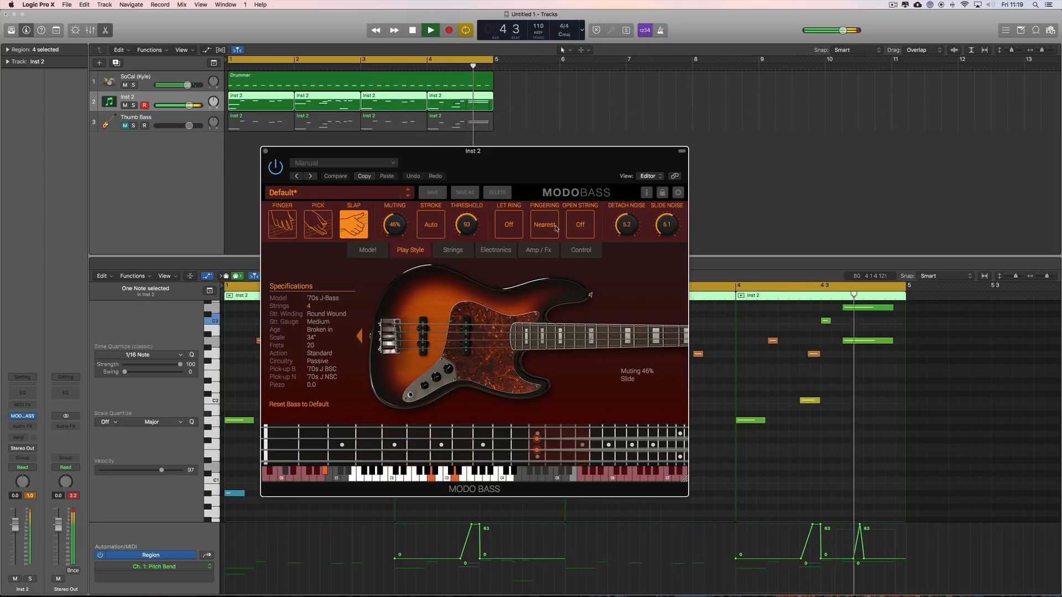
# Set the velocity of the two long notes at the end of bar 4 to 56.
pyautogui.moveTo(887, 358); pyautogui.dragTo(862, 308)
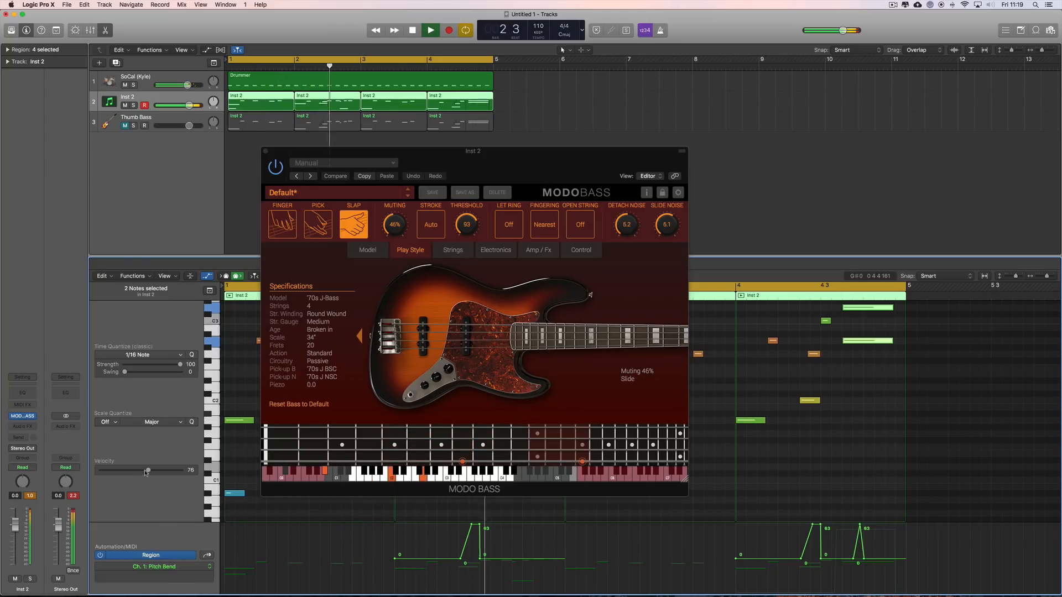
pyautogui.moveTo(147, 472); pyautogui.dragTo(136, 472)
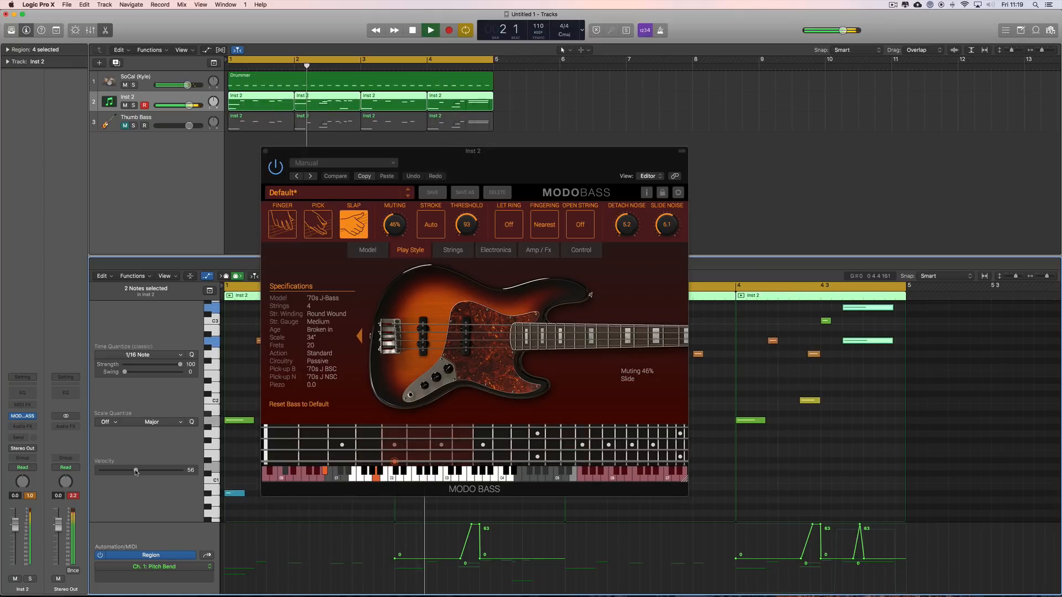
pyautogui.click(885, 393)
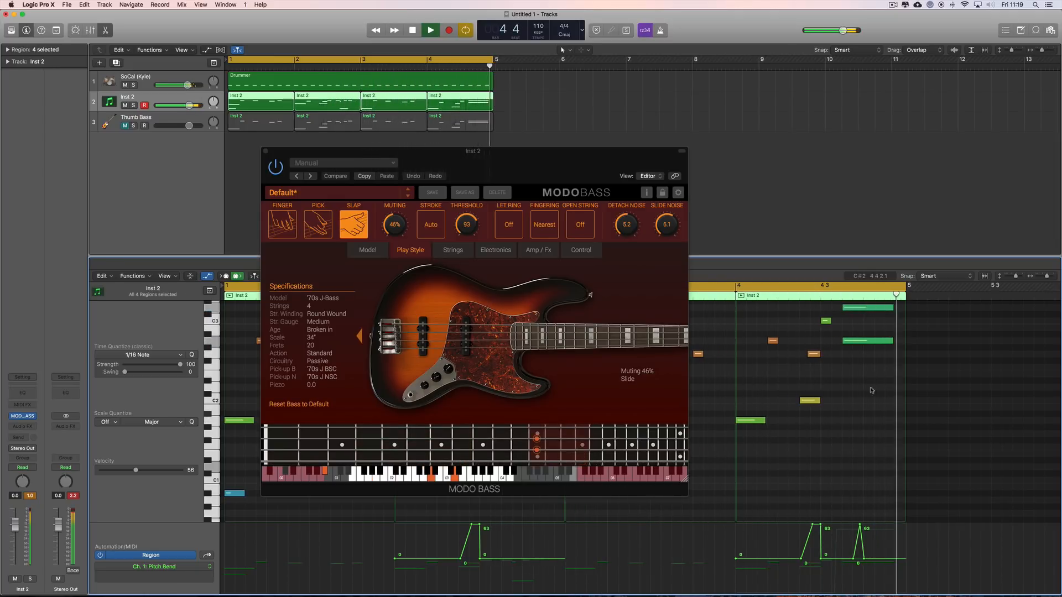
# Set the velocity of the short C3 note in bar 4 to 102.
pyautogui.click(825, 321)
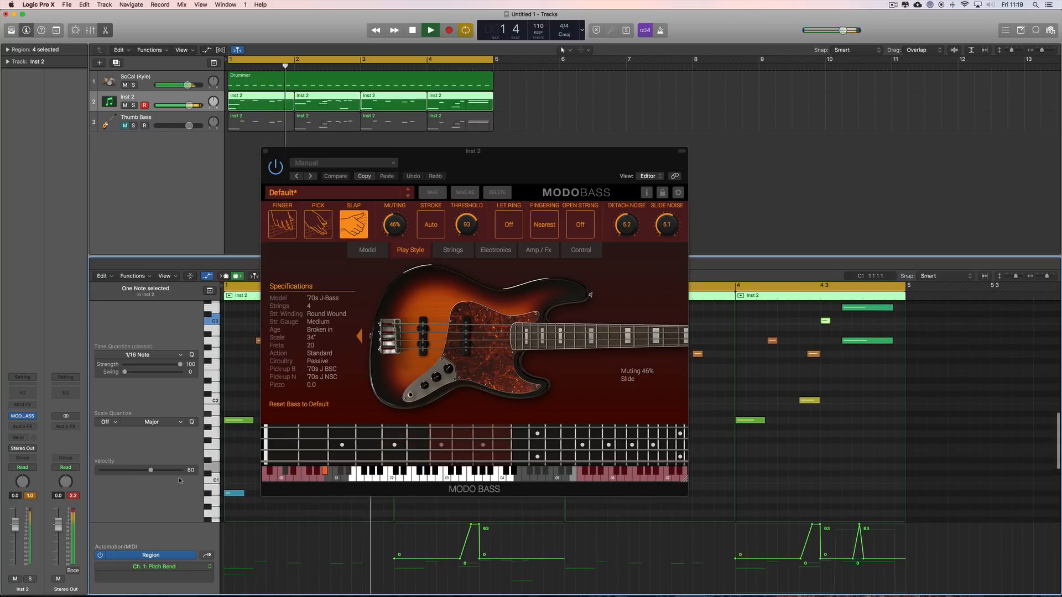
pyautogui.moveTo(150, 470); pyautogui.dragTo(165, 470)
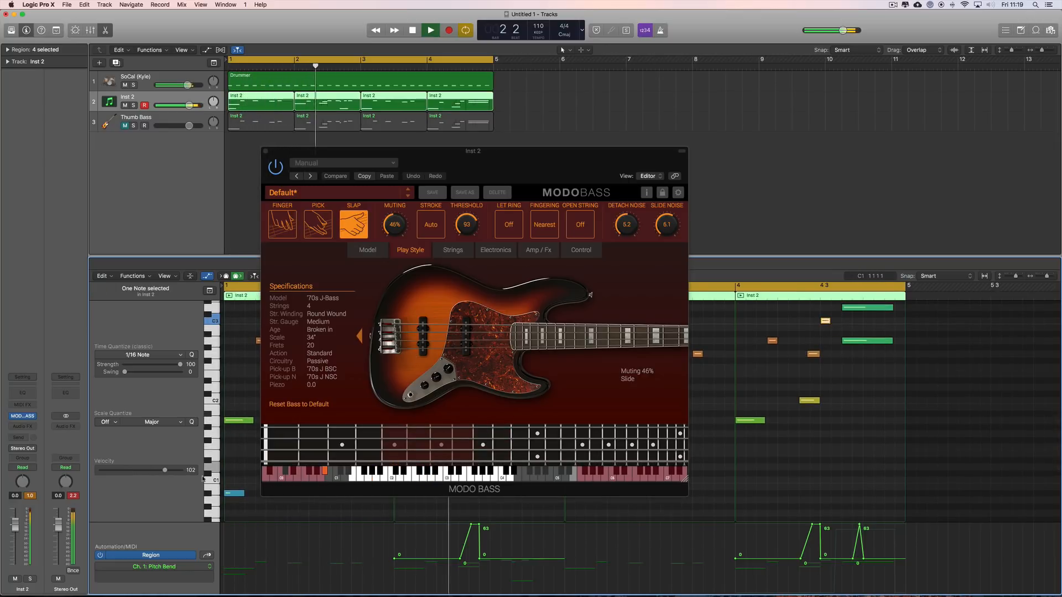
pyautogui.click(891, 460)
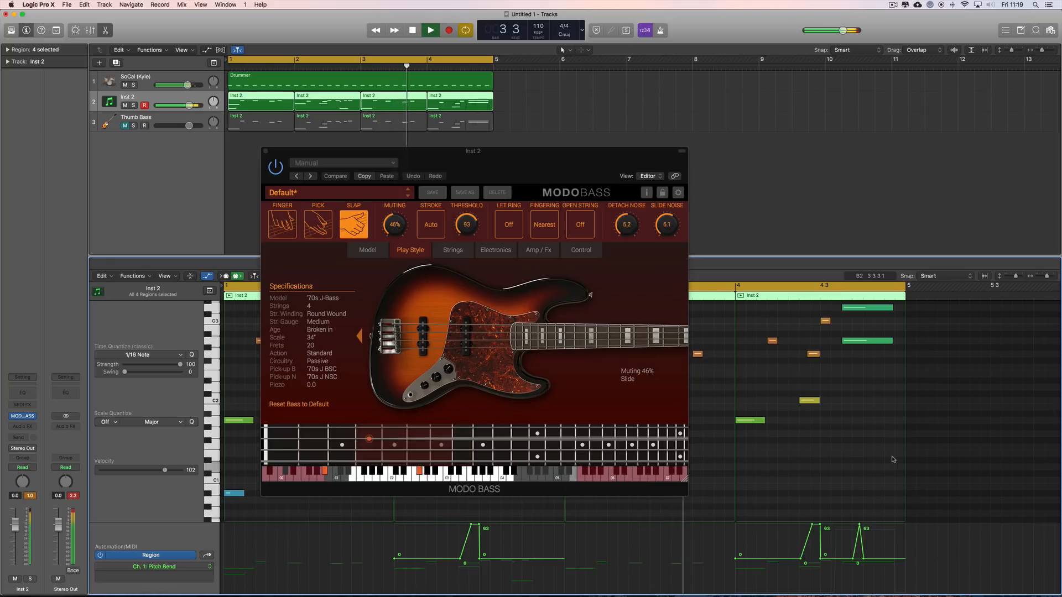